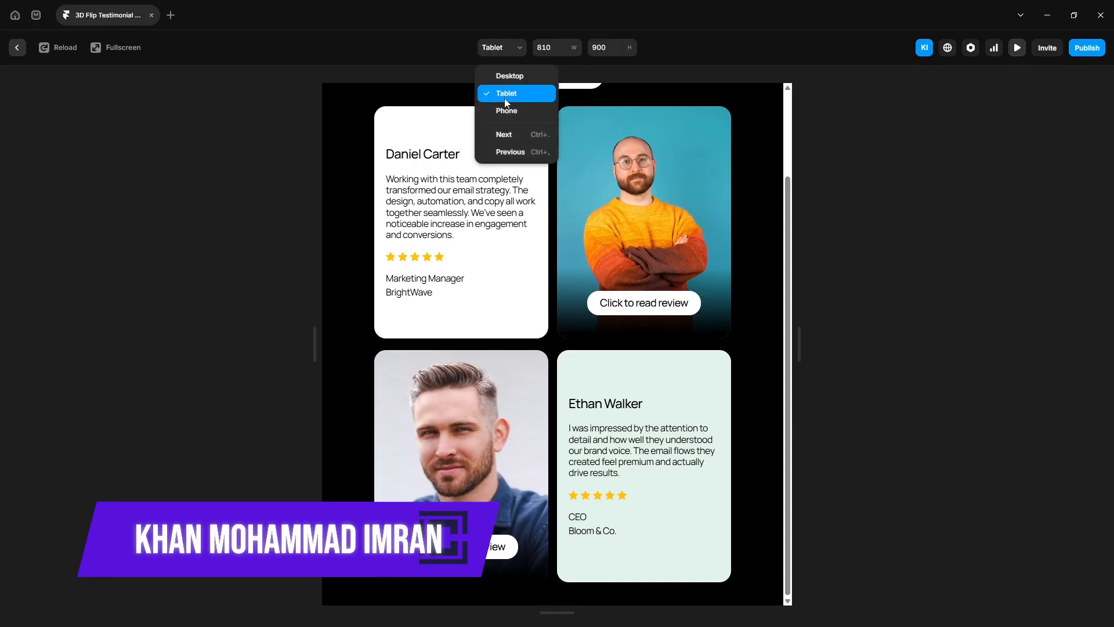
Preview the finished cards at phone size and flip one review card over.
click(506, 111)
click(536, 239)
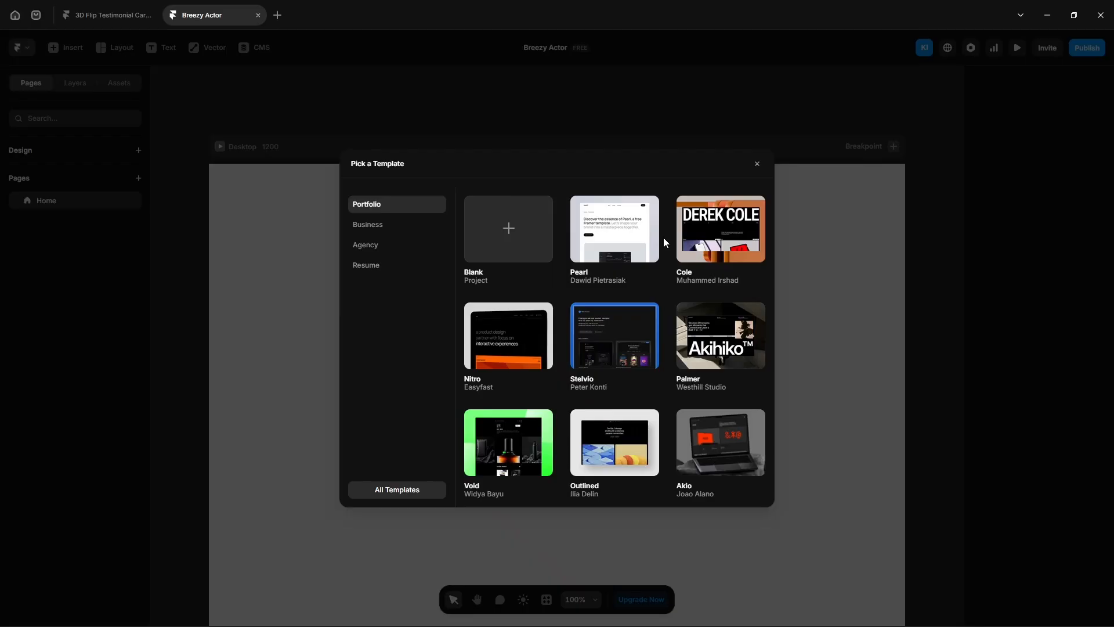
Start a blank project and draw a 300×400 light-blue frame on the Desktop page.
click(757, 165)
click(86, 83)
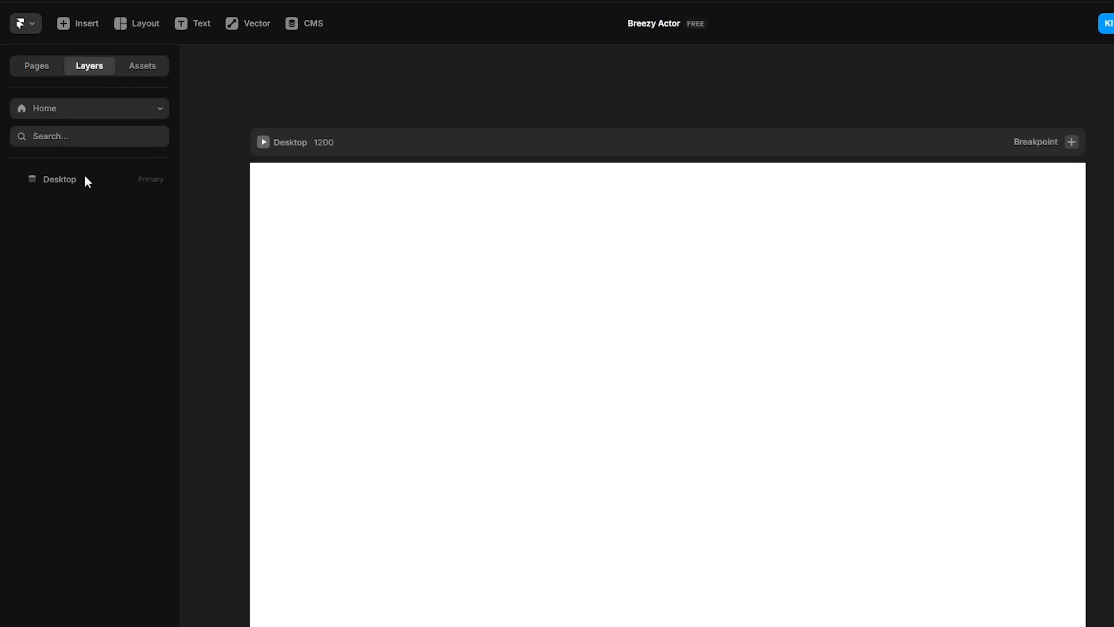
click(81, 180)
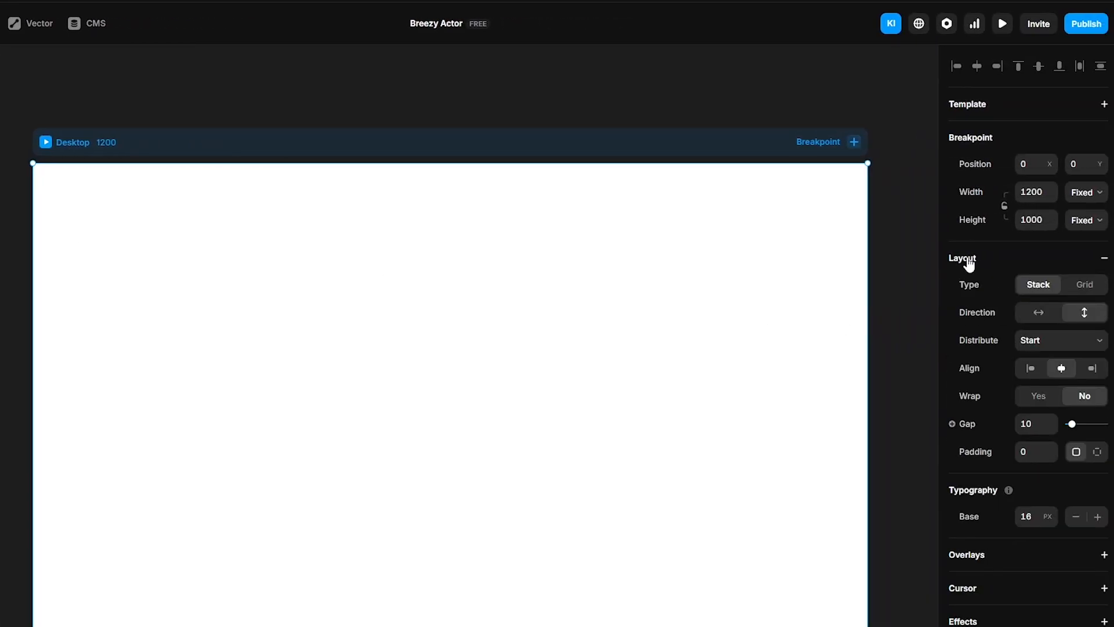
key(f)
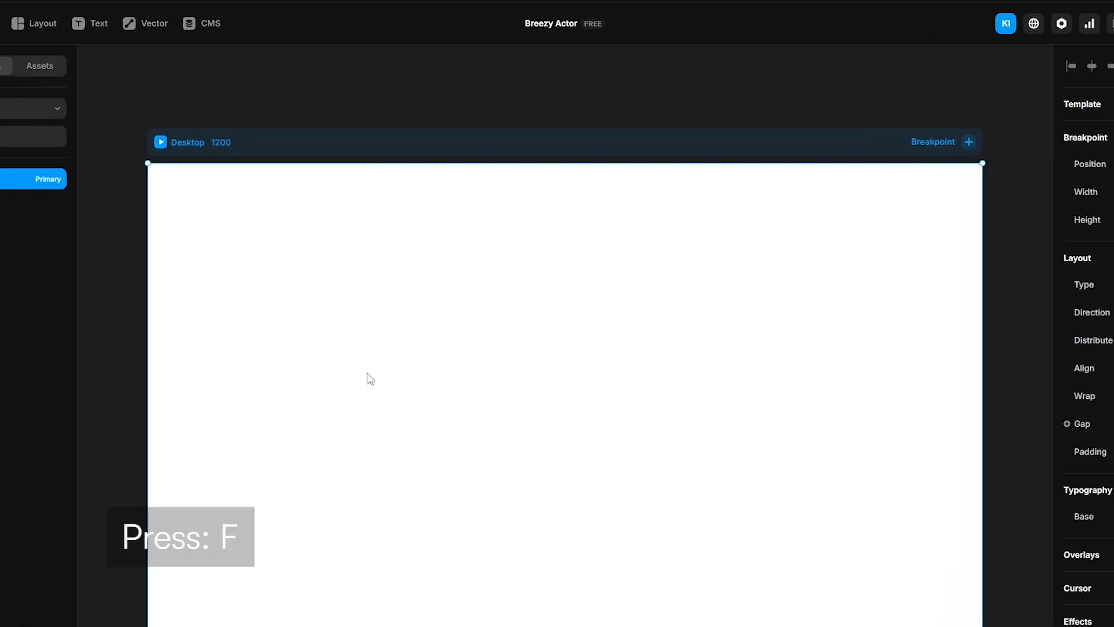
key(f)
drag(443, 217, 587, 357)
click(1071, 255)
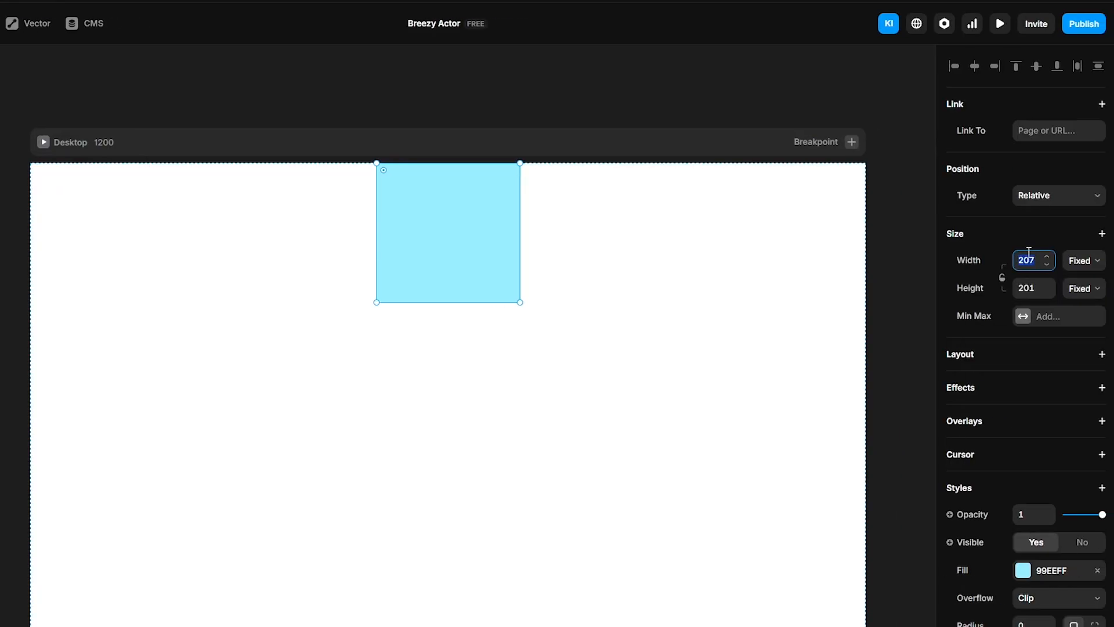
text(300)
key(Tab)
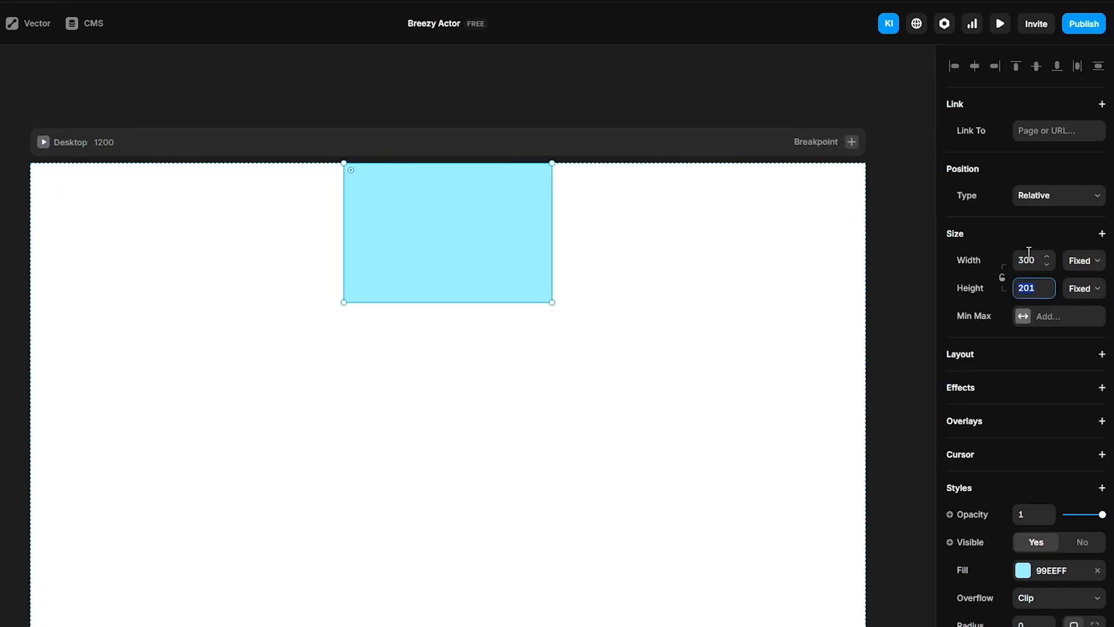
key(Return)
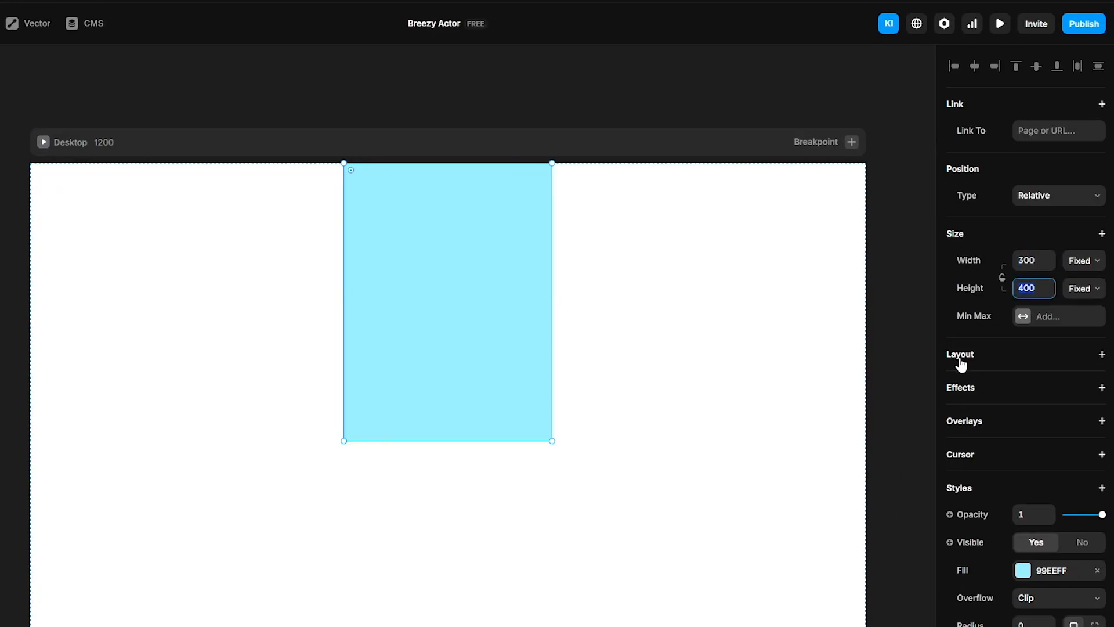
Add stack layout, make it component '3D Flip' with variant 'Desktop', and set radius 20.
click(957, 358)
right_click(117, 200)
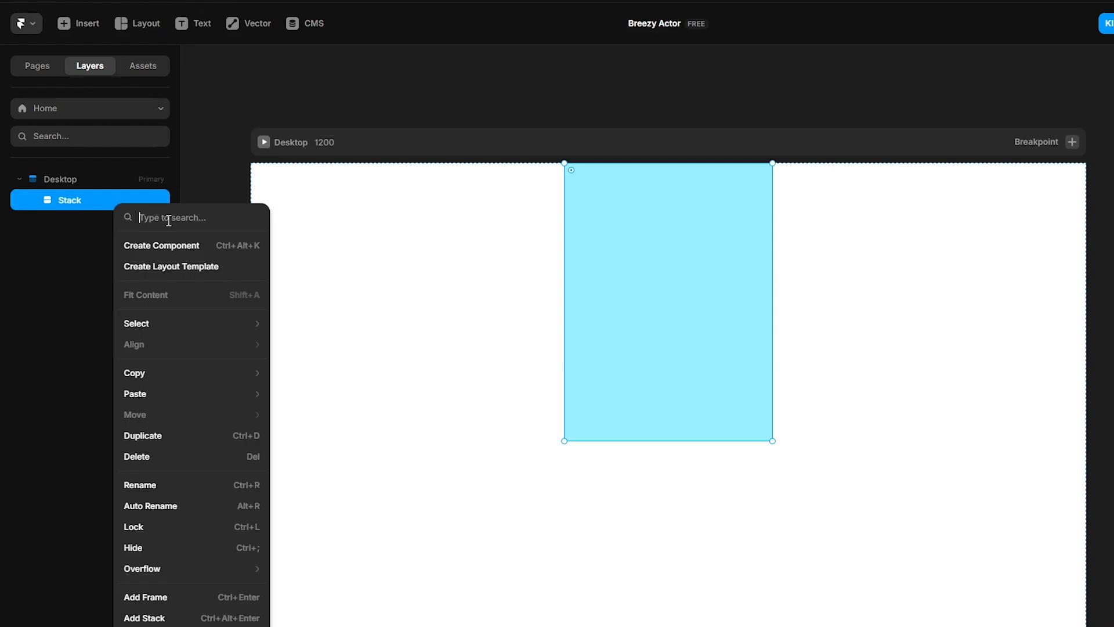
click(214, 246)
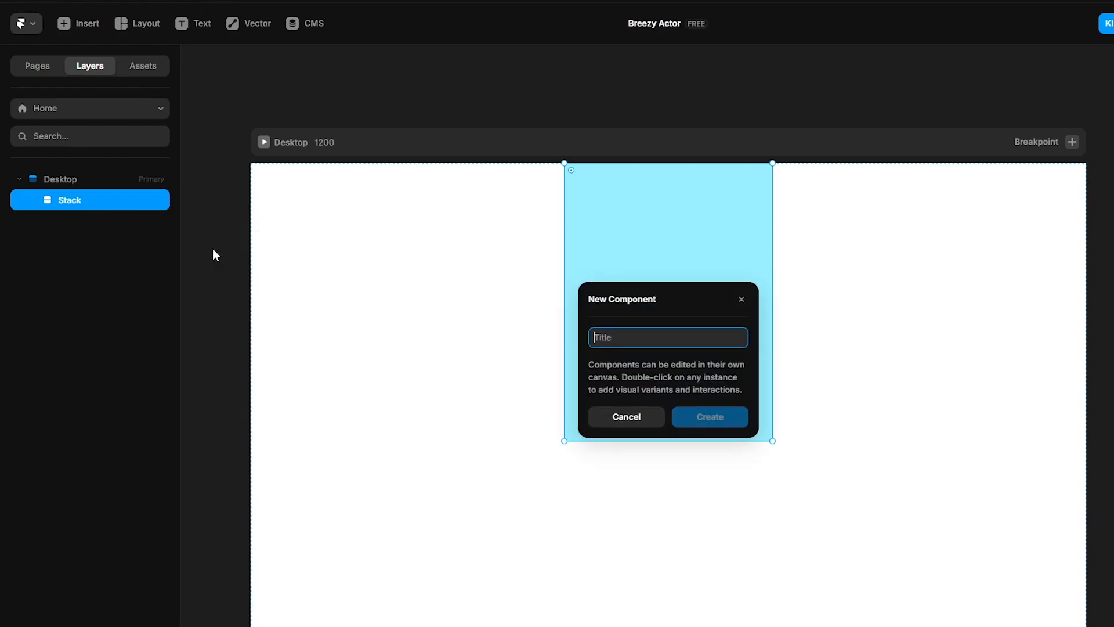
text(3D Flip)
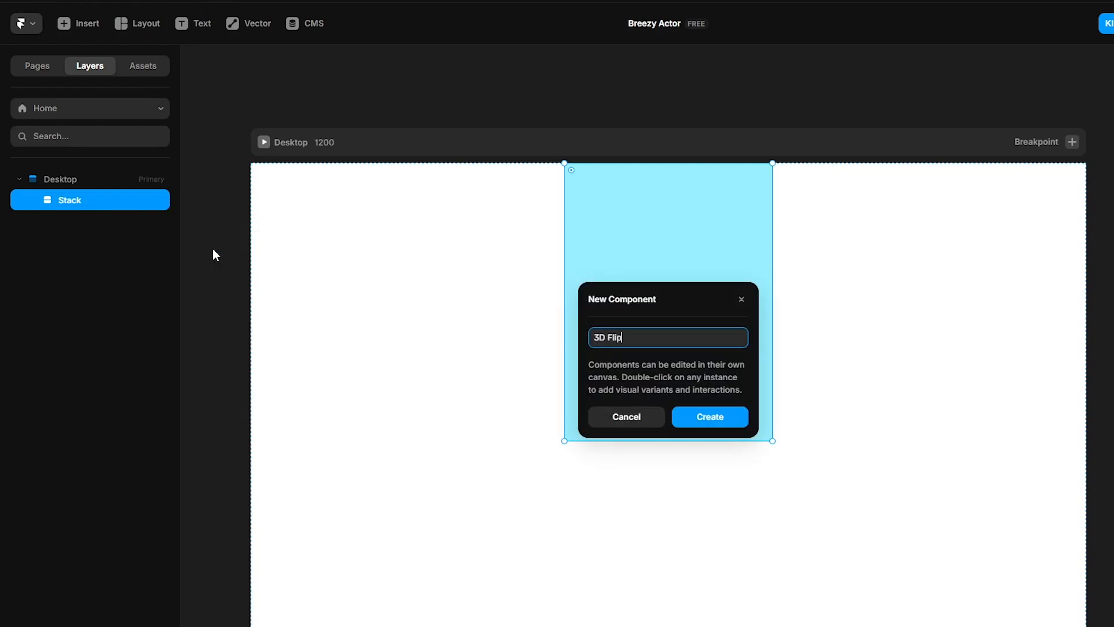
key(Return)
double_click(61, 151)
text(Desktop)
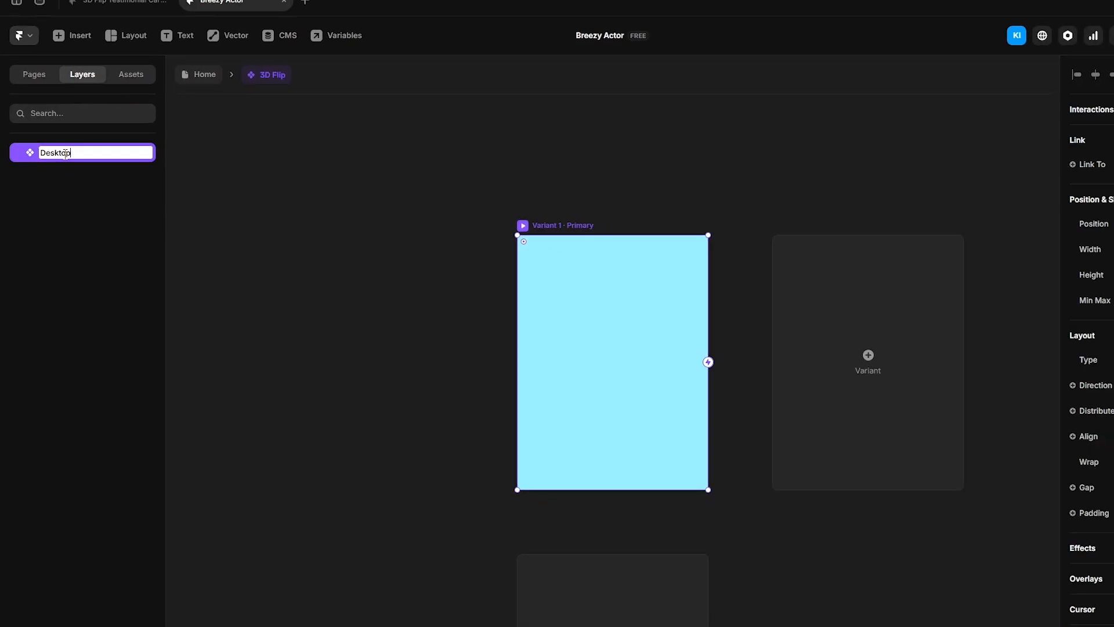
key(Return)
click(1037, 504)
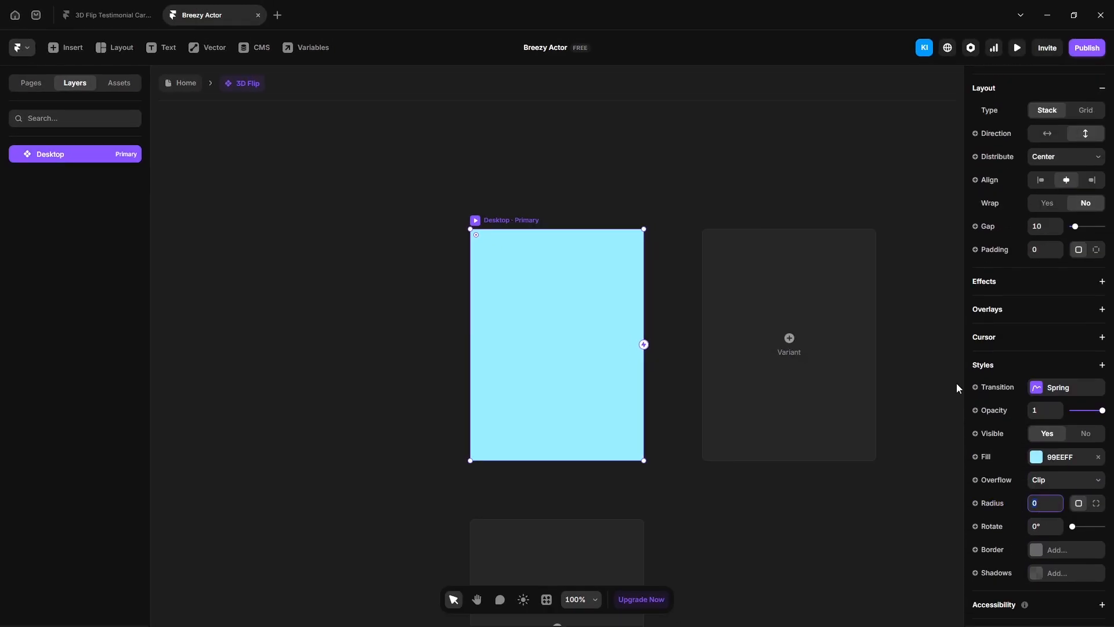
text(20)
key(Return)
Draw an inner frame that fills the card's width and height, named 'Front'.
key(f)
drag(494, 268, 597, 386)
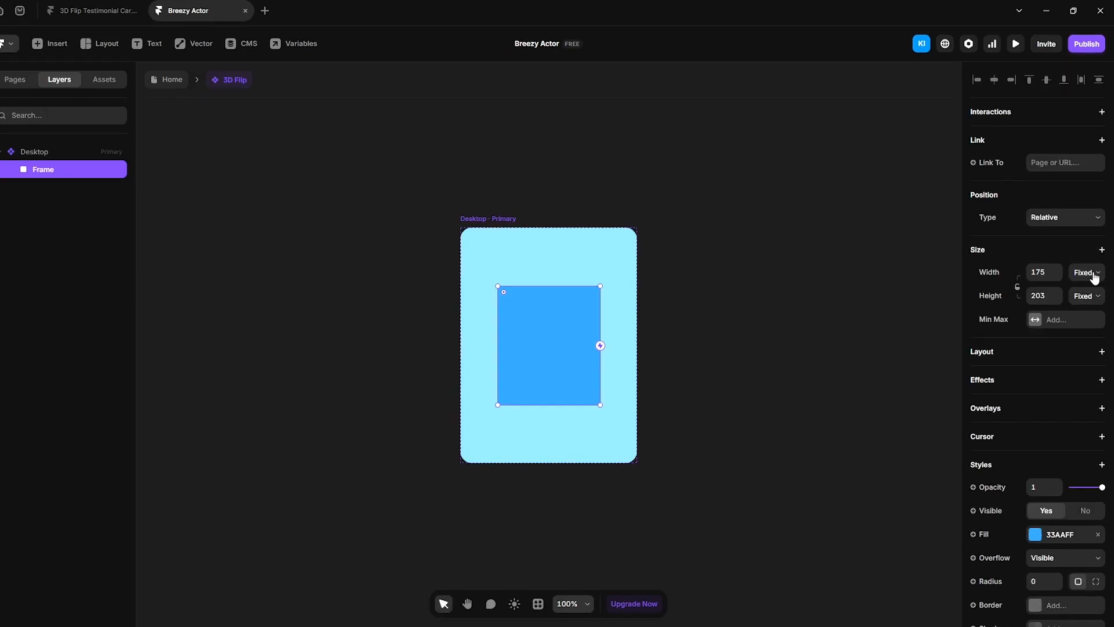
click(1088, 273)
click(1086, 318)
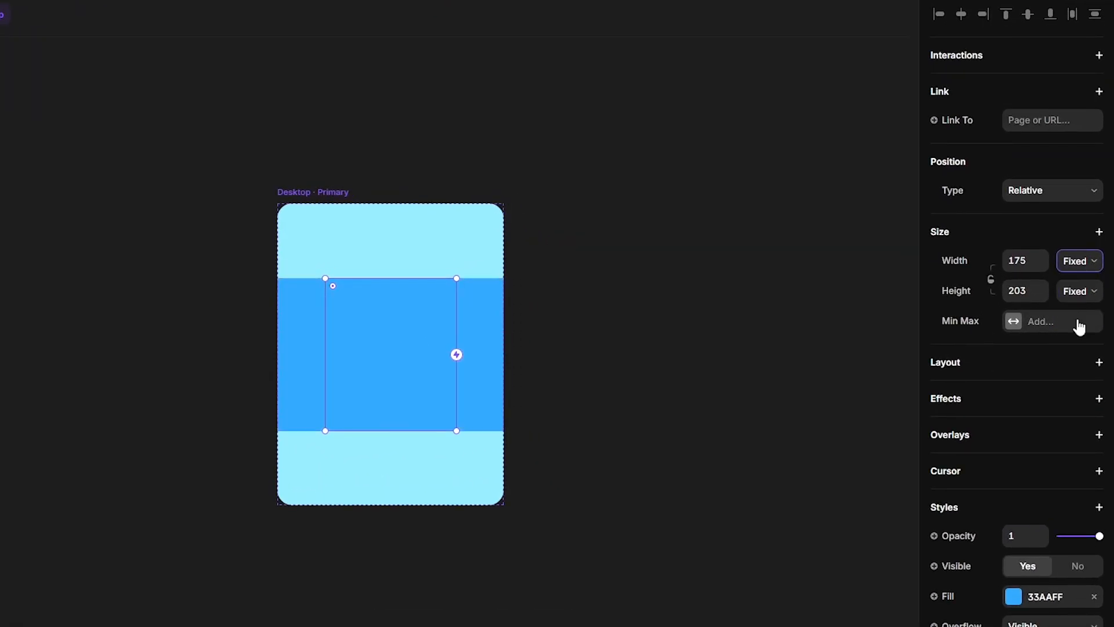
click(1079, 291)
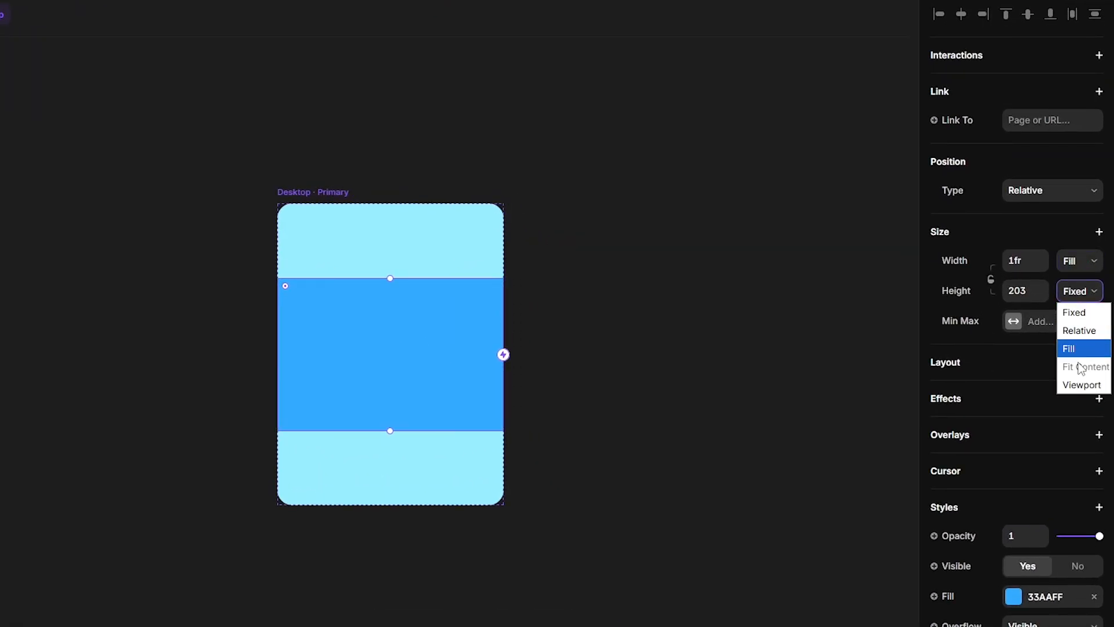
click(1080, 365)
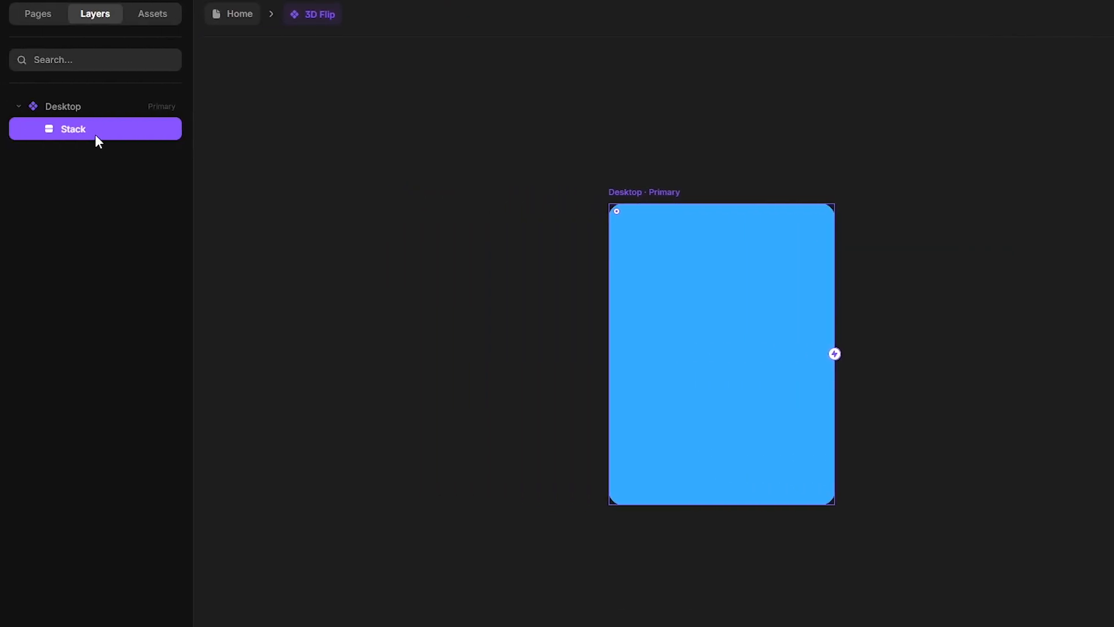
double_click(95, 136)
text(Front)
key(Return)
Draw a frame inside Front sized to 100% relative width and height.
key(f)
drag(648, 284, 779, 404)
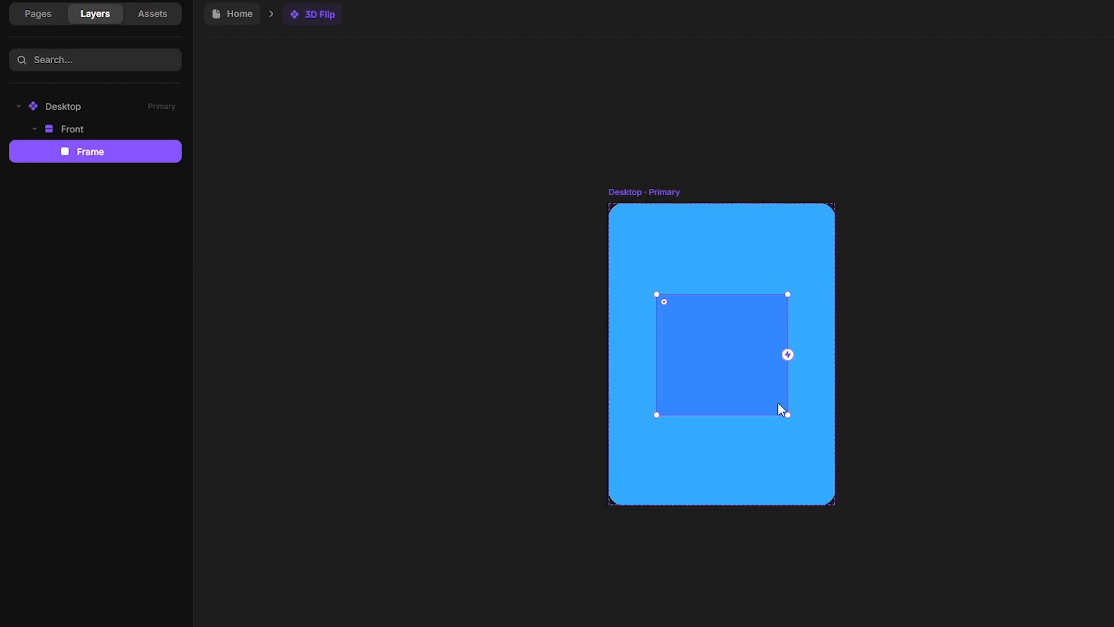
click(1083, 262)
click(1081, 301)
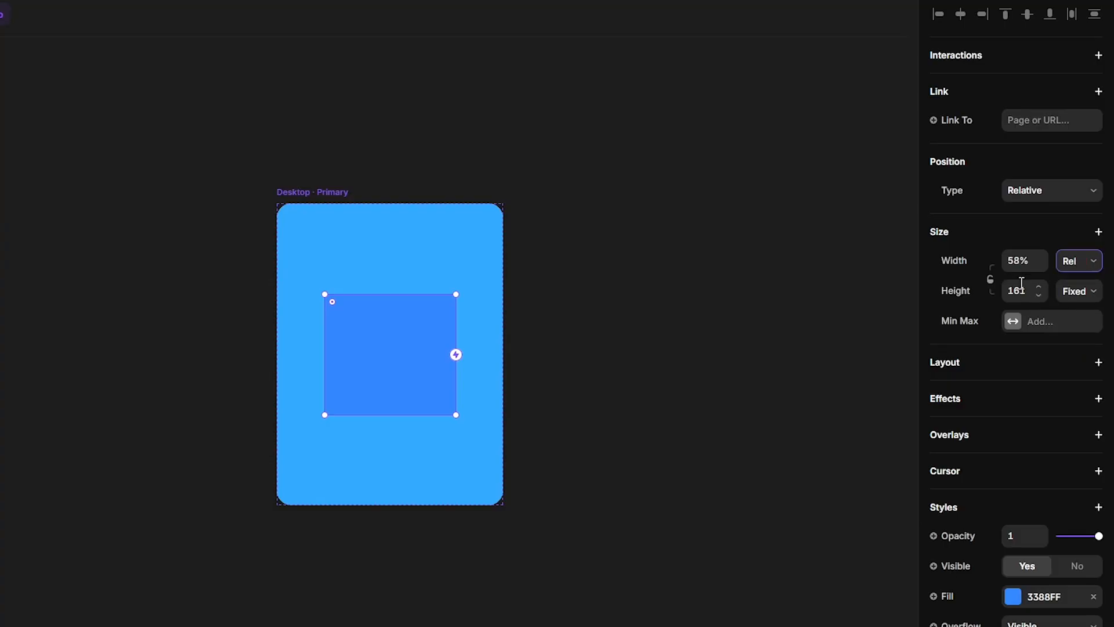
click(1013, 267)
text(100)
key(Return)
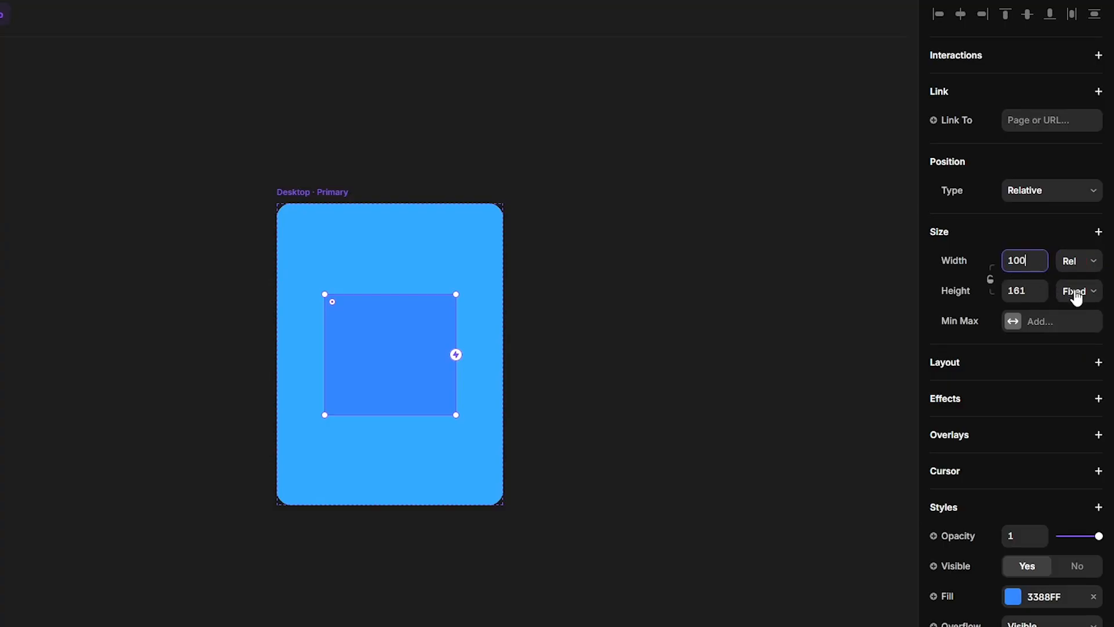
click(1078, 291)
click(1074, 328)
click(1021, 292)
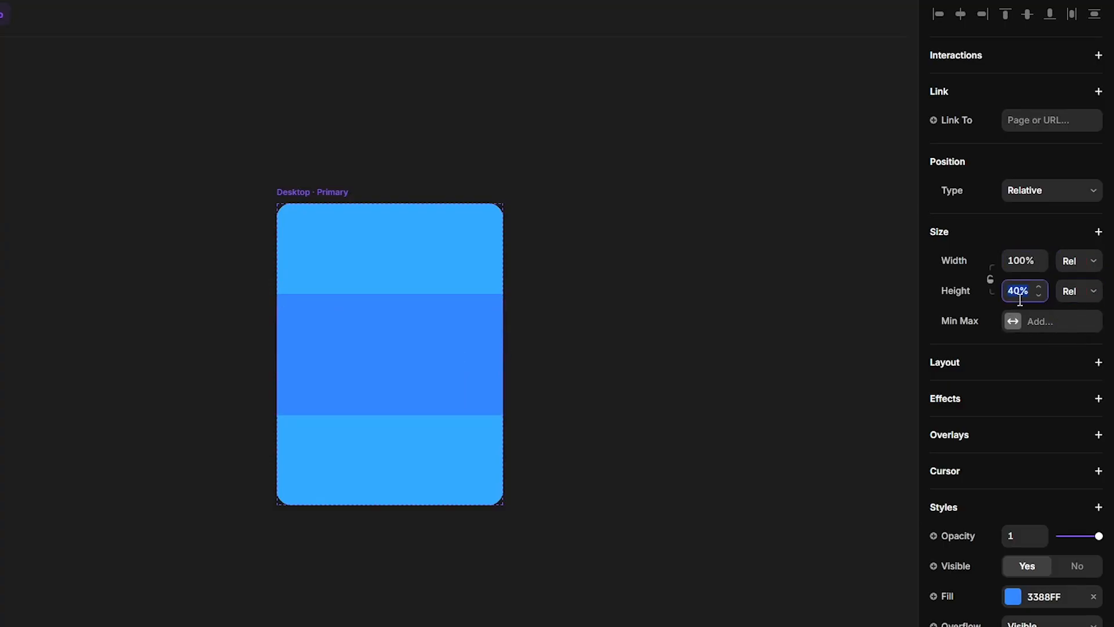
text(100)
key(Return)
Give that frame an image fill and absolute positioning within Front.
click(1013, 597)
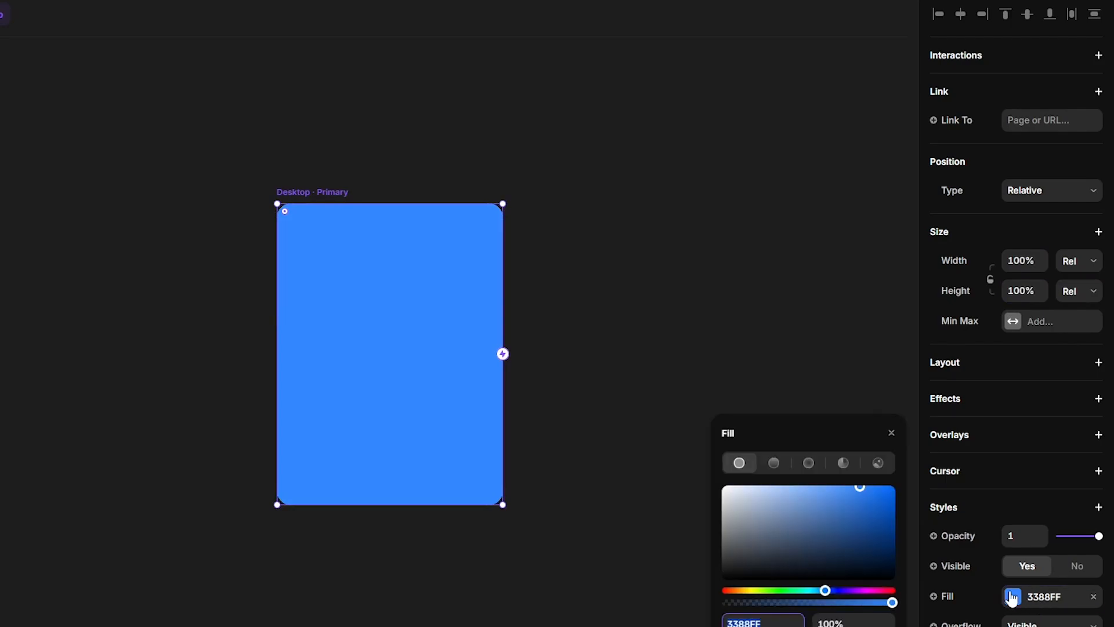
click(877, 466)
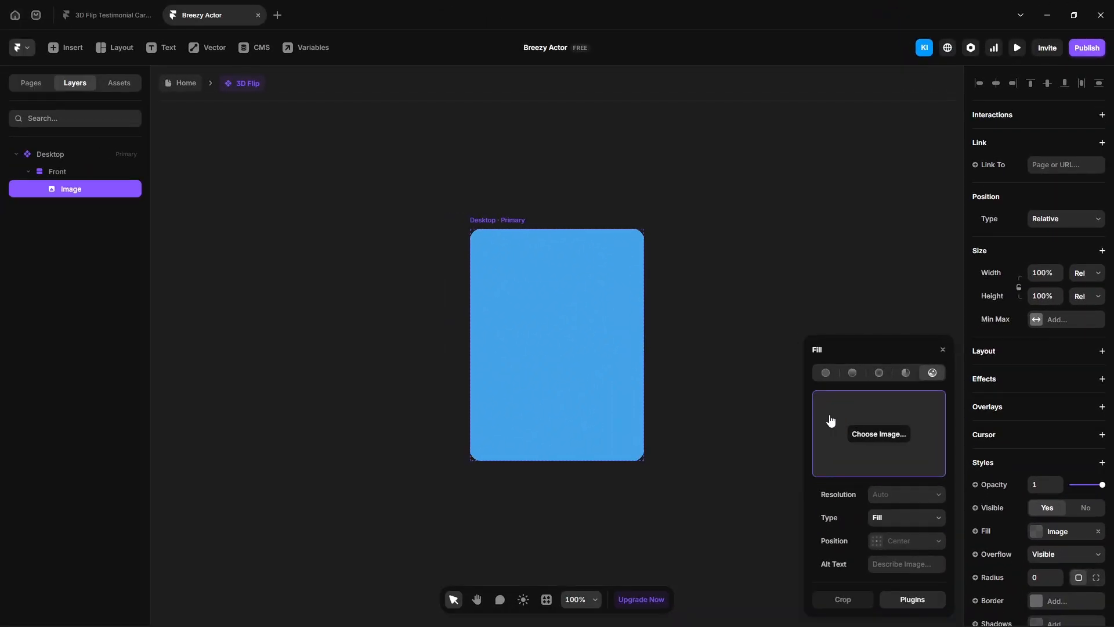
click(1067, 219)
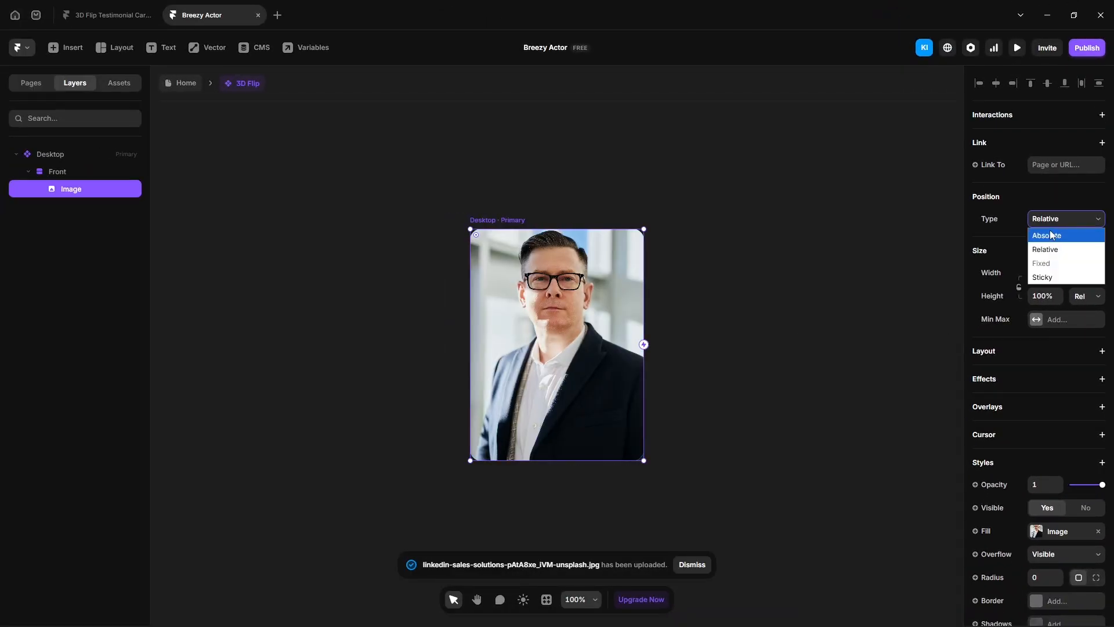
click(1048, 235)
key(Escape)
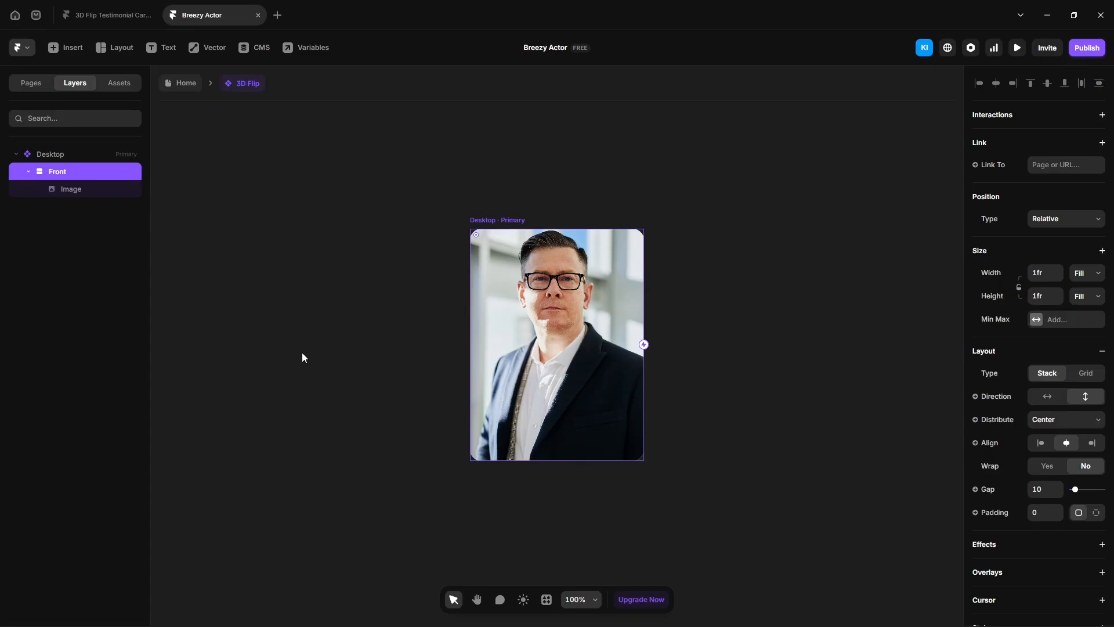
Paste a 'View All Reviews' text directly under Front and hide the photo image.
key(t)
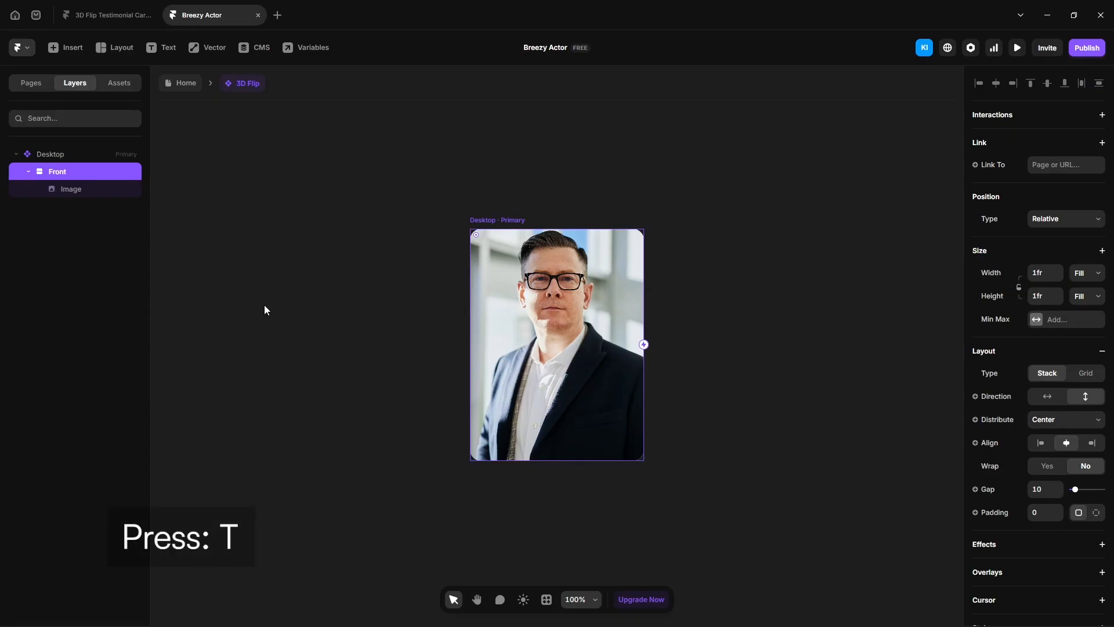
click(532, 408)
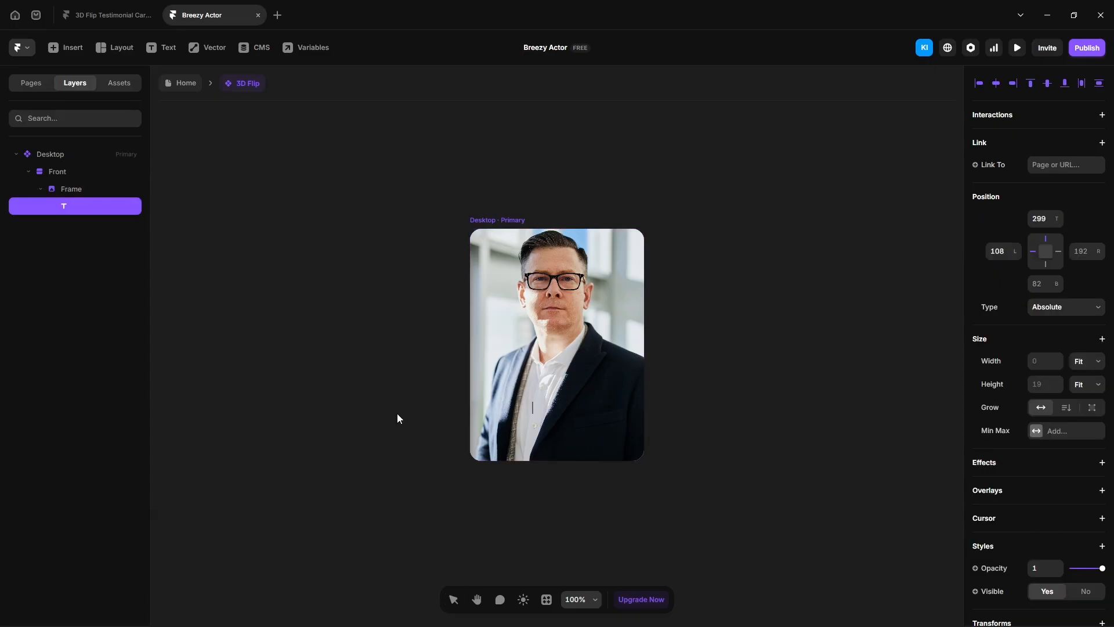
text(View All Reviews)
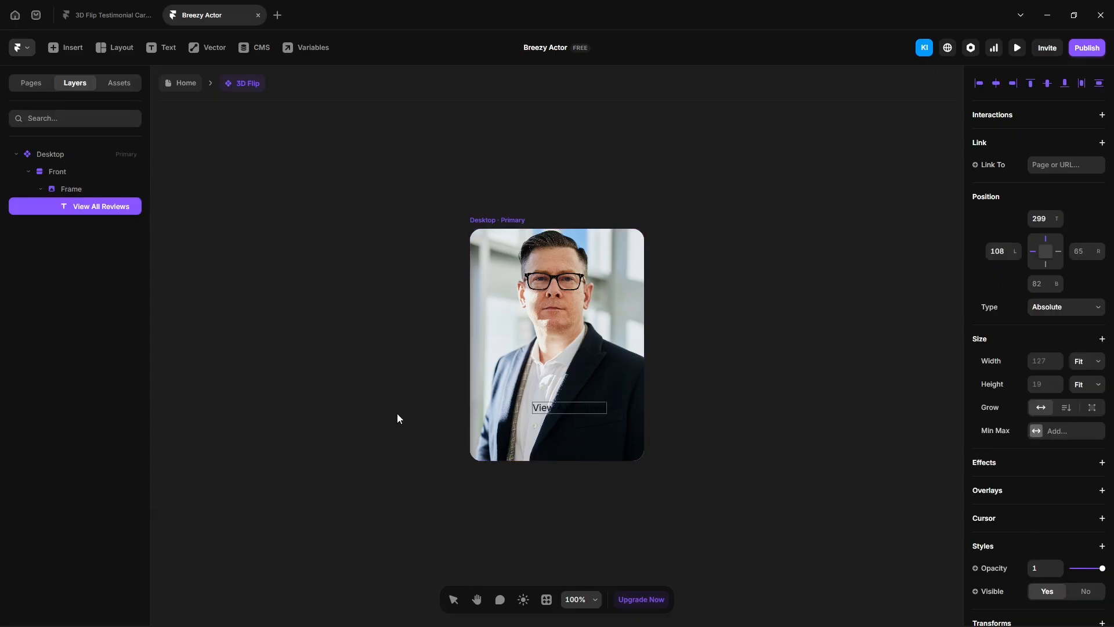
drag(80, 204, 75, 189)
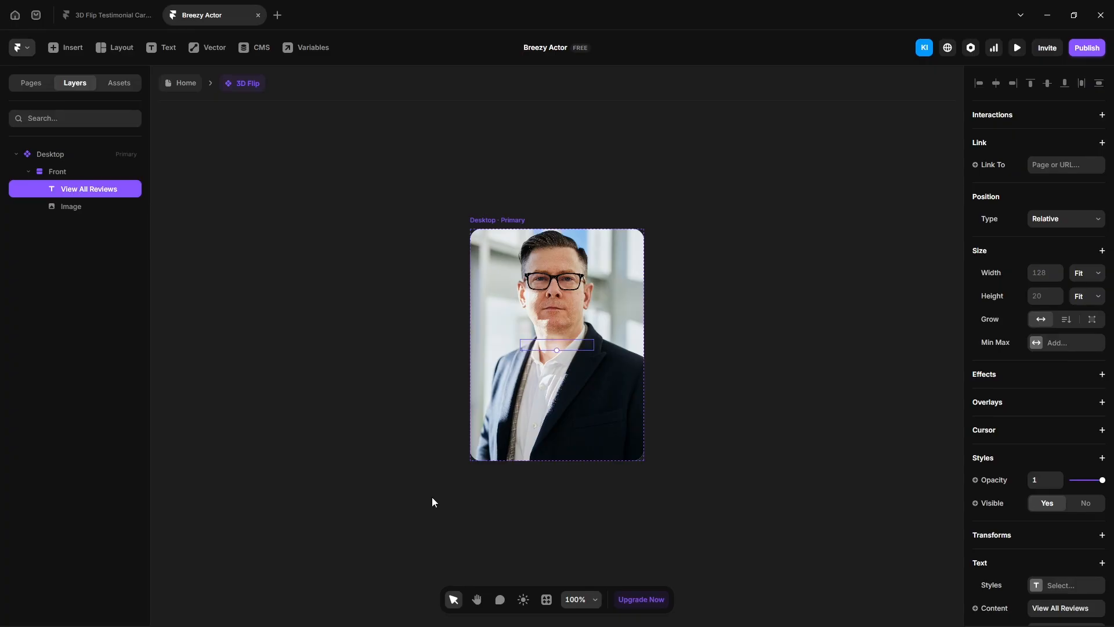
click(89, 207)
click(1086, 596)
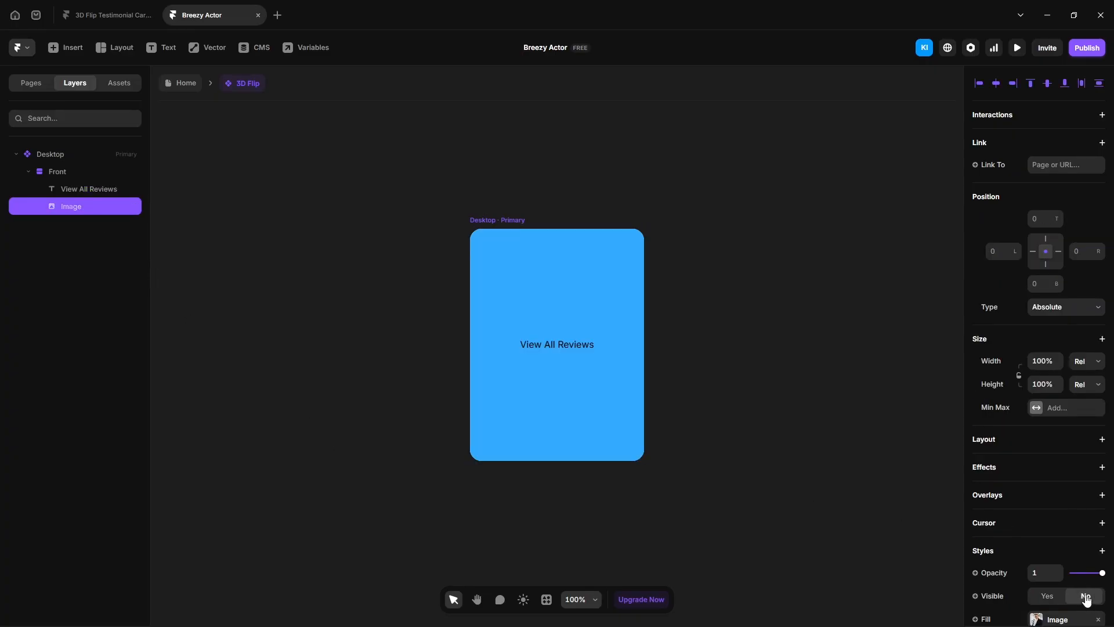
click(89, 189)
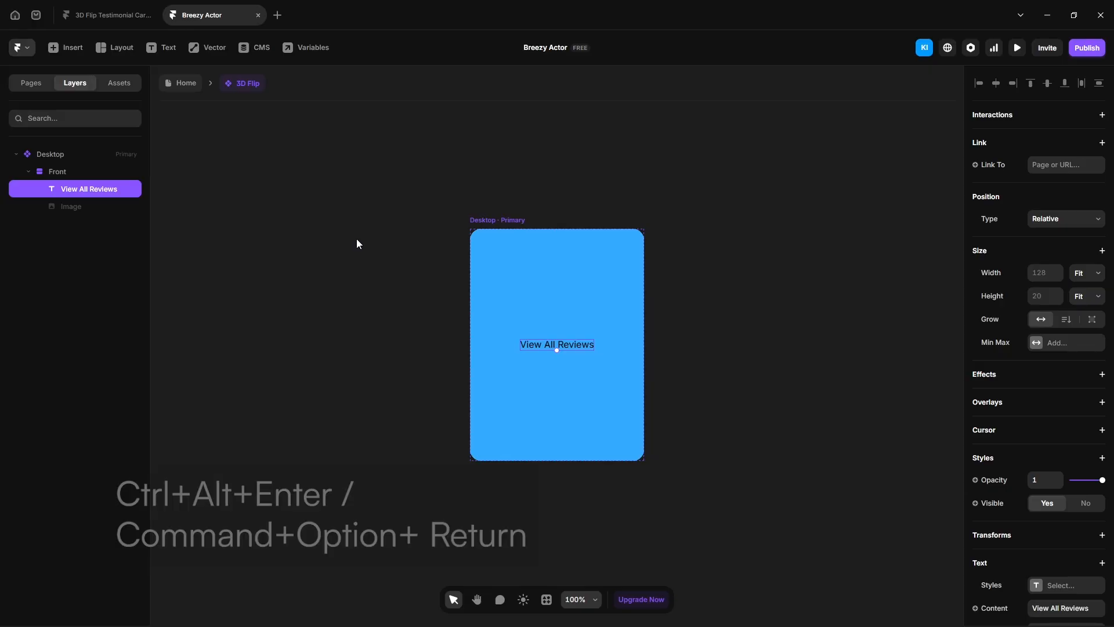
Wrap the text in a fit-width stack named 'Button'.
key(ctrl+alt+Return)
click(1077, 280)
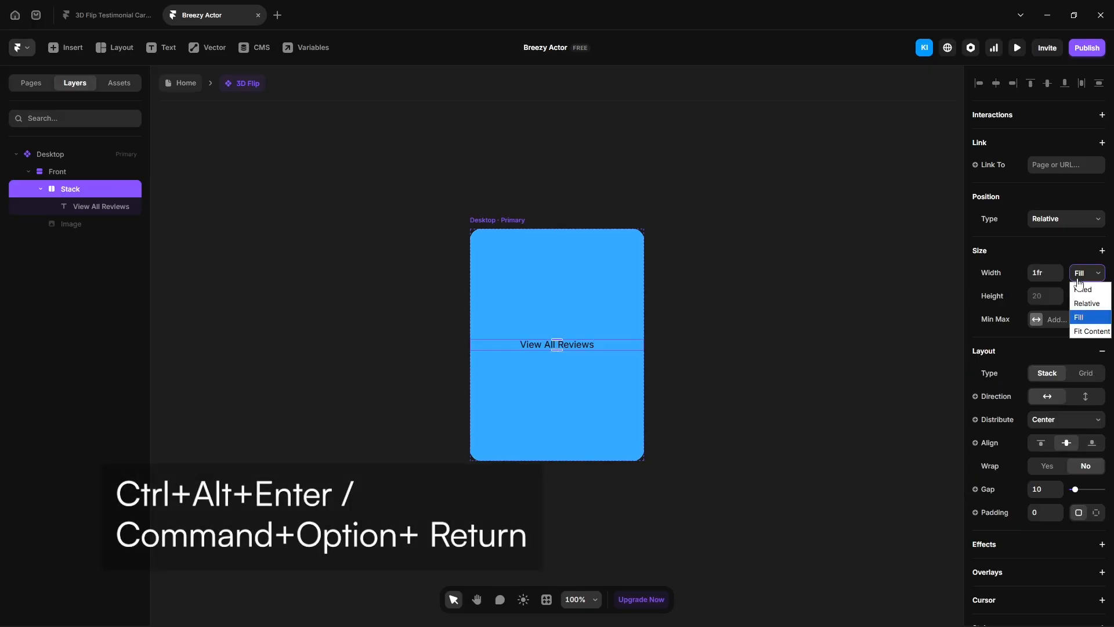
click(1074, 330)
double_click(69, 190)
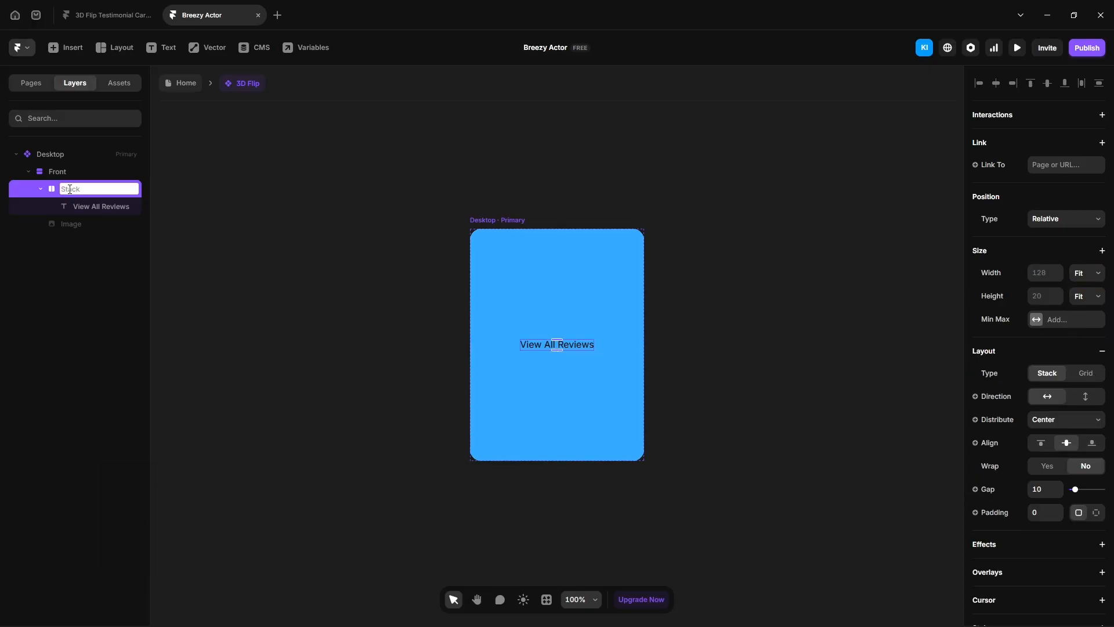
click(100, 207)
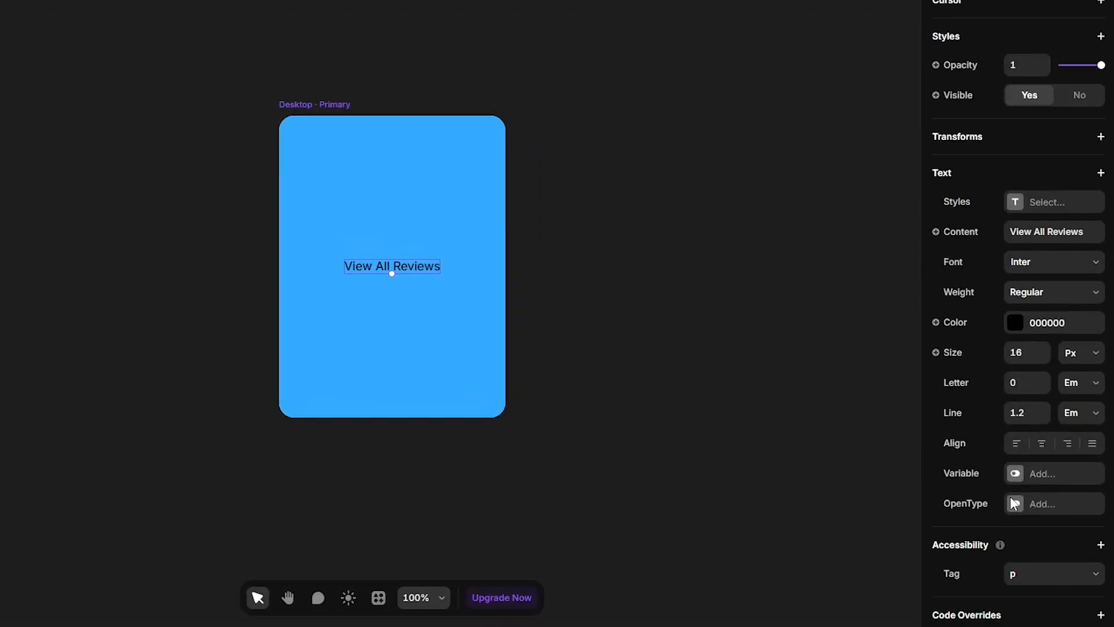
Set the View All Reviews text to Manrope at Medium weight.
click(1053, 263)
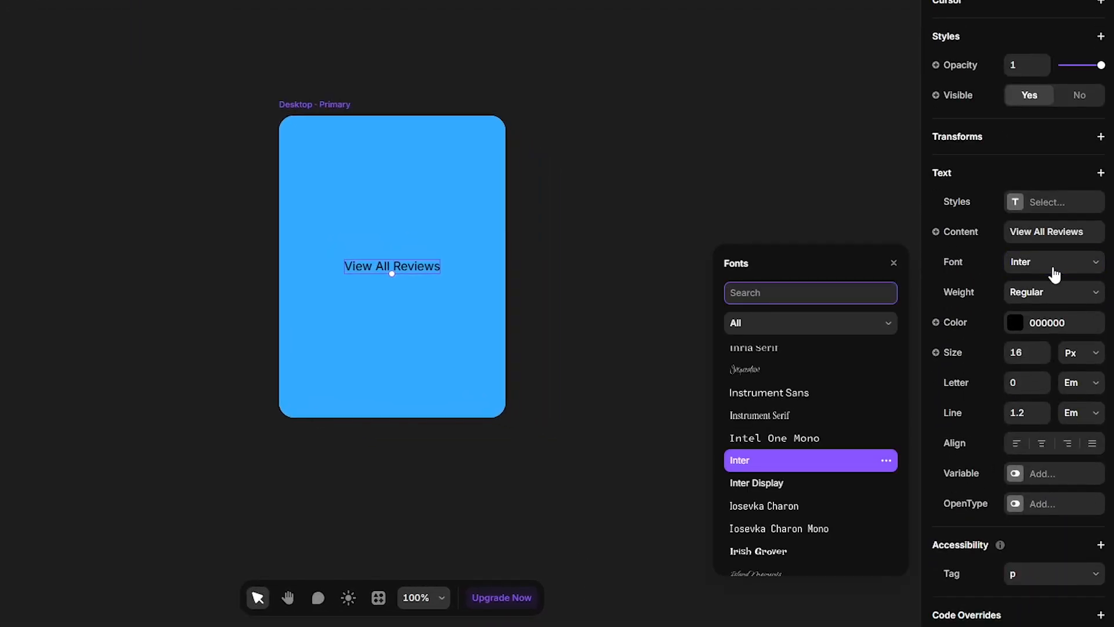
text(manro)
key(Return)
click(1029, 352)
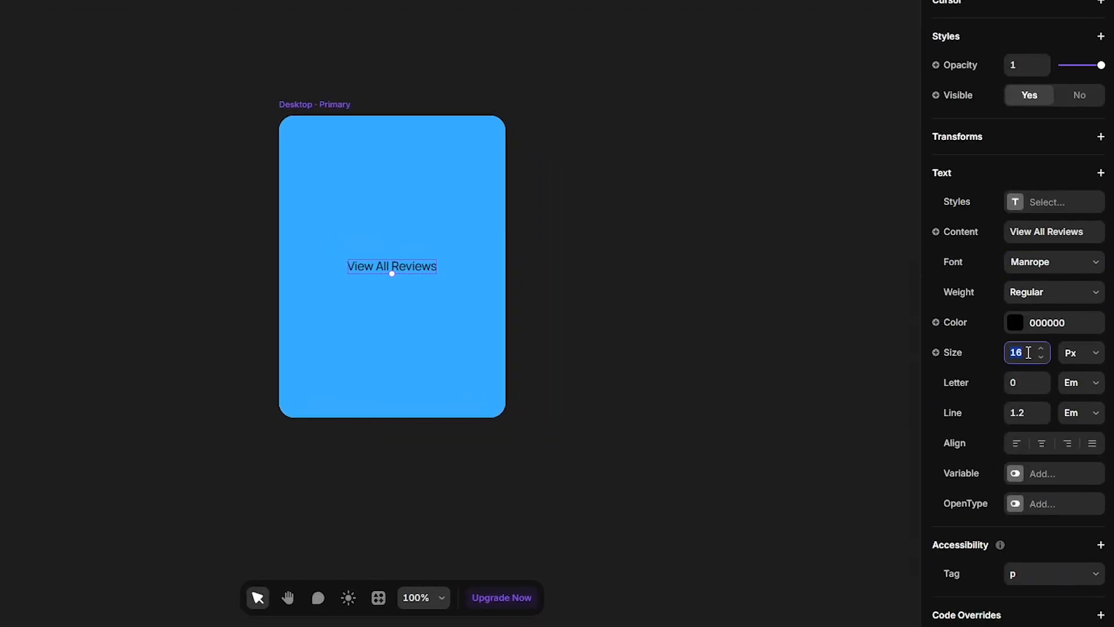
click(1053, 292)
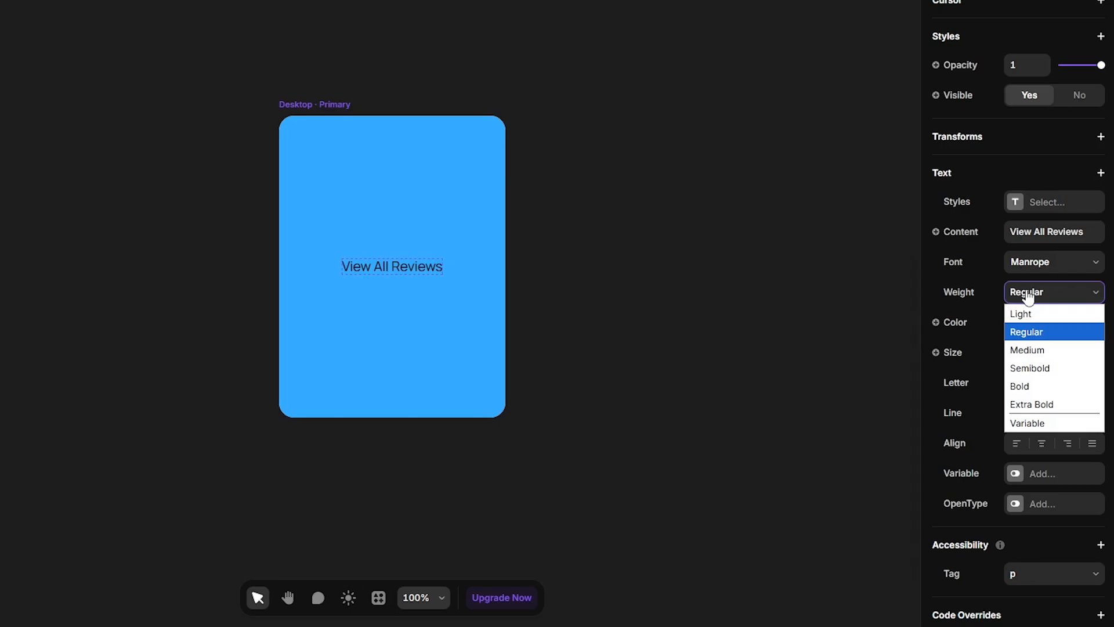
click(1039, 350)
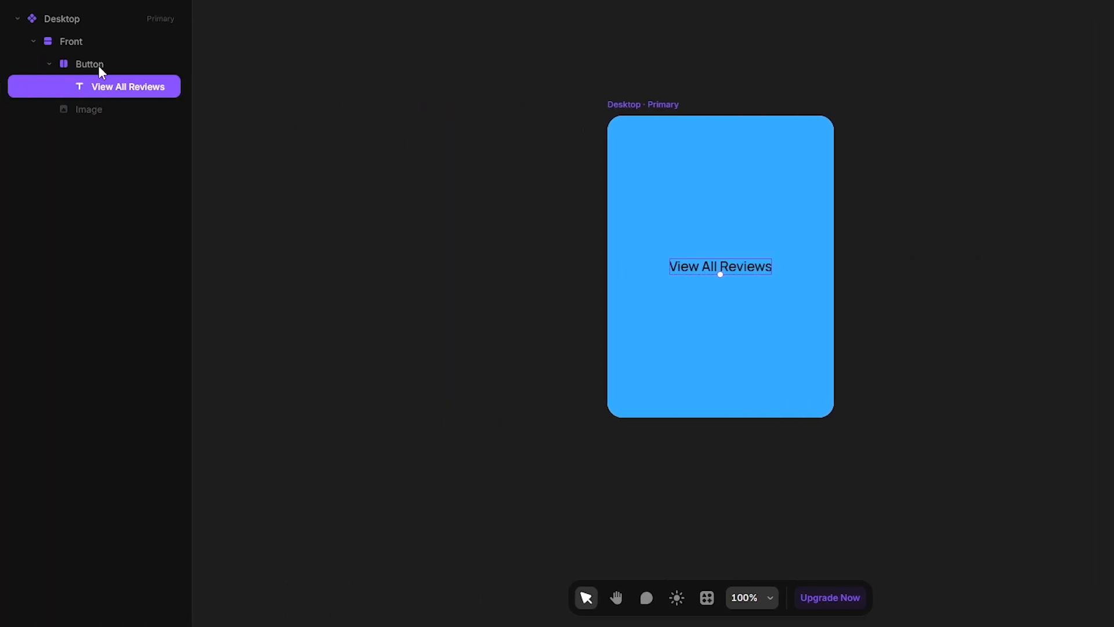
Give Button a white FFFFFF fill, 12/20/12/20 padding and fully rounded pill corners.
click(100, 68)
scroll(968, 482, down, 3)
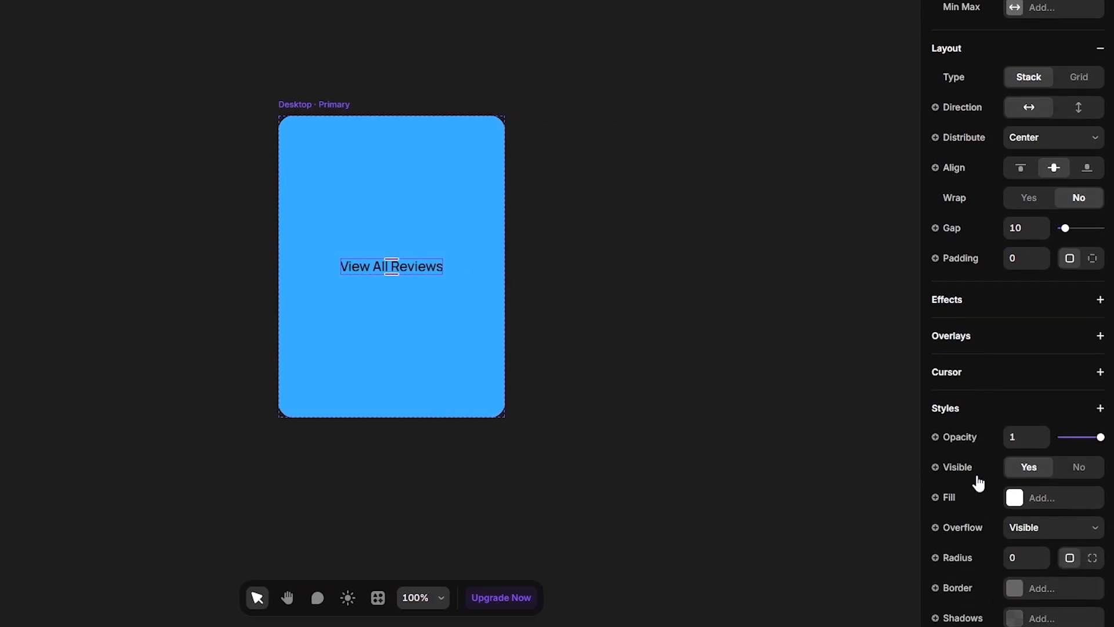
click(1014, 499)
click(1092, 258)
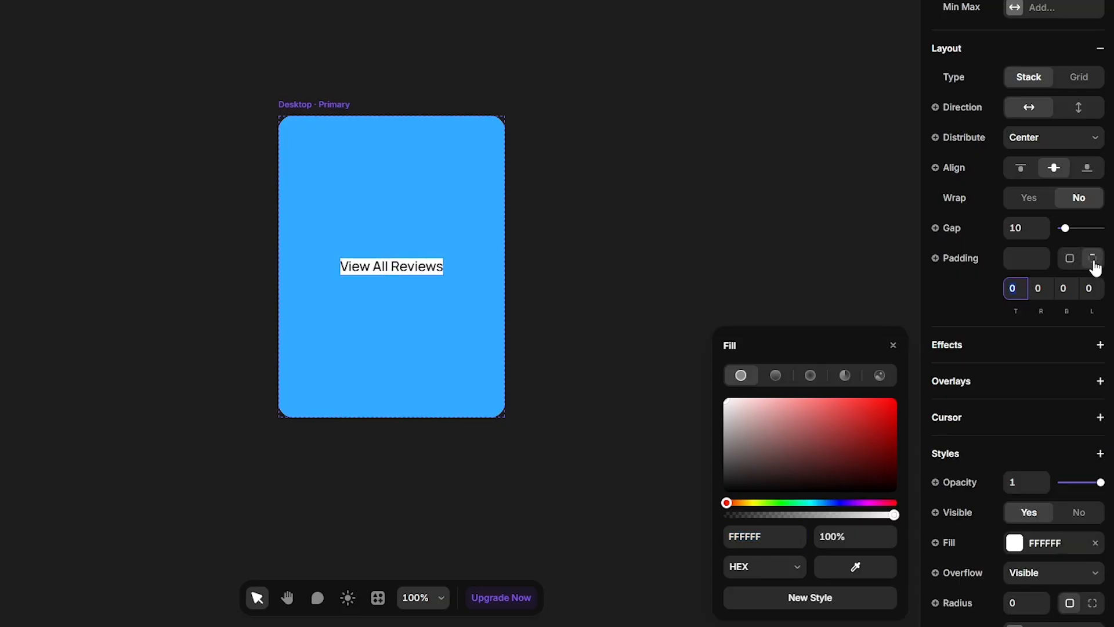
text(1)
key(Tab)
key(Tab)
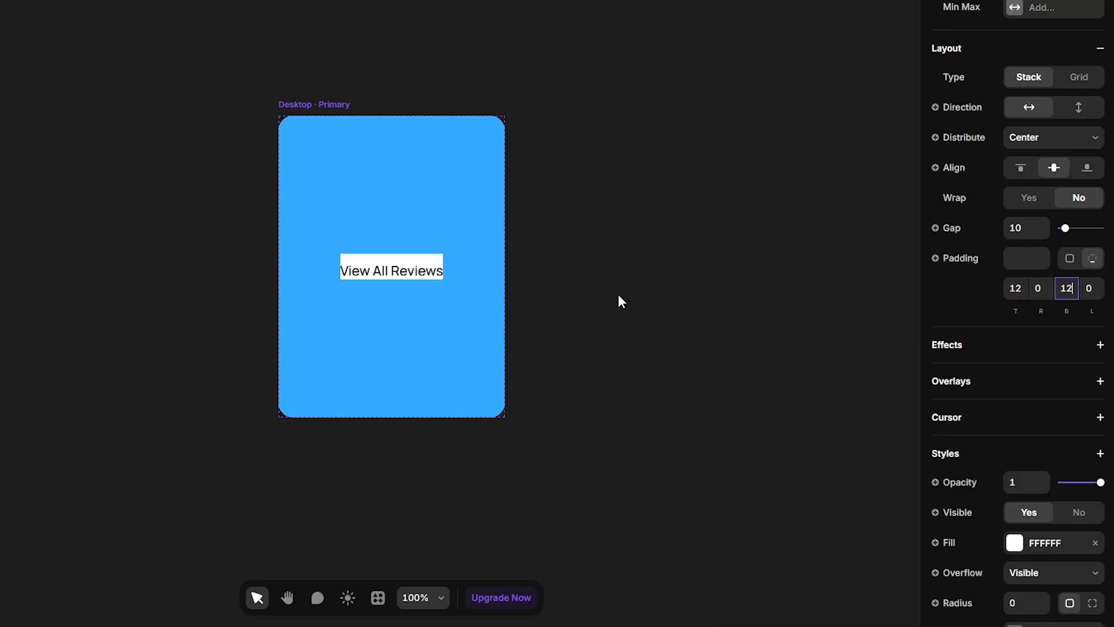
key(shift+Tab)
text(20)
key(Tab)
key(Tab)
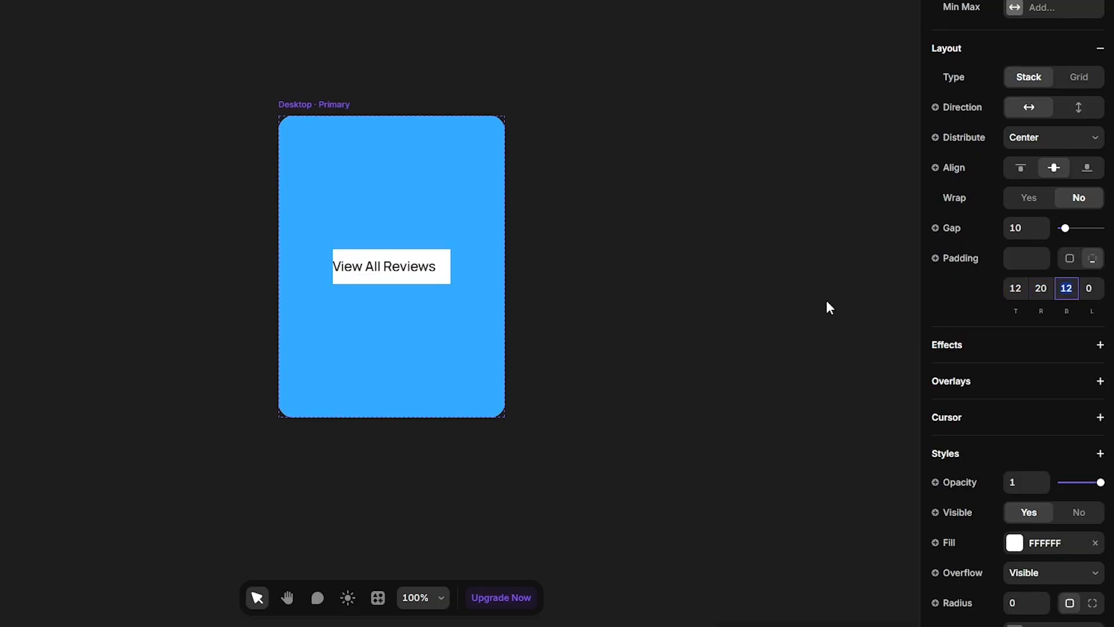
text(20)
key(Return)
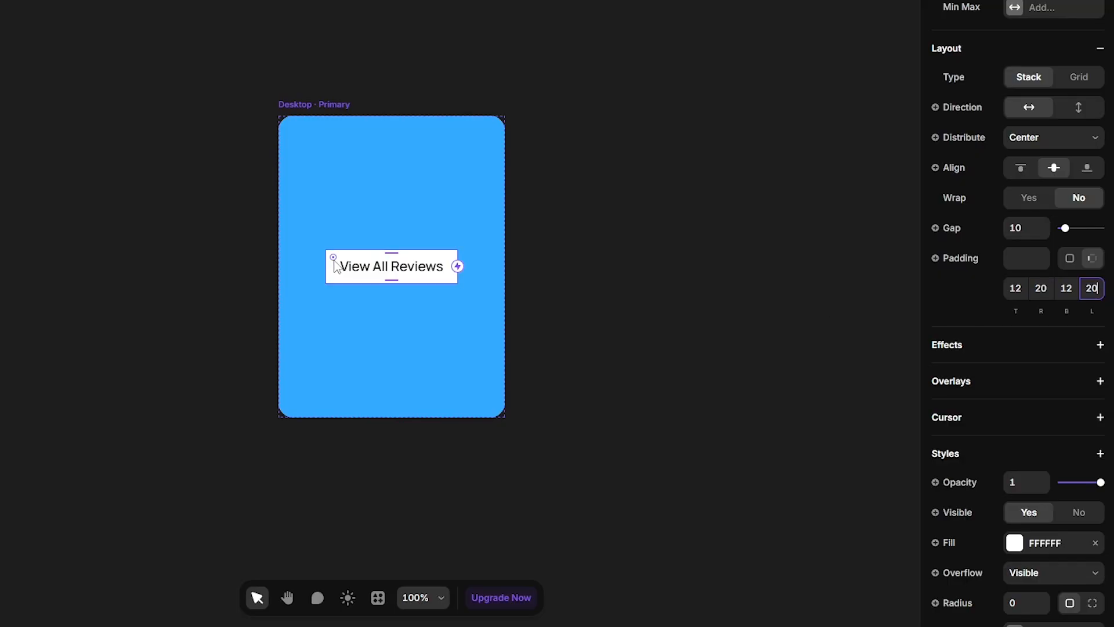
drag(334, 258, 374, 283)
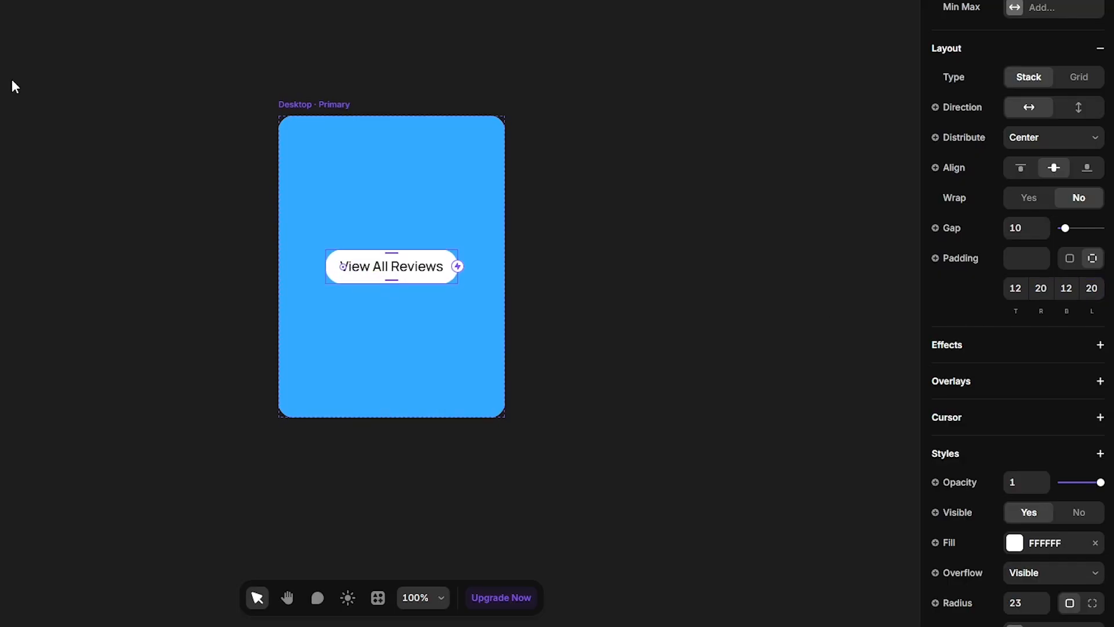
Wrap the button in a stack named 'Wrapper' and make the portrait image visible again.
key(shift+a)
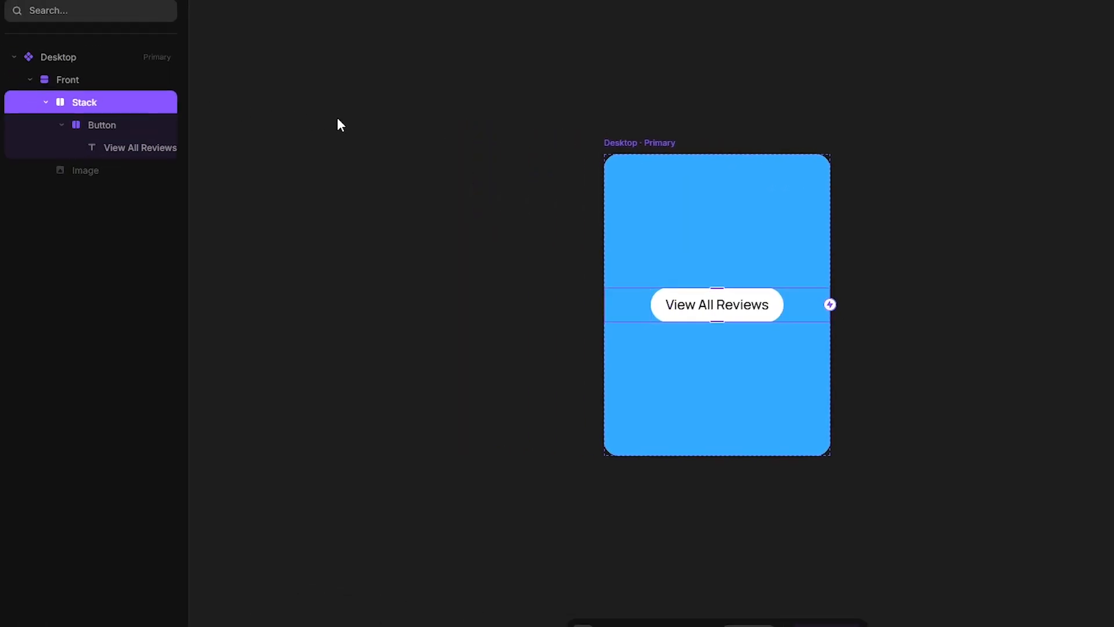
double_click(90, 104)
text(Wrapper)
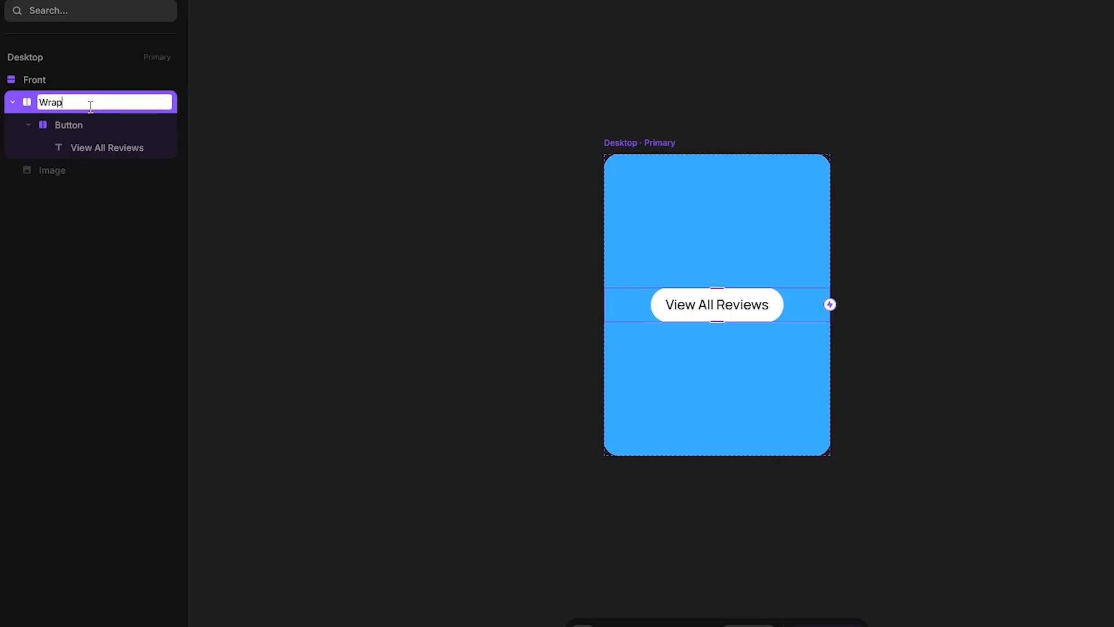
key(Return)
click(72, 173)
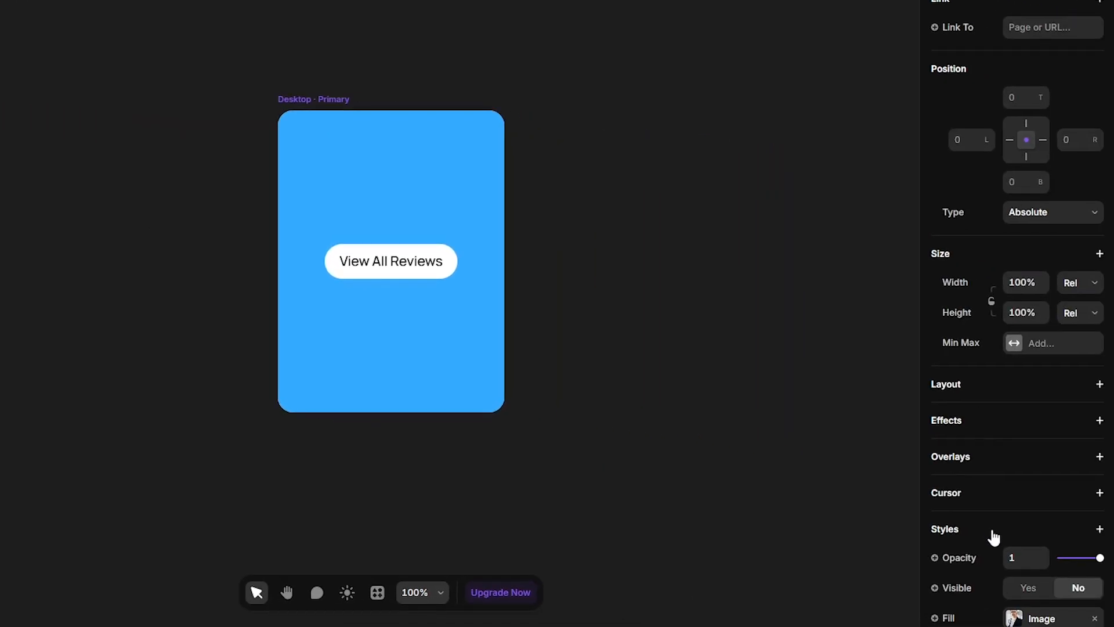
click(1026, 589)
Add a Z Index to Wrapper and set Front's distribution to End.
click(53, 189)
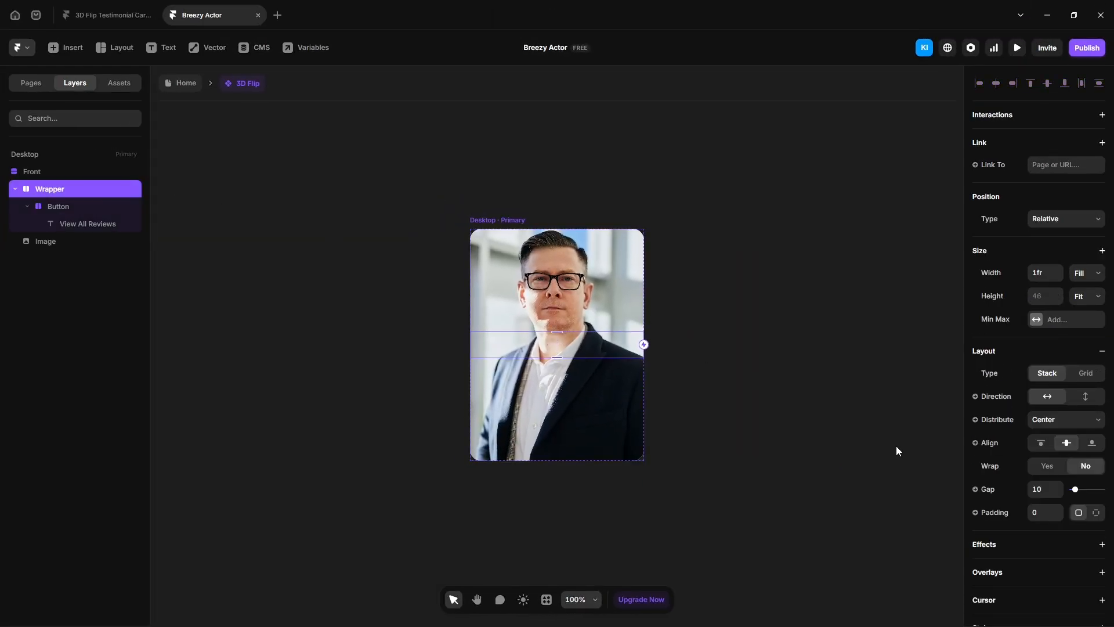
scroll(1037, 465, down, 6)
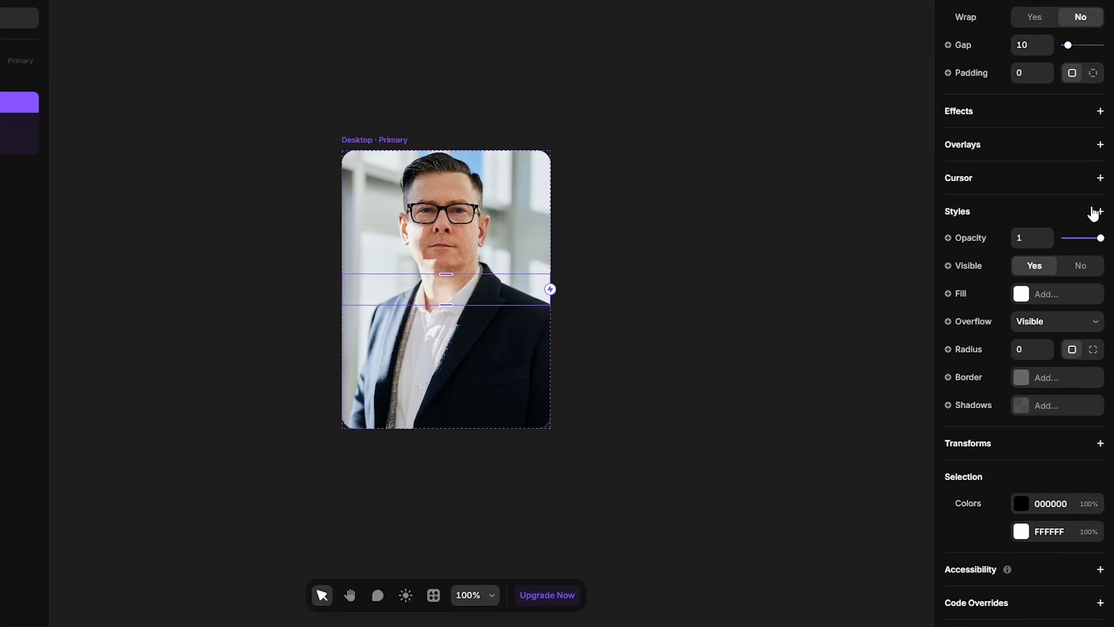
click(1095, 212)
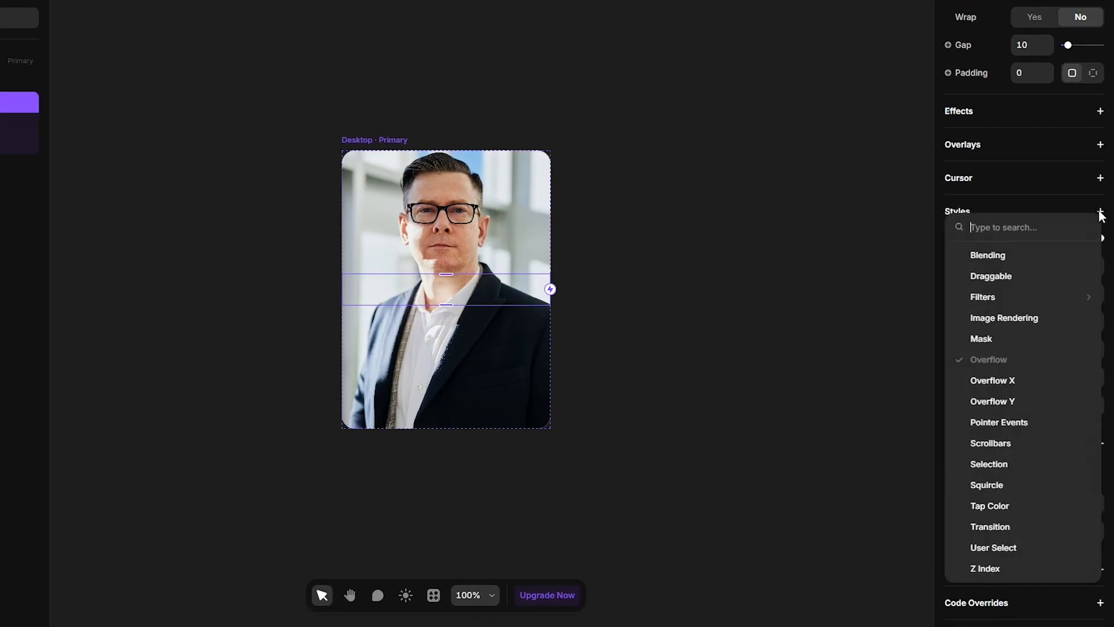
click(999, 567)
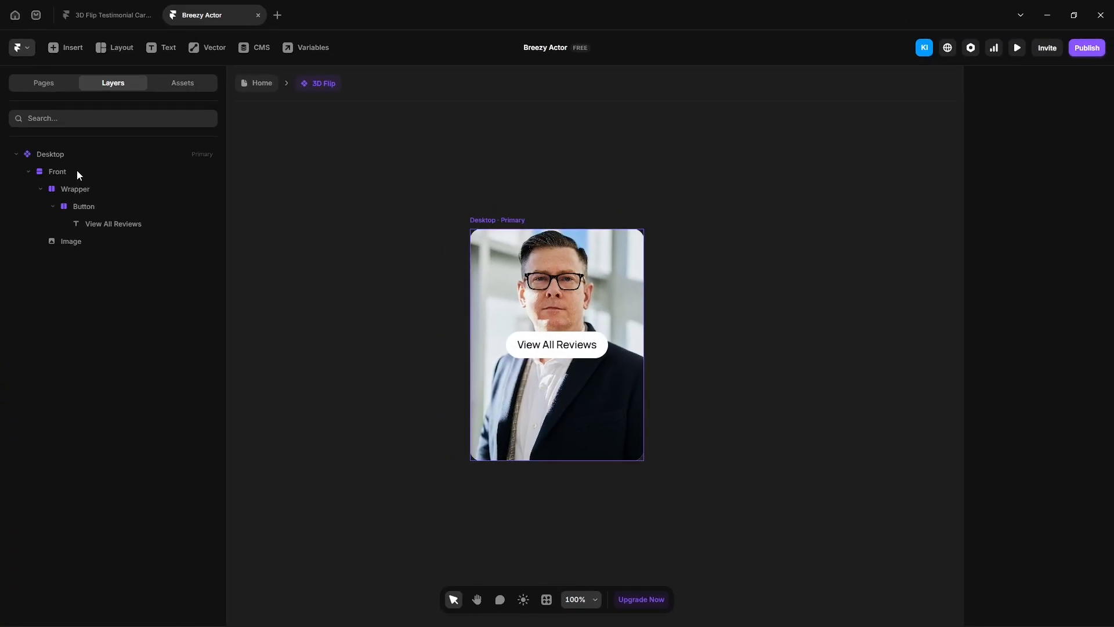
click(79, 172)
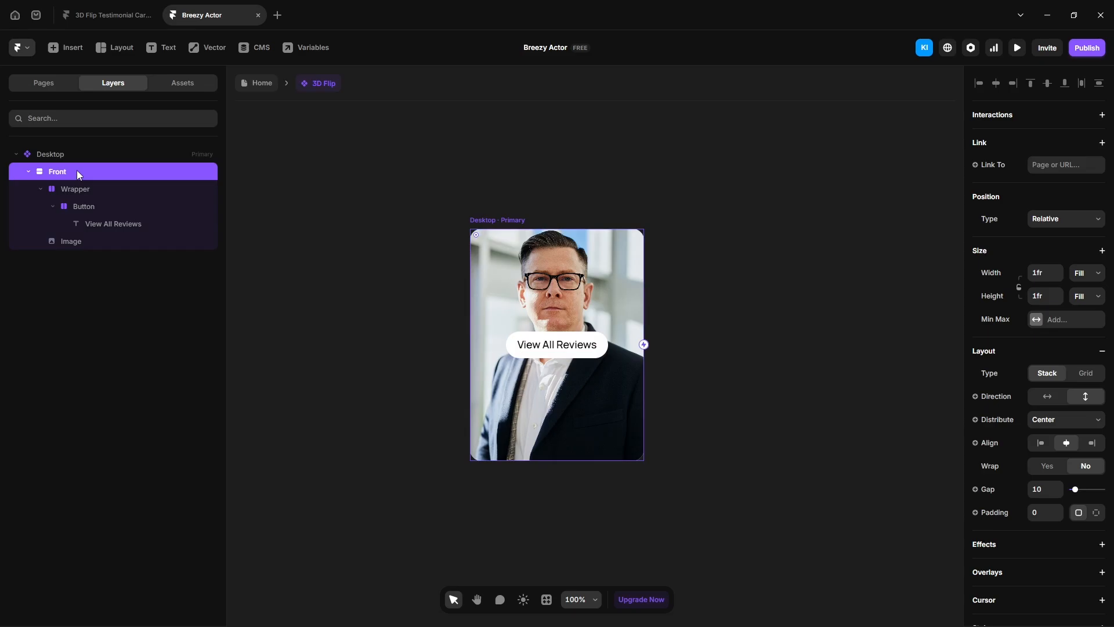
click(1062, 422)
click(1063, 464)
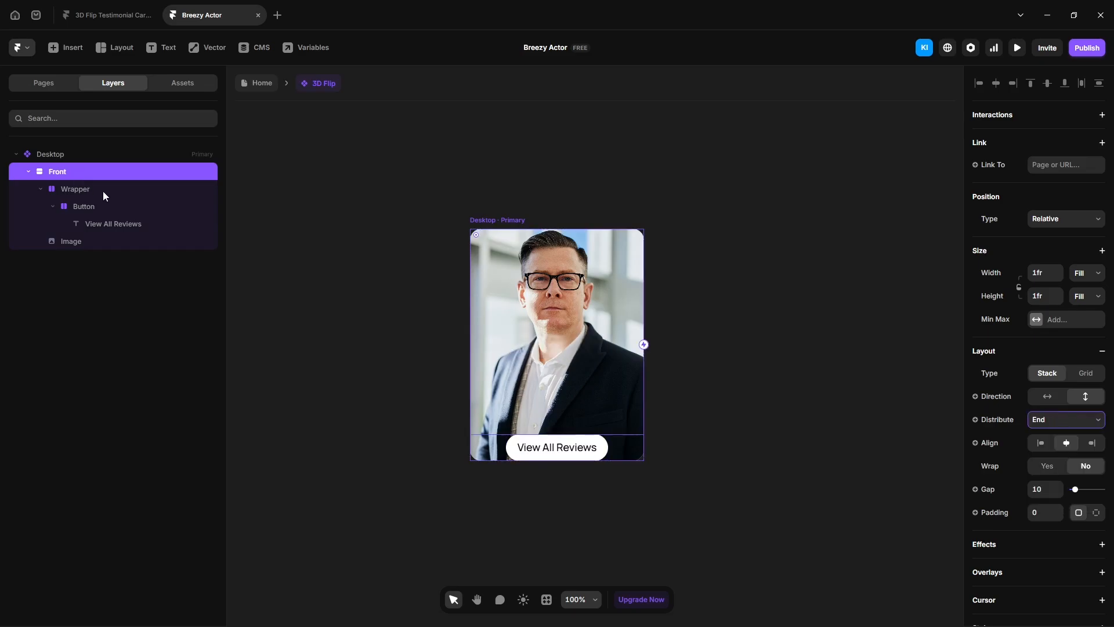
Give the Wrapper 40 padding around the button.
click(76, 189)
click(1041, 457)
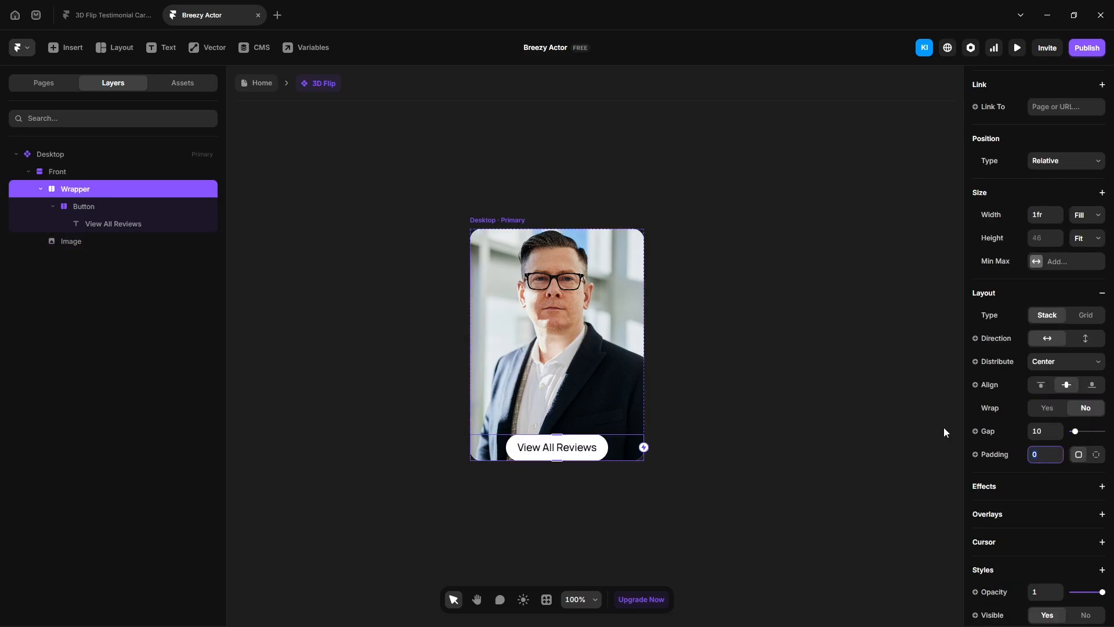
text(40)
key(Return)
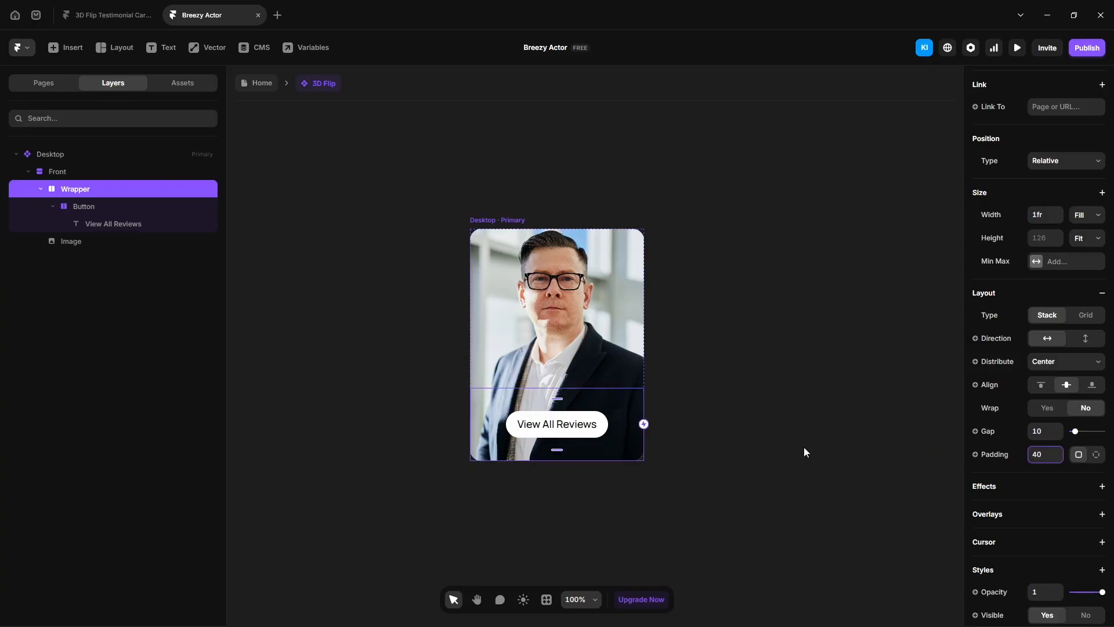
click(804, 448)
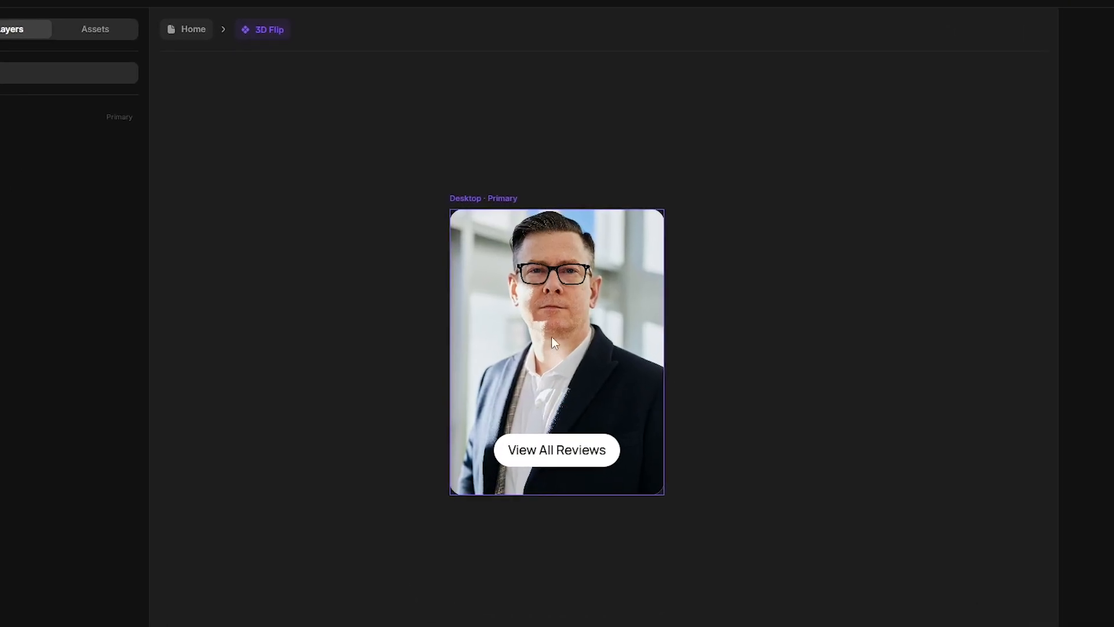
Add an absolute 100%-sized frame in the Wrapper, centred and bottom-aligned on the card.
key(f)
drag(500, 329, 616, 404)
drag(103, 215, 104, 167)
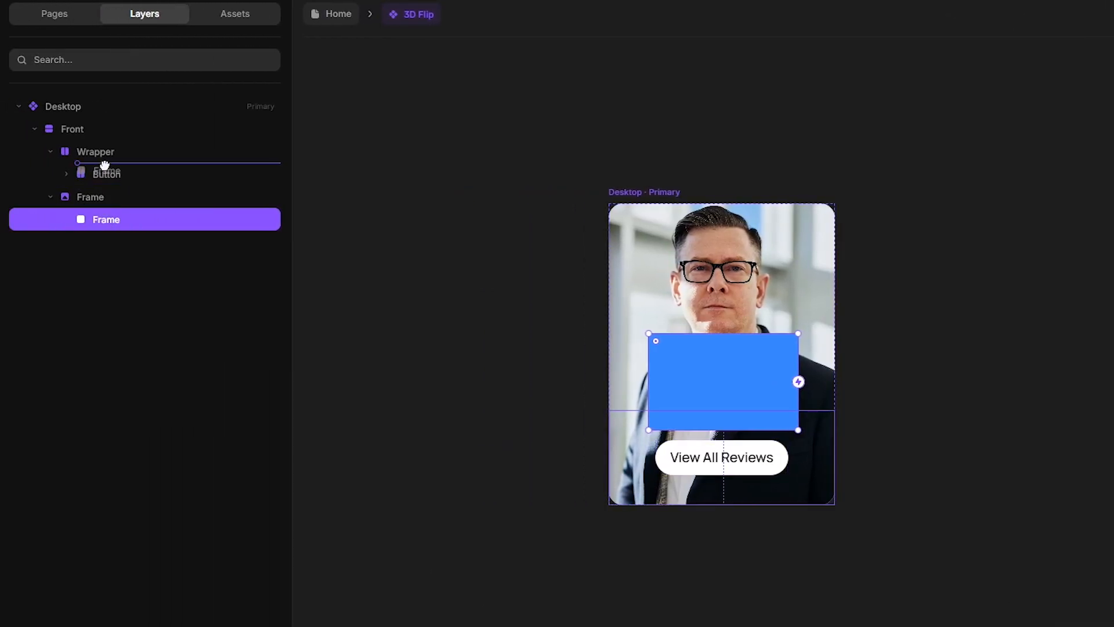
click(1037, 189)
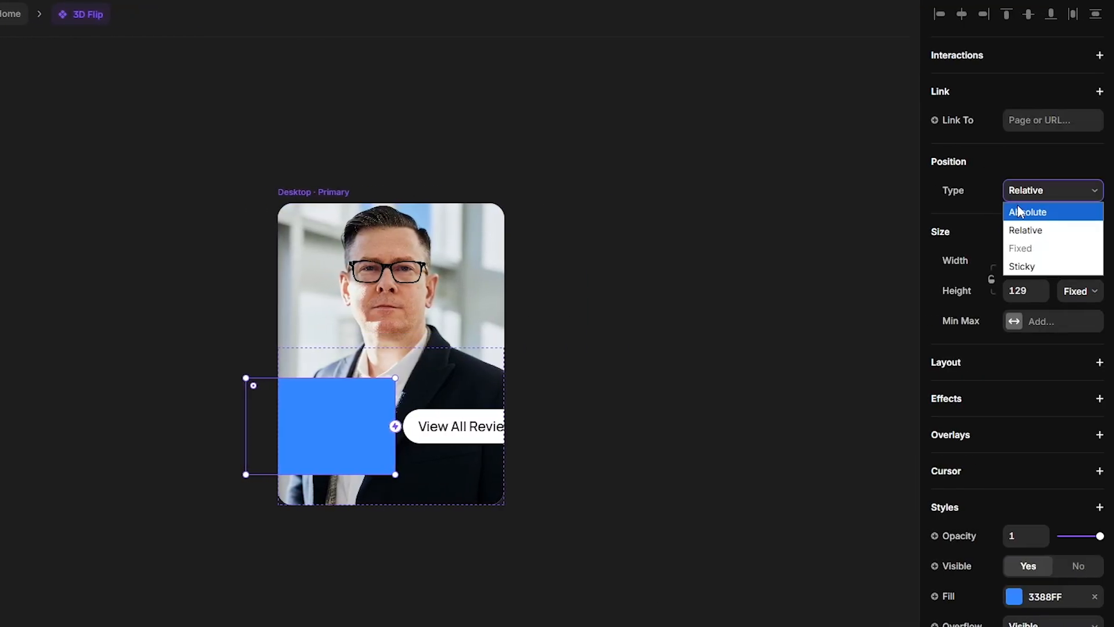
click(1020, 212)
click(1016, 376)
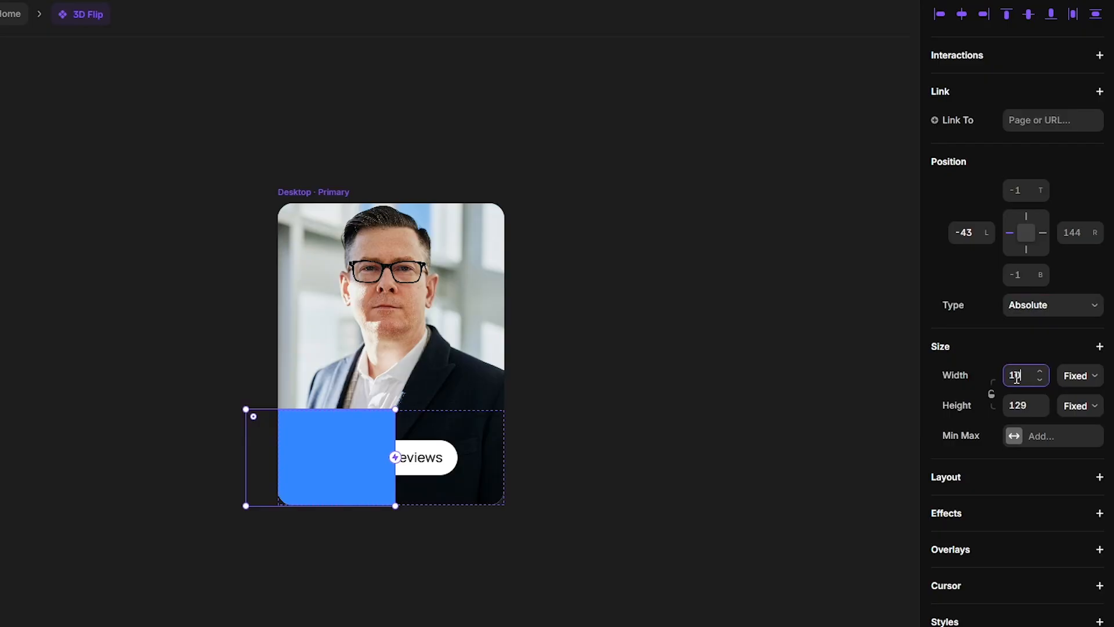
text(%)
click(1019, 404)
text(1)
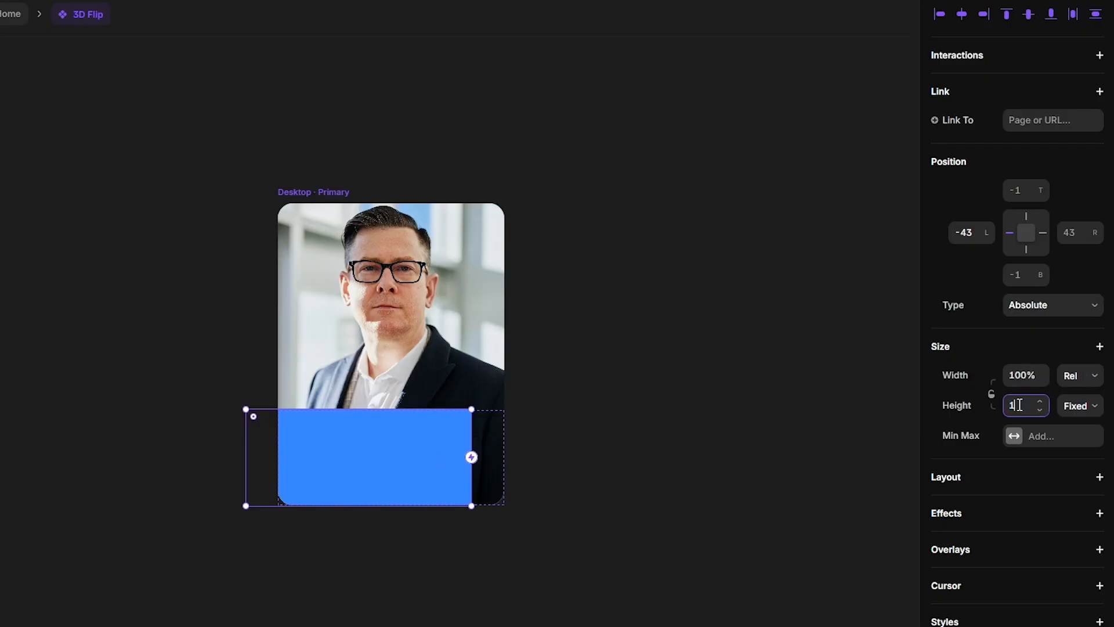
text(00)
key(Return)
click(962, 14)
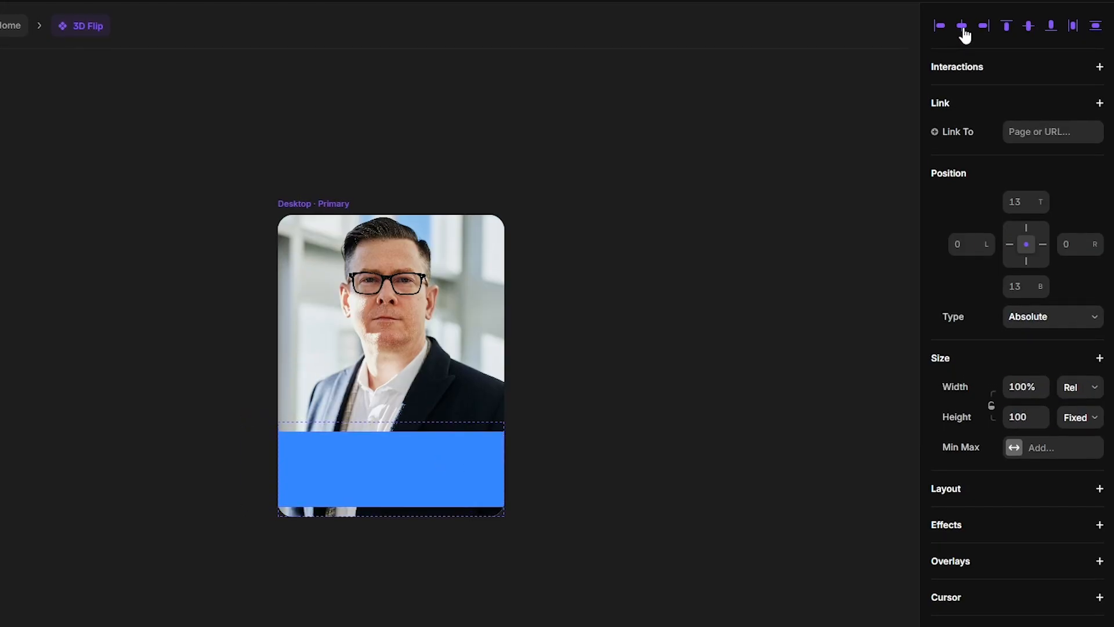
click(1052, 30)
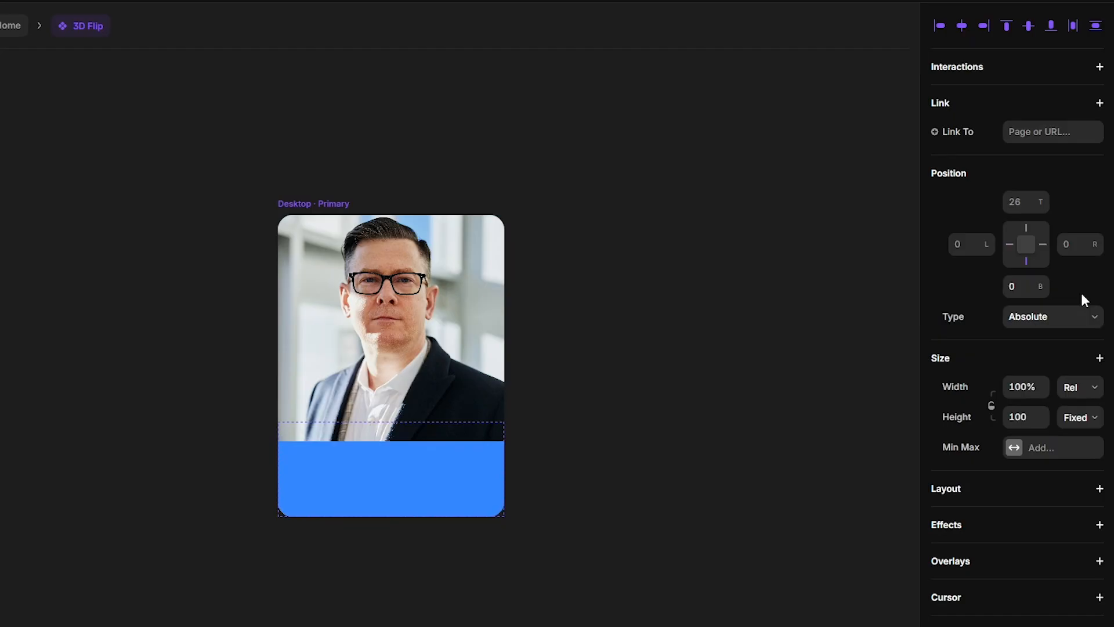
Fill that frame with a linear gradient from transparent to black at the bottom.
click(1030, 250)
scroll(965, 407, down, 5)
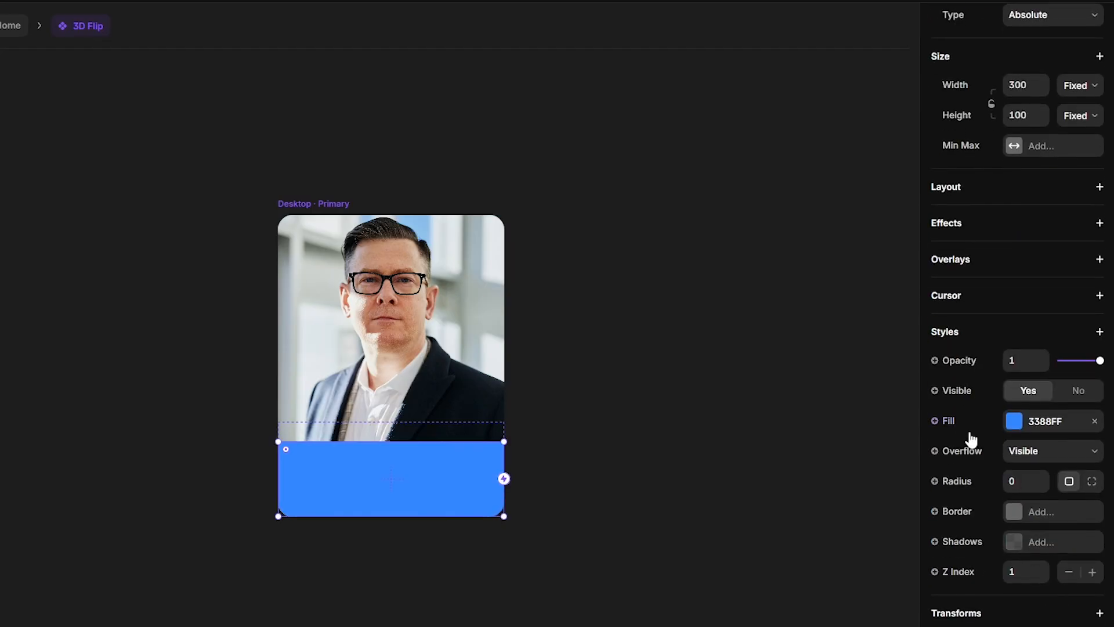
click(1013, 424)
click(776, 407)
click(845, 571)
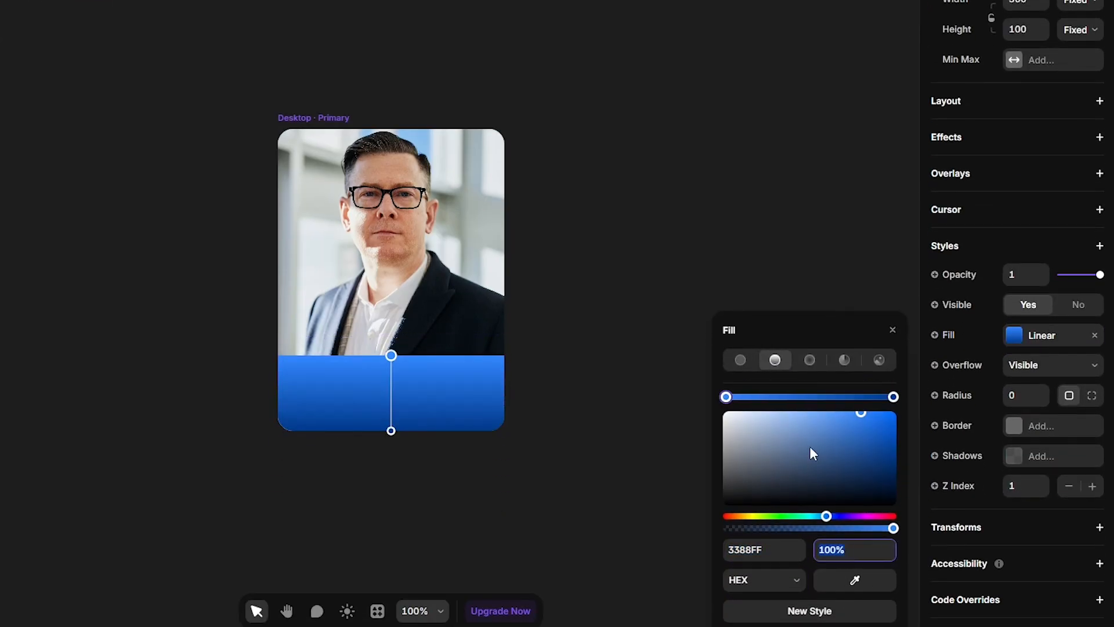
text(0)
key(Return)
click(894, 397)
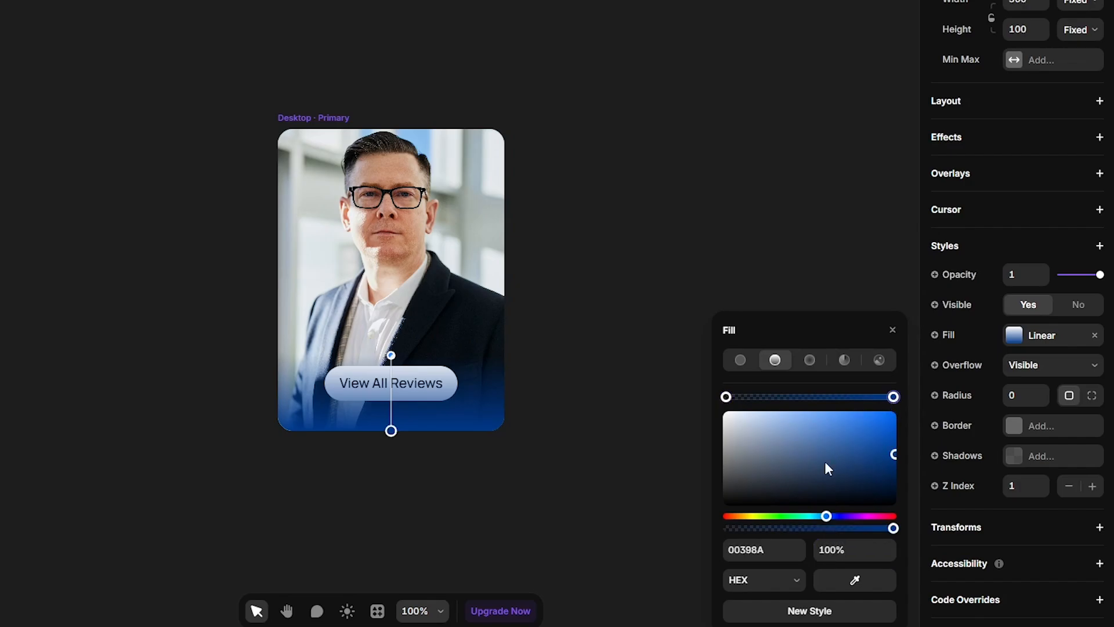
drag(746, 491, 707, 537)
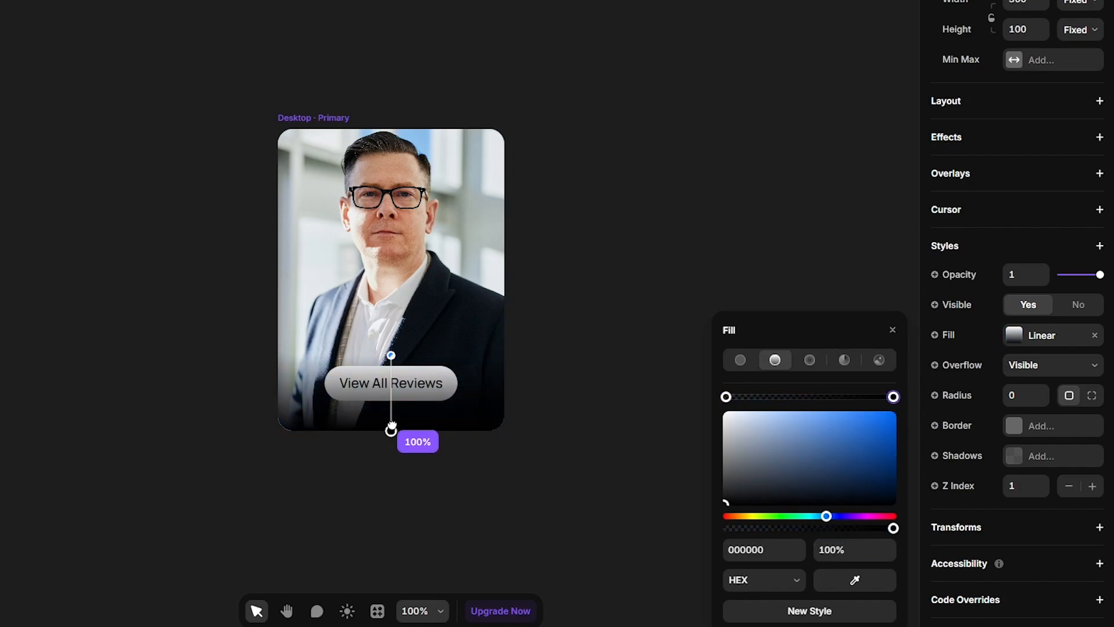
drag(391, 430, 392, 419)
click(400, 470)
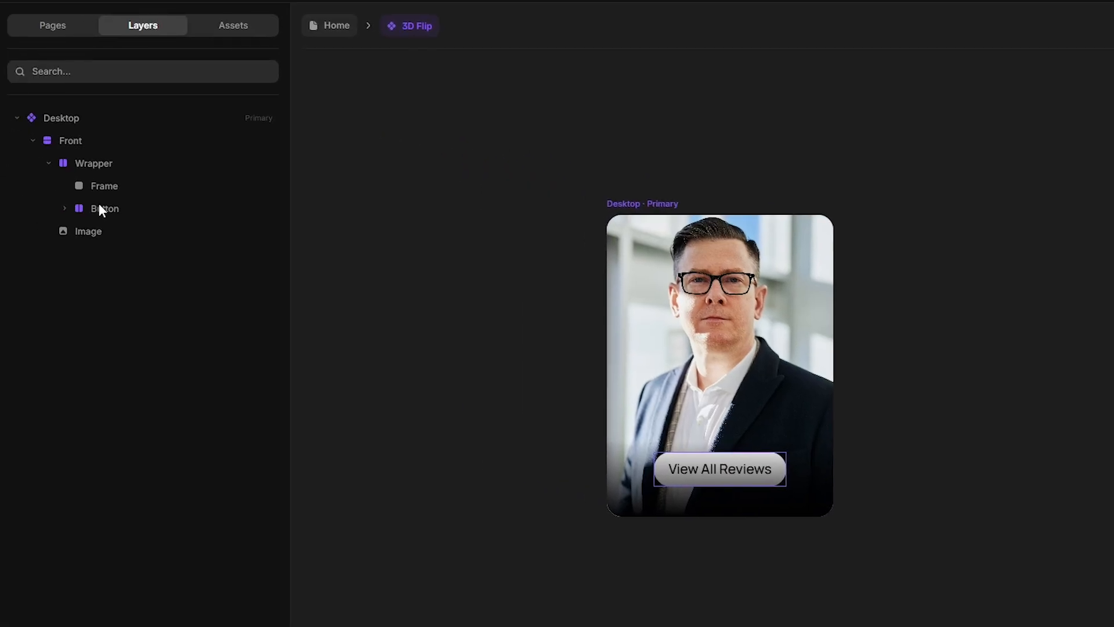
Add a Z Index of 1 to the Button so it sits above the gradient.
click(100, 206)
scroll(969, 409, down, 5)
click(1103, 255)
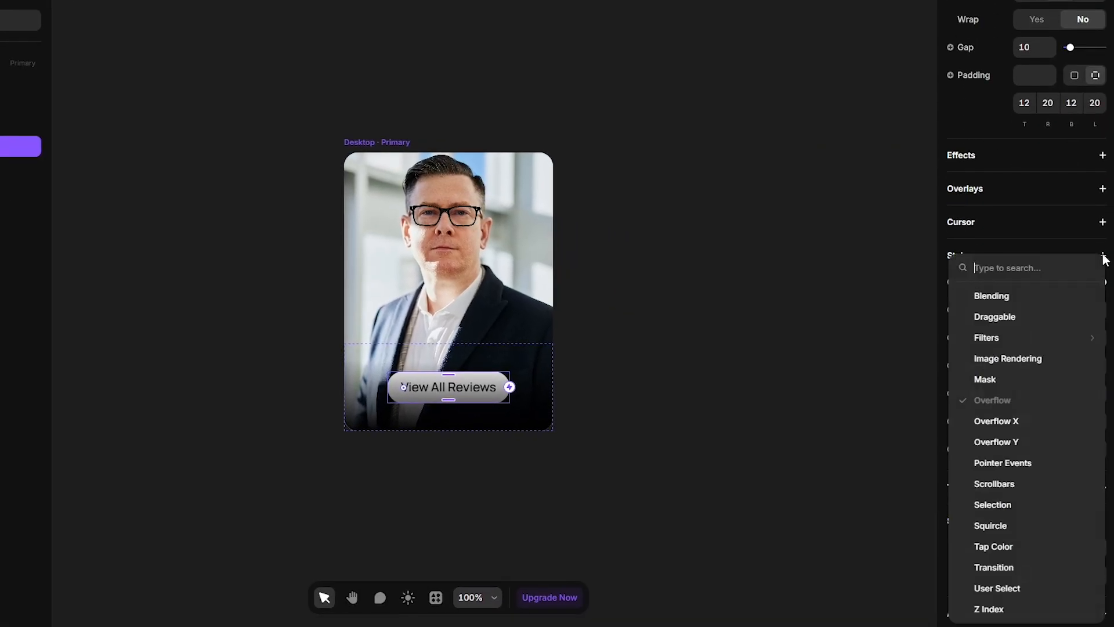
click(1007, 609)
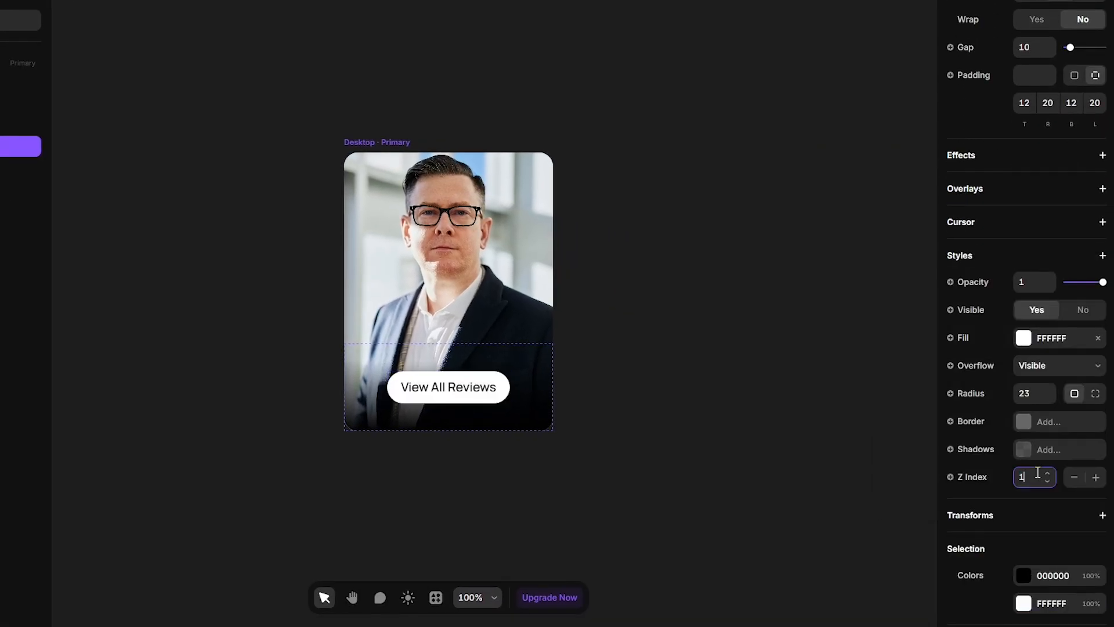
click(717, 484)
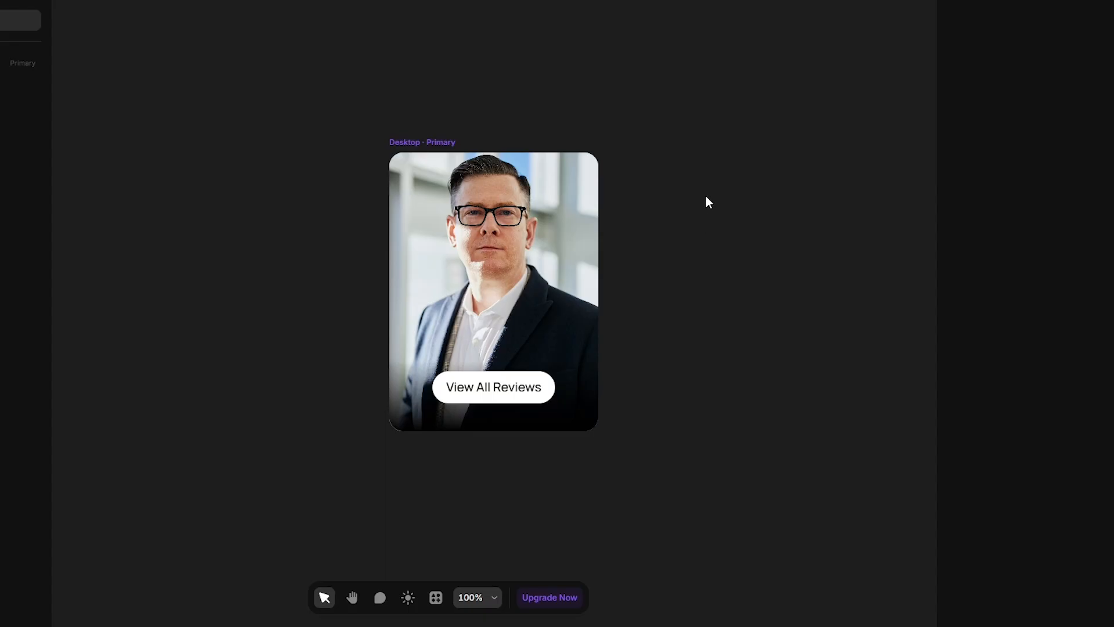
Draw a 300×400 frame to the right of the front card.
key(space)
drag(715, 210, 527, 160)
key(f)
drag(460, 120, 601, 278)
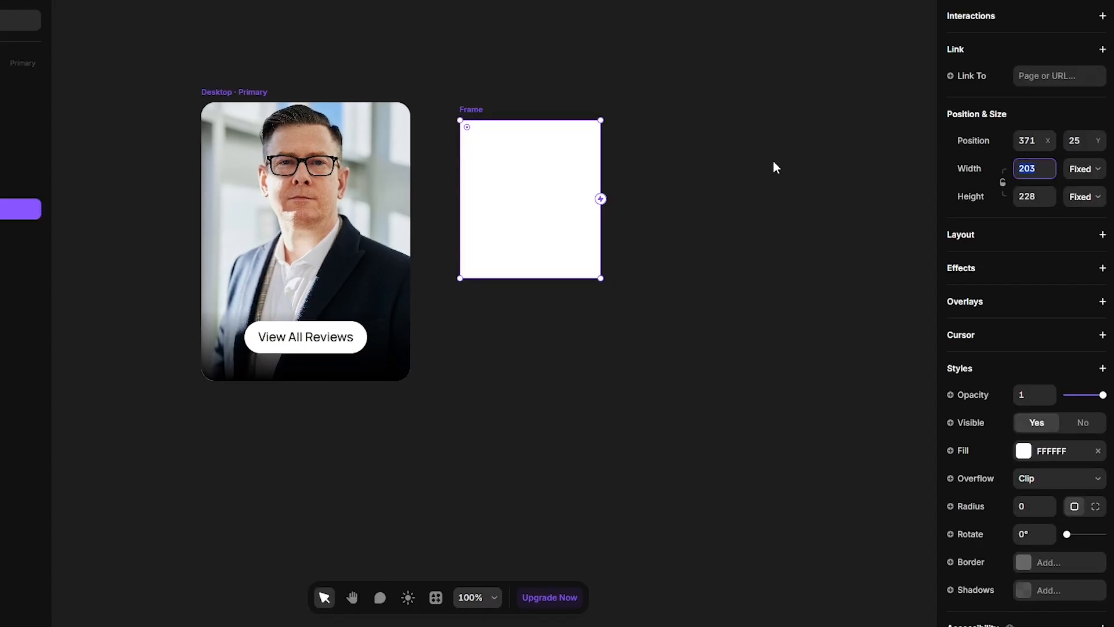
text(300)
key(Tab)
text(4)
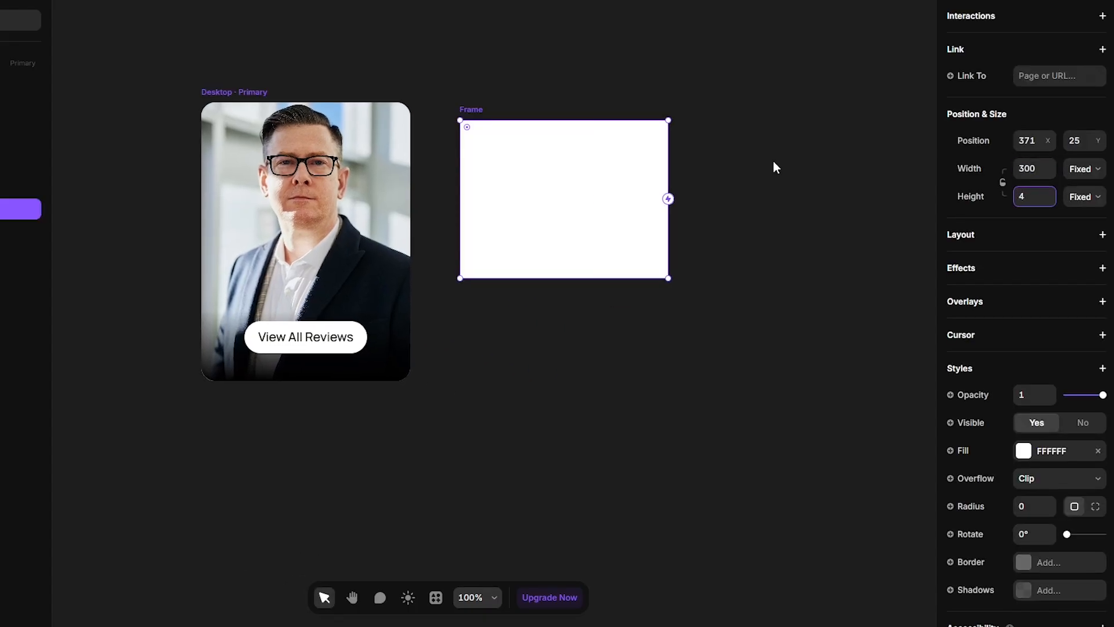
text(00)
key(Return)
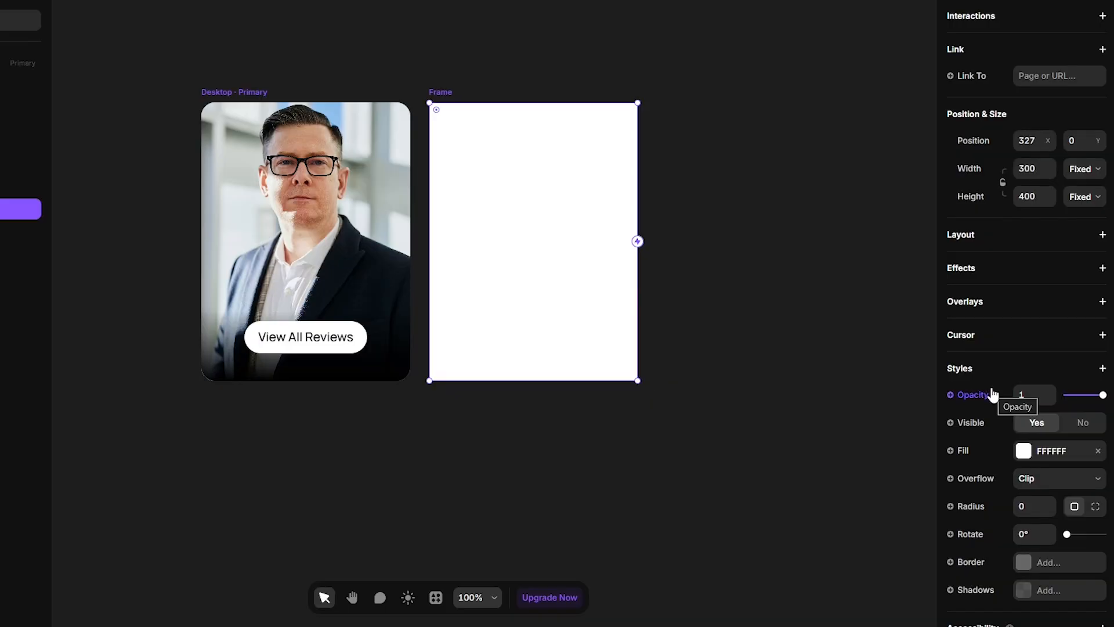
Give the new frame radius 20 and stack layout, and name it 'Back'.
scroll(993, 394, down, 2)
click(1033, 419)
text(2)
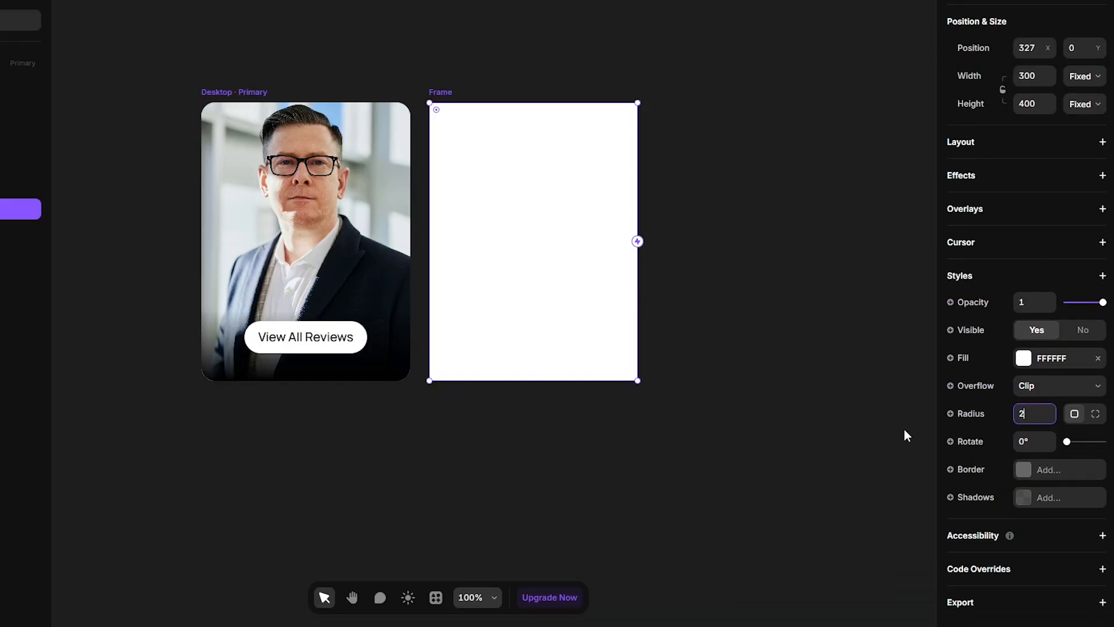
text(0)
click(972, 145)
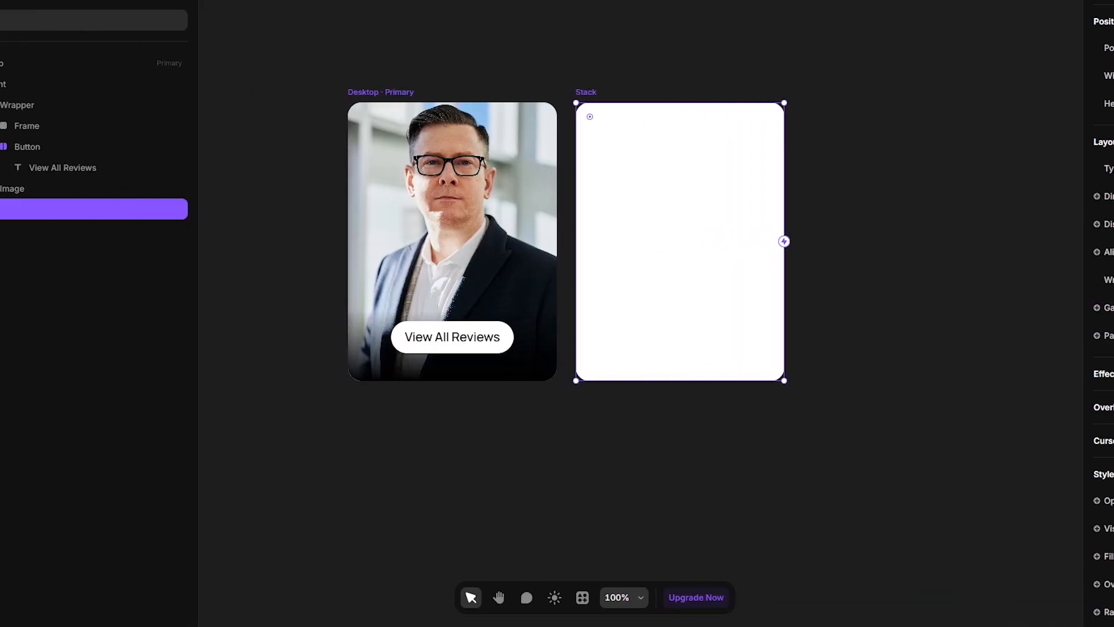
double_click(60, 211)
text(Back)
key(Return)
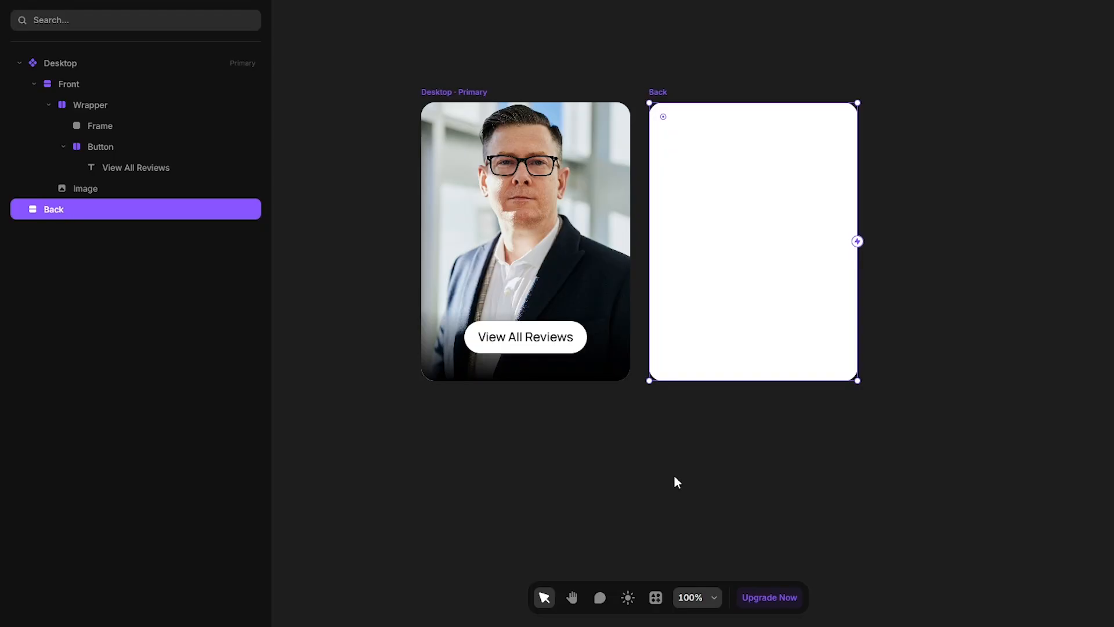
click(674, 477)
Change the button label to 'Click to read review'.
ctrl+click(526, 341)
click(1042, 322)
text(Click to read review)
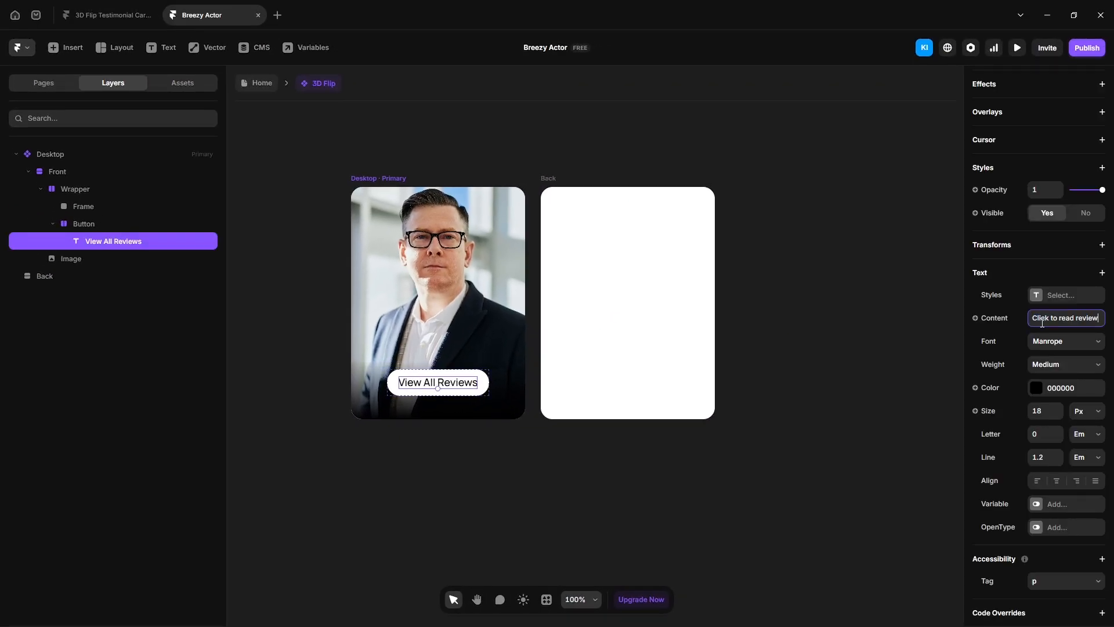
key(Return)
Add the reviewer's name as a text layer in the Back card, then a pasted review paragraph copy.
key(t)
click(592, 298)
text(Daniel Carter)
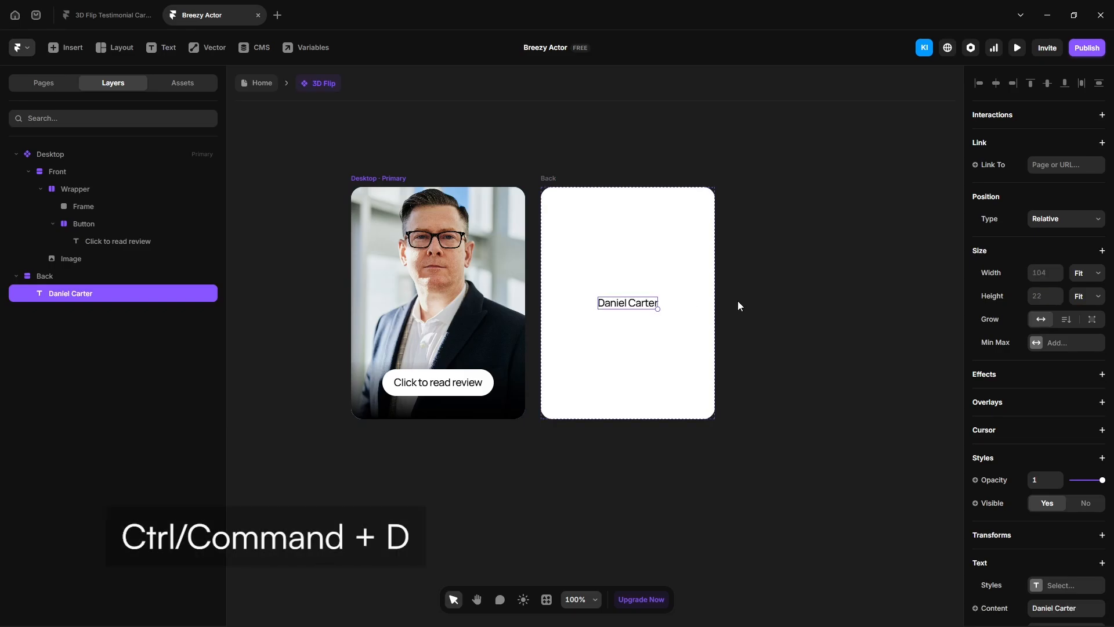
key(ctrl+d)
scroll(1034, 472, down, 2)
drag(1079, 492, 923, 503)
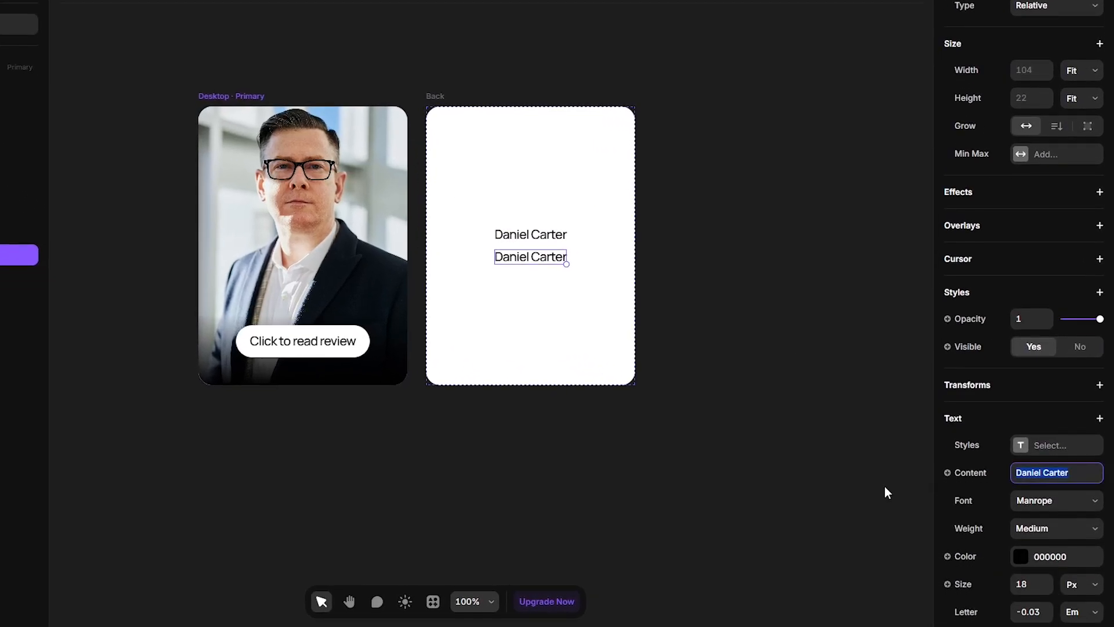
key(ctrl+v)
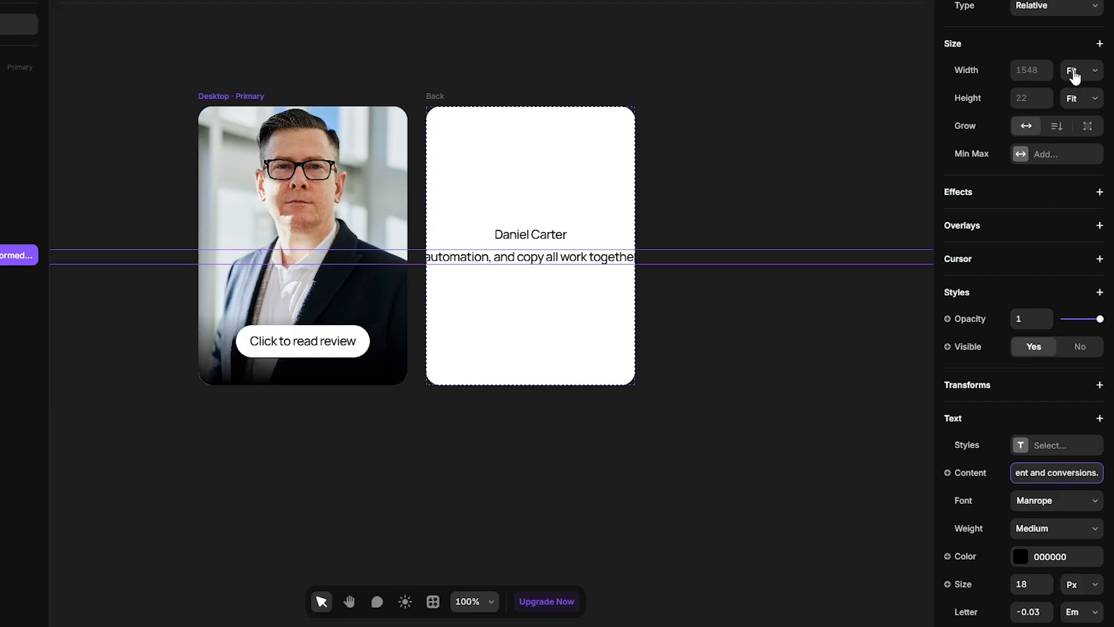
Make the review paragraph fill width at 16 Regular, and the name text fill width.
click(1081, 70)
click(1073, 124)
click(1024, 586)
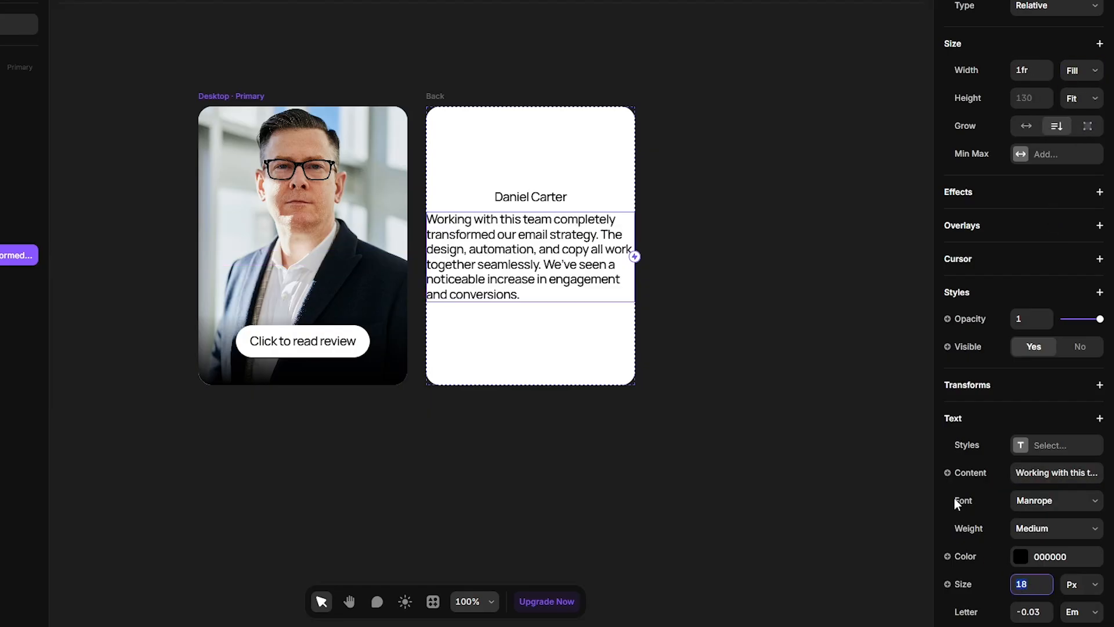
text(16)
key(Return)
click(1023, 528)
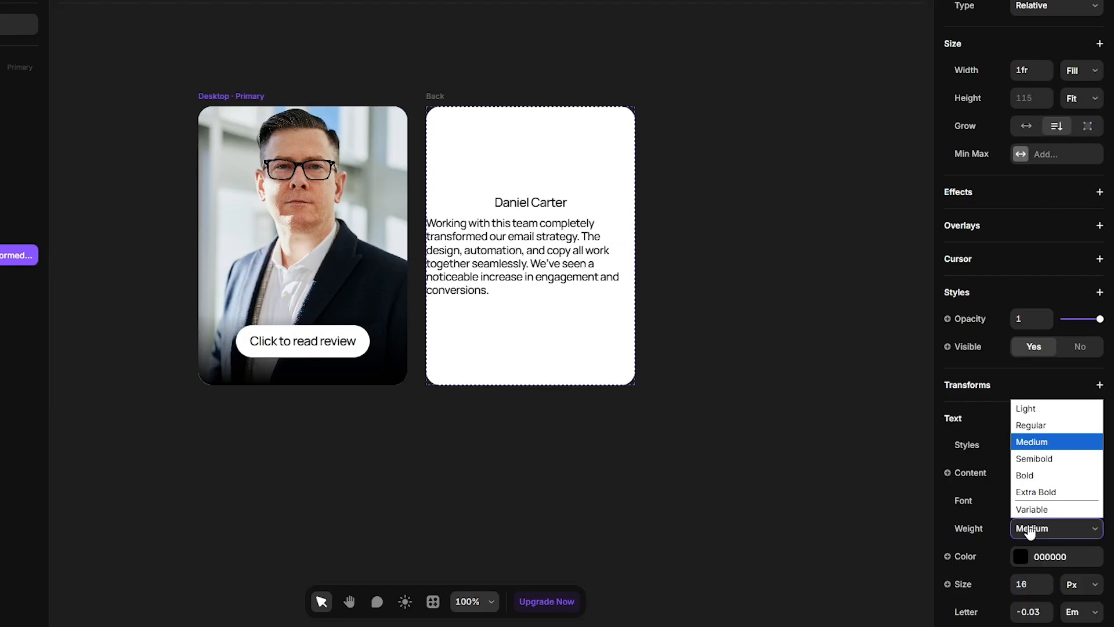
click(1031, 426)
click(531, 202)
click(1077, 215)
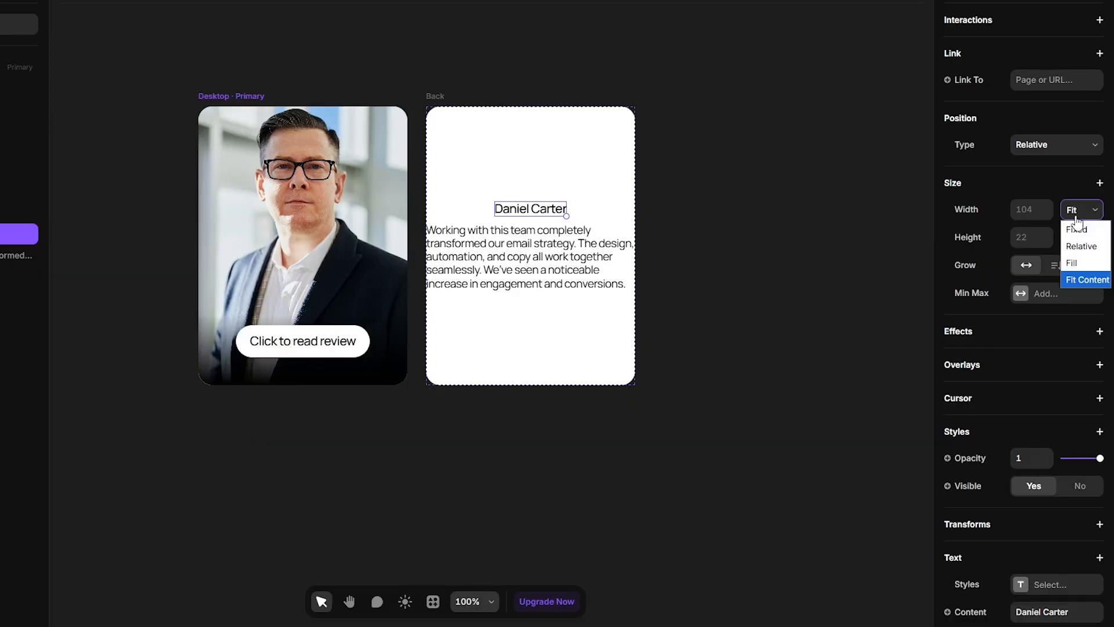
click(1080, 264)
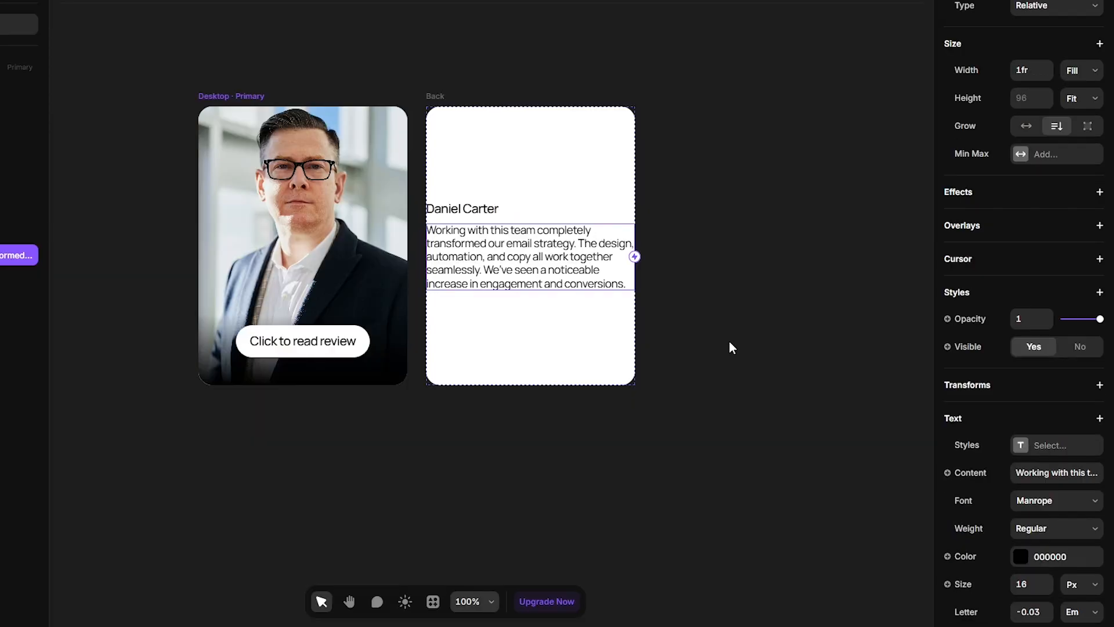
Add 'Marketing Manager' and 'BrightWave' text lines below the review.
key(ctrl+d)
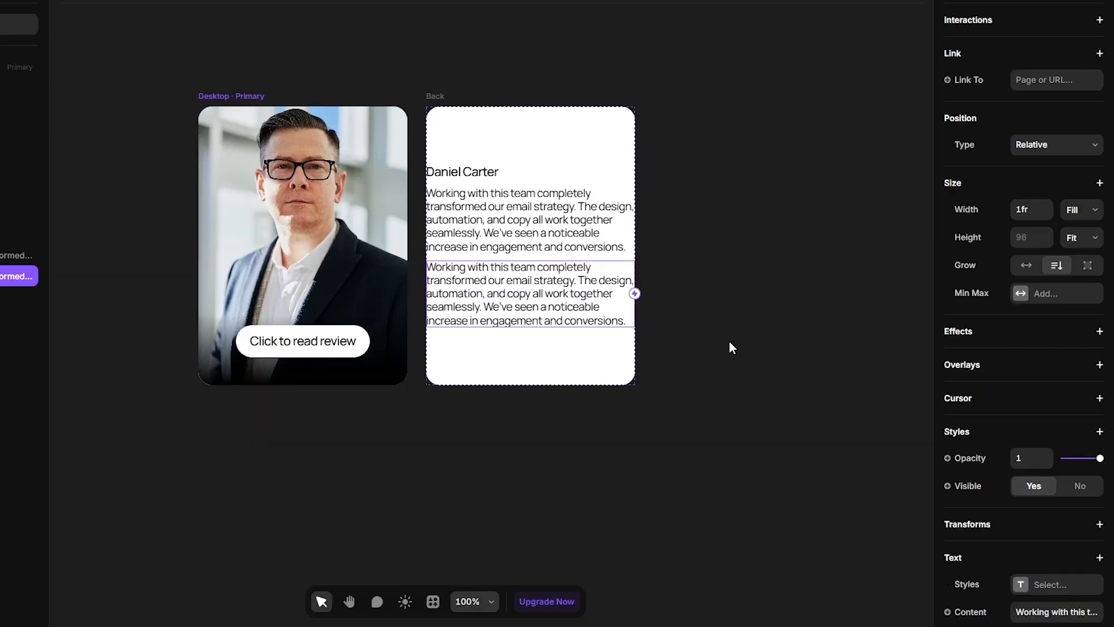
click(1046, 611)
text(Marketing Manager)
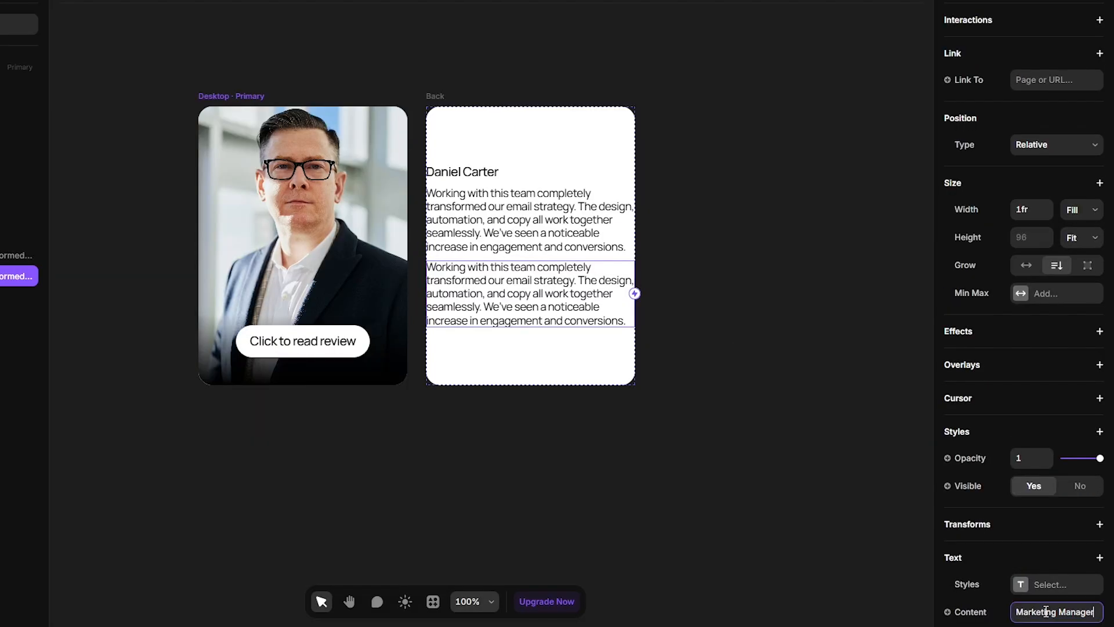
key(Return)
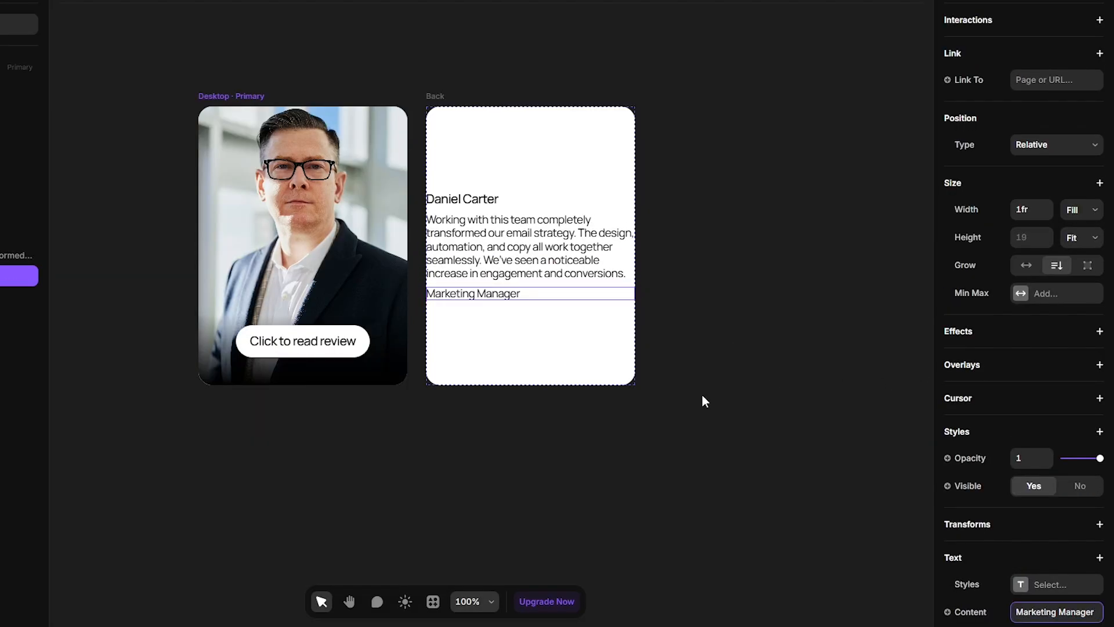
click(556, 473)
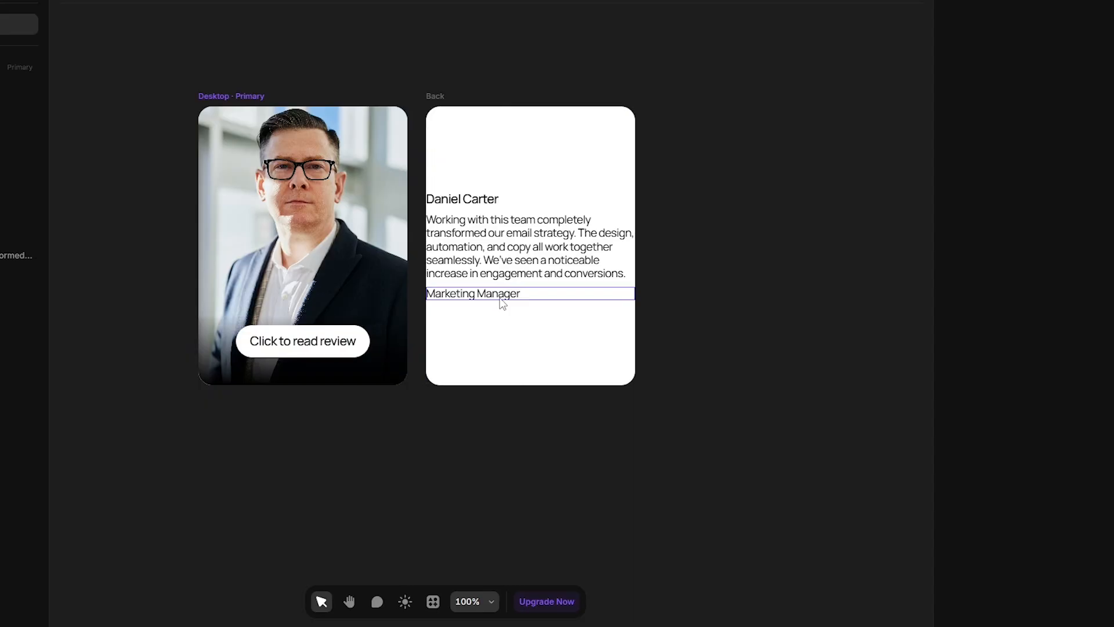
click(501, 298)
key(ctrl+d)
click(1034, 608)
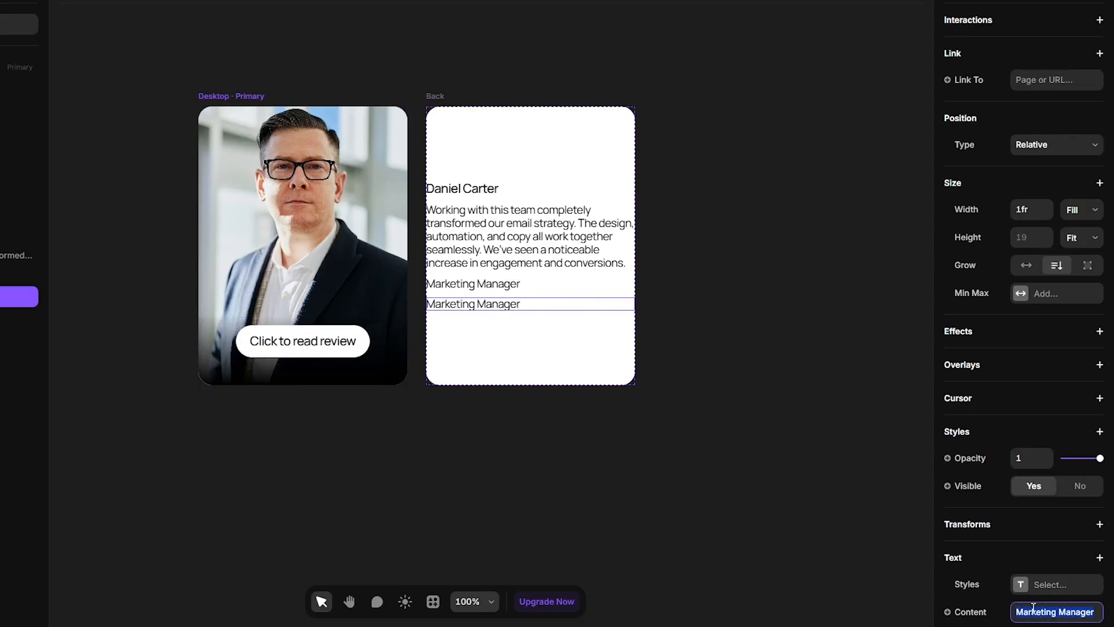
text(BrightWave)
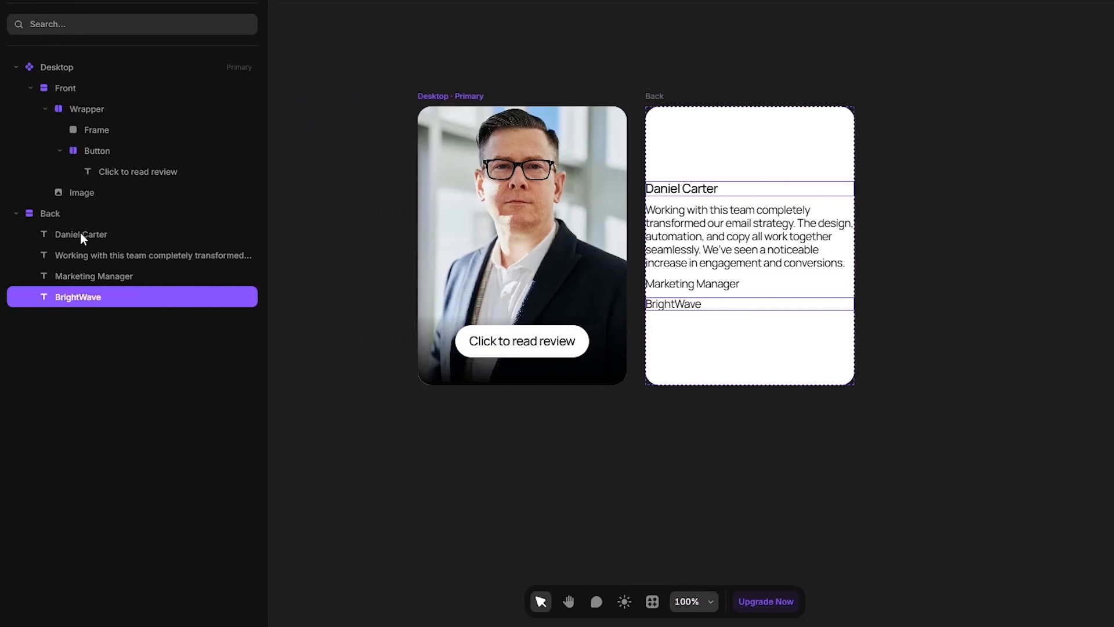
Stack the four text layers as 'Text Content' with a 20 gap.
shift+click(81, 235)
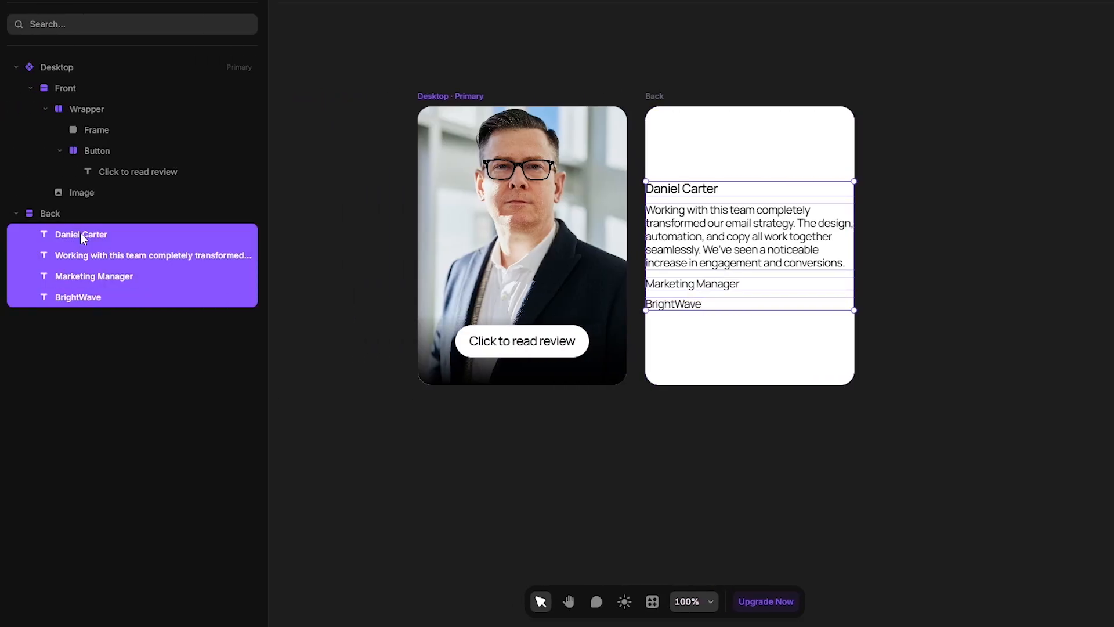
key(shift+a)
double_click(81, 234)
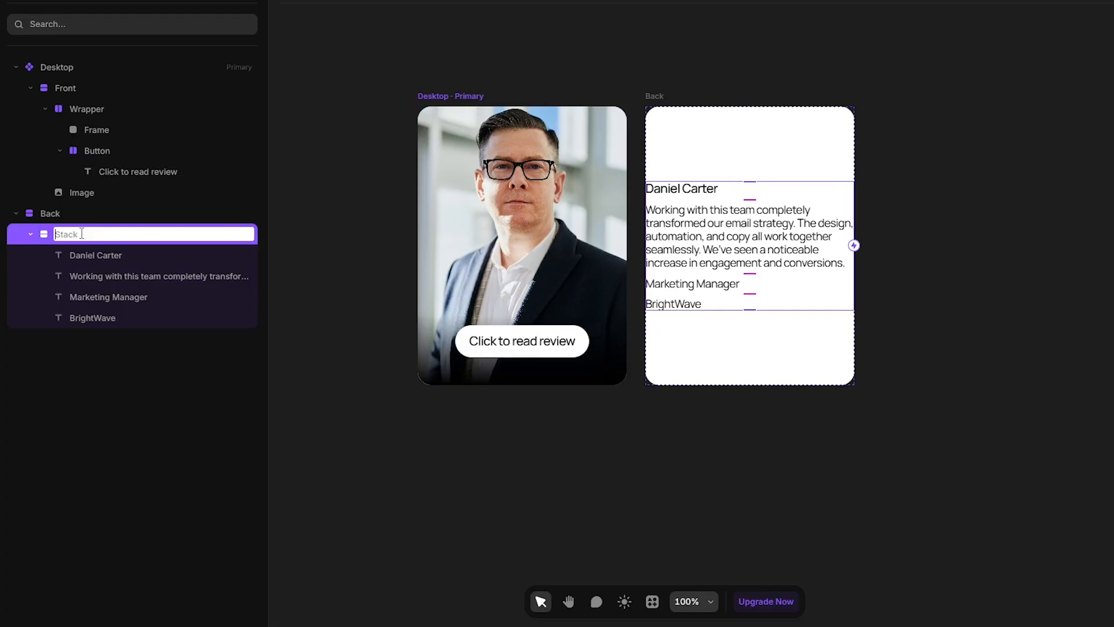
text(Text Content)
key(Return)
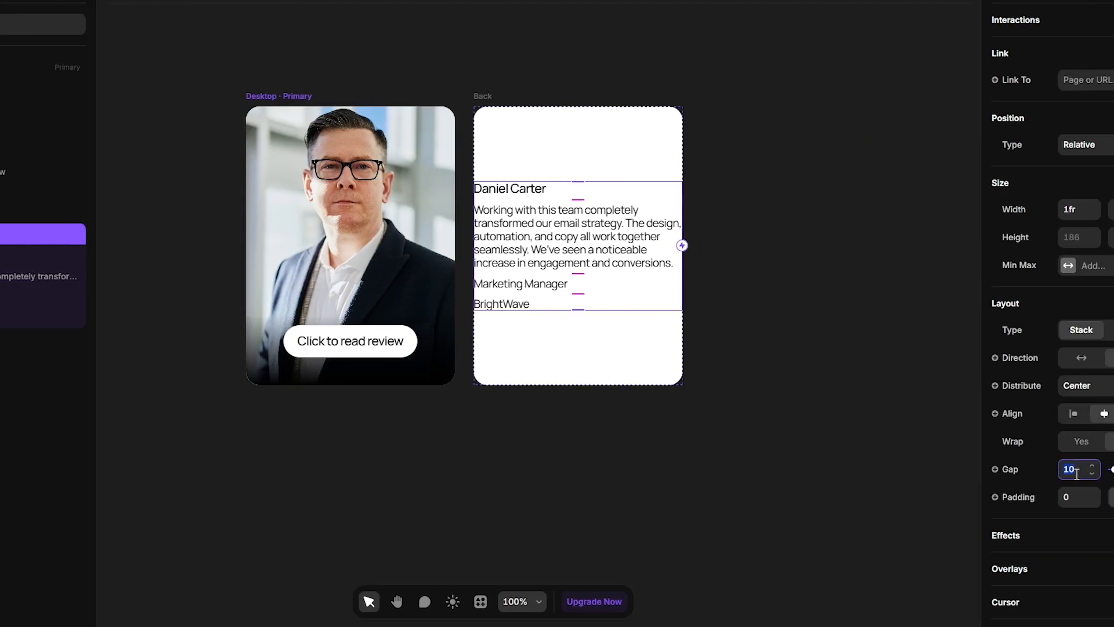
key(Return)
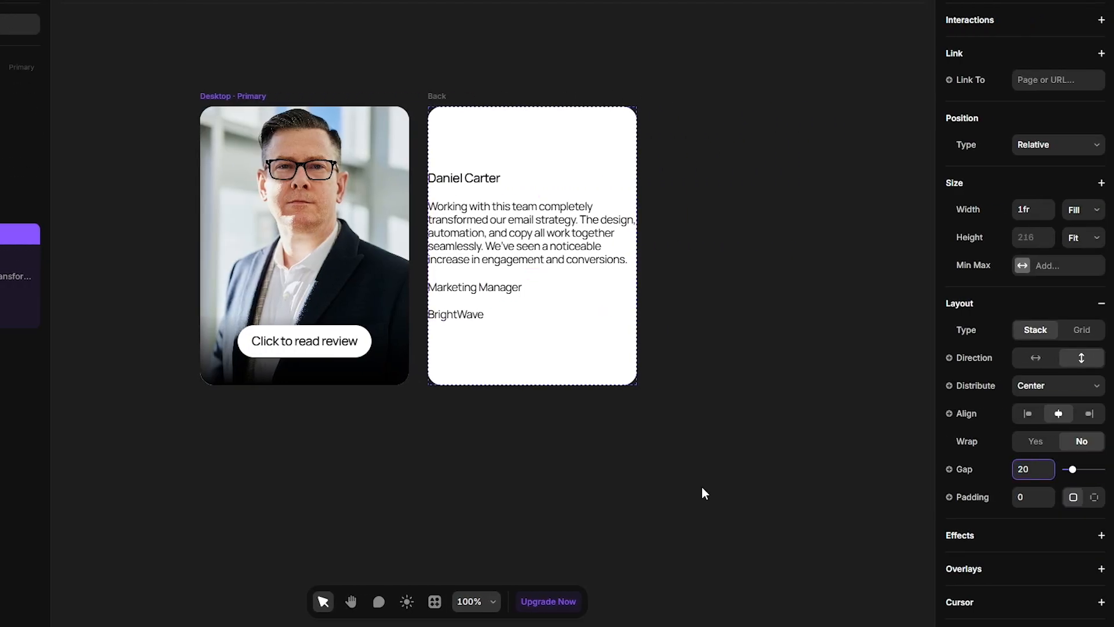
click(325, 478)
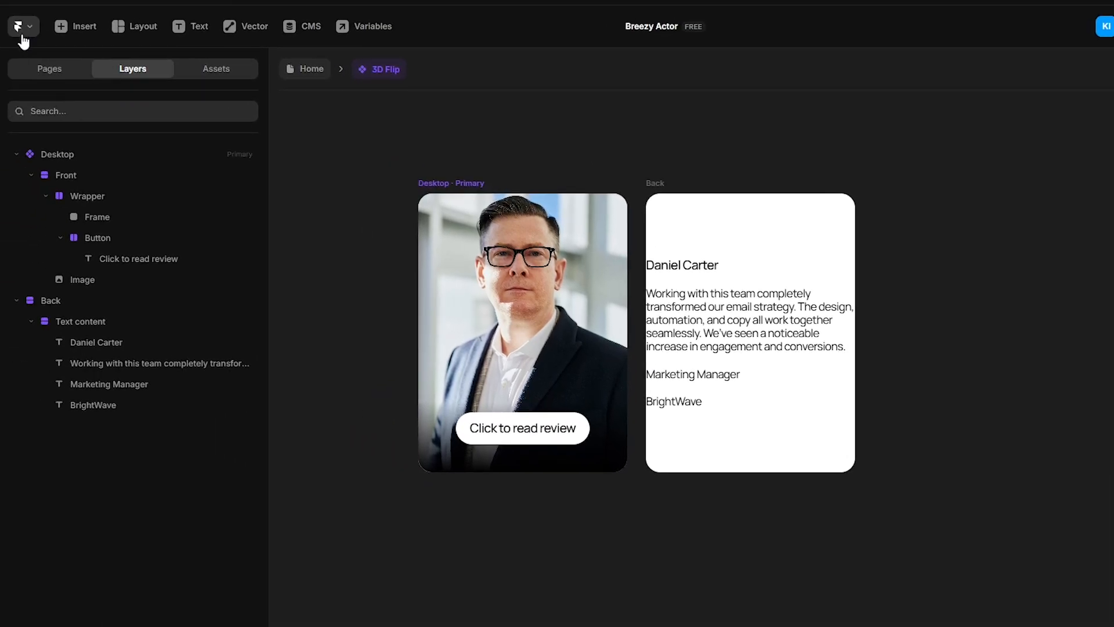
Insert a filled star icon from the Iconstack plugin into the Back card.
click(22, 28)
mouse_move(50, 318)
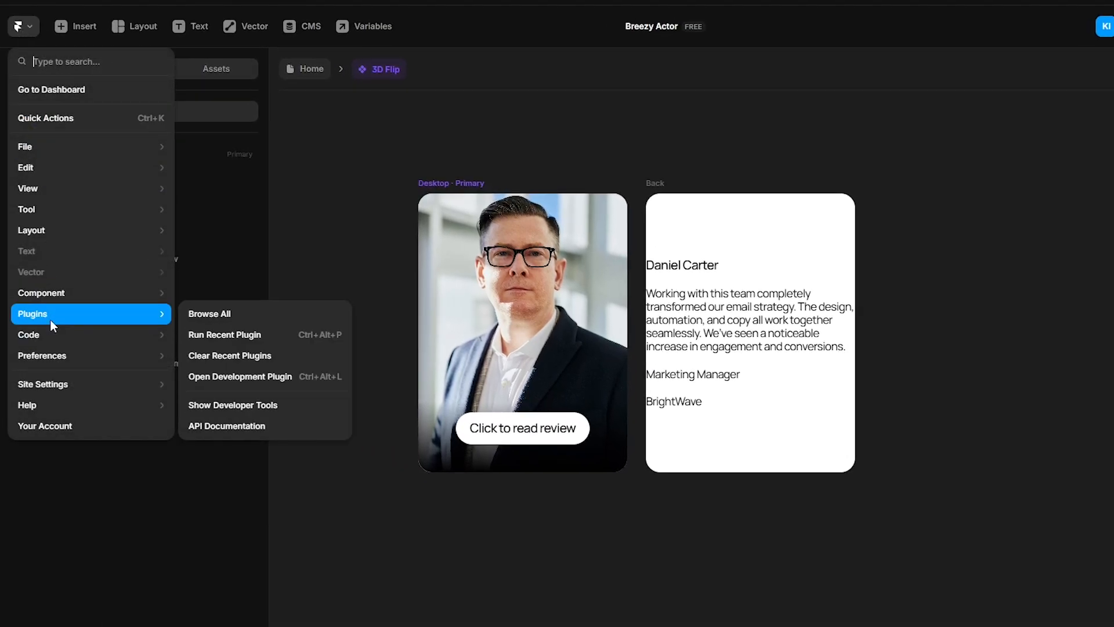
click(245, 313)
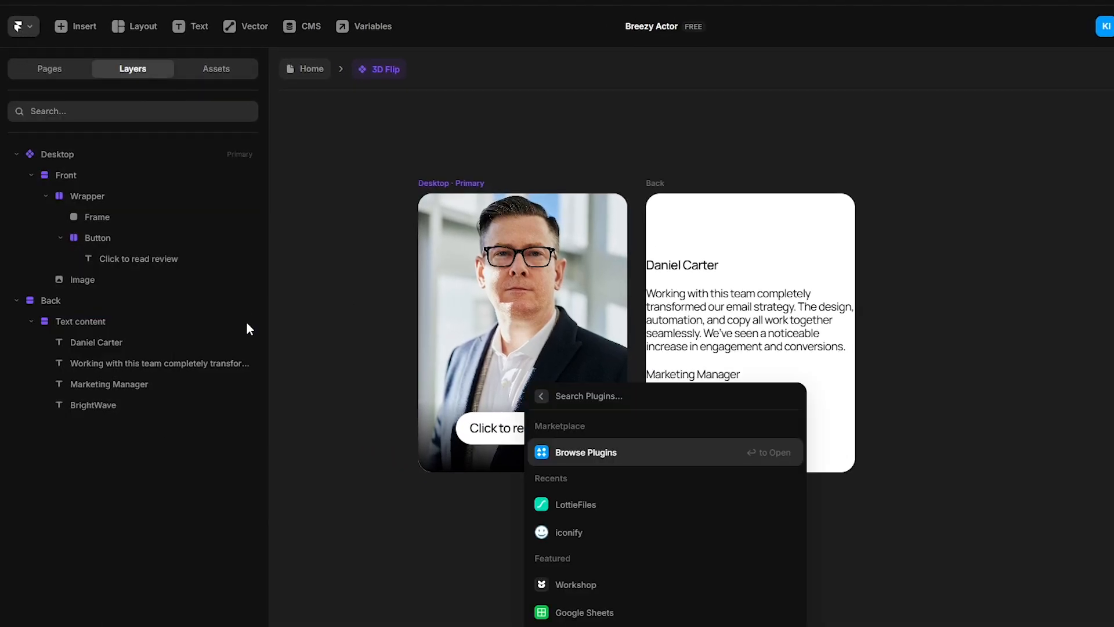
text(icon)
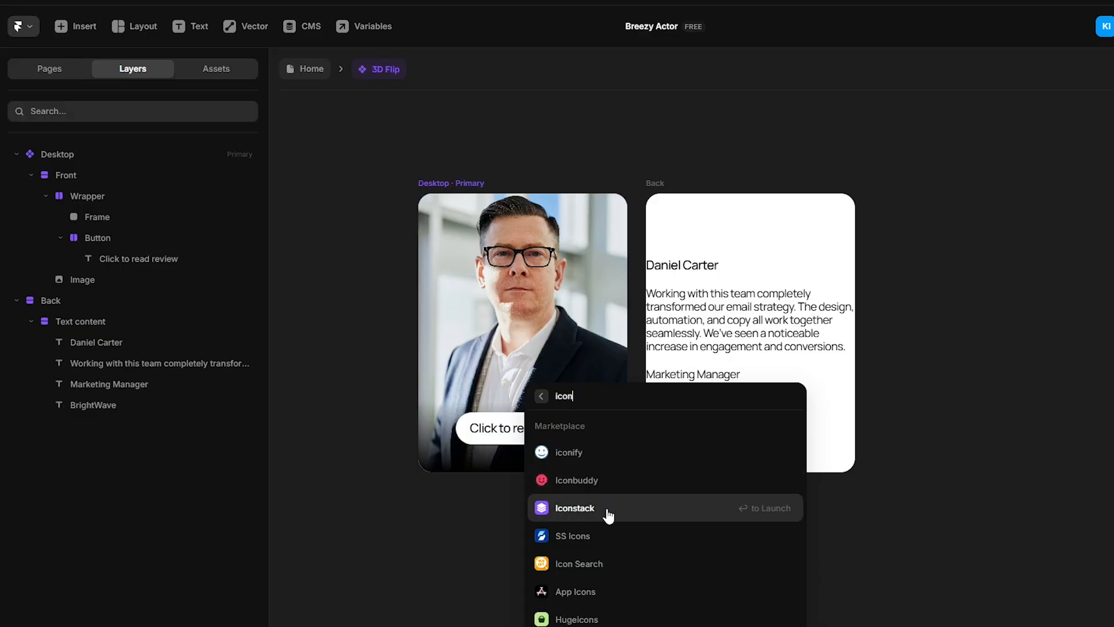
click(517, 519)
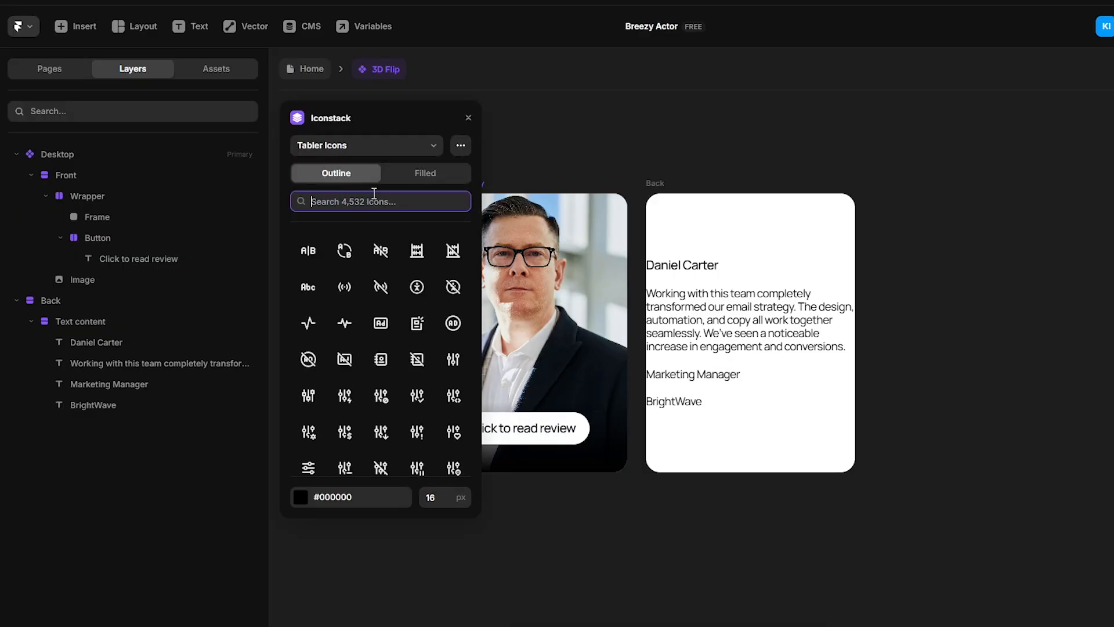
text(star)
click(426, 177)
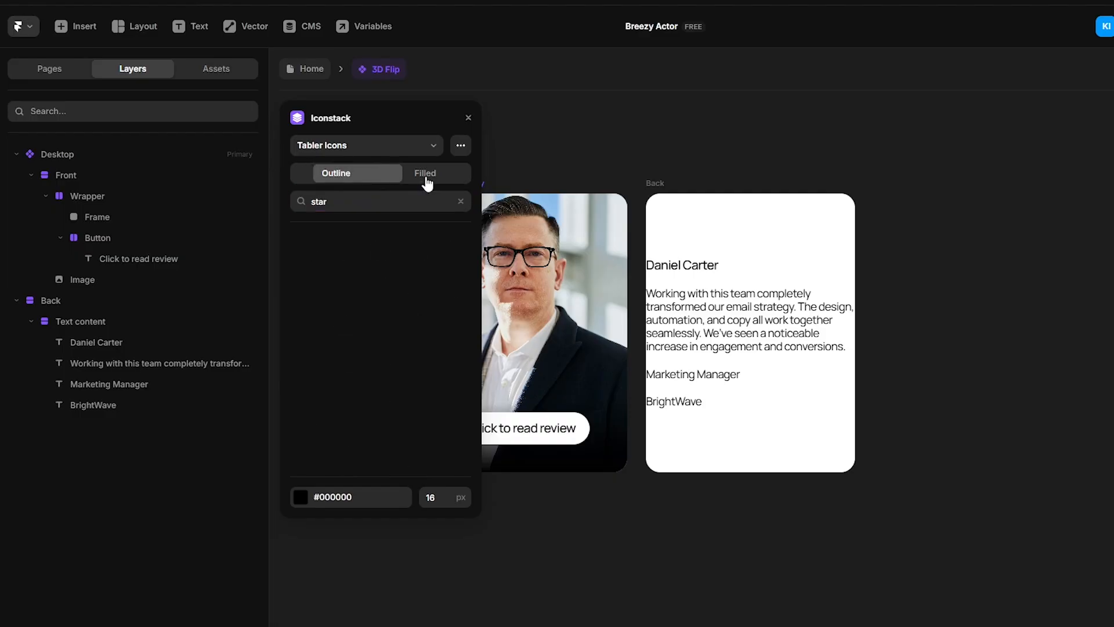
click(309, 251)
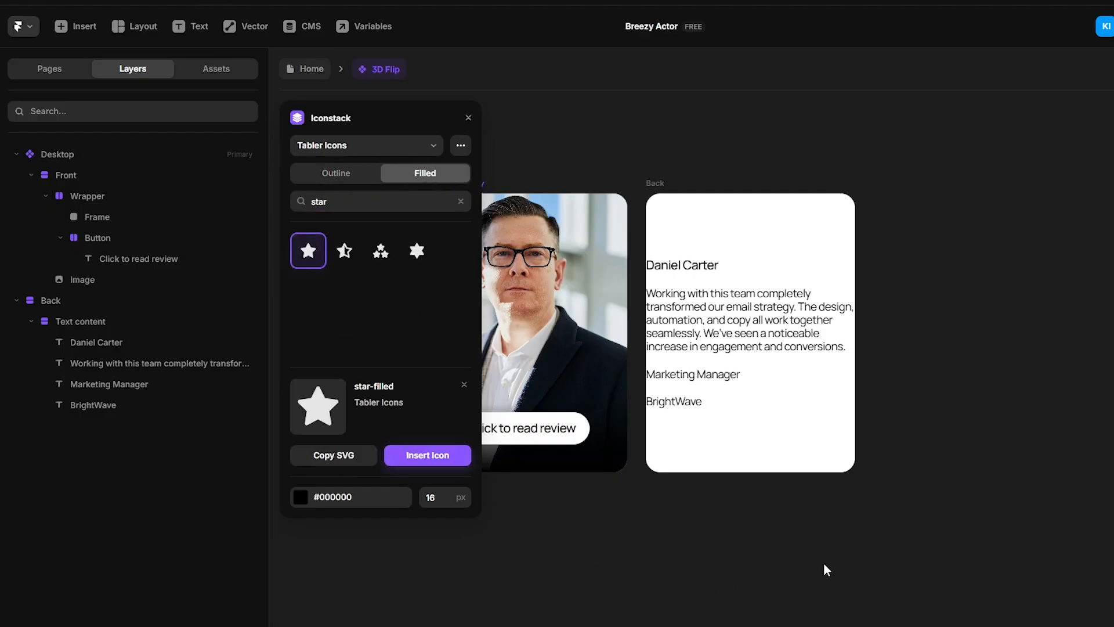
click(468, 119)
click(66, 430)
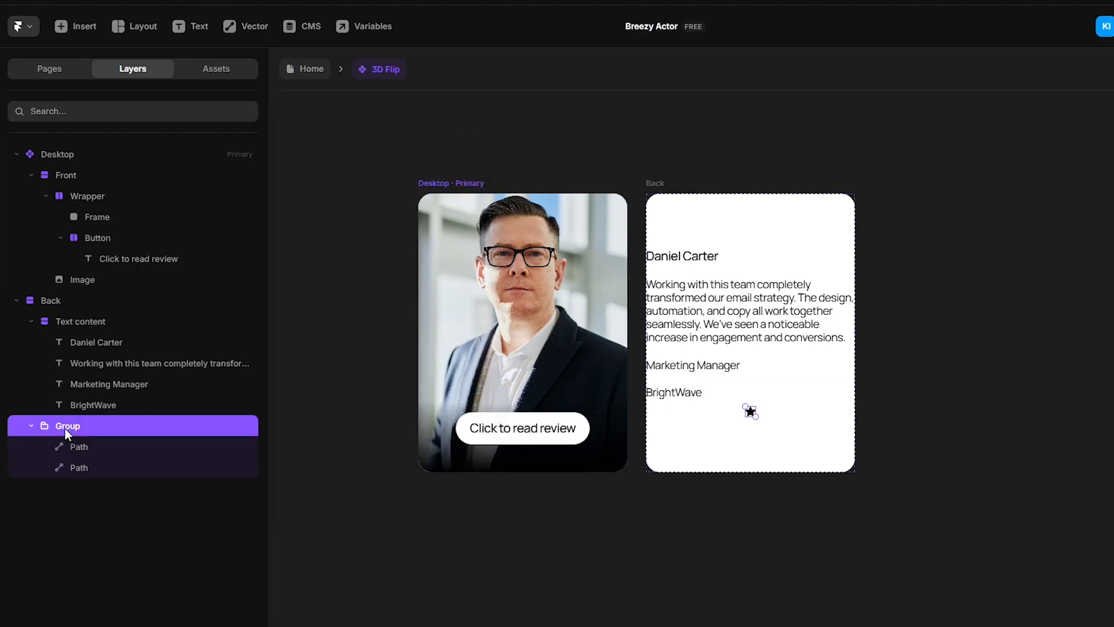
Colour the star FFC107 and duplicate it into five stars, selecting all five.
click(1050, 395)
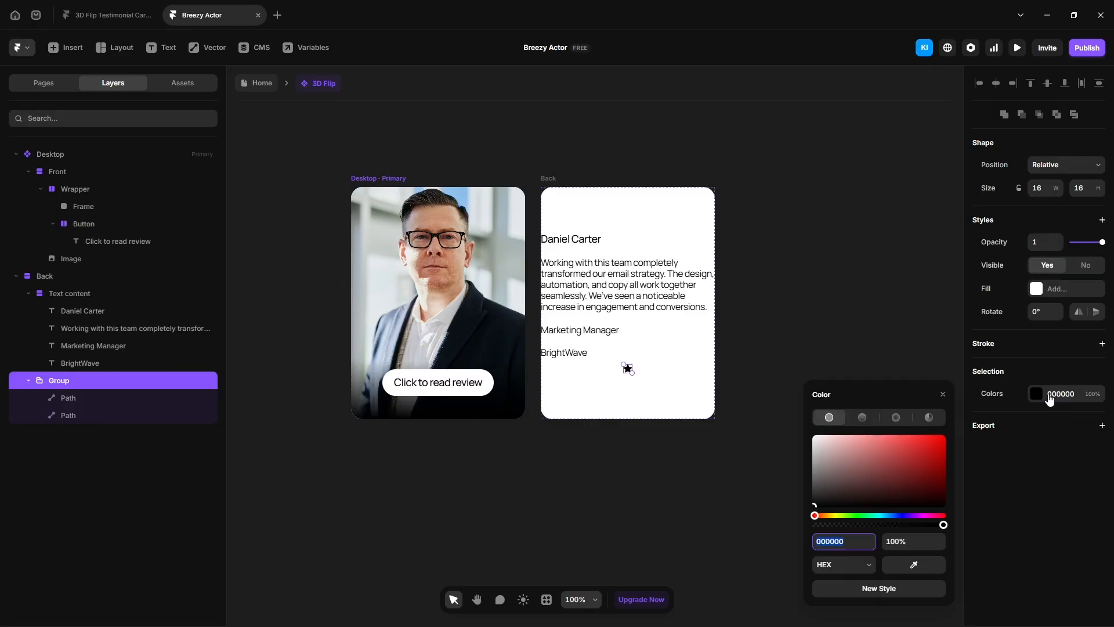
text(FFC107)
click(28, 380)
key(Escape)
click(74, 386)
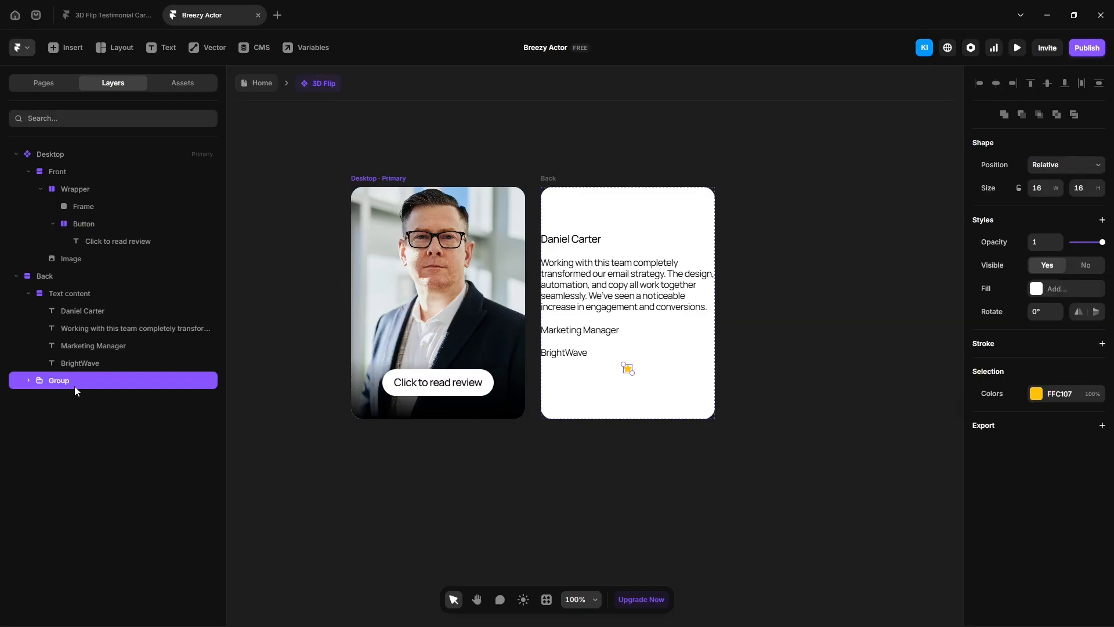
key(ctrl+d)
key(ctrl+d)
key(ctrl+d)
key(ctrl+d)
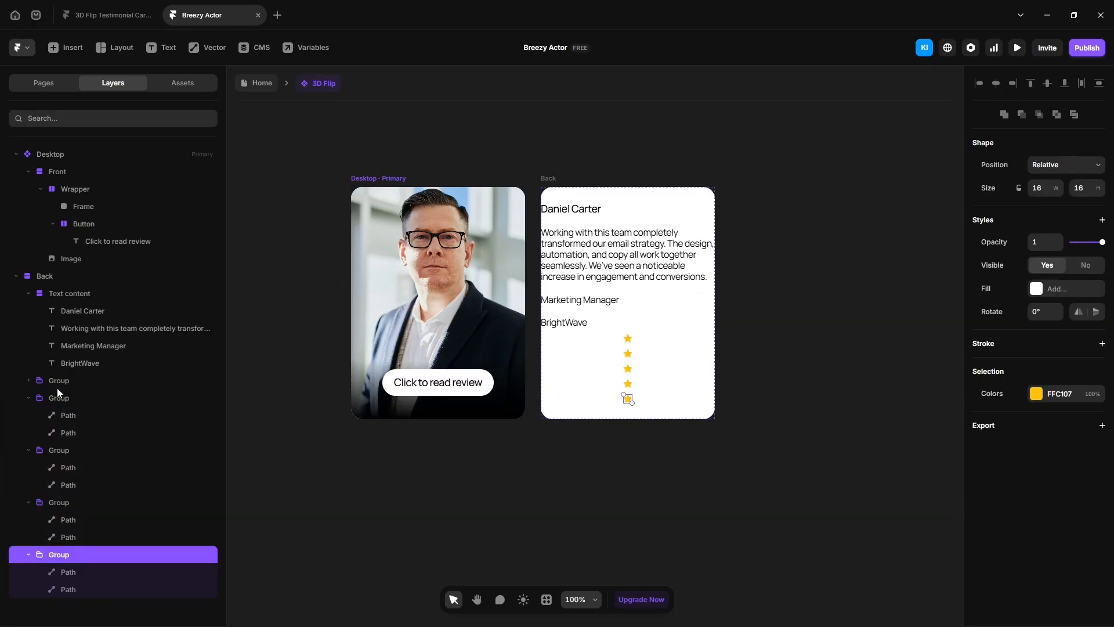
shift+click(69, 379)
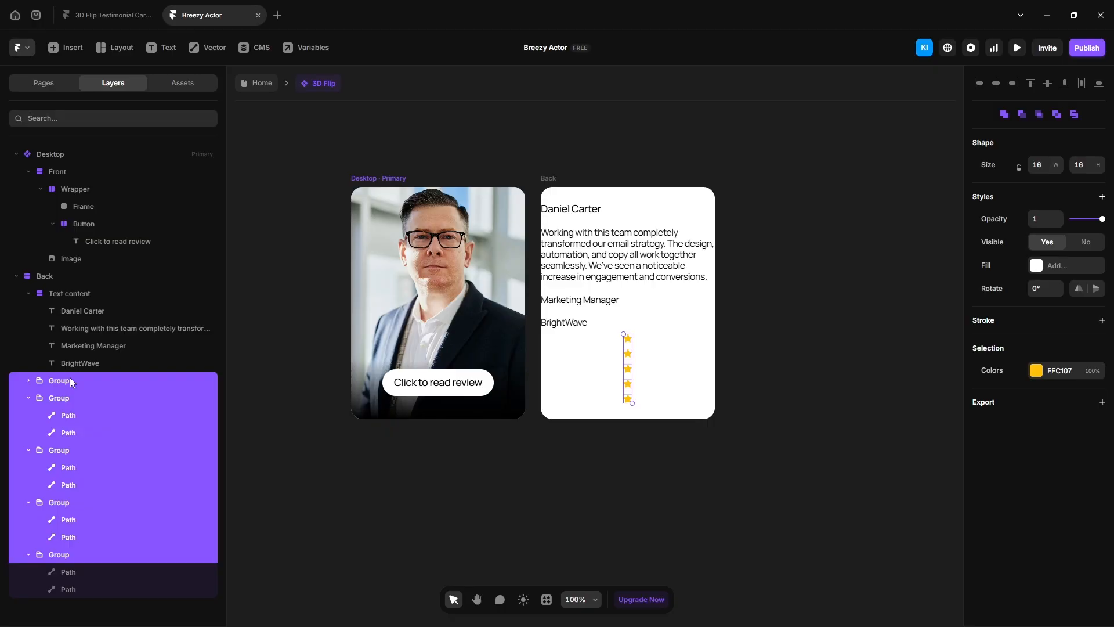
Wrap the stars in a horizontal stack named 'Star', distributed to Start.
key(ctrl+alt+Return)
double_click(67, 382)
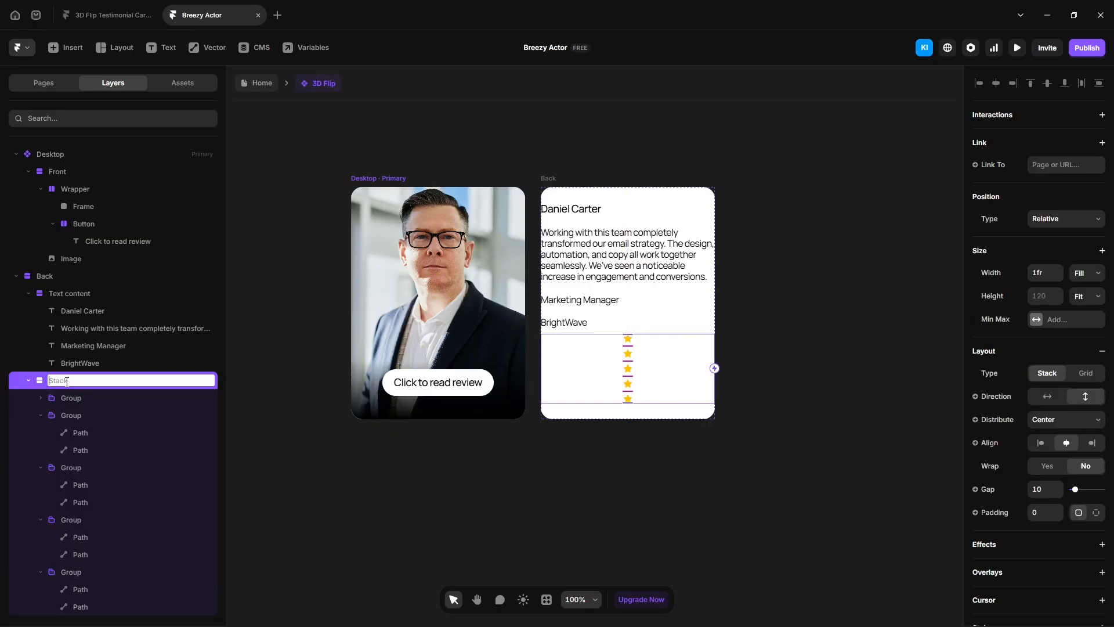
text(Star)
key(Return)
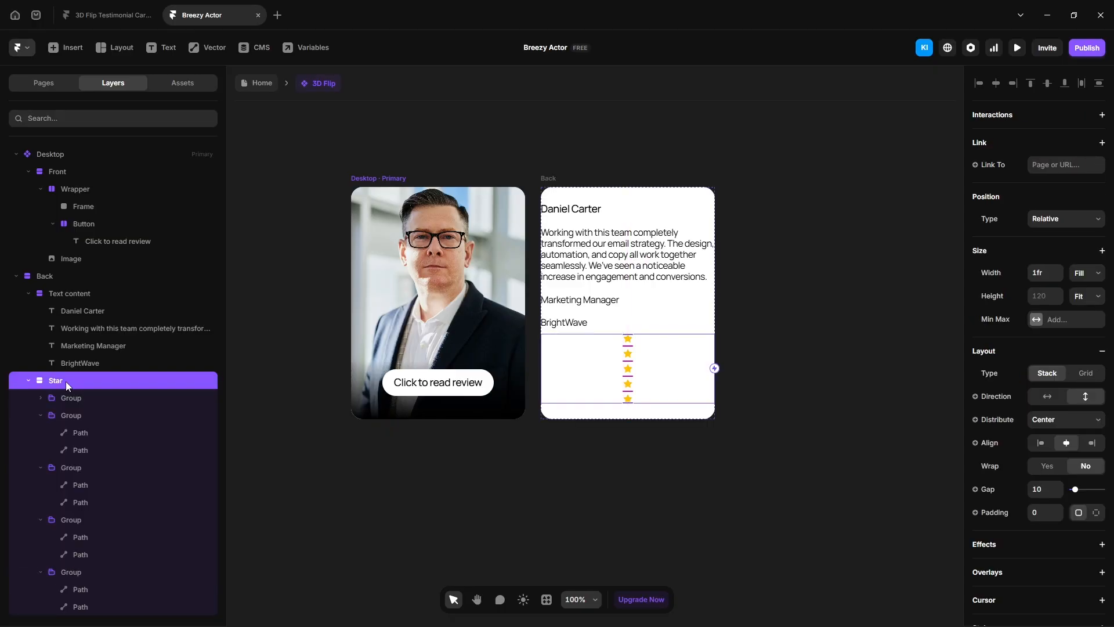
click(1047, 396)
click(1061, 425)
click(1056, 437)
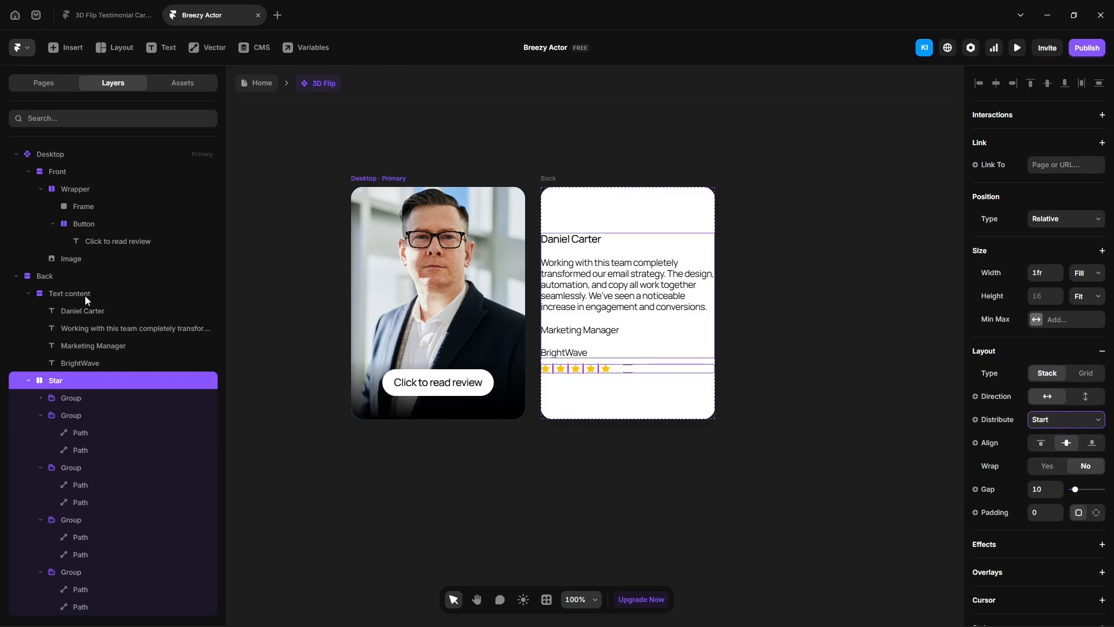
Give Text content 20 padding and move the Star row inside it.
click(86, 296)
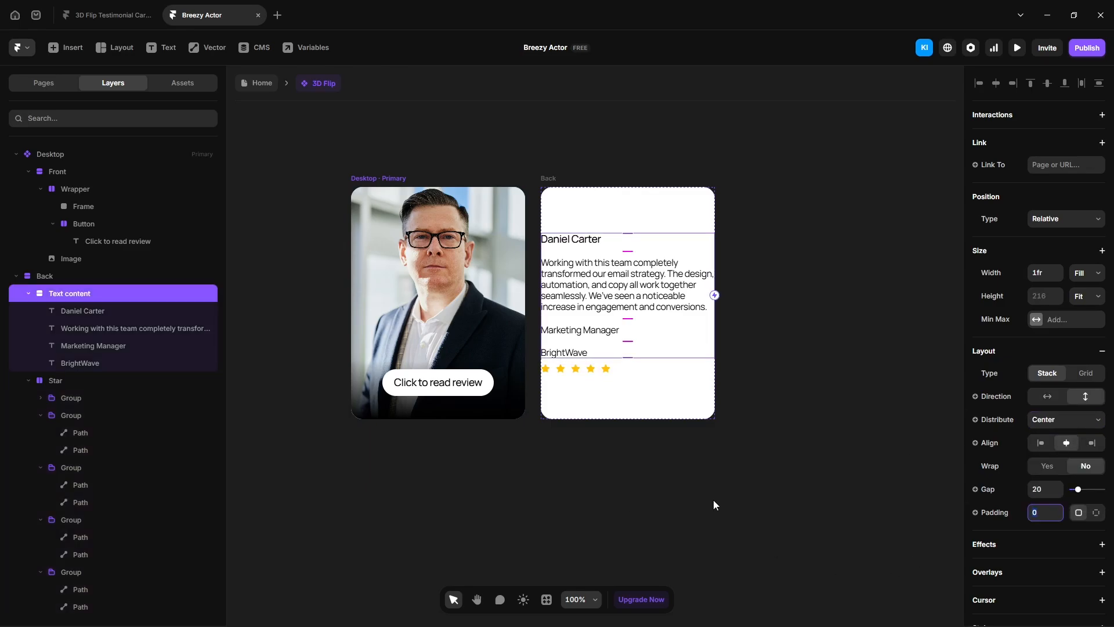
text(20)
key(Return)
click(28, 295)
click(28, 311)
drag(59, 313, 75, 295)
Stack Marketing Manager and BrightWave as 'Role and company' with a 5 gap.
click(87, 348)
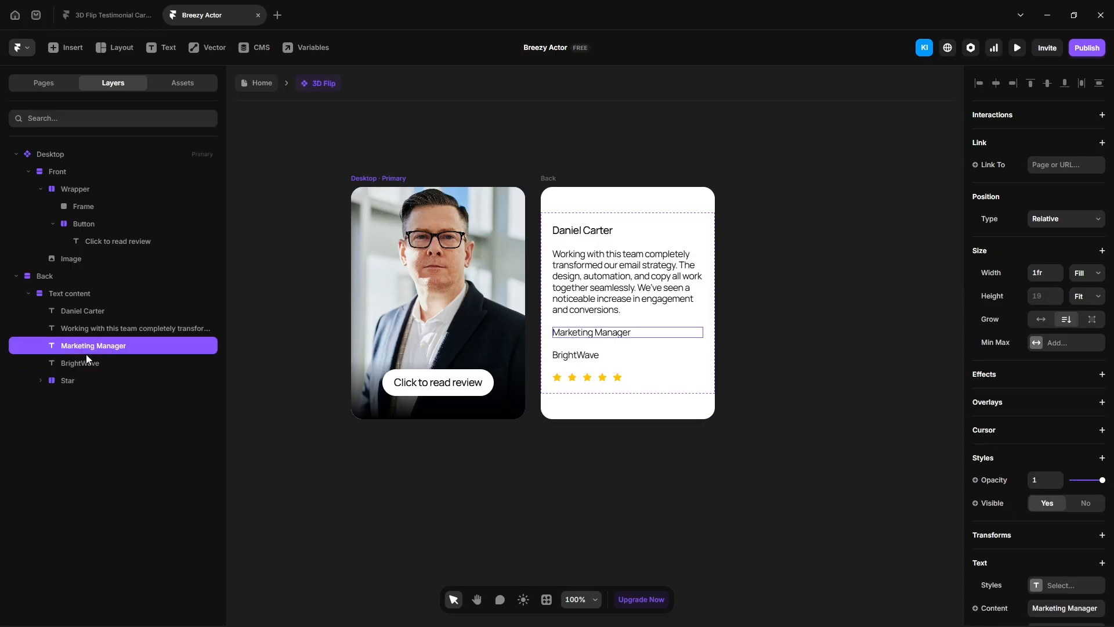
shift+click(86, 360)
key(ctrl+Return)
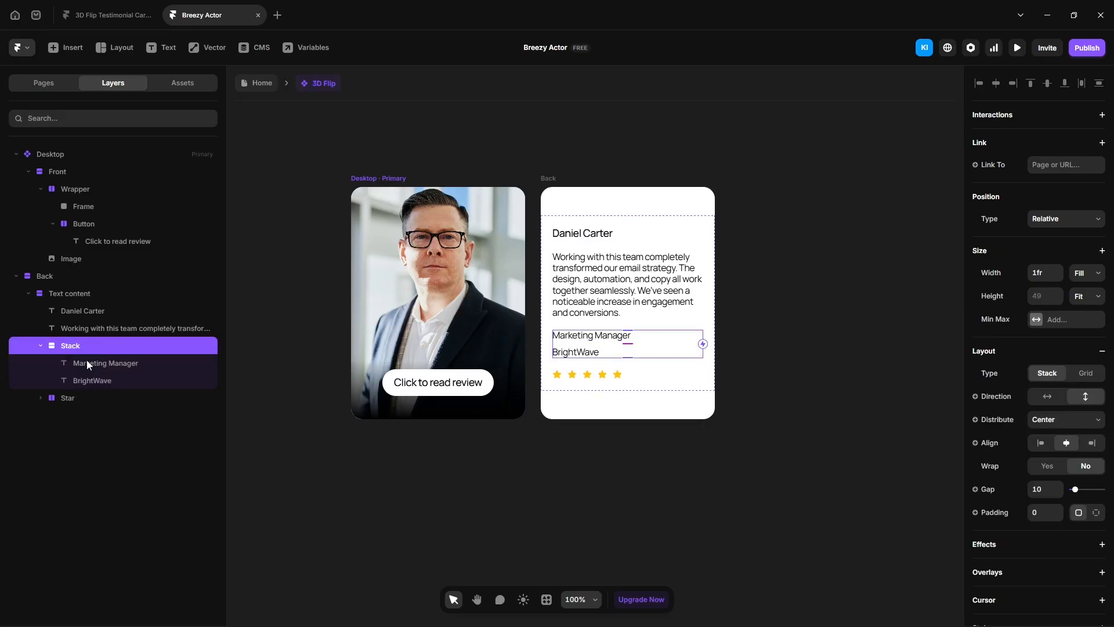
double_click(83, 347)
text(Ro)
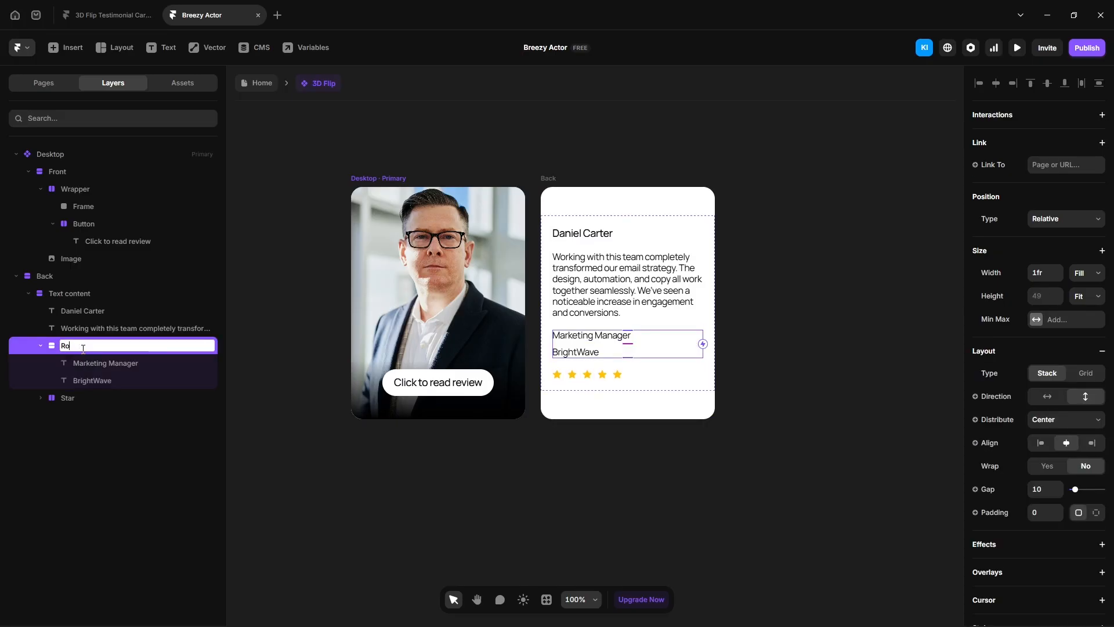
text(le and company)
key(Return)
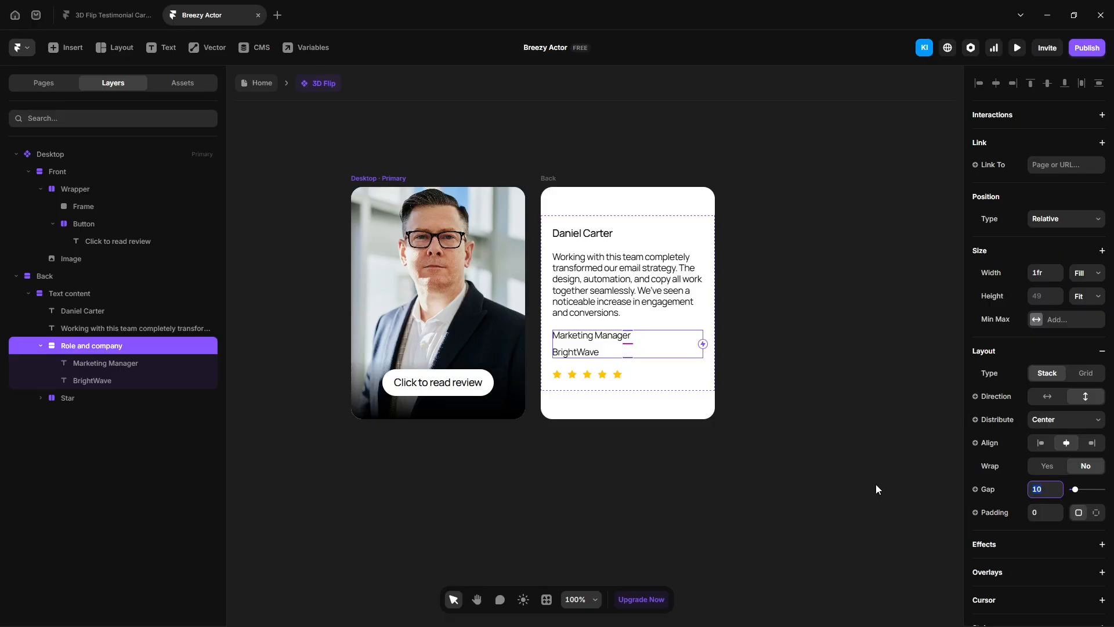
text(5)
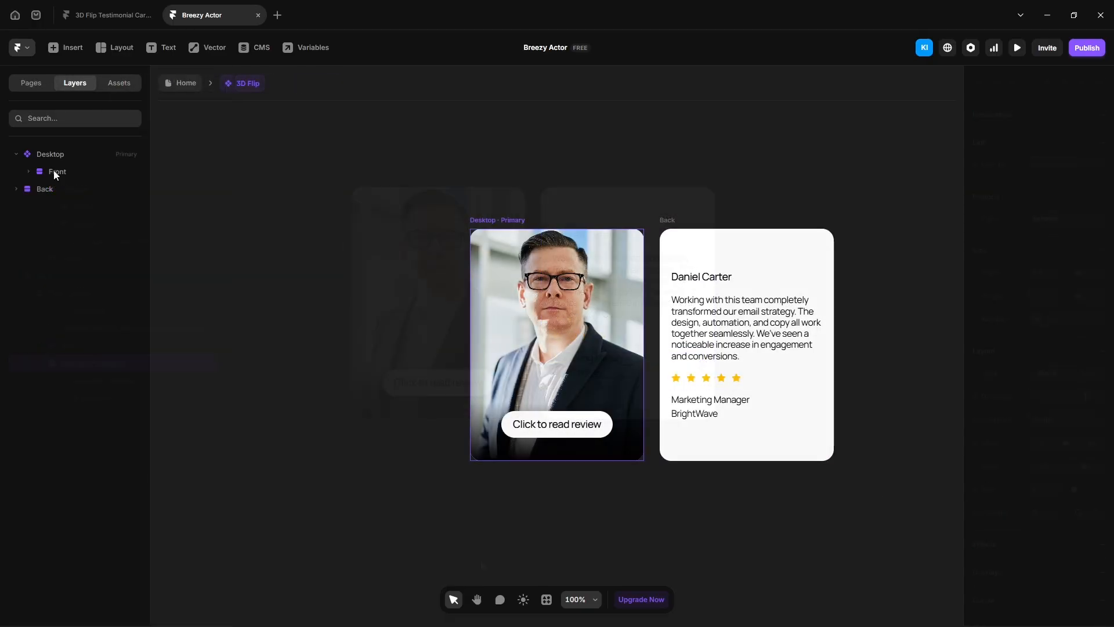
Make Front and Back cards absolutely positioned, keeping Front above Back in layer order.
click(55, 171)
click(1070, 224)
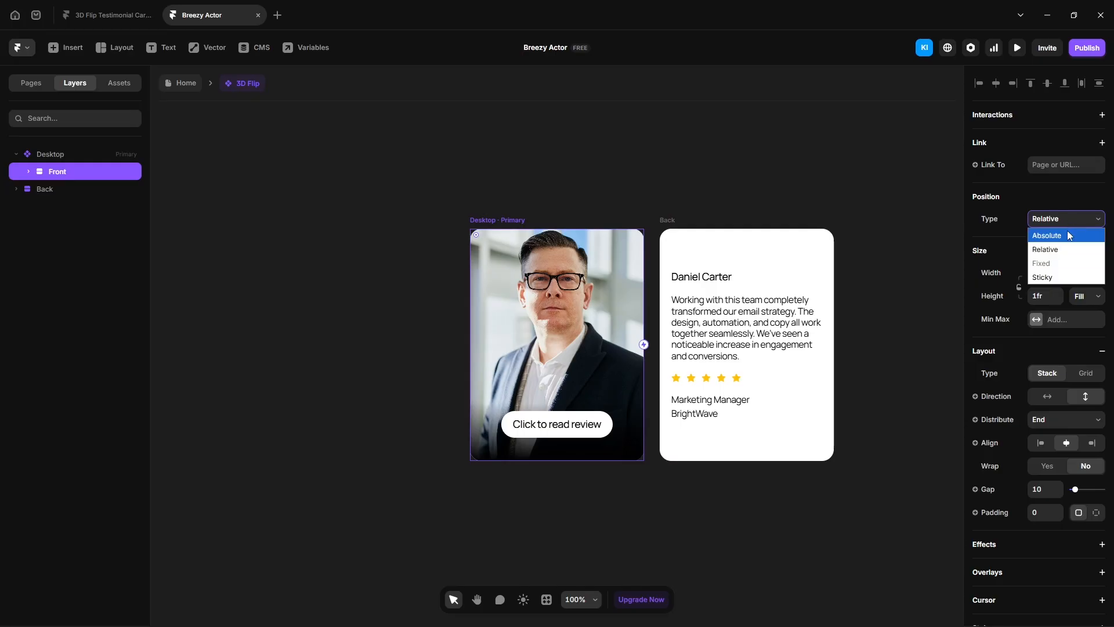
click(1050, 234)
click(41, 189)
drag(40, 186, 42, 174)
click(1065, 219)
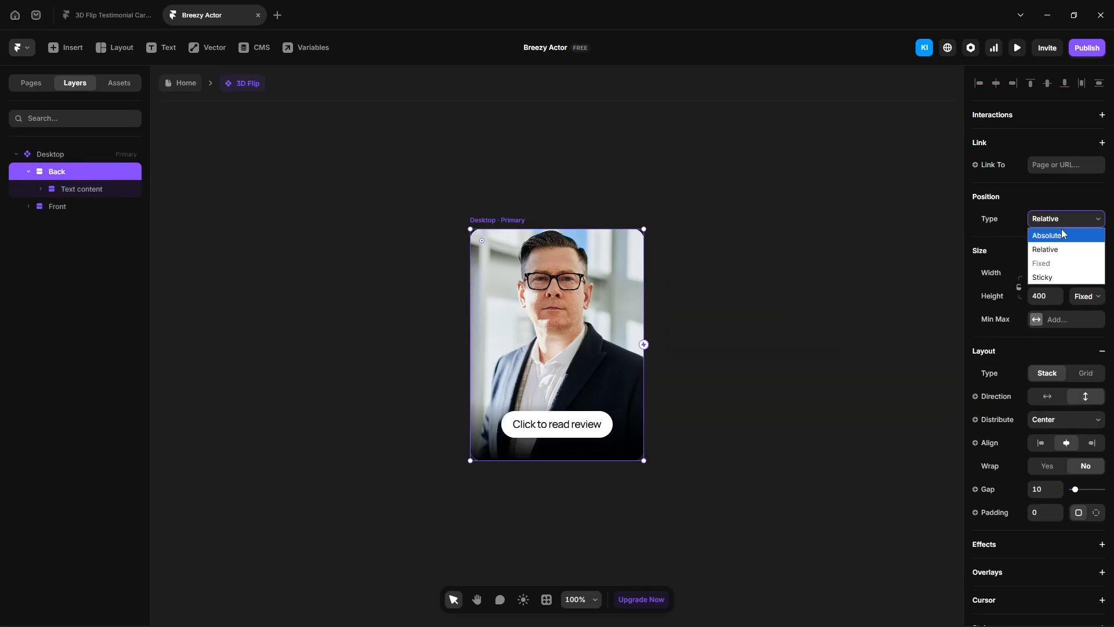
click(1063, 235)
click(28, 173)
drag(62, 190, 61, 166)
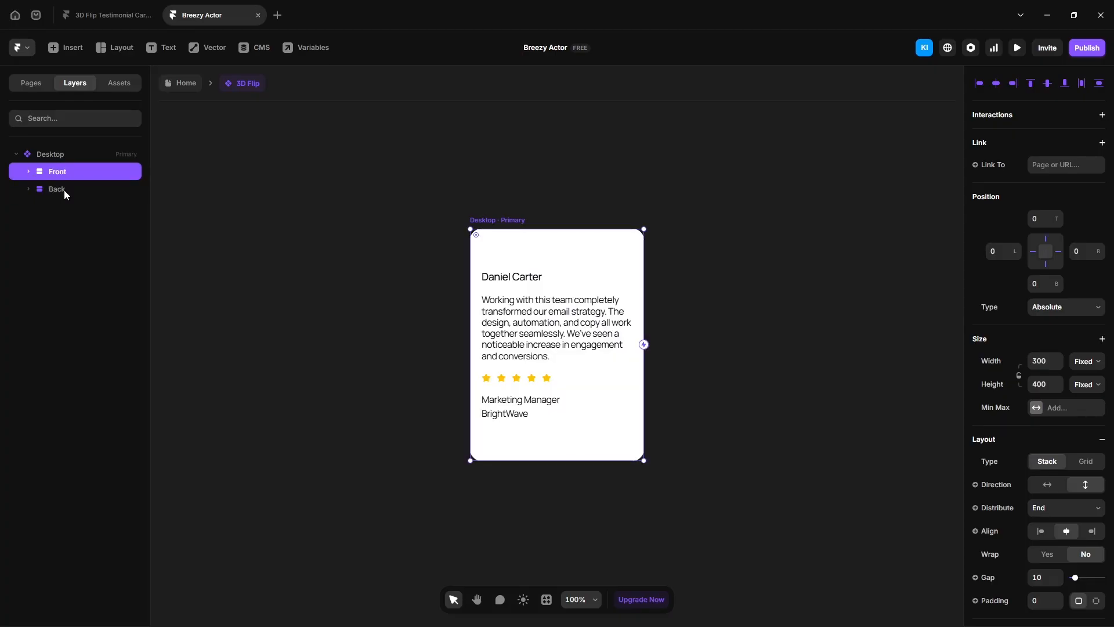
Remove the Back card's Z Index and wrap both cards in a new frame.
click(64, 190)
scroll(1012, 478, down, 1)
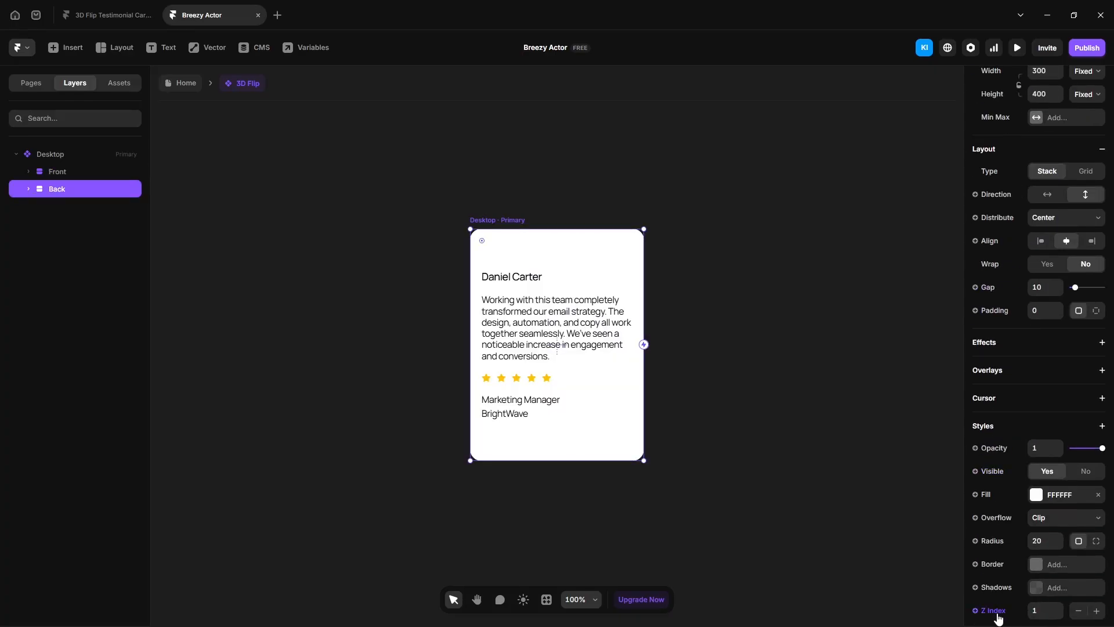
scroll(1012, 598, down, 2)
scroll(1012, 598, down, 1)
right_click(994, 494)
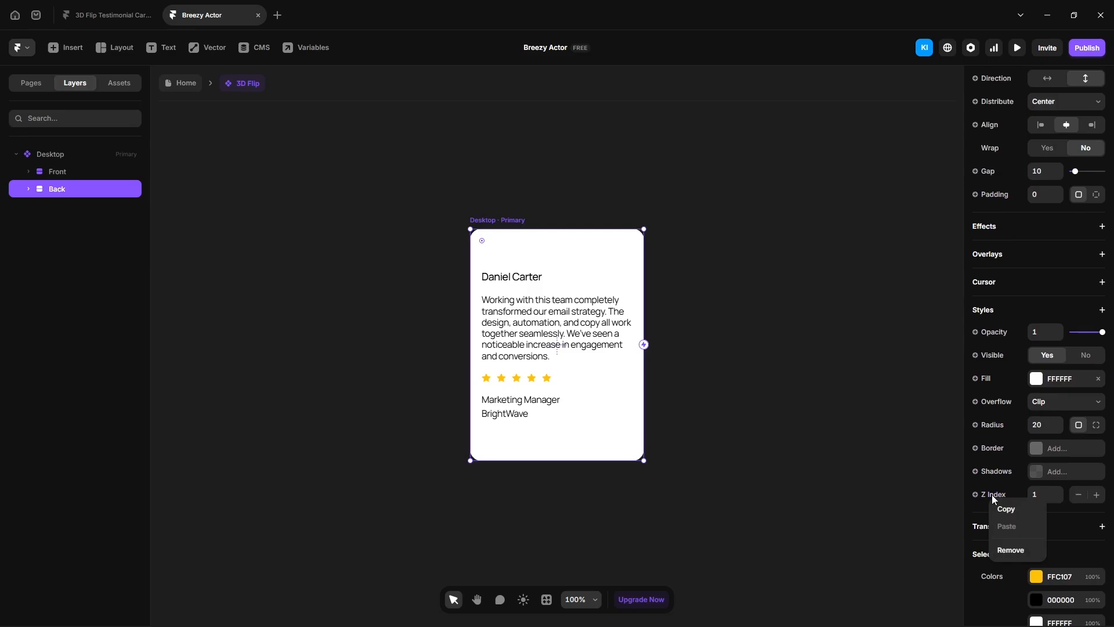
click(1010, 547)
shift+click(68, 171)
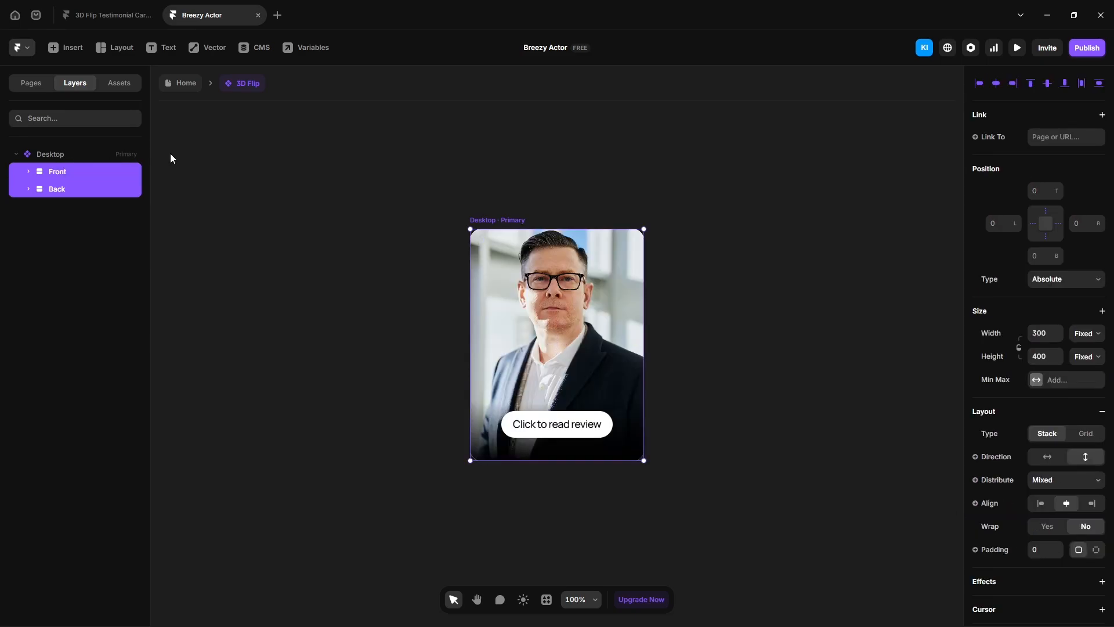
key(ctrl+Return)
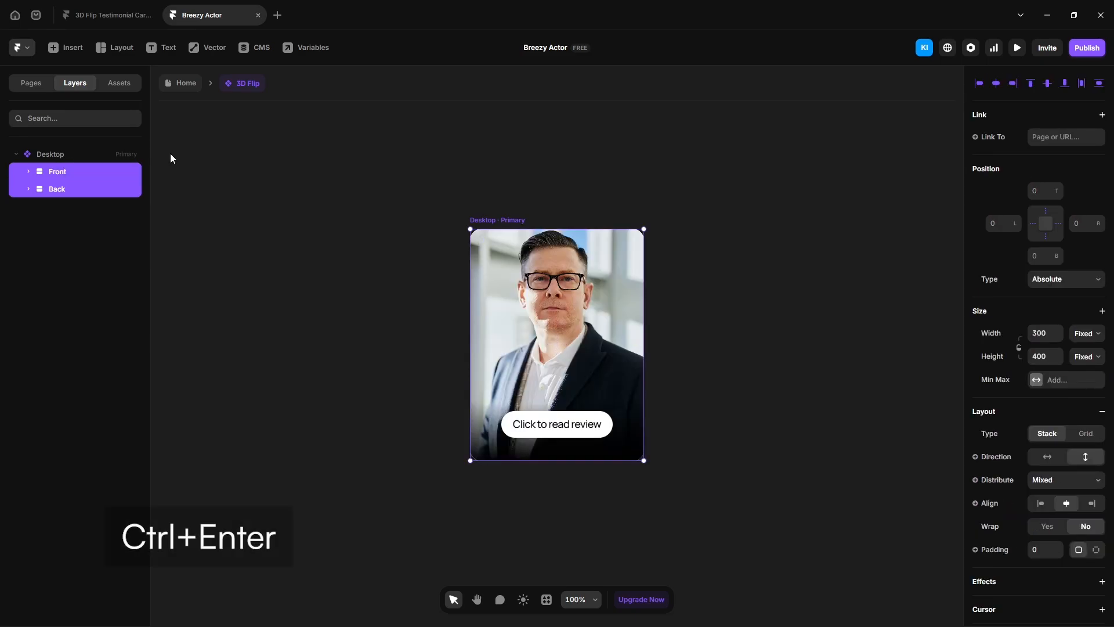
Rename the new frame holding Front and Back to 'Container'.
double_click(62, 173)
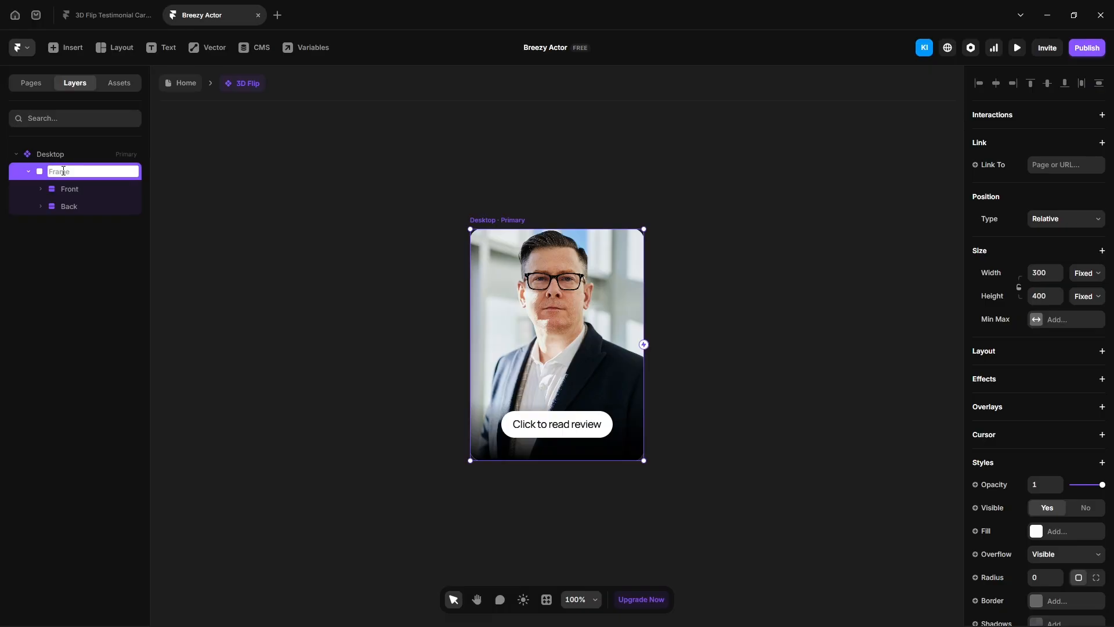
text(Container)
click(70, 189)
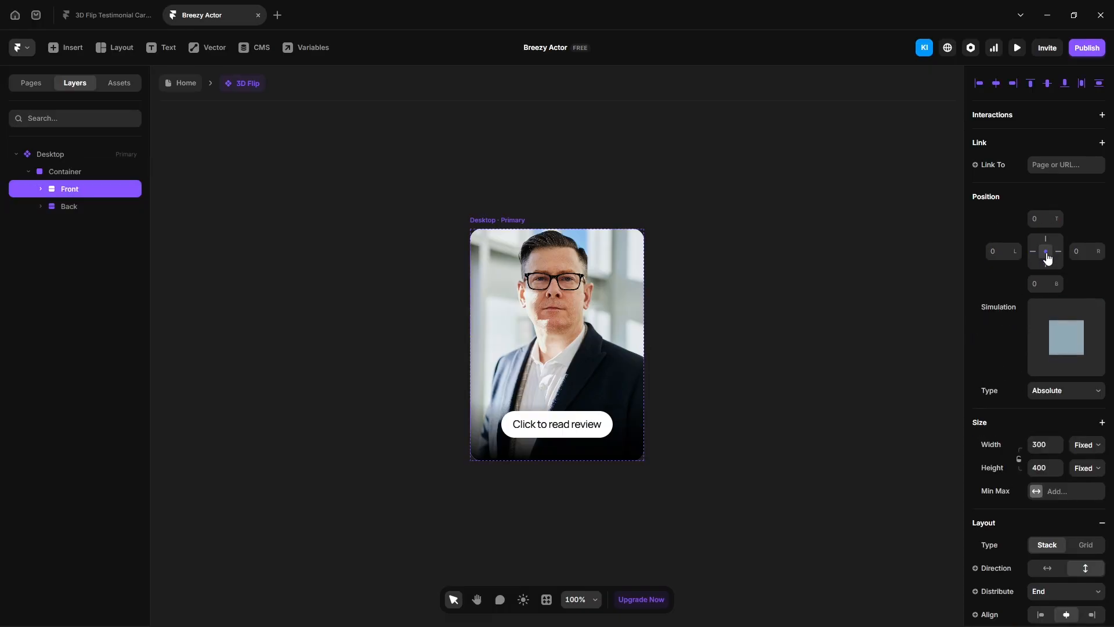
click(128, 212)
scroll(1052, 264, up, 5)
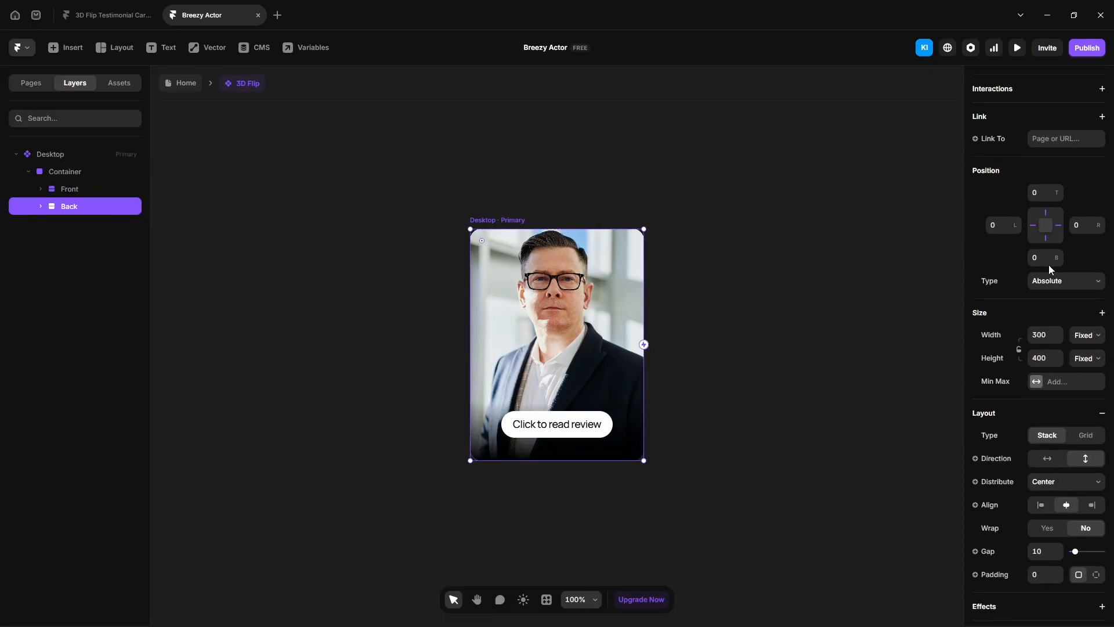
click(397, 393)
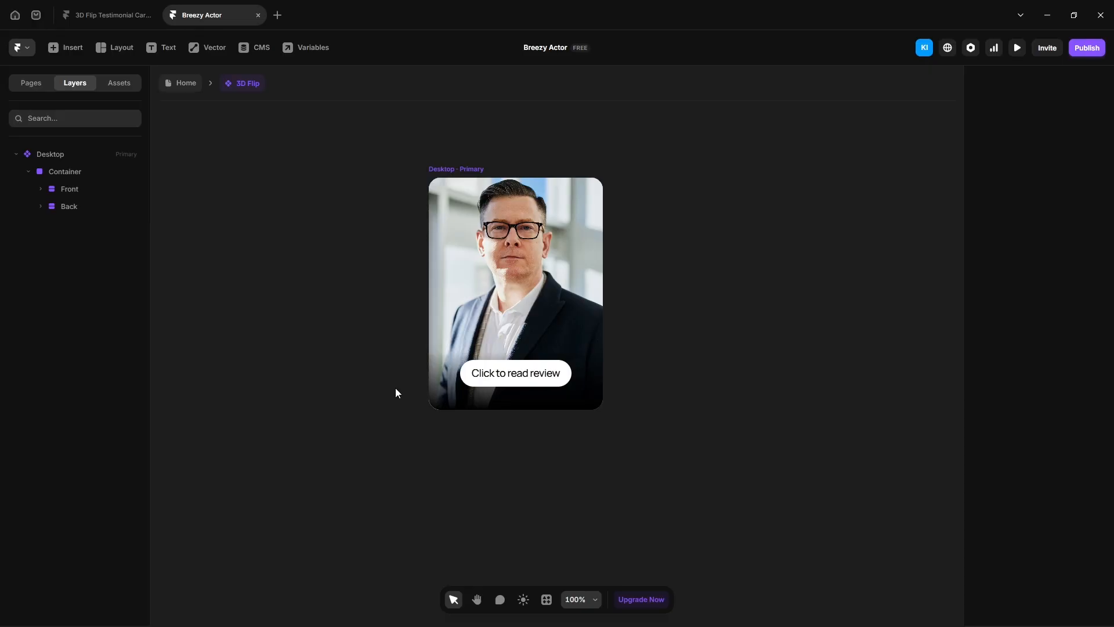
Give the Container 3D preserve, a 1200 perspective and a 3D rotation.
click(80, 171)
scroll(1060, 398, down, 3)
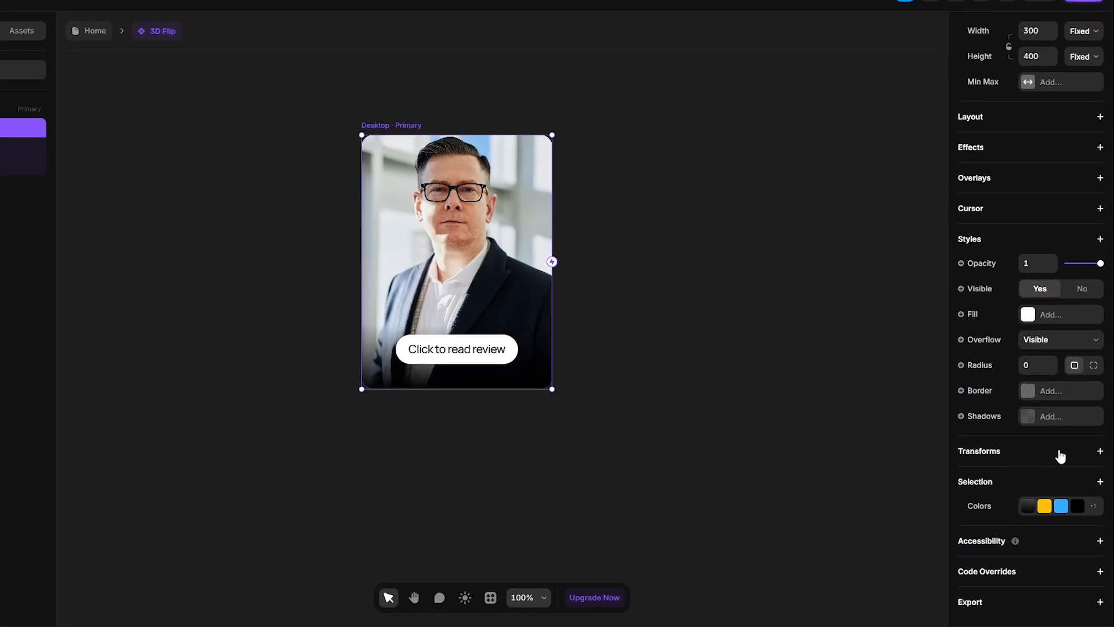
click(1067, 468)
click(1019, 593)
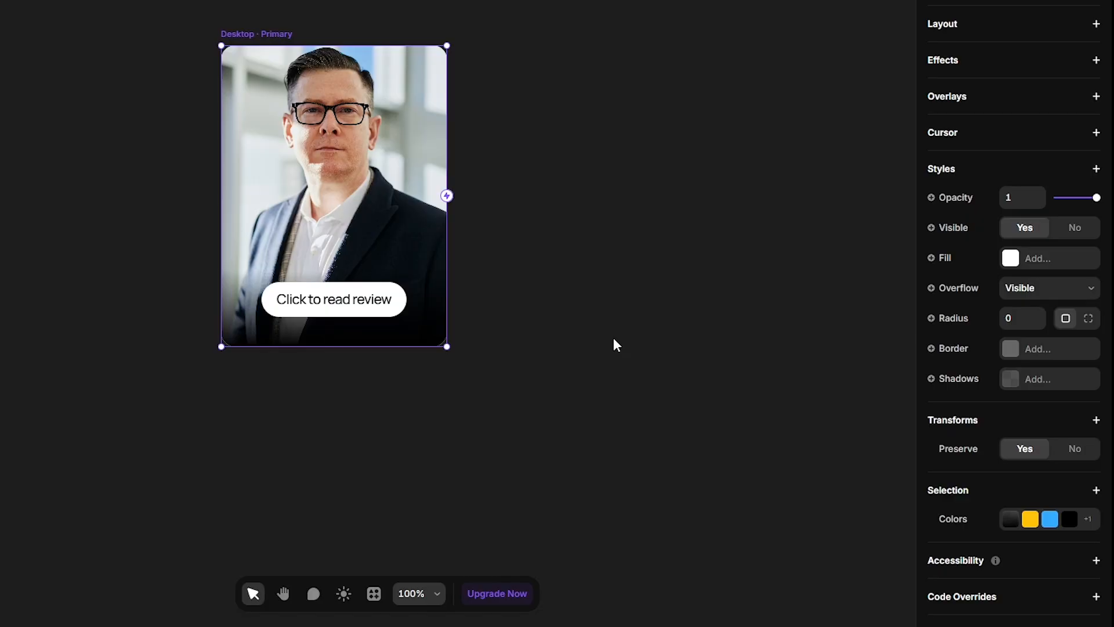
click(1096, 420)
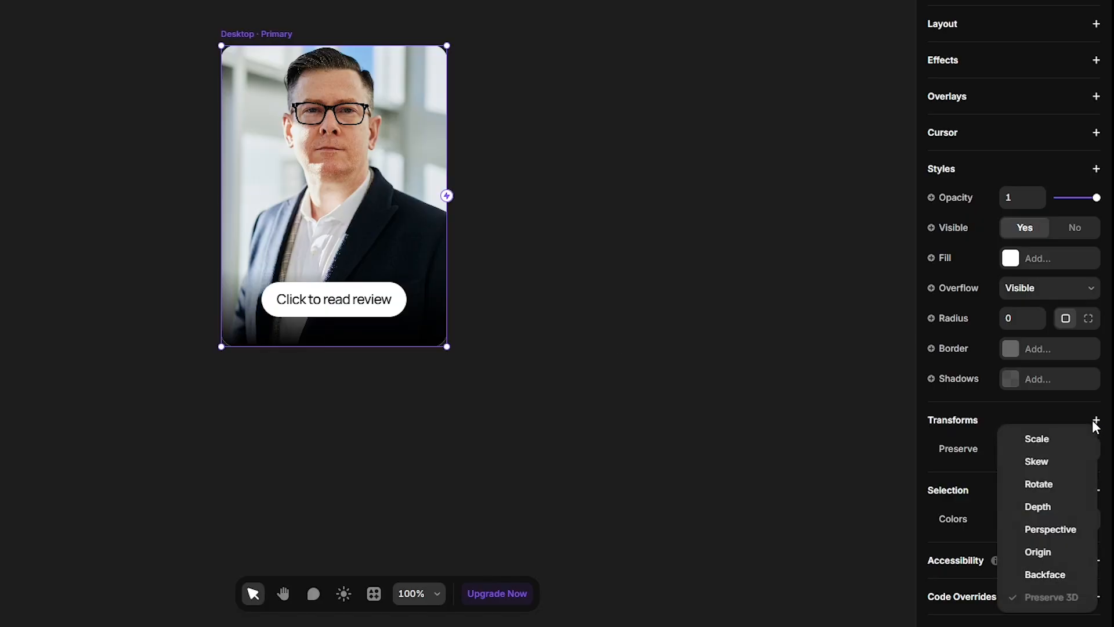
click(1051, 530)
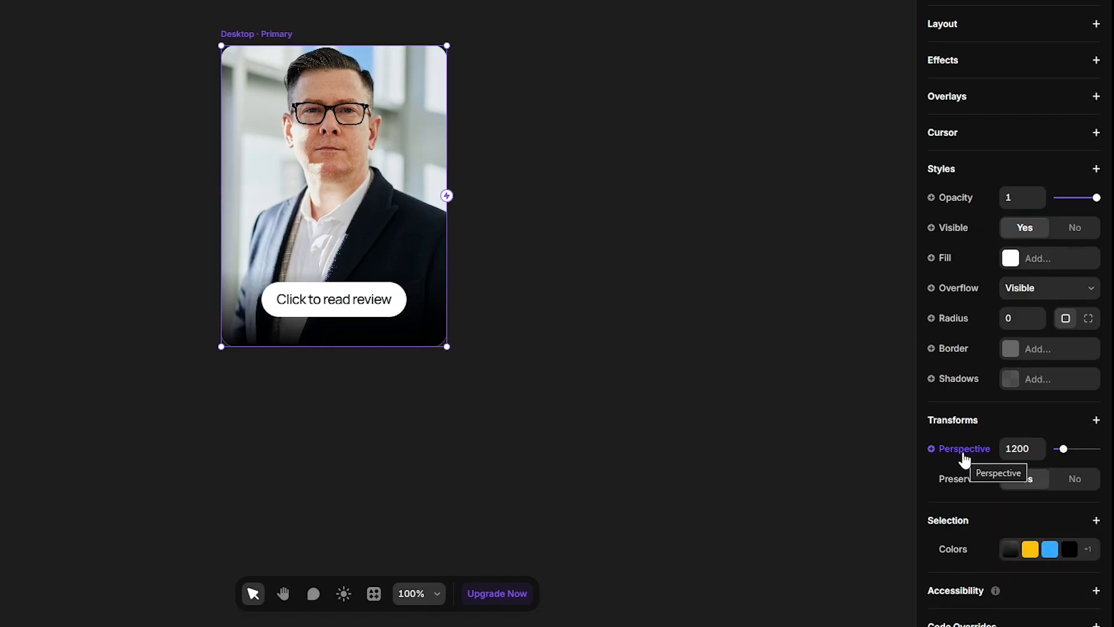
click(1095, 420)
click(1051, 488)
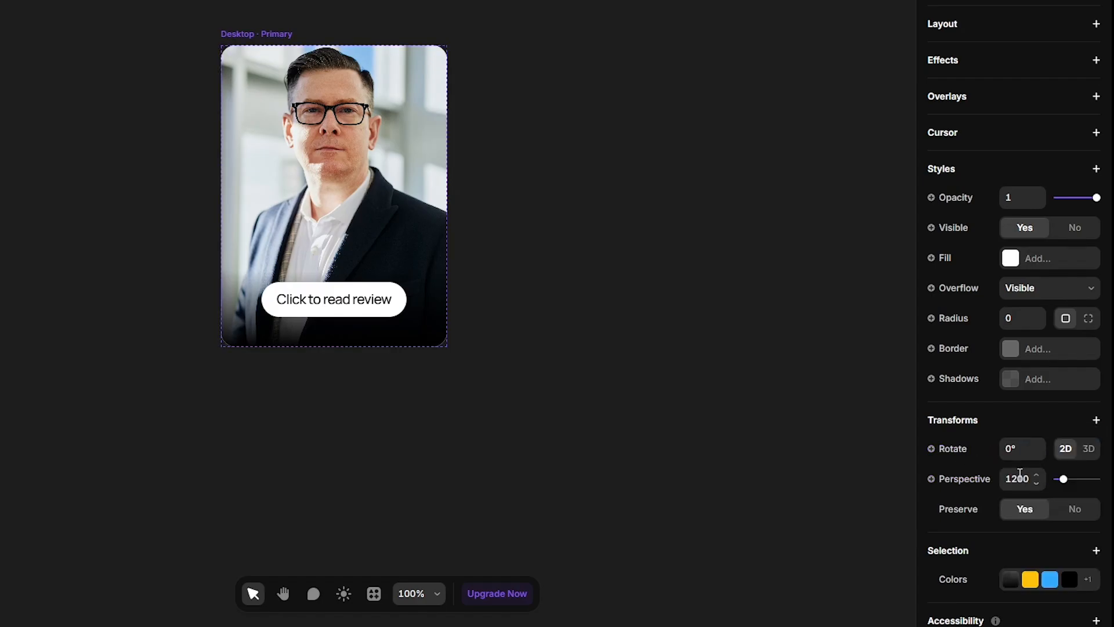
click(1088, 451)
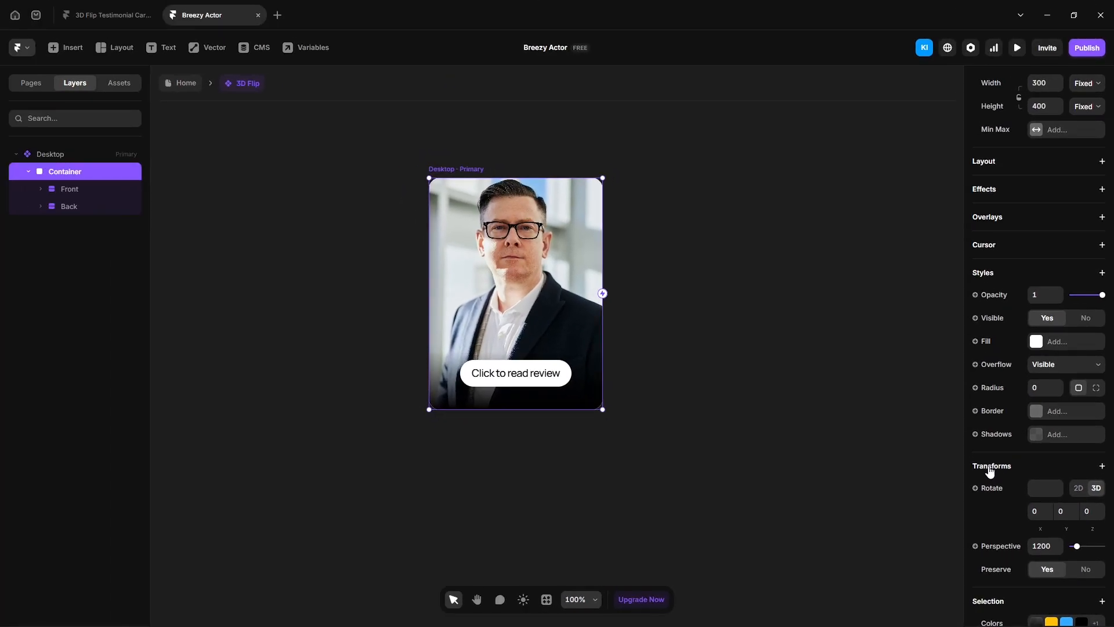
Add a 3D rotation and Hidden backface to both Front and Back faces.
click(80, 191)
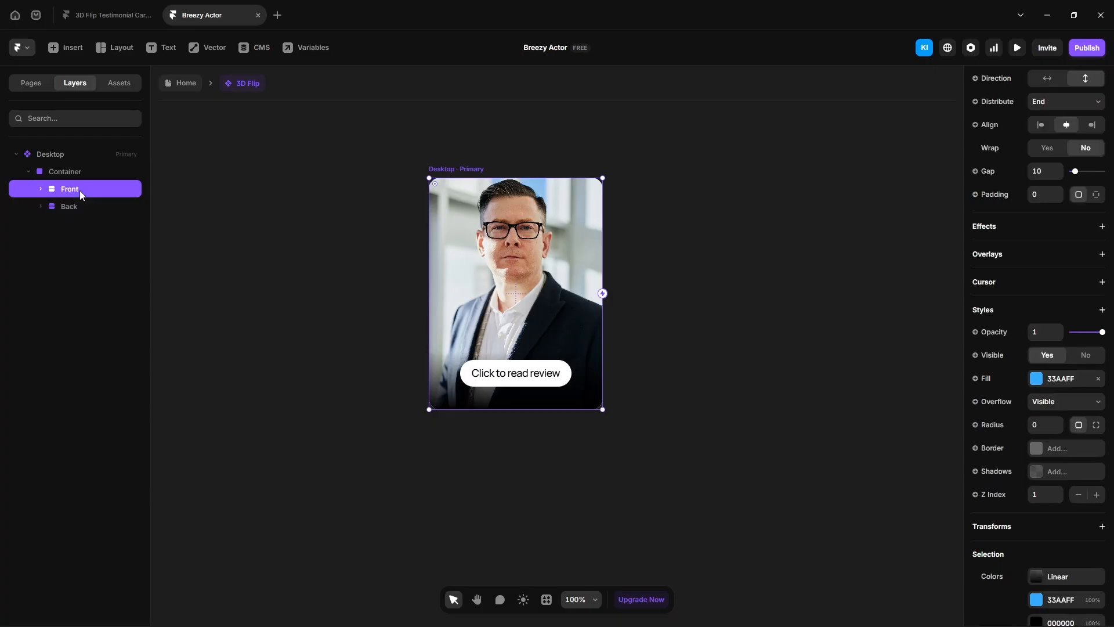
shift+click(89, 207)
click(1102, 466)
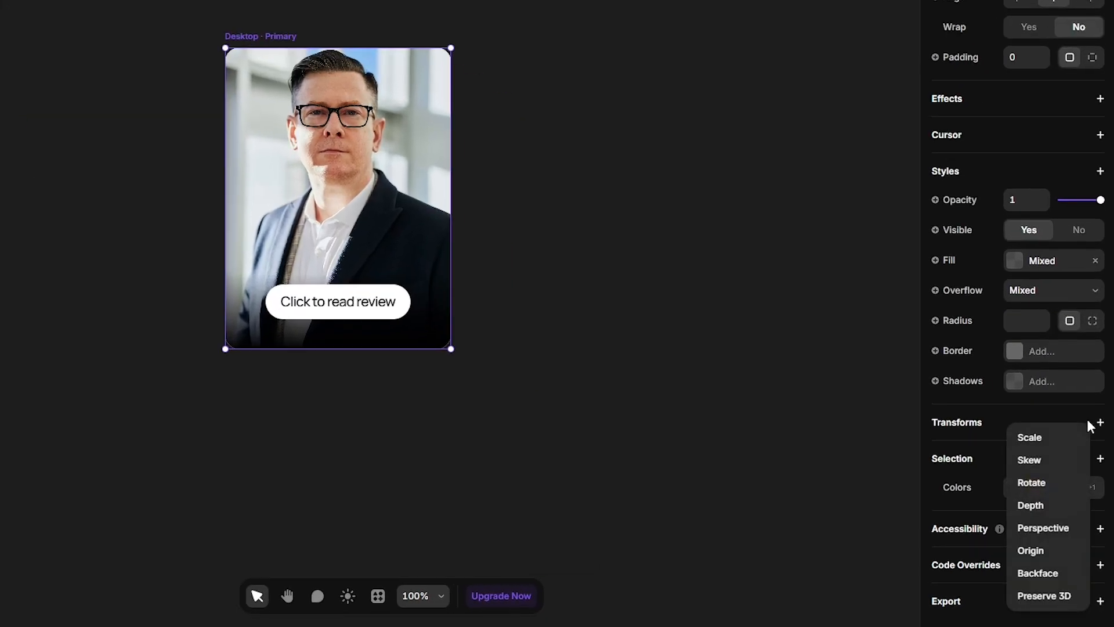
click(1043, 485)
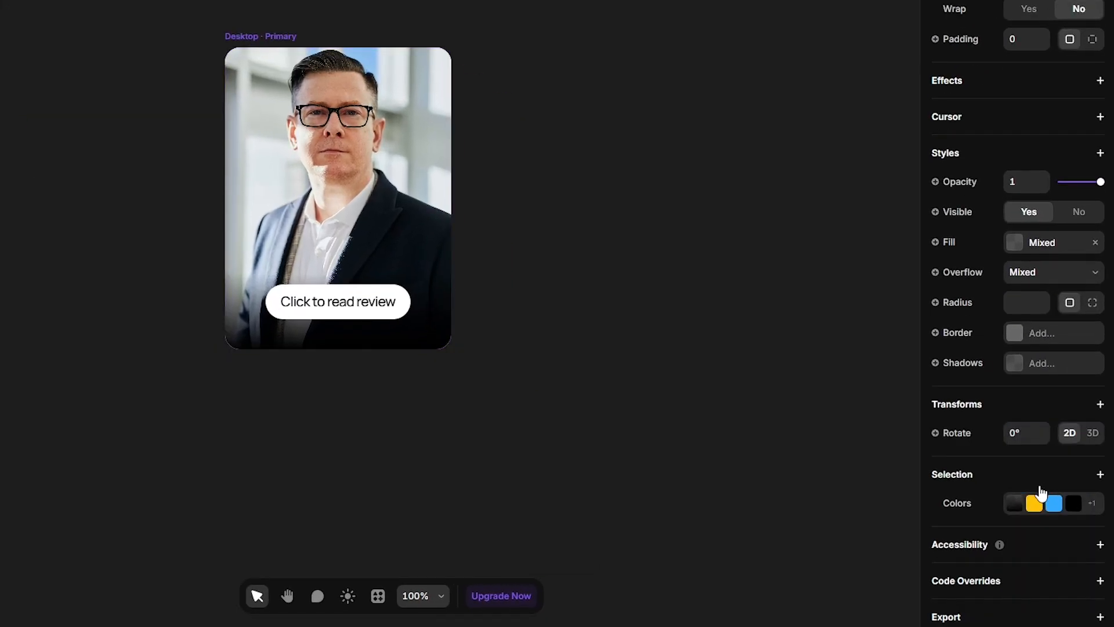
click(1091, 437)
click(1100, 404)
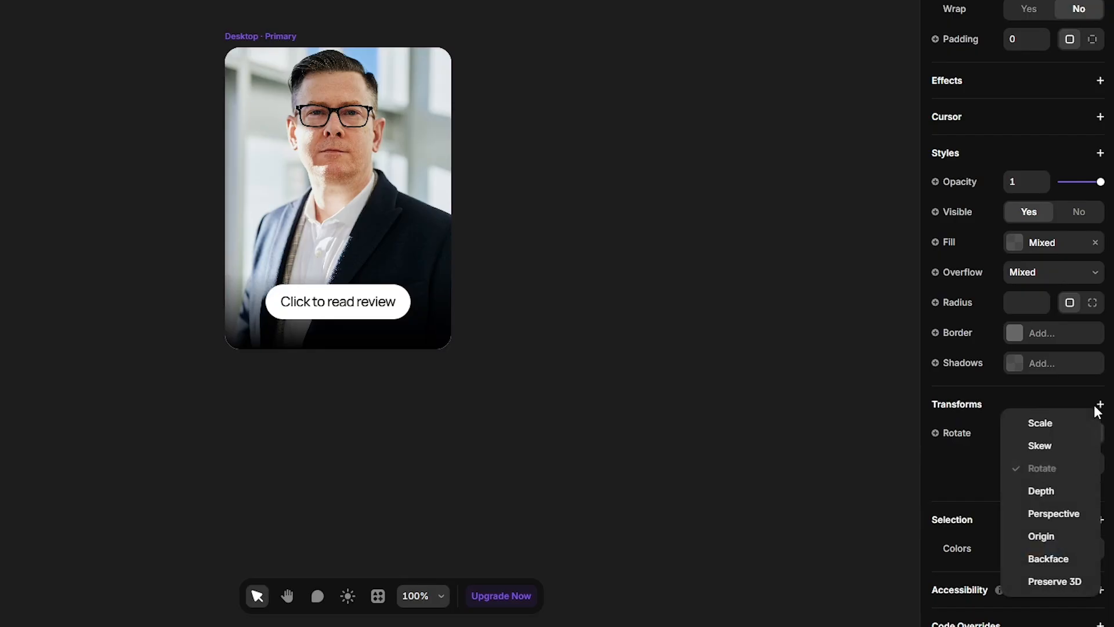
click(1047, 558)
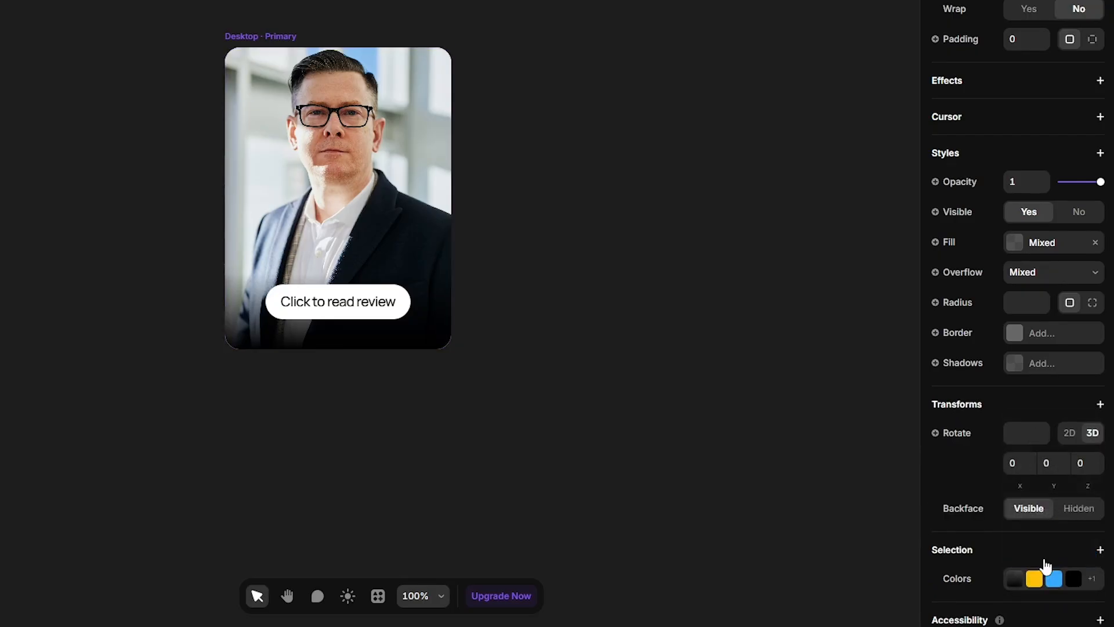
click(1079, 511)
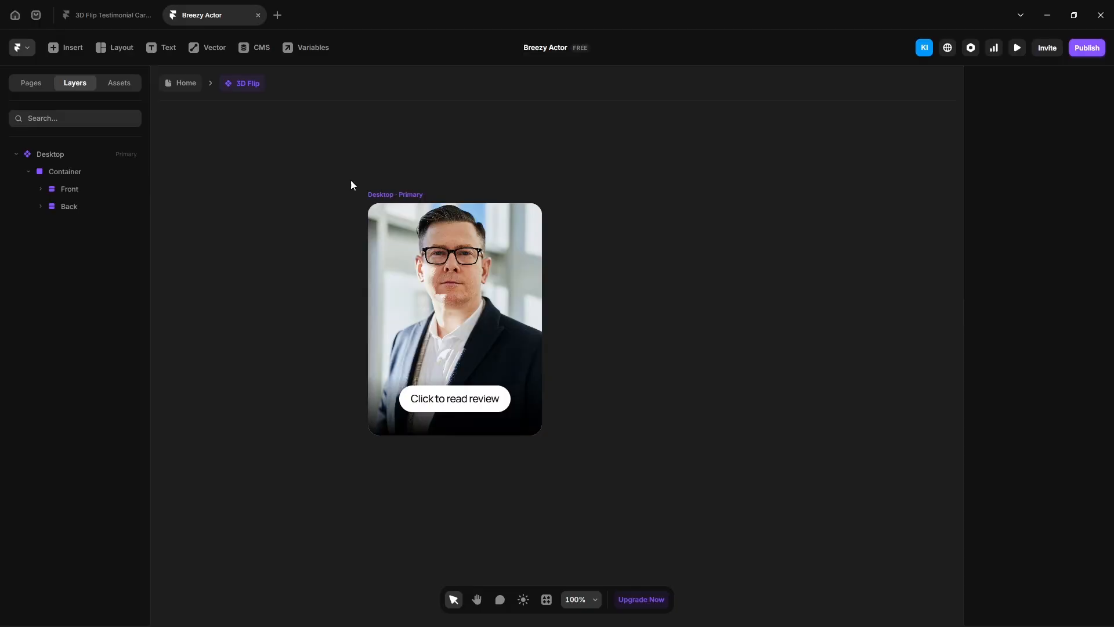
Create a variant named '2' with the Container rotated -180 on Y.
click(396, 197)
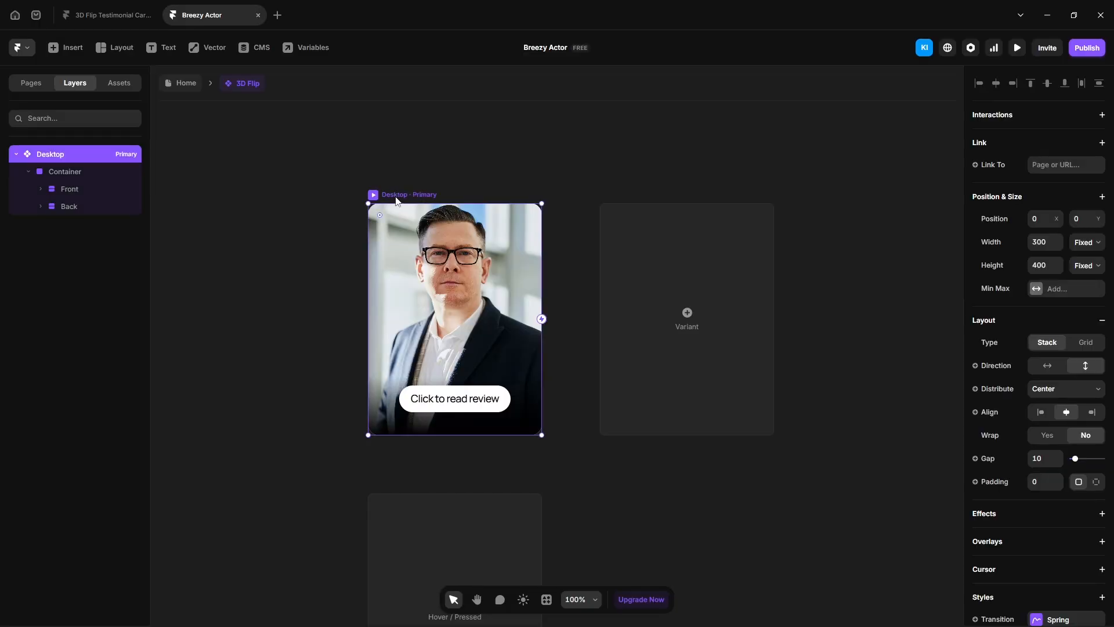
click(692, 321)
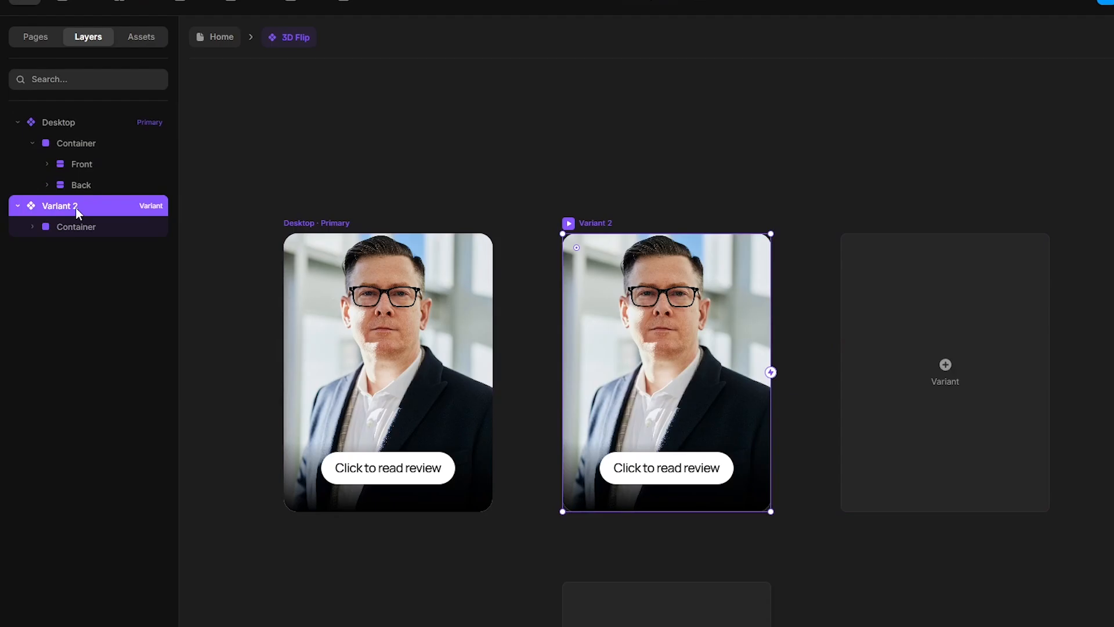
double_click(77, 207)
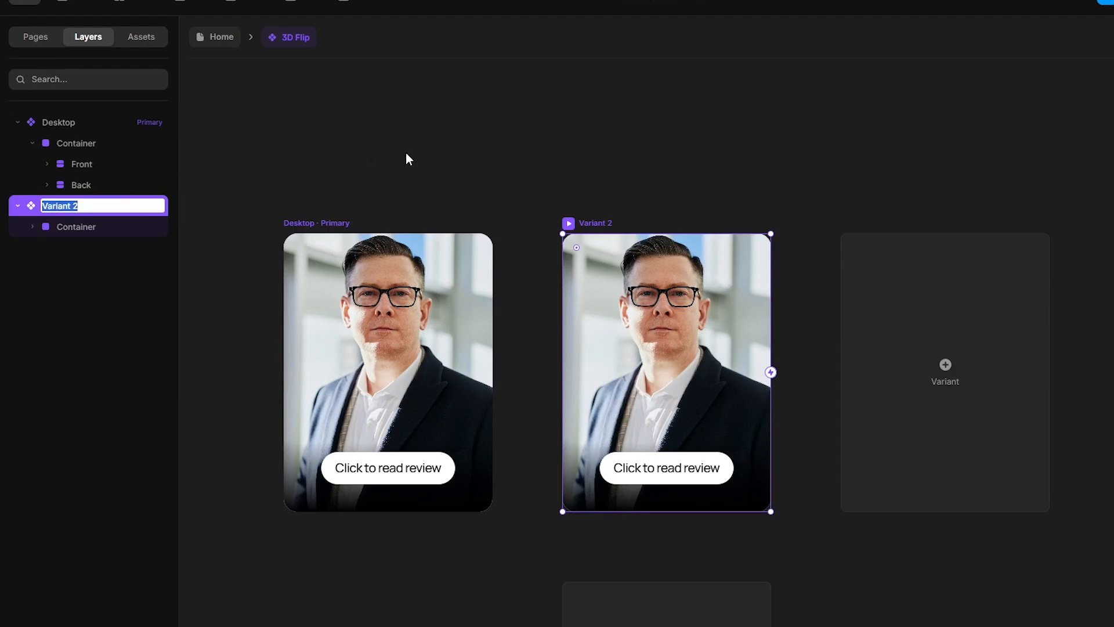
text(2)
key(Return)
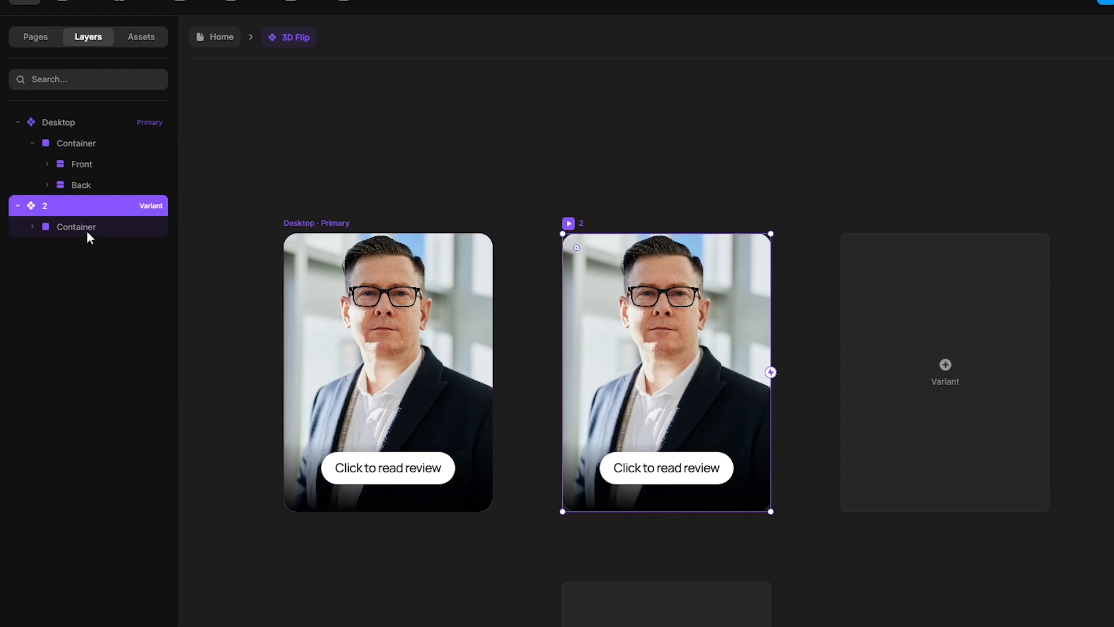
click(85, 231)
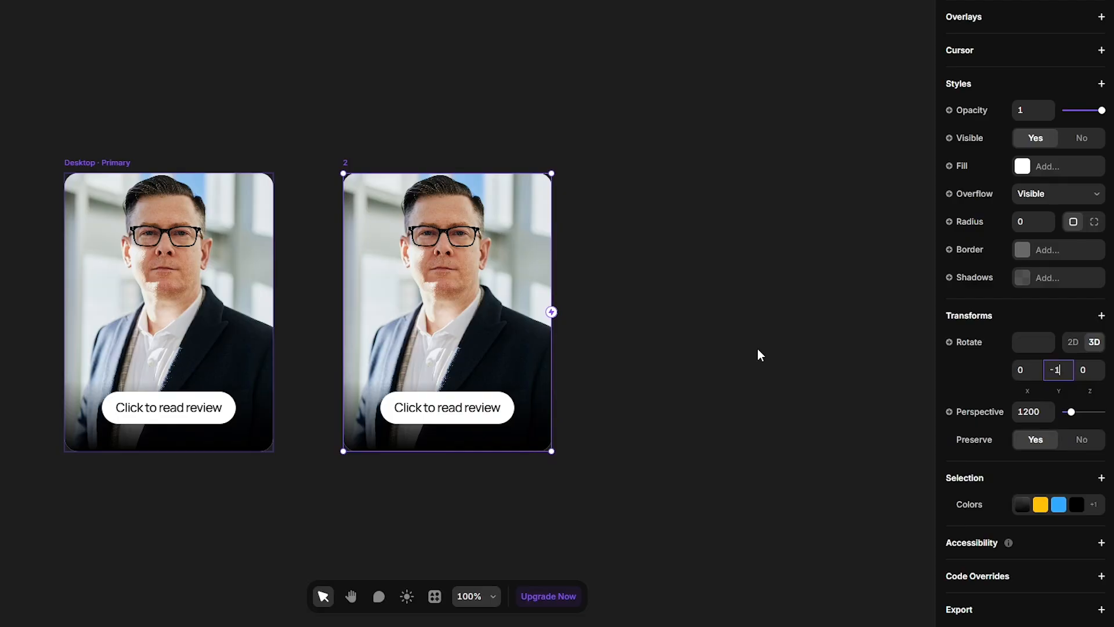
text(-180)
key(Return)
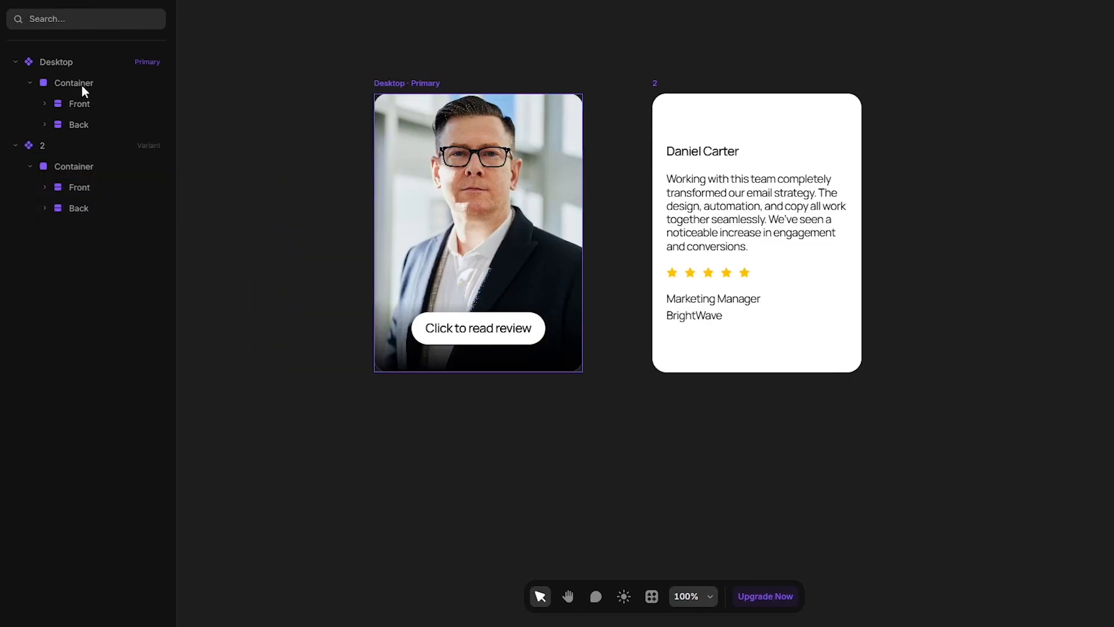
Link the two variants' Containers to each other with Click interactions.
click(81, 85)
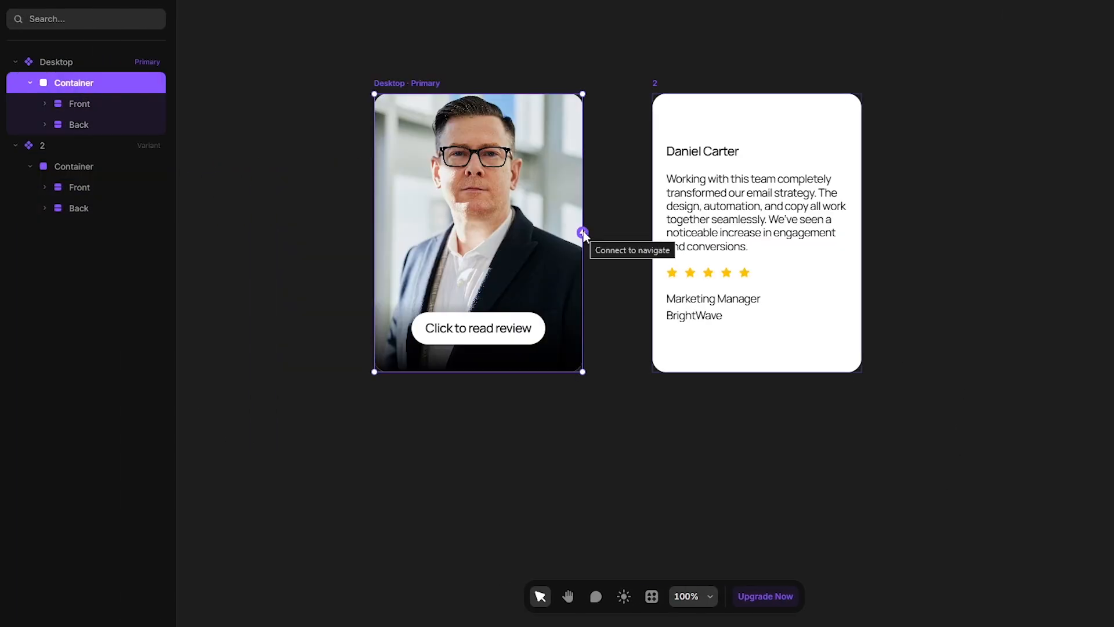
drag(586, 235, 675, 285)
drag(722, 235, 722, 234)
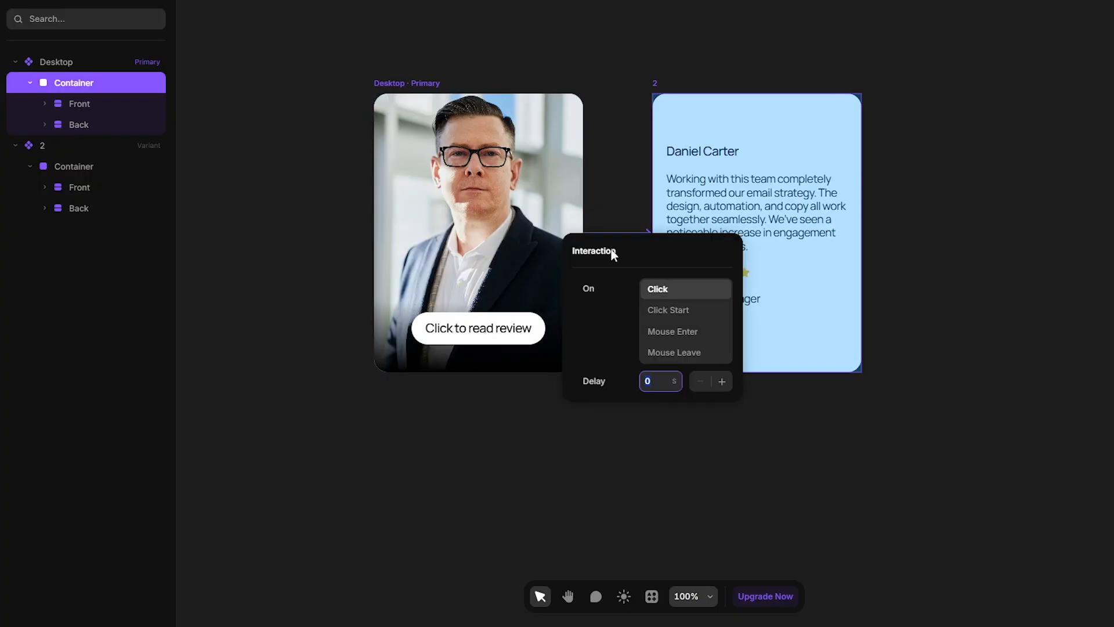
click(108, 169)
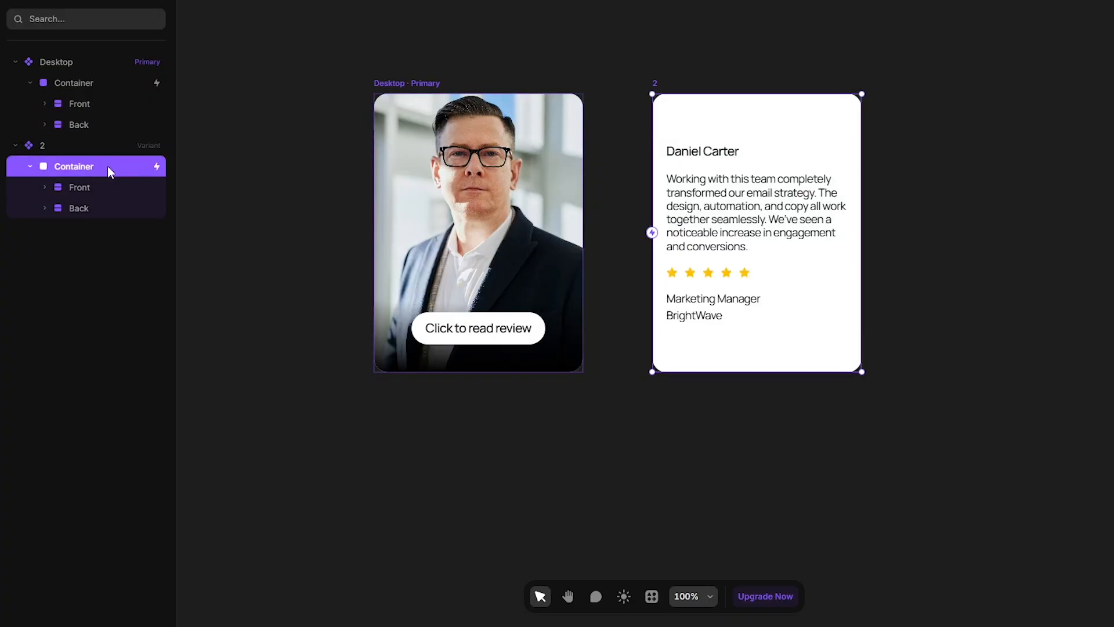
drag(650, 235, 472, 241)
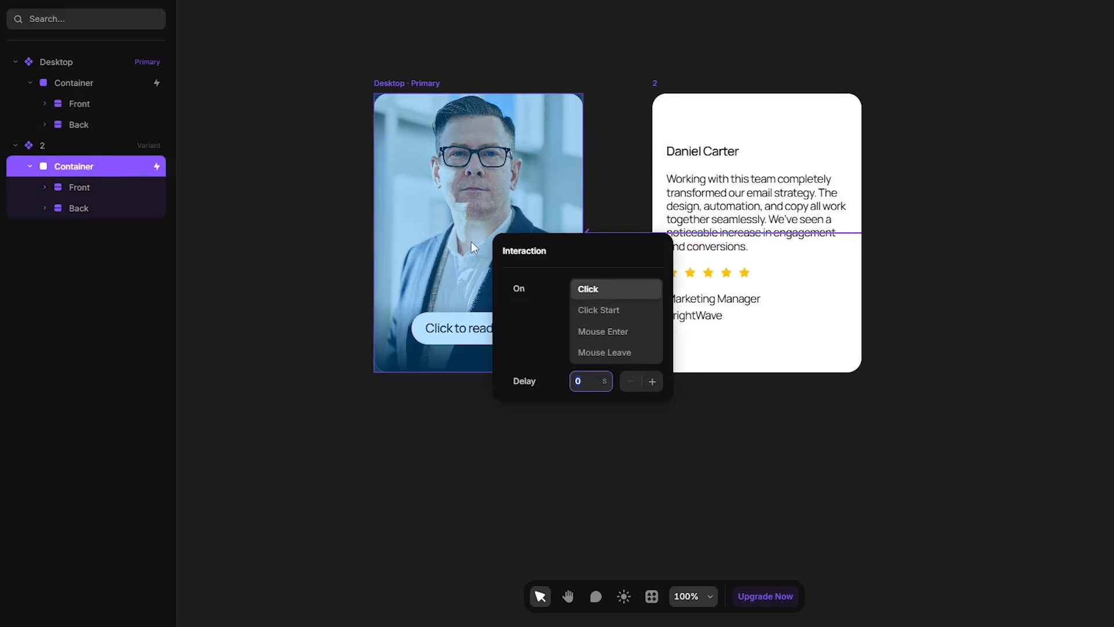
click(506, 485)
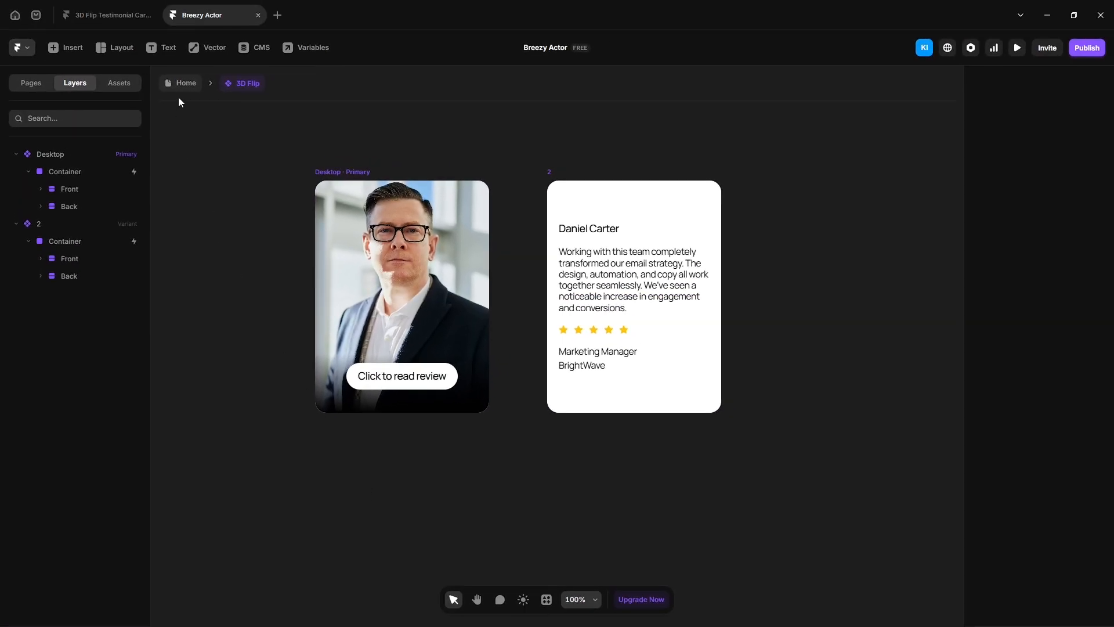
Preview the Home page and flip the card back and forth to test the current spring flip.
click(181, 84)
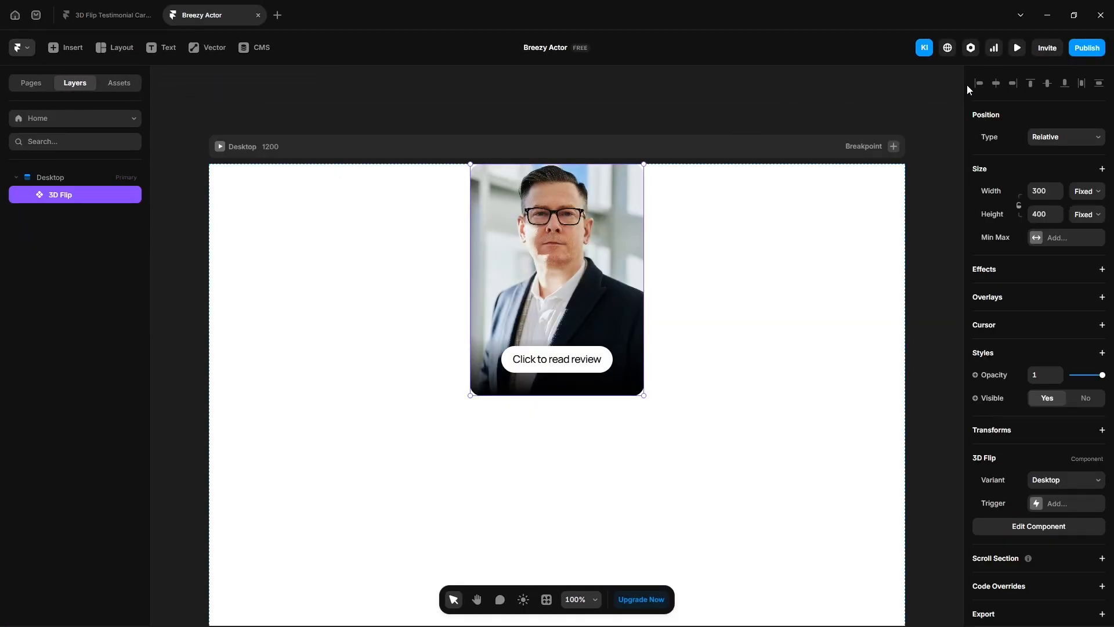
click(1016, 48)
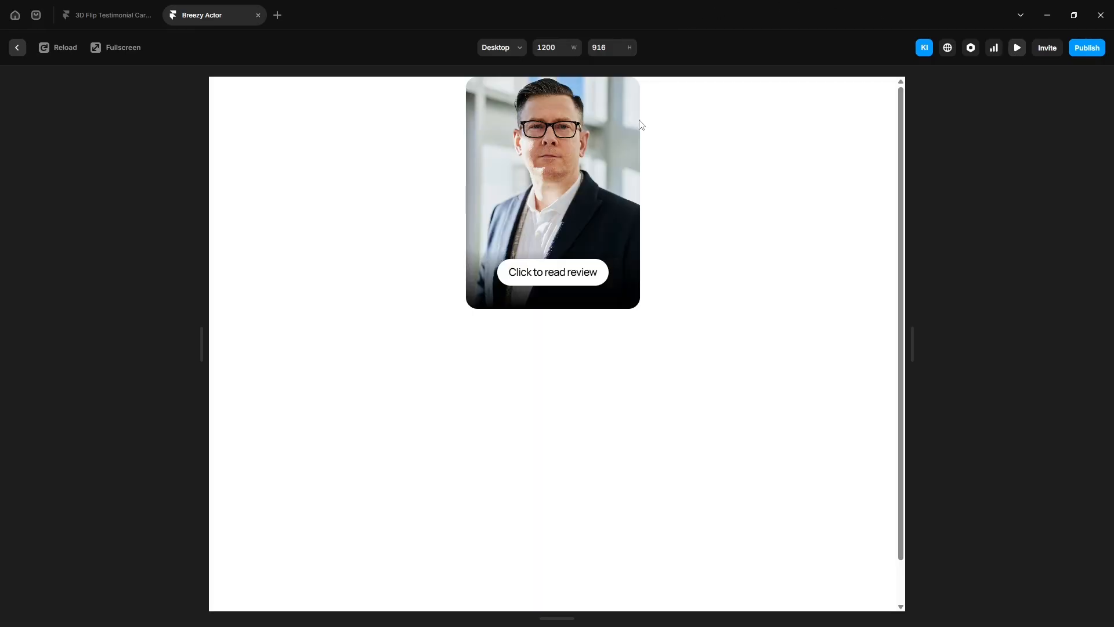
click(609, 202)
click(609, 202)
click(609, 202)
click(610, 202)
click(569, 238)
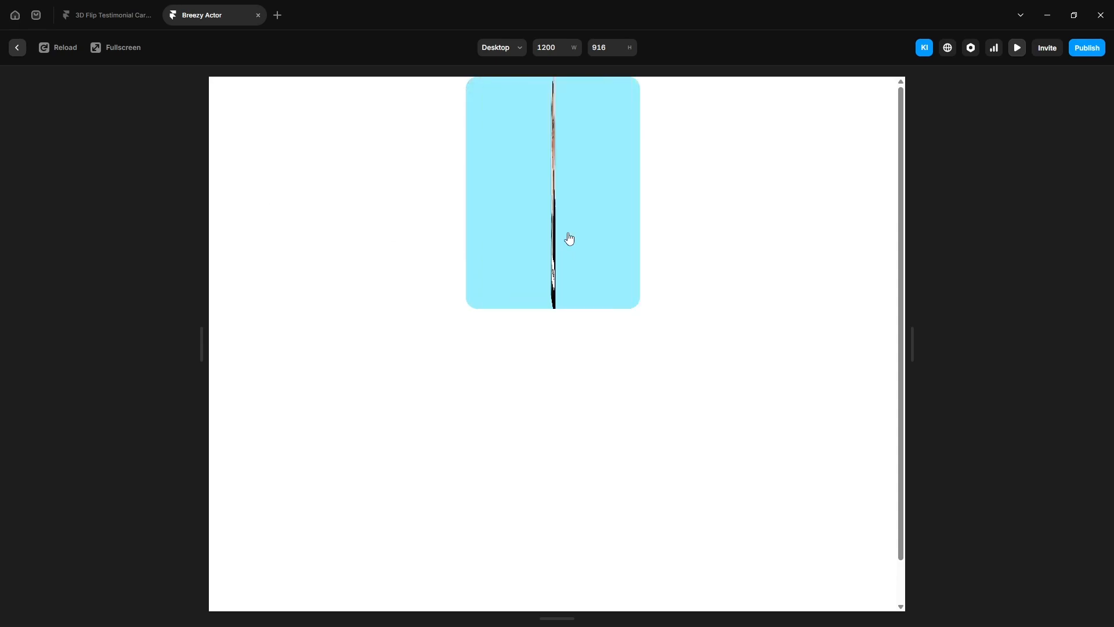
click(526, 256)
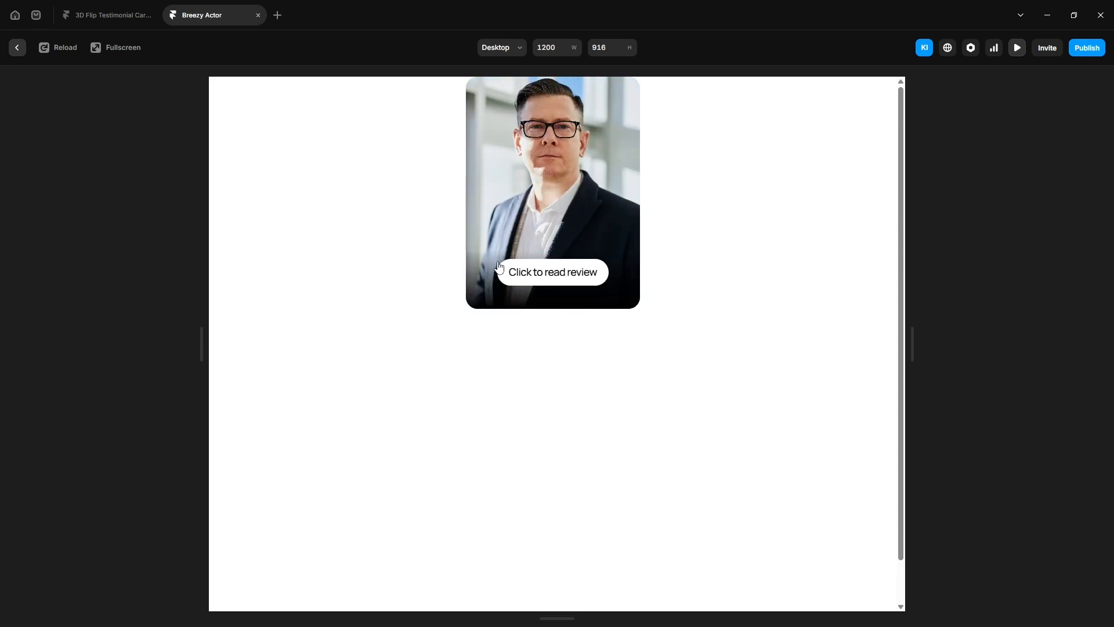
click(501, 227)
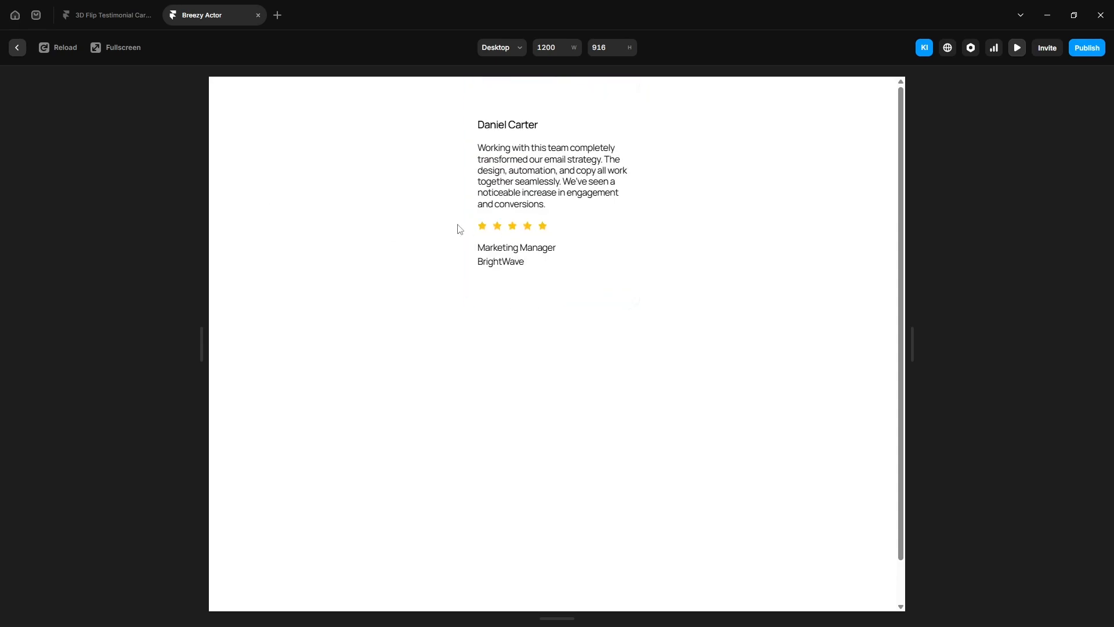
click(16, 48)
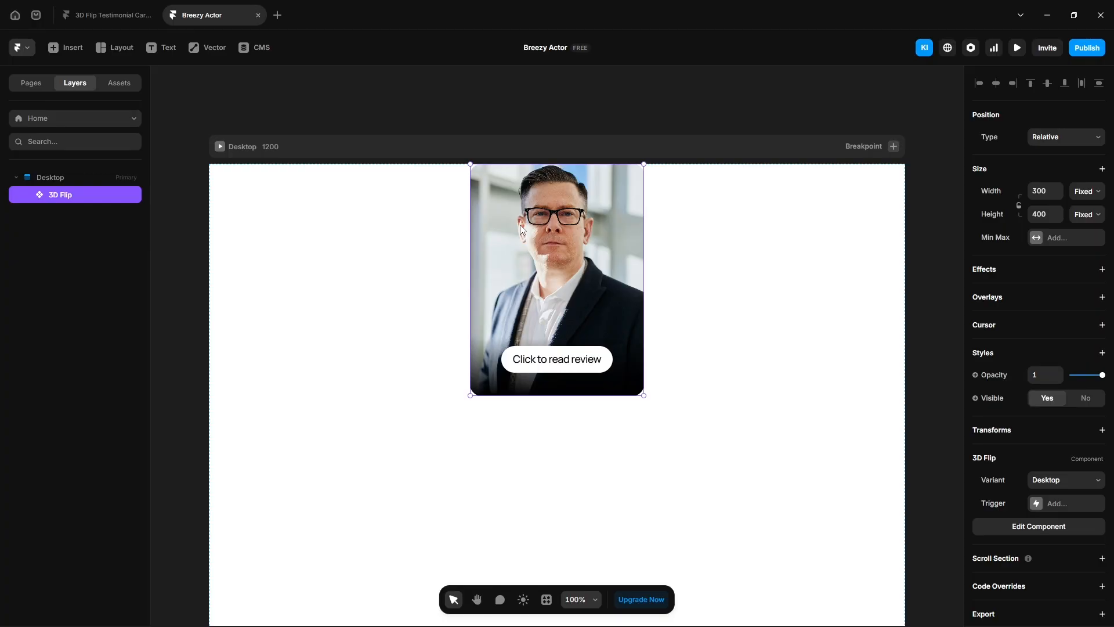
In the 3D Flip component, remove the light-blue 99EEFF fill and set an Ease transition of 1.5 s.
double_click(521, 229)
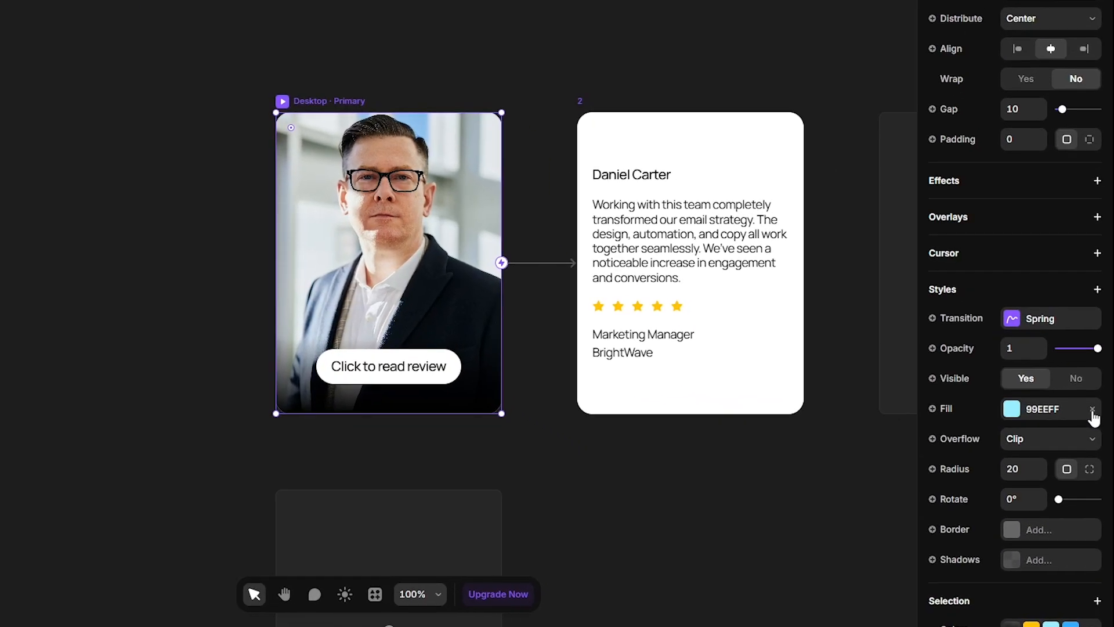
click(1092, 409)
click(1012, 318)
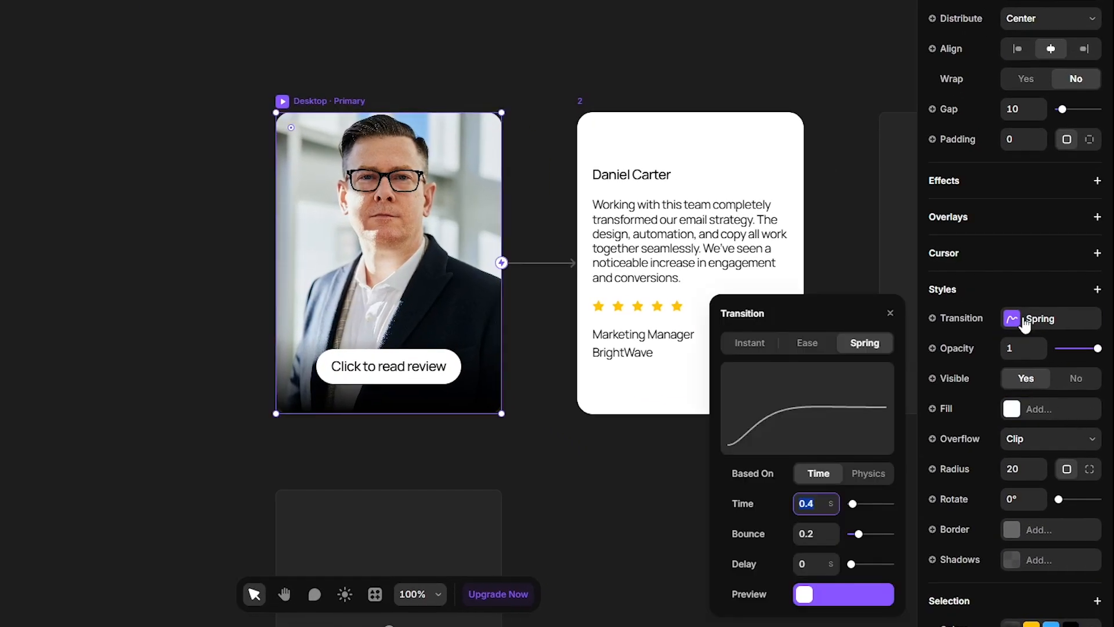
click(821, 347)
text(1)
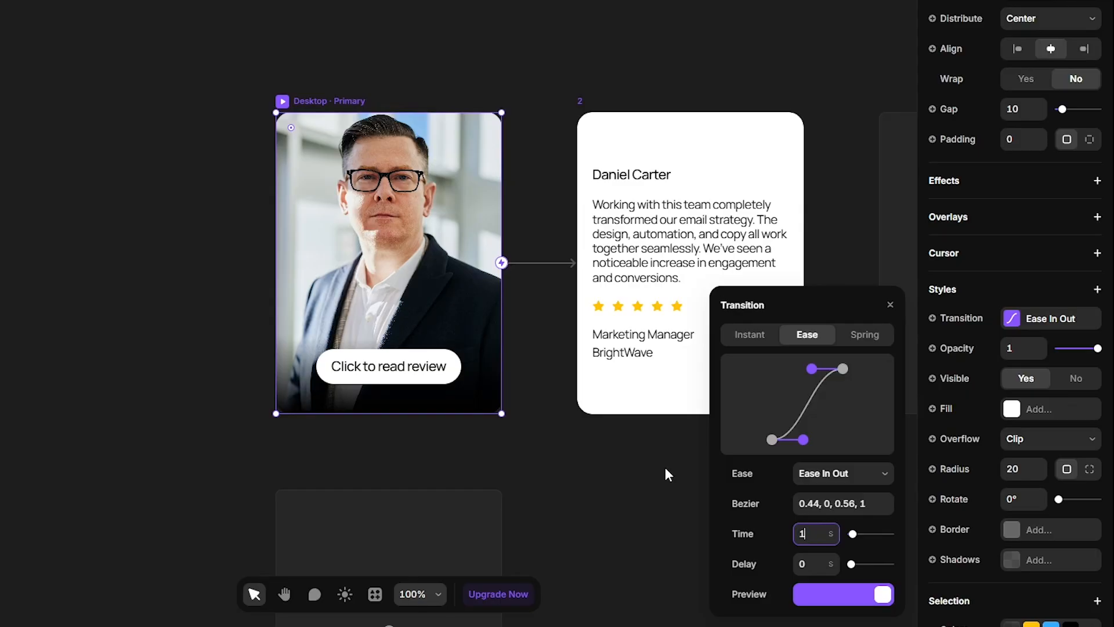
text(.5)
click(178, 215)
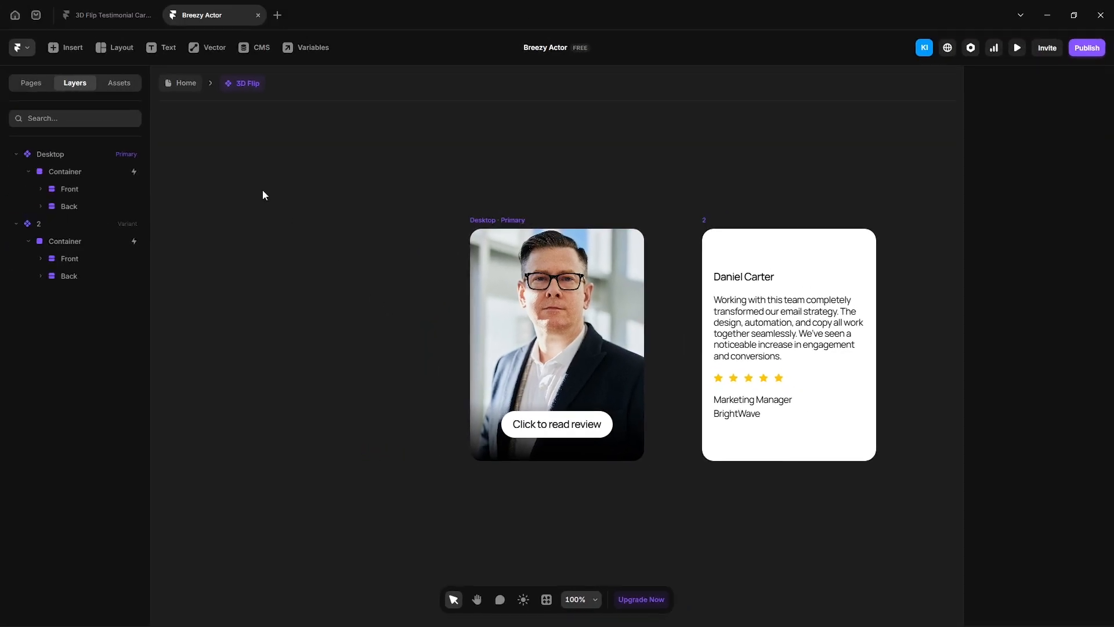
Preview the Home page again and flip the card to test the new ease transition.
click(183, 85)
click(1017, 51)
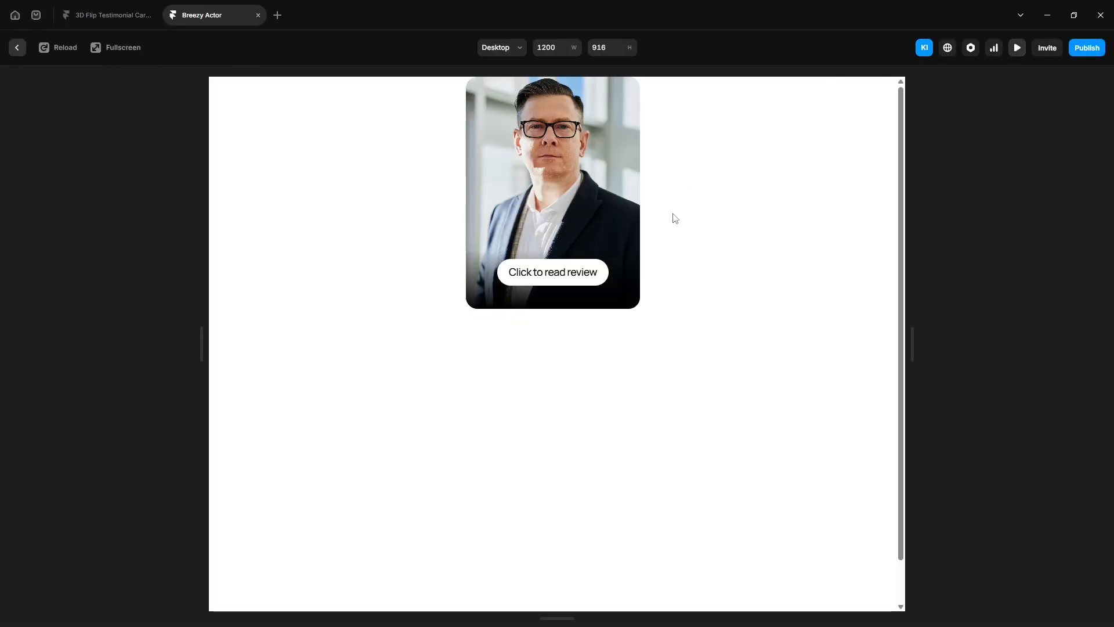
click(575, 238)
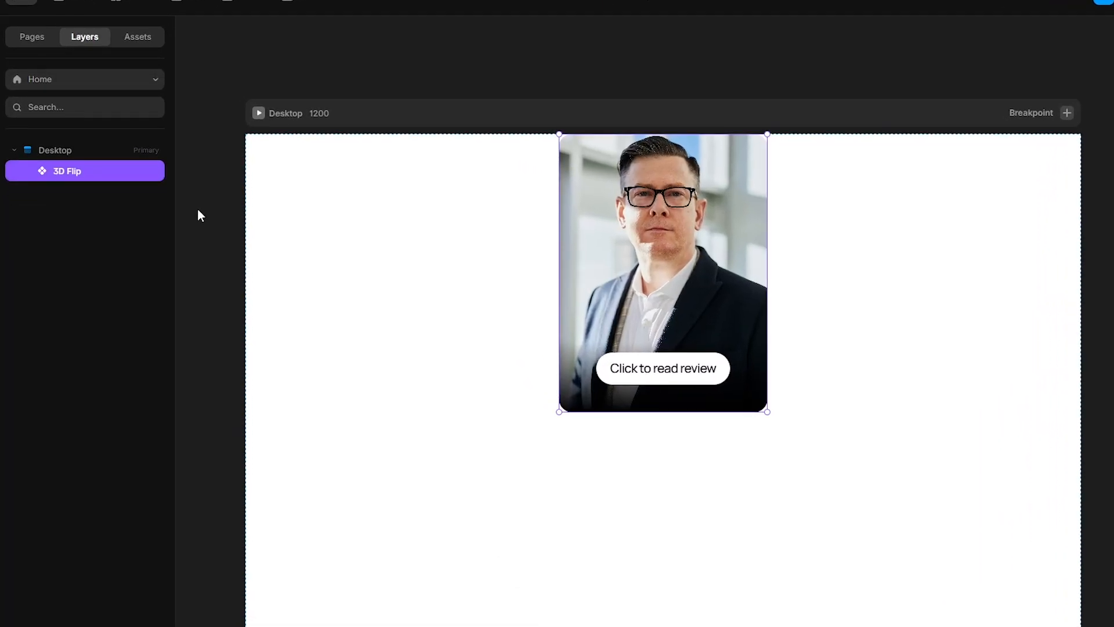
Duplicate the 3D Flip card and wrap all four cards in a stack named Cards.
key(ctrl+d)
key(ctrl+d)
key(ctrl+d)
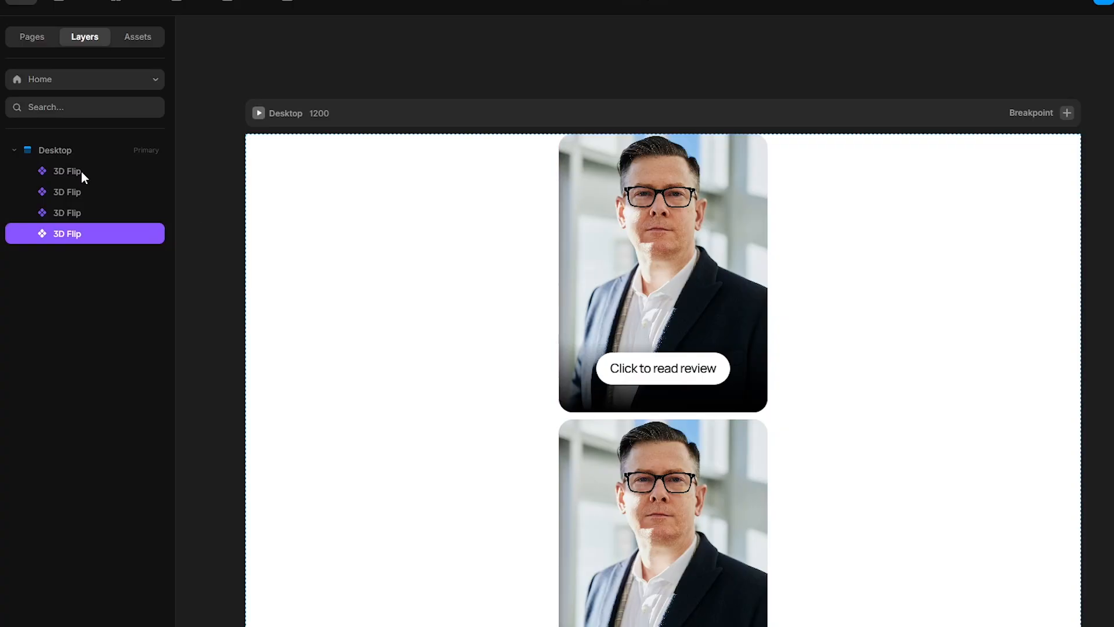
shift+click(82, 172)
key(shift+a)
double_click(105, 170)
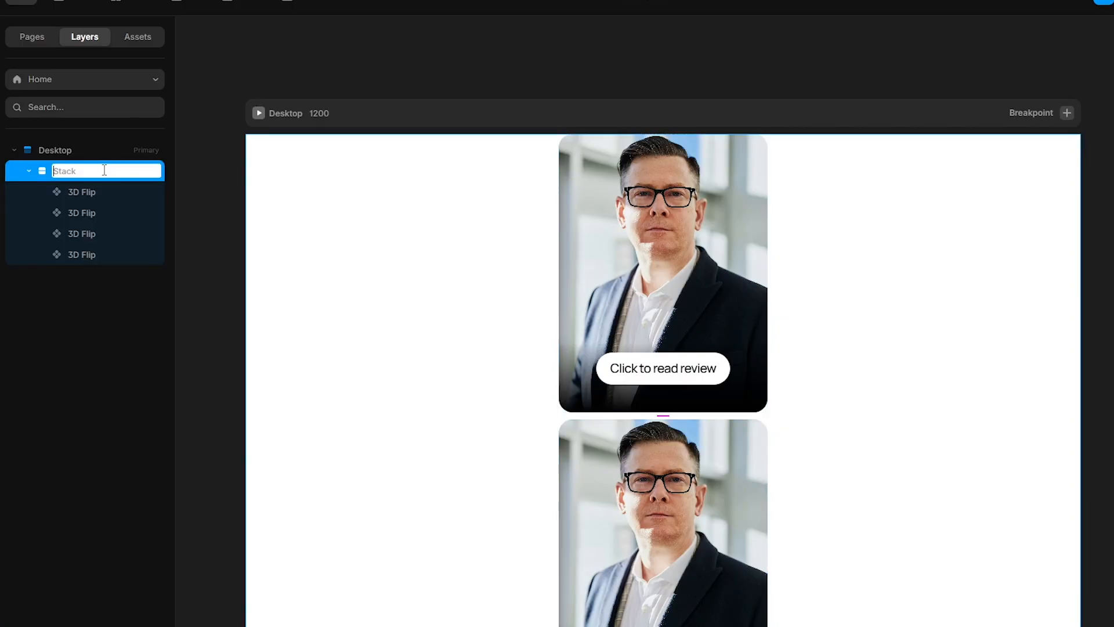
text(Cards)
key(Return)
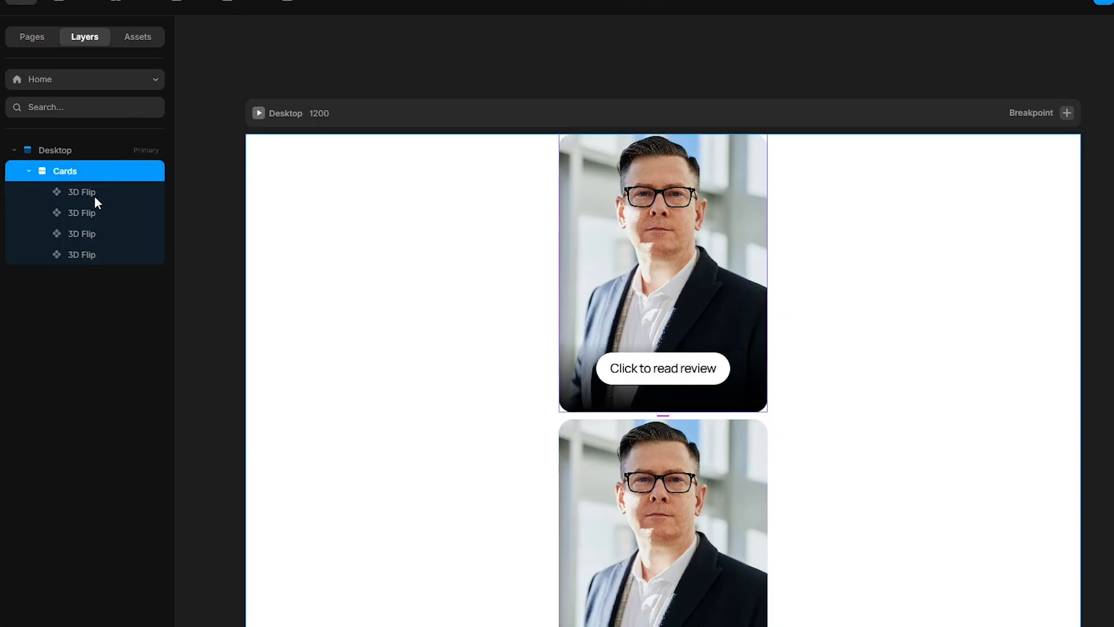
Group the first two cards into a horizontal stack named Top.
click(95, 192)
shift+click(96, 206)
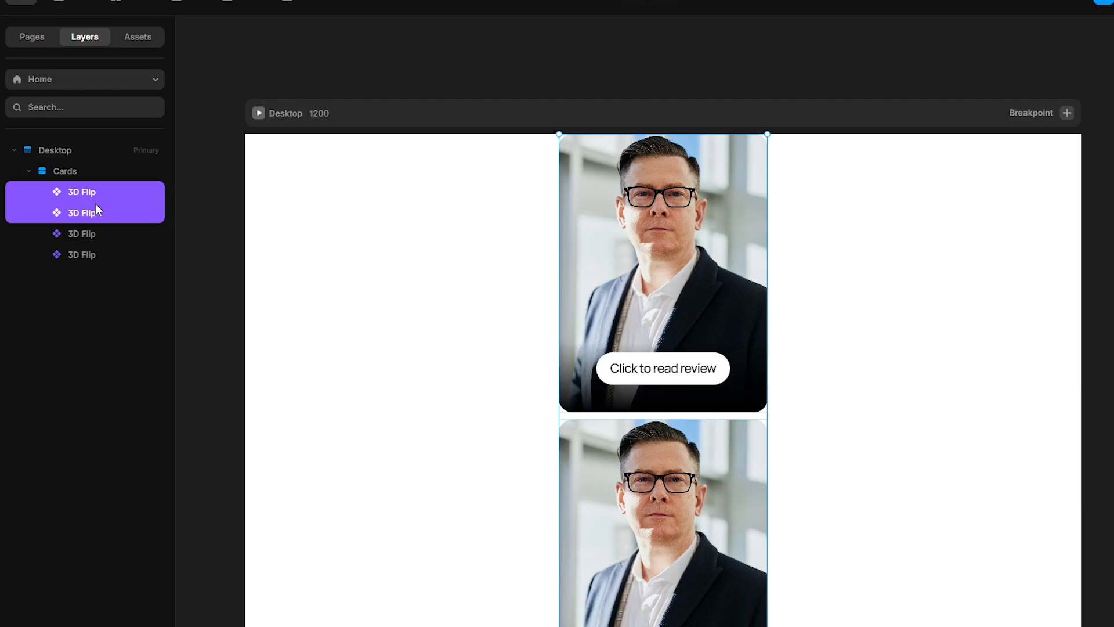
key(shift+a)
double_click(98, 193)
text(To)
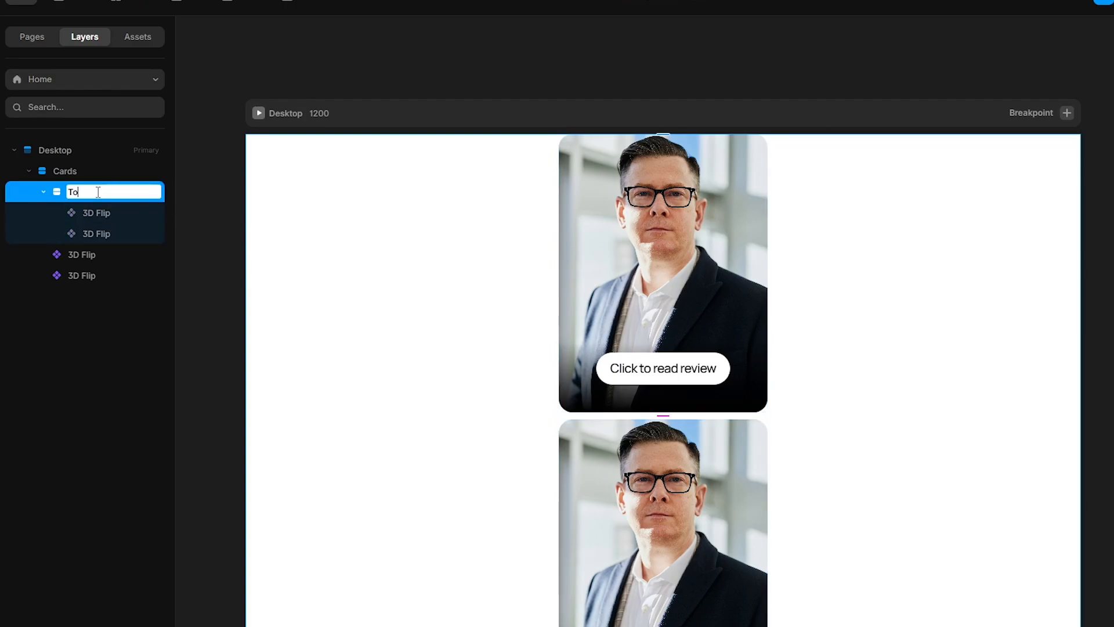
text(p)
key(Return)
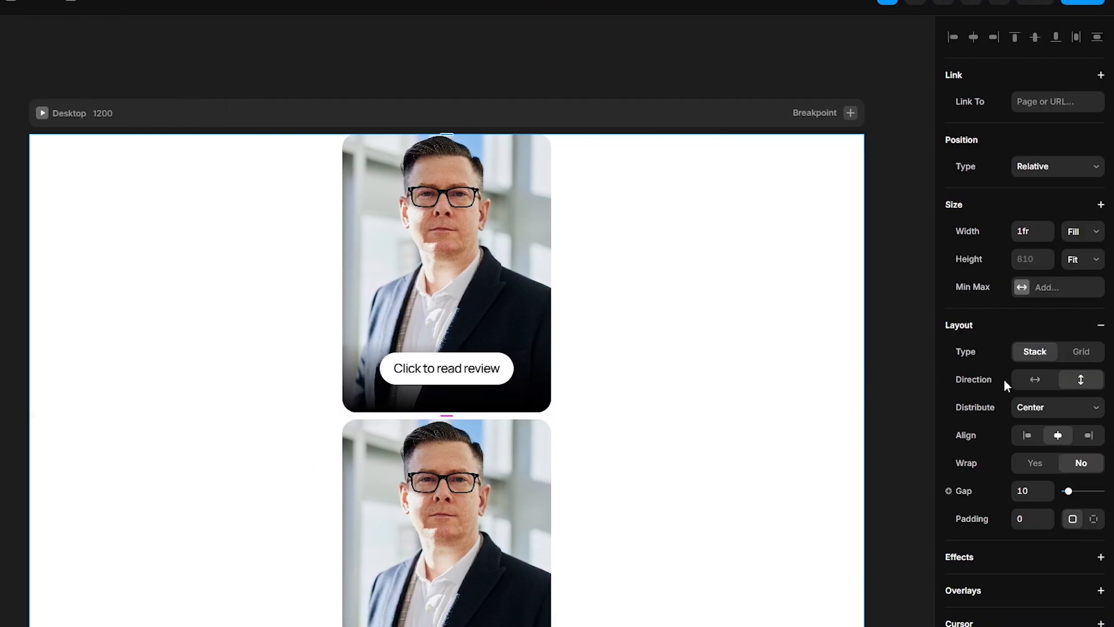
click(1032, 382)
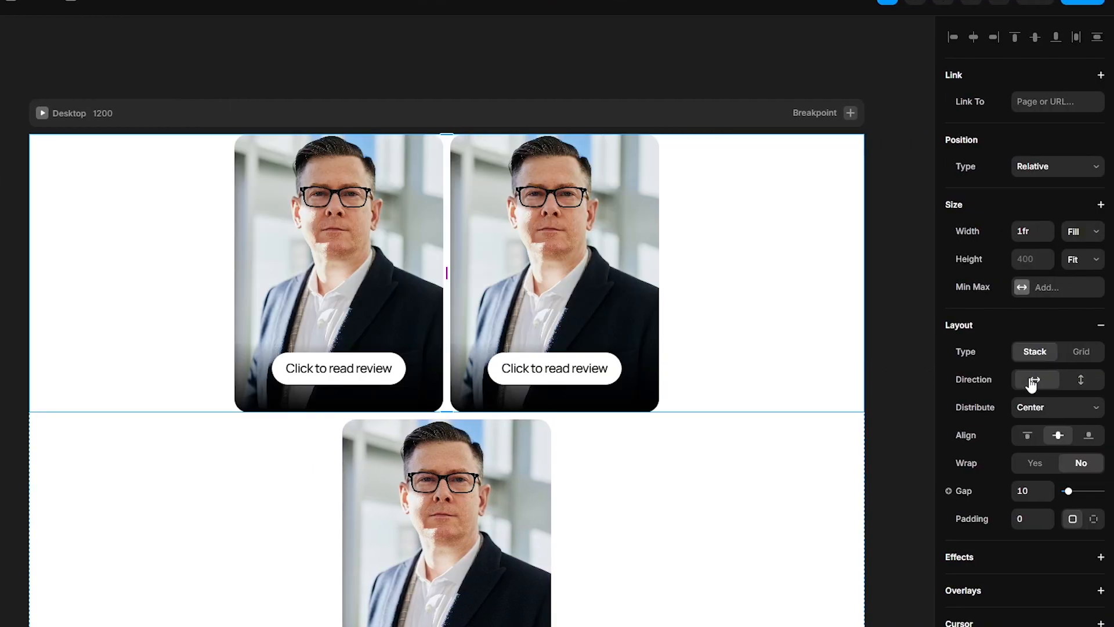
Group the third and fourth cards into a horizontal stack named Bottom.
click(87, 254)
shift+click(93, 275)
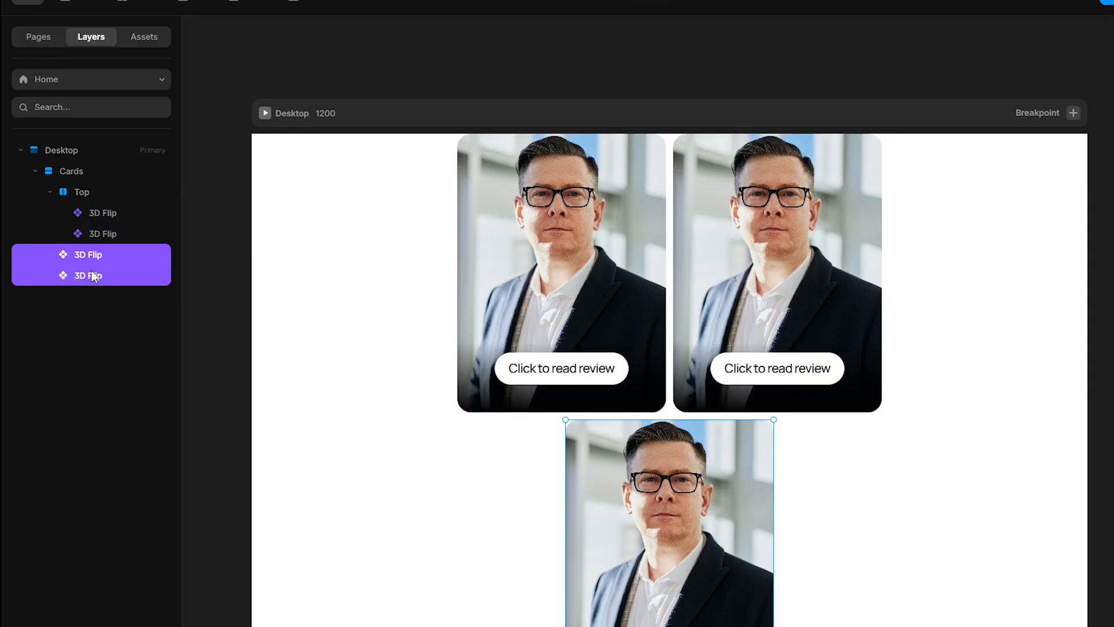
key(ctrl+Return)
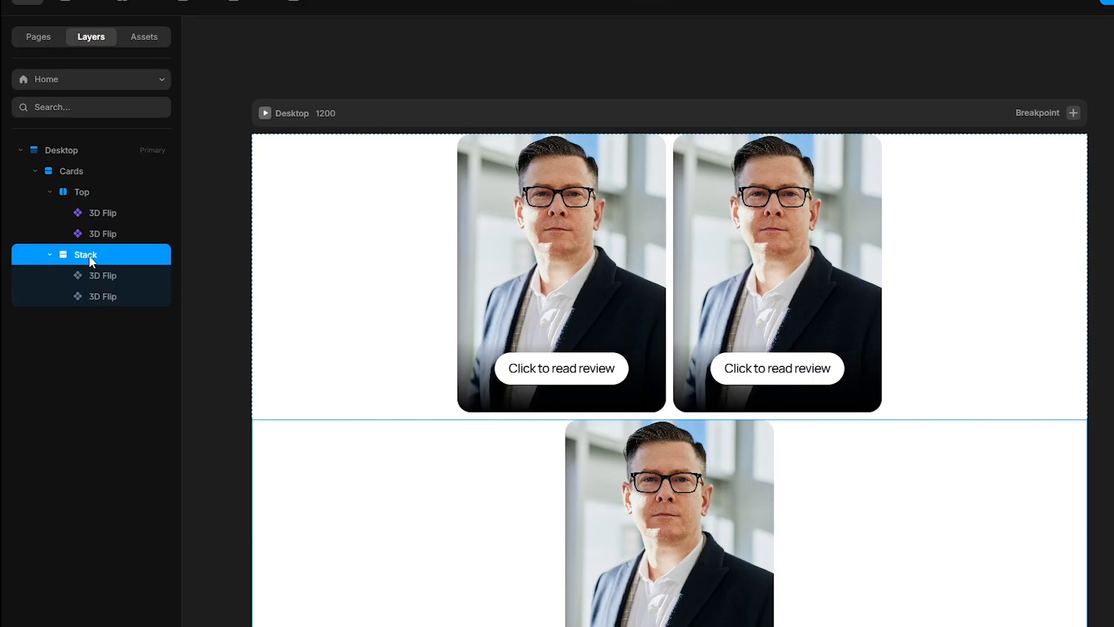
double_click(89, 255)
text(Bottom)
key(Return)
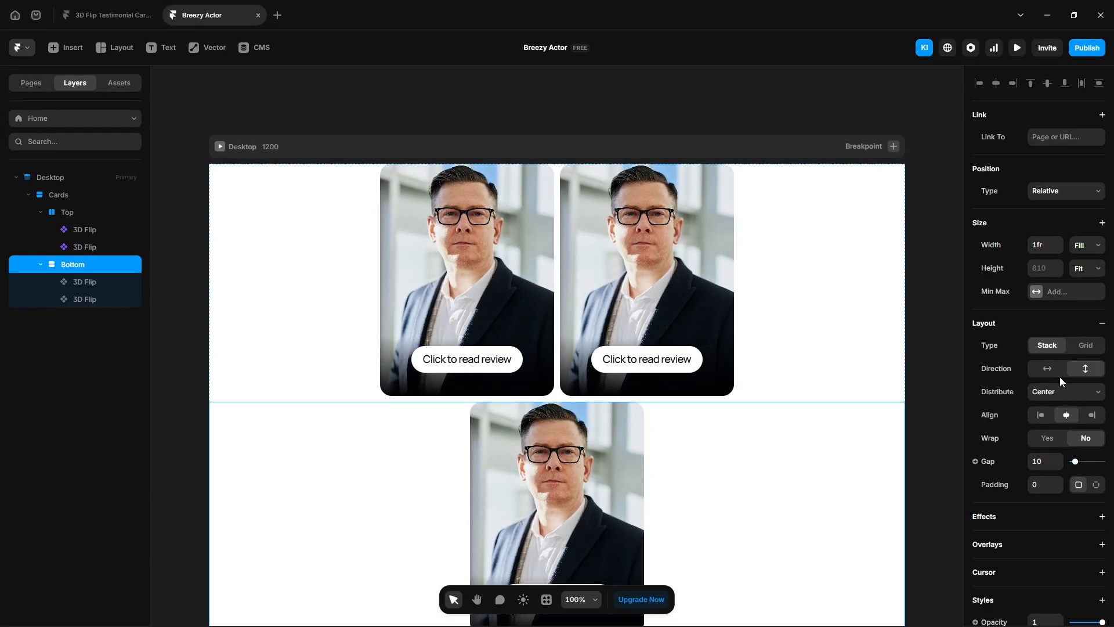
click(1059, 378)
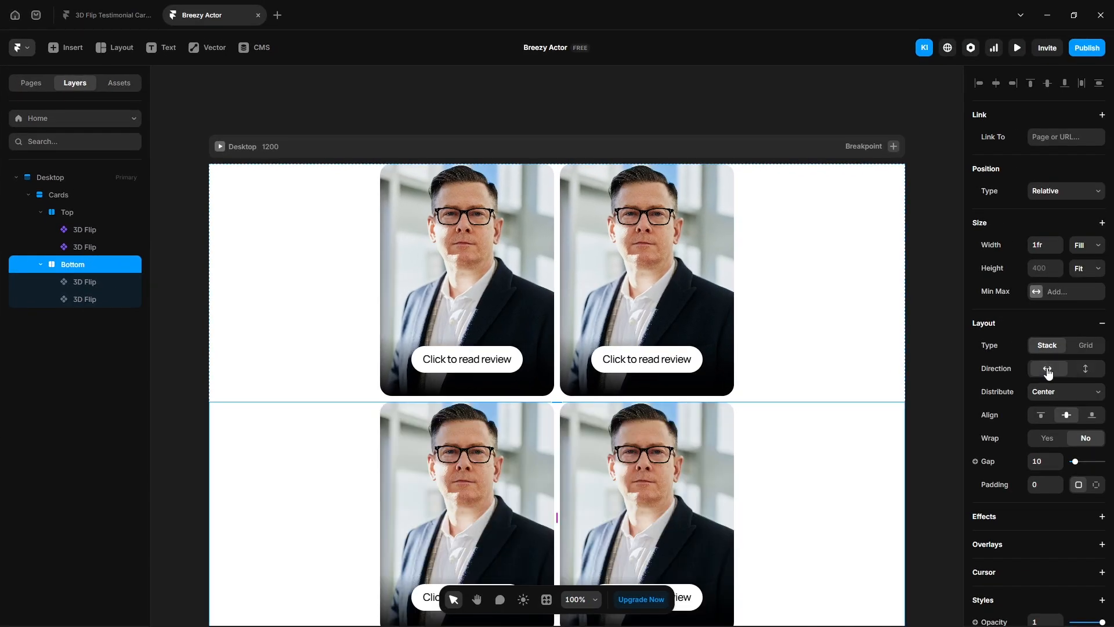
Set the Desktop page background fill to black (000000).
key(shift+1)
click(754, 433)
scroll(1023, 489, down, 3)
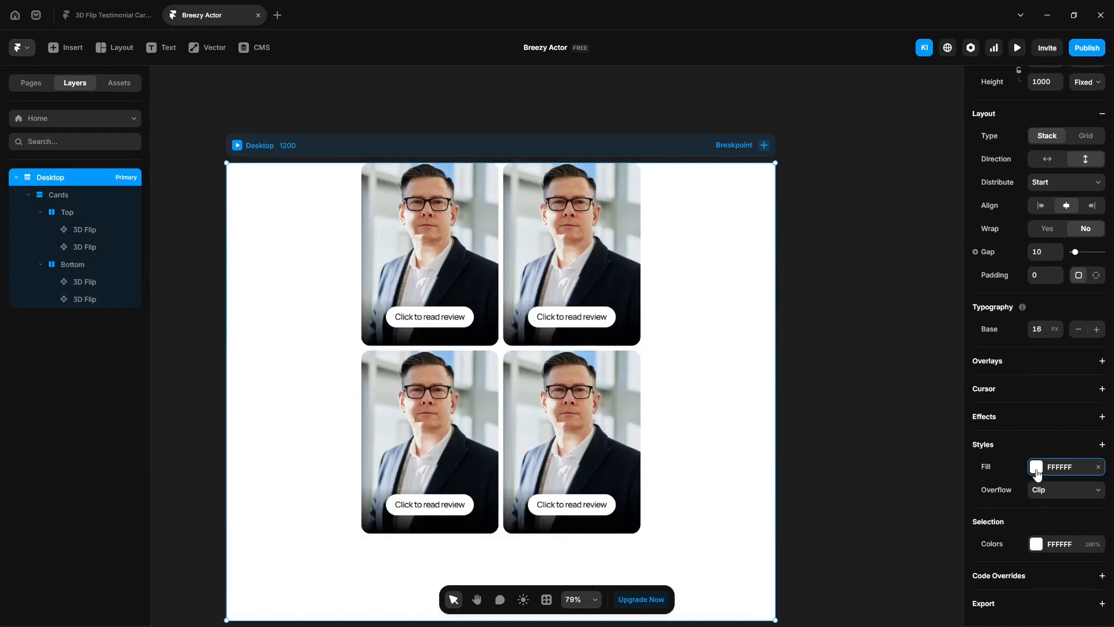
click(1036, 467)
drag(870, 496, 788, 557)
click(204, 344)
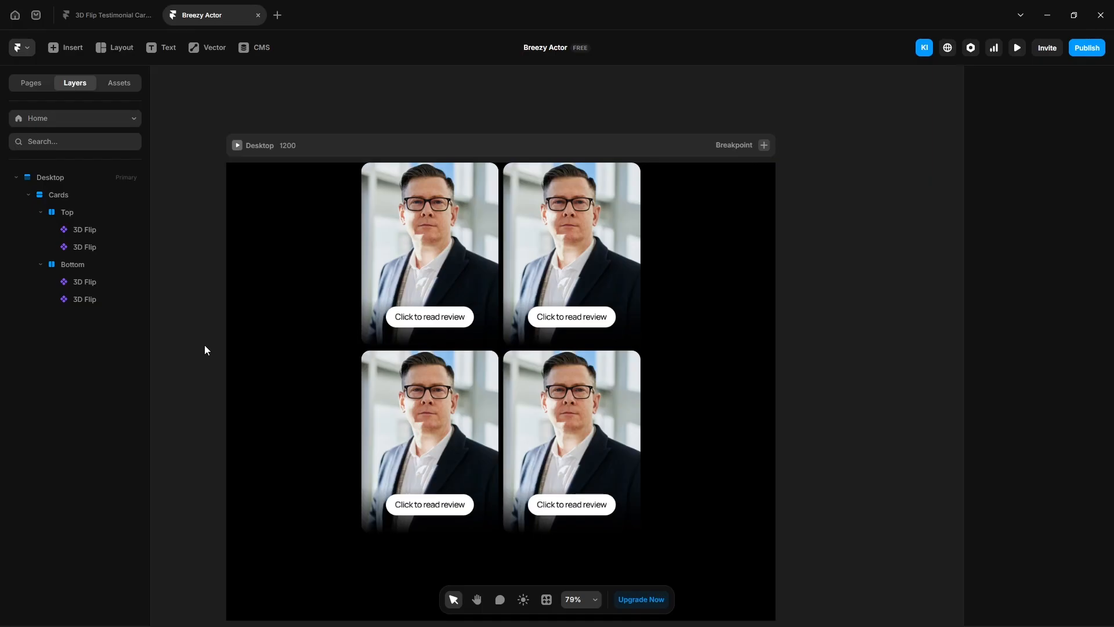
Add a TESTIMONIALS text label set in the Manrope font.
key(t)
click(281, 289)
text(TESTIMONIALS)
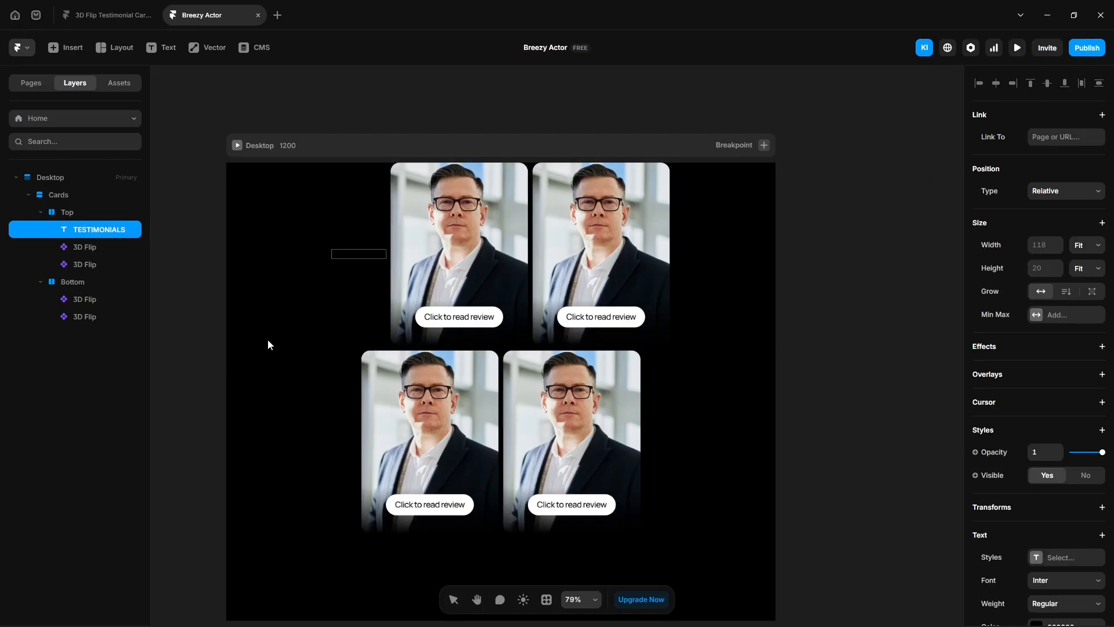
key(ctrl+a)
click(1052, 580)
text(manr)
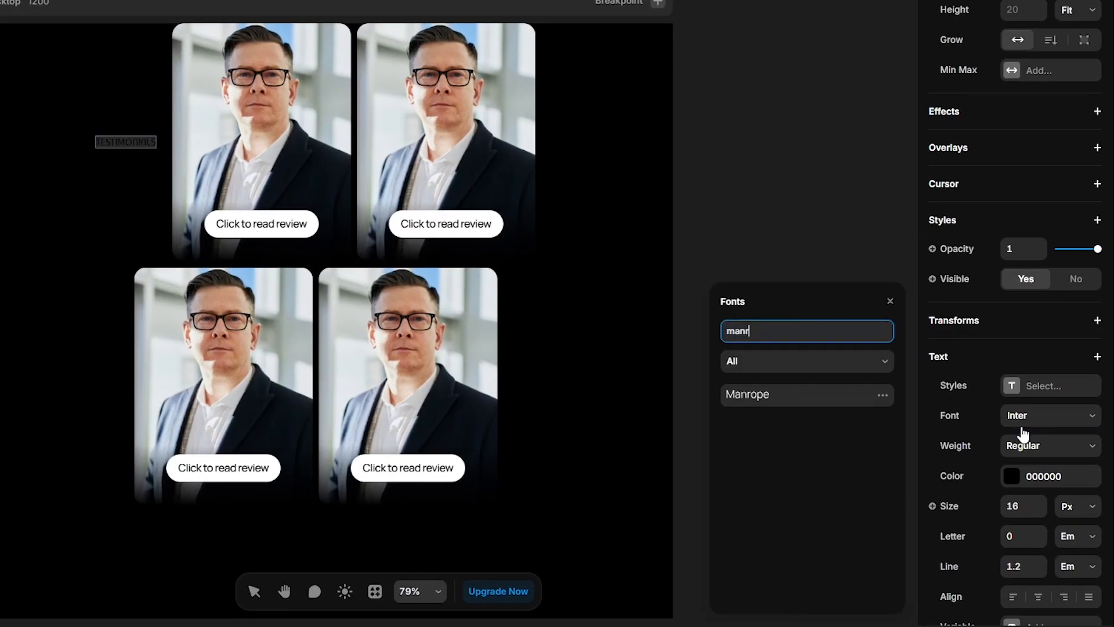
key(Return)
Make the TESTIMONIALS label white, 20 px, with 0.01 letter spacing.
click(1010, 473)
drag(852, 465, 657, 390)
click(1011, 500)
text(20)
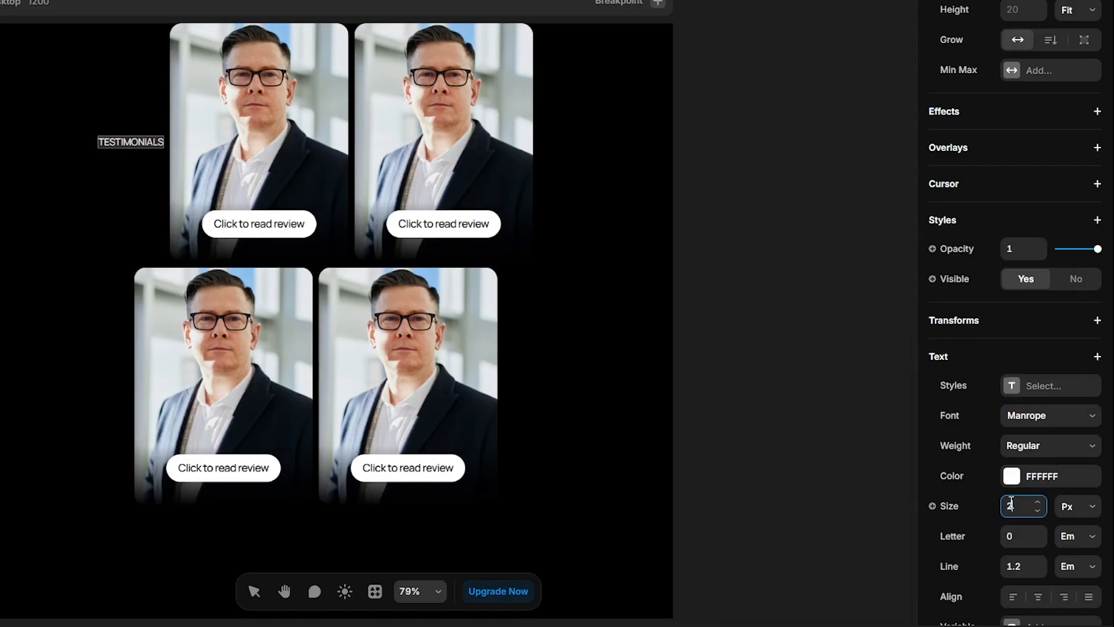
click(1036, 545)
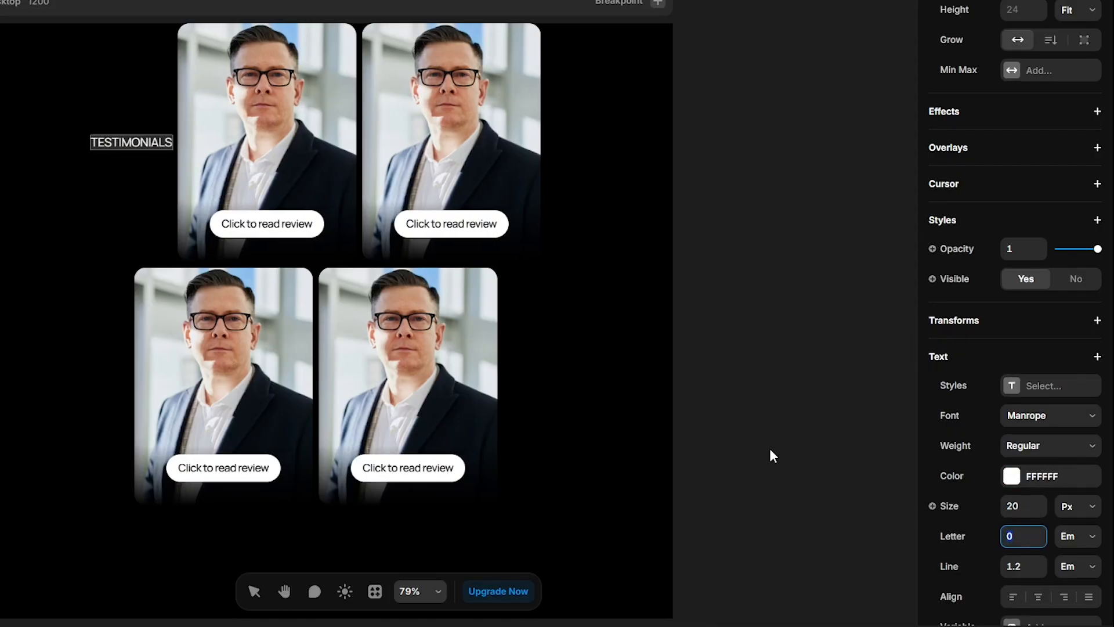
text(0.01)
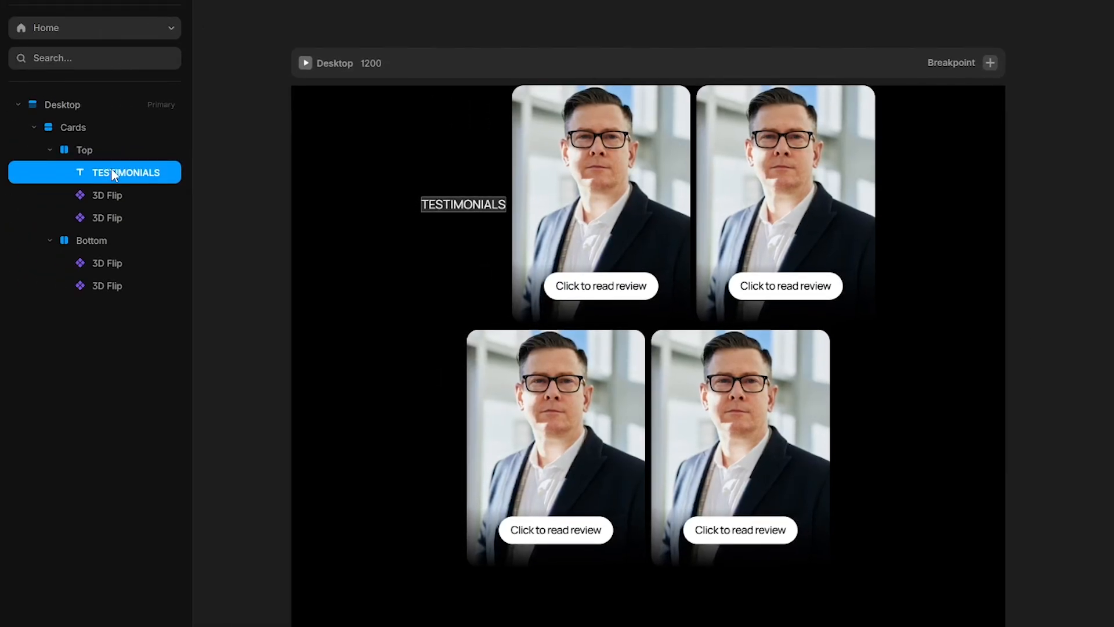
Move the label above the cards, duplicate it, and set the copy's weight to Medium.
drag(110, 169, 99, 142)
key(ctrl+d)
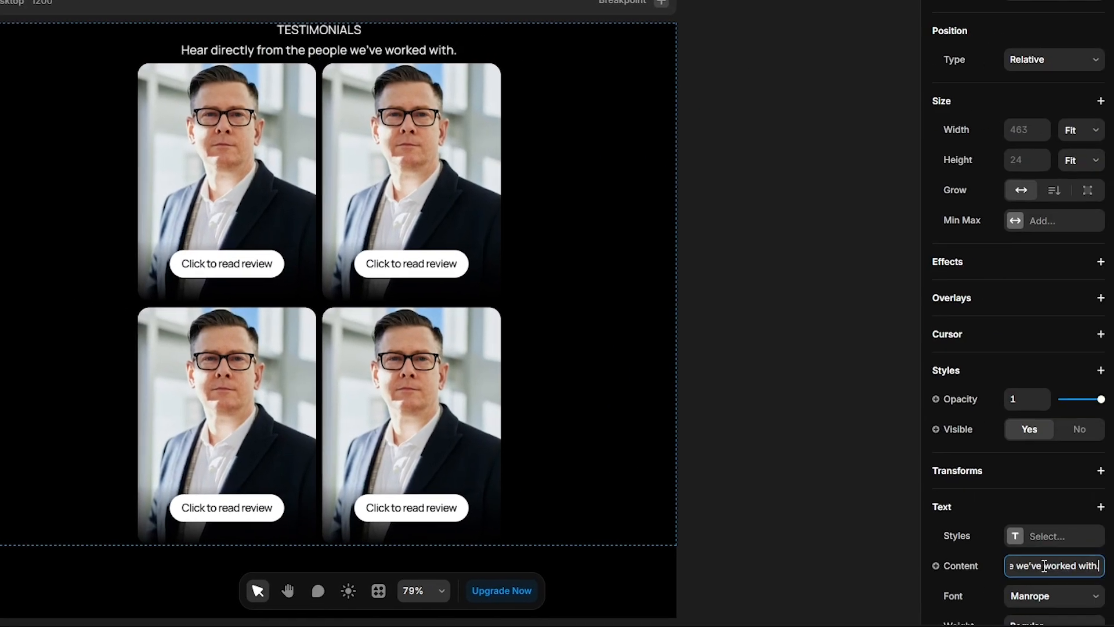
scroll(1027, 464, down, 3)
click(1027, 476)
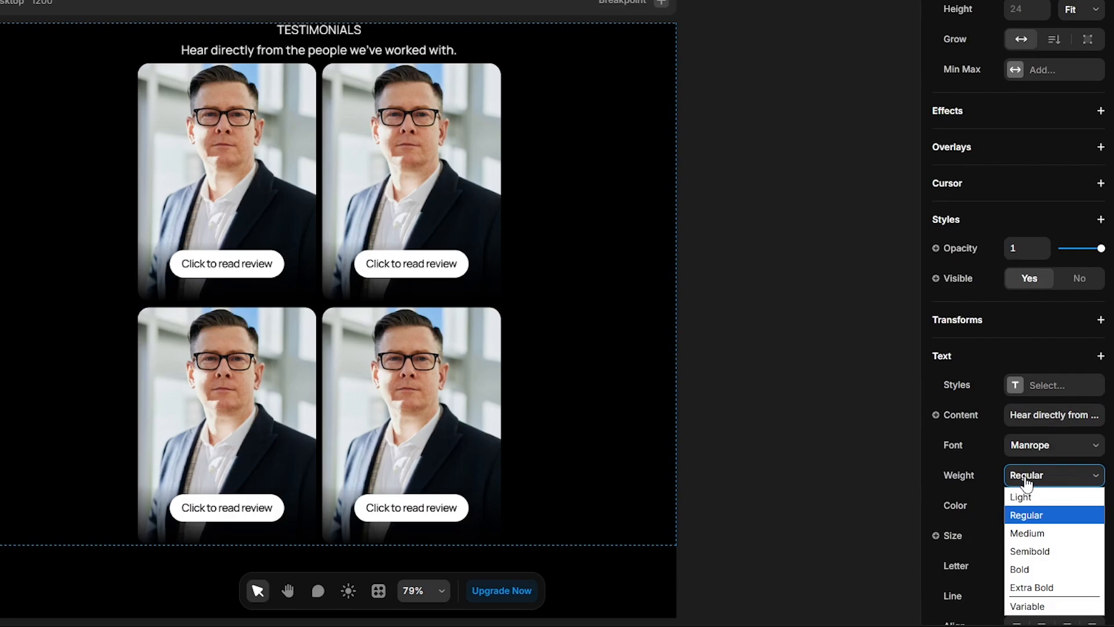
click(1027, 532)
click(1021, 563)
Give the subtitle -0.03 letter spacing and a 40 px font size.
text(-0.03)
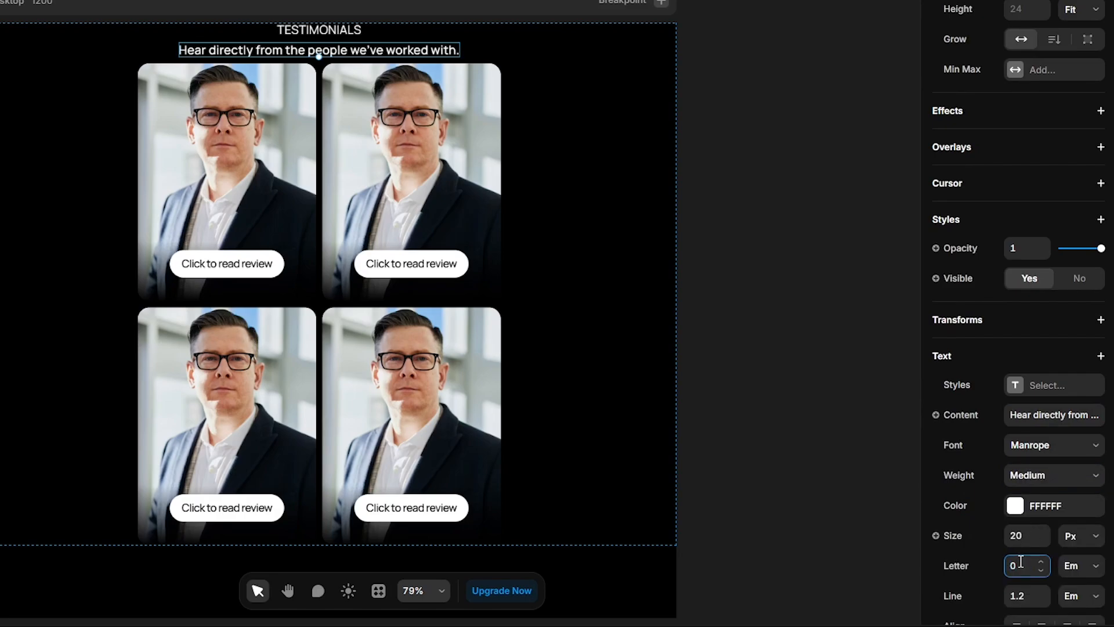
click(1022, 534)
text(4)
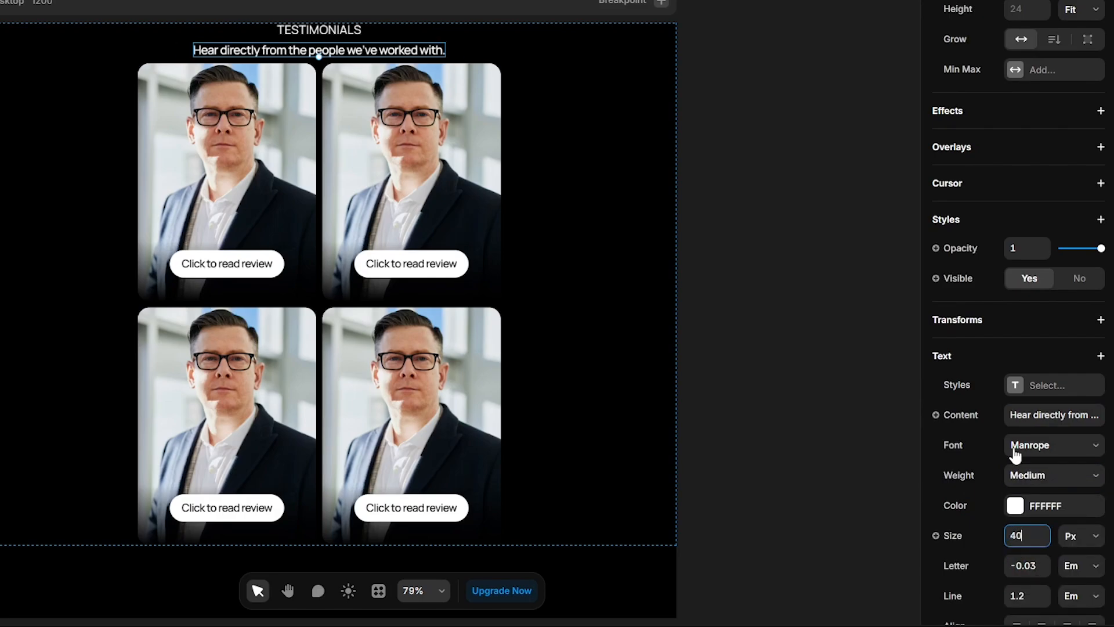
key(Return)
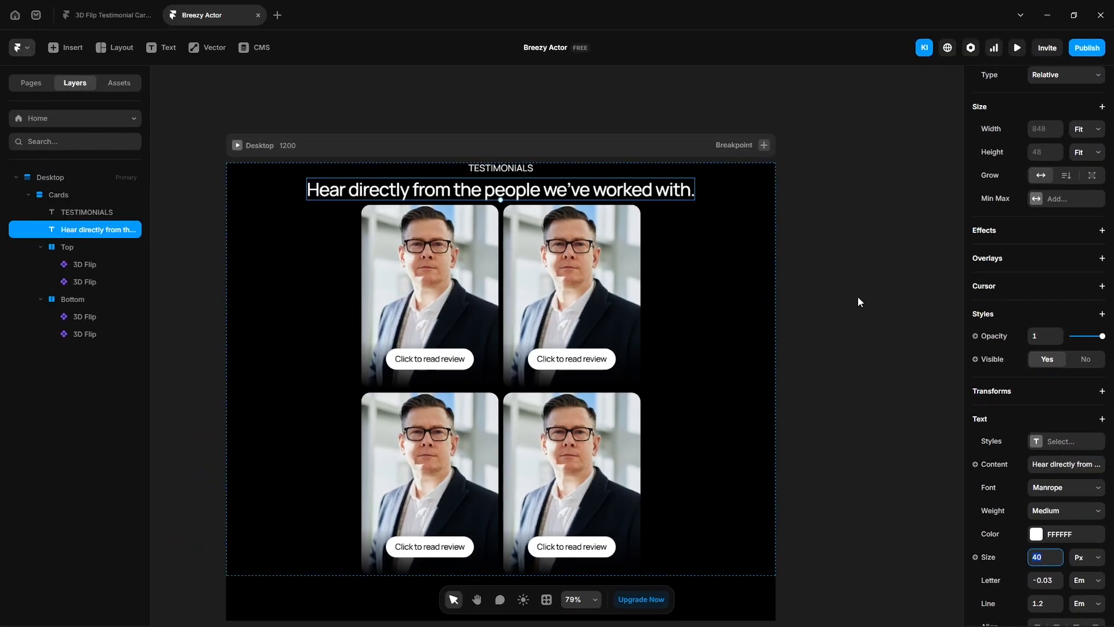
click(858, 297)
Paste the copied View All Reviews button into Cards and move it under the headline.
double_click(456, 290)
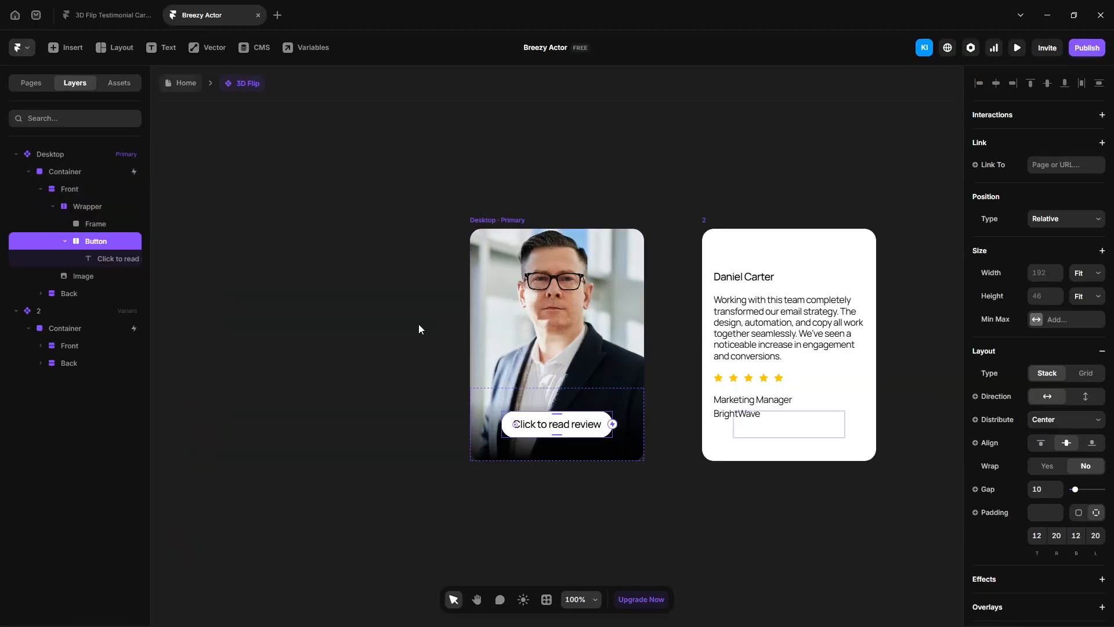
click(183, 84)
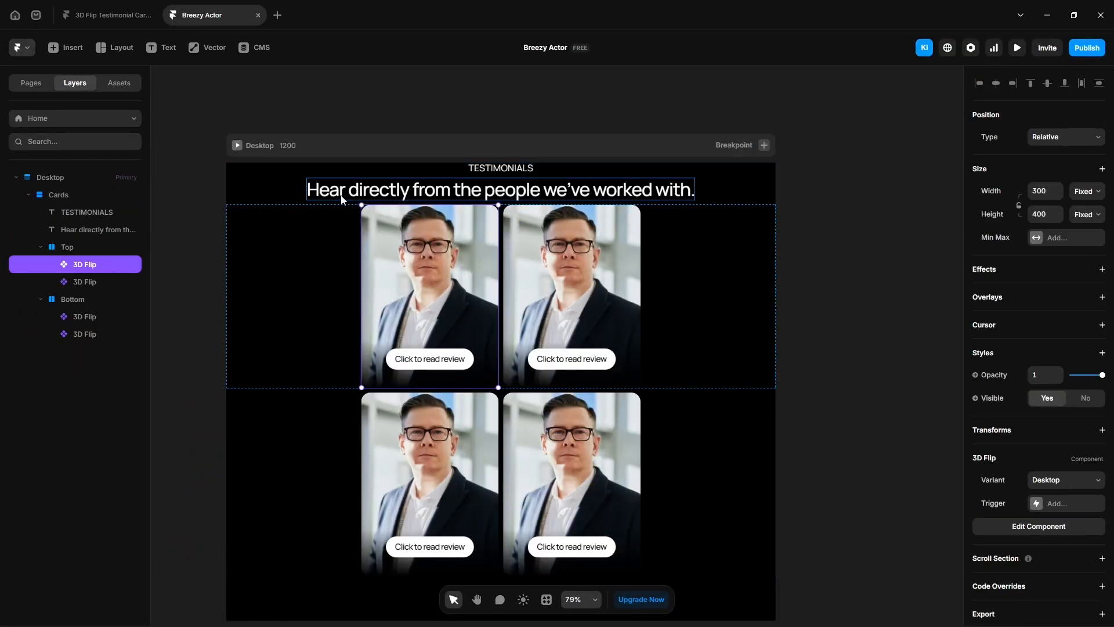
click(712, 188)
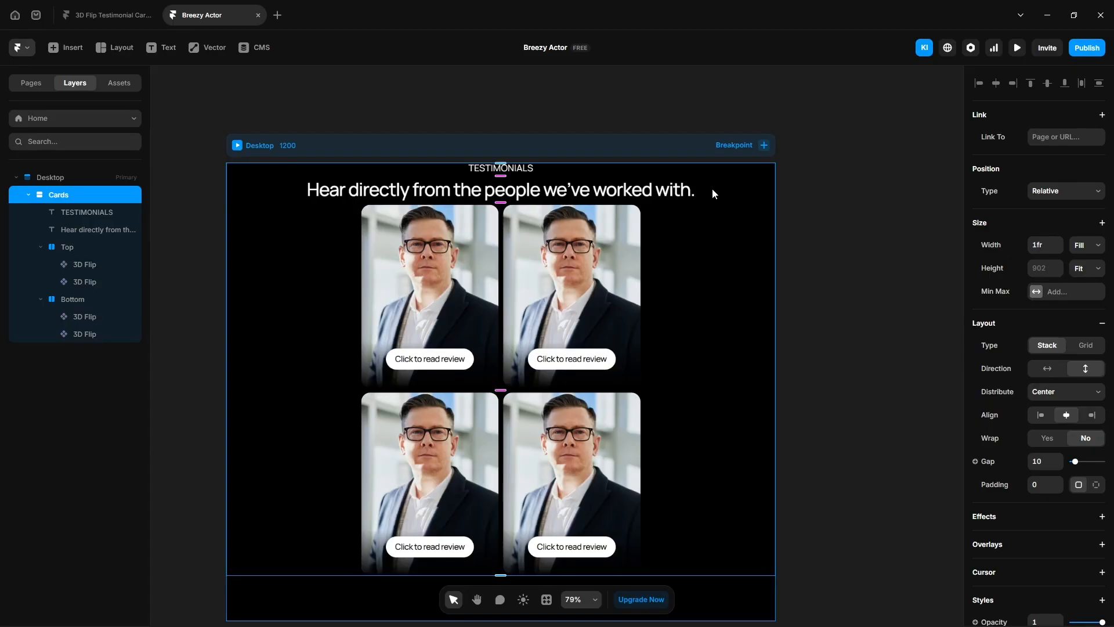
key(ctrl+v)
drag(70, 351, 81, 236)
click(87, 264)
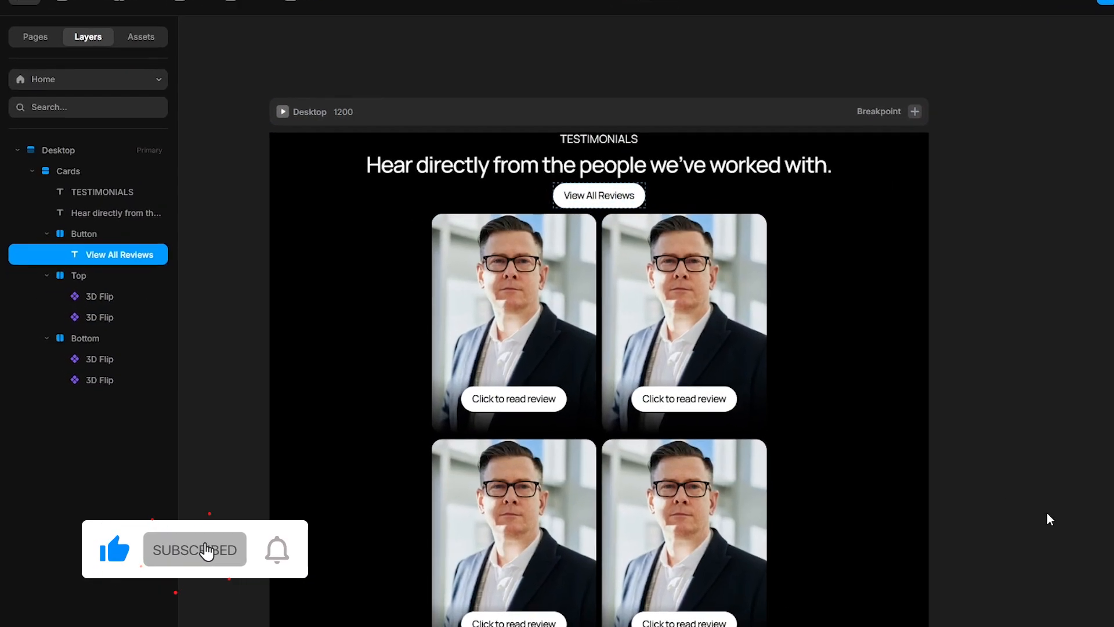
Wrap the TESTIMONIALS label, headline and button in a stack named 'Preheading and button'.
click(87, 192)
shift+click(87, 213)
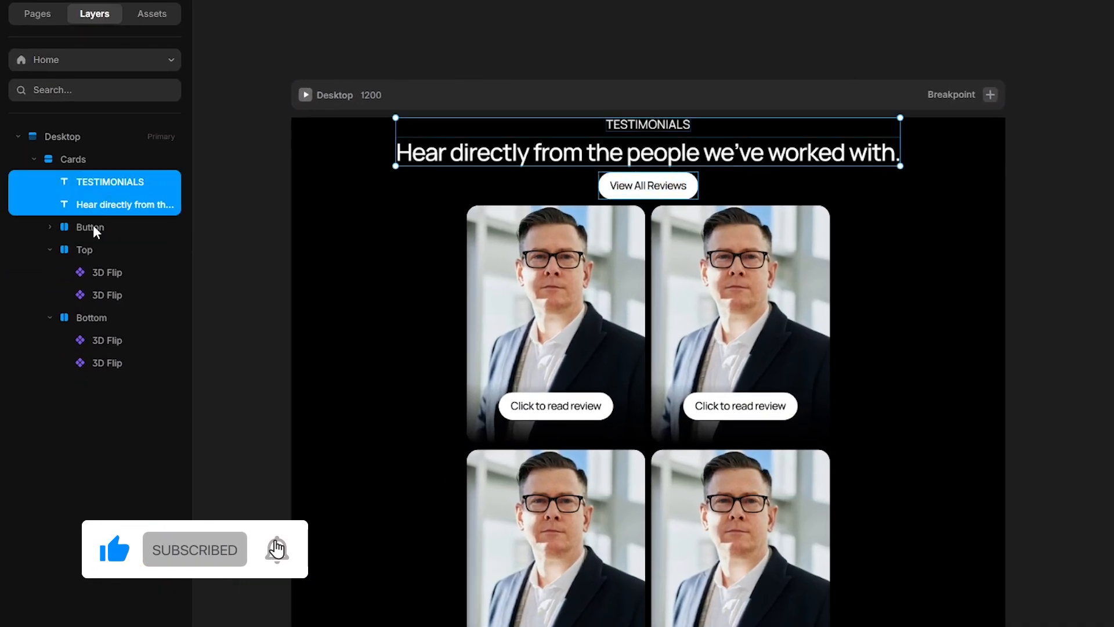
shift+click(87, 235)
key(ctrl+alt+Return)
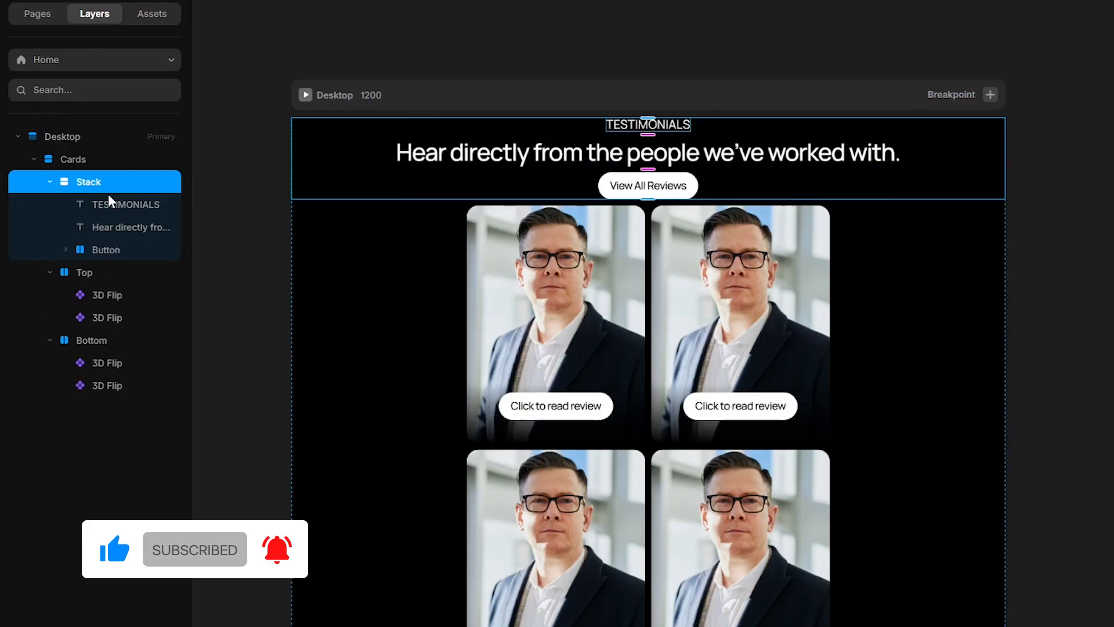
double_click(105, 182)
text(Preheading and button)
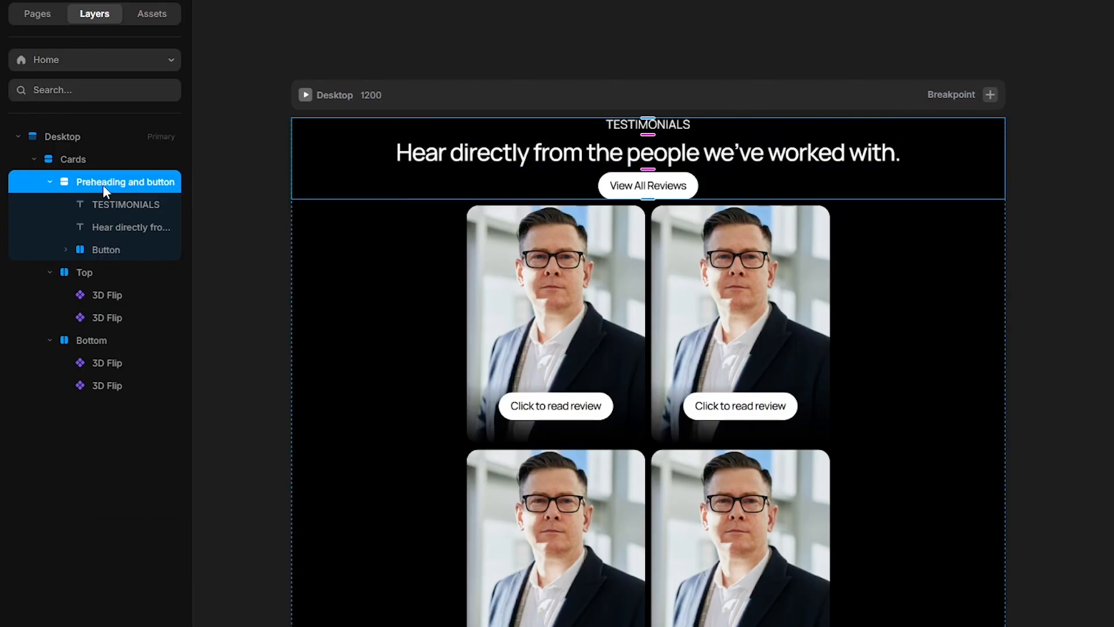
Move the heading group above Cards and wrap both in a stack named Wrapper.
click(50, 272)
click(50, 295)
click(50, 185)
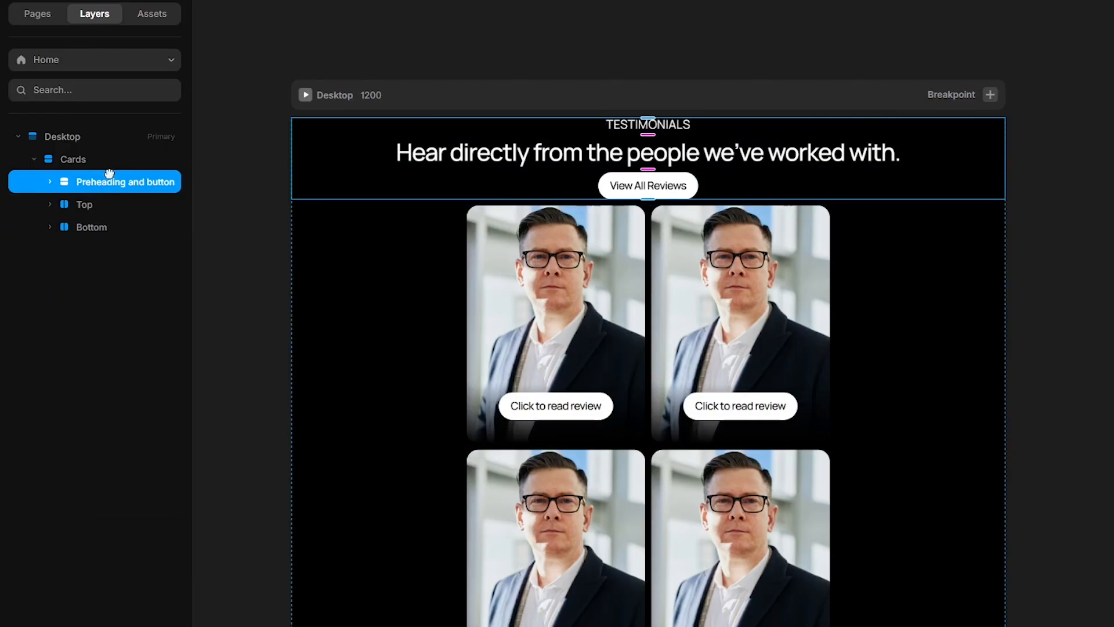
drag(110, 181, 98, 155)
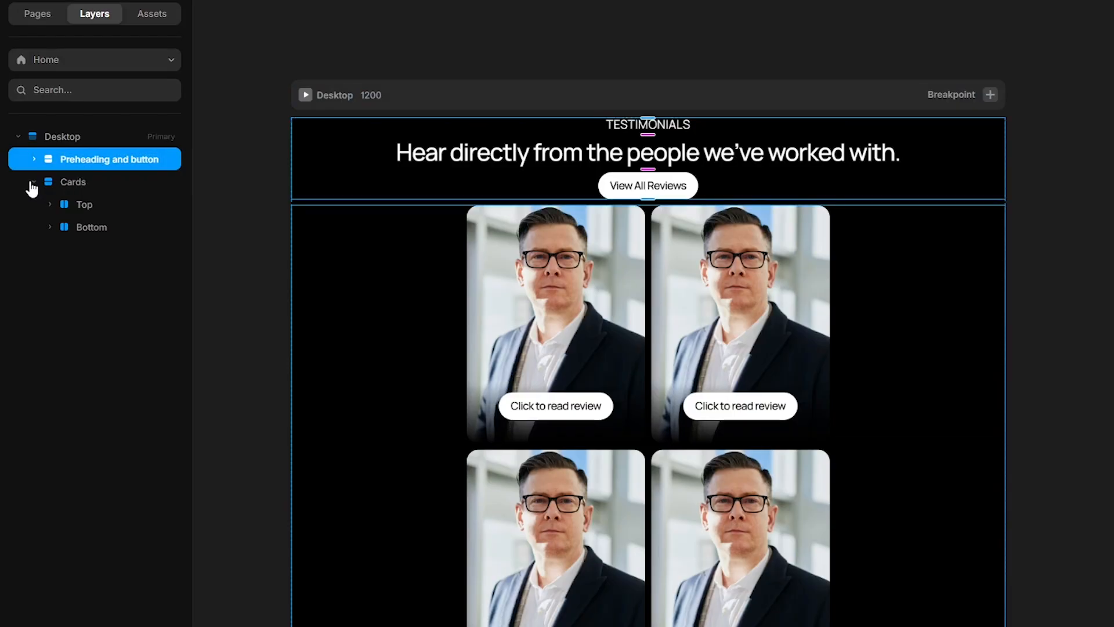
click(34, 183)
shift+click(113, 180)
key(ctrl+alt+Return)
double_click(82, 164)
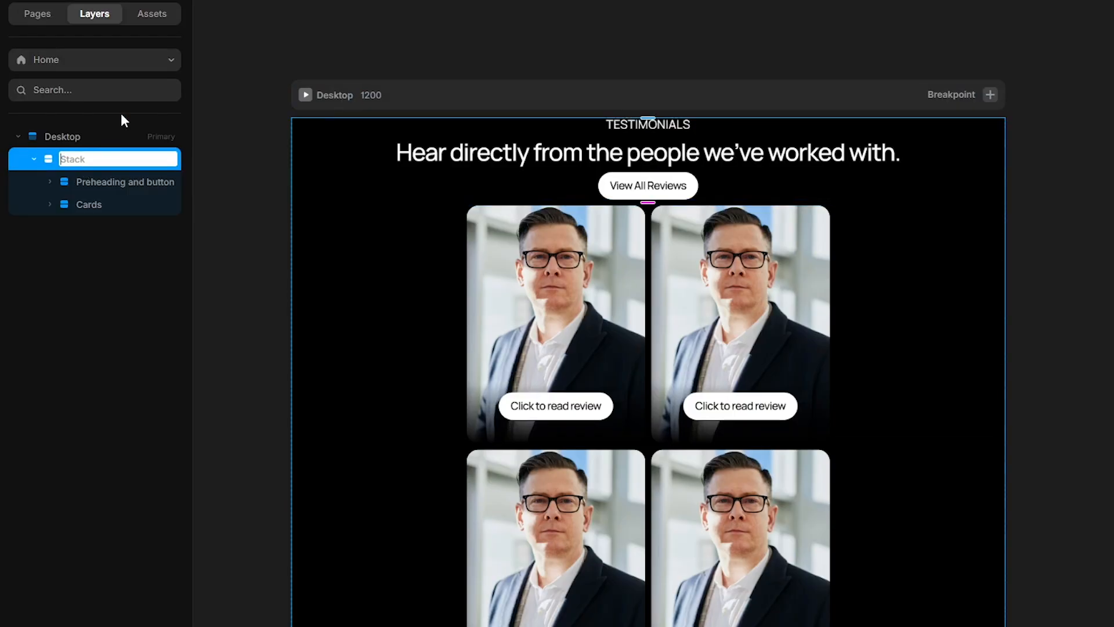
text(Wrapper)
key(Return)
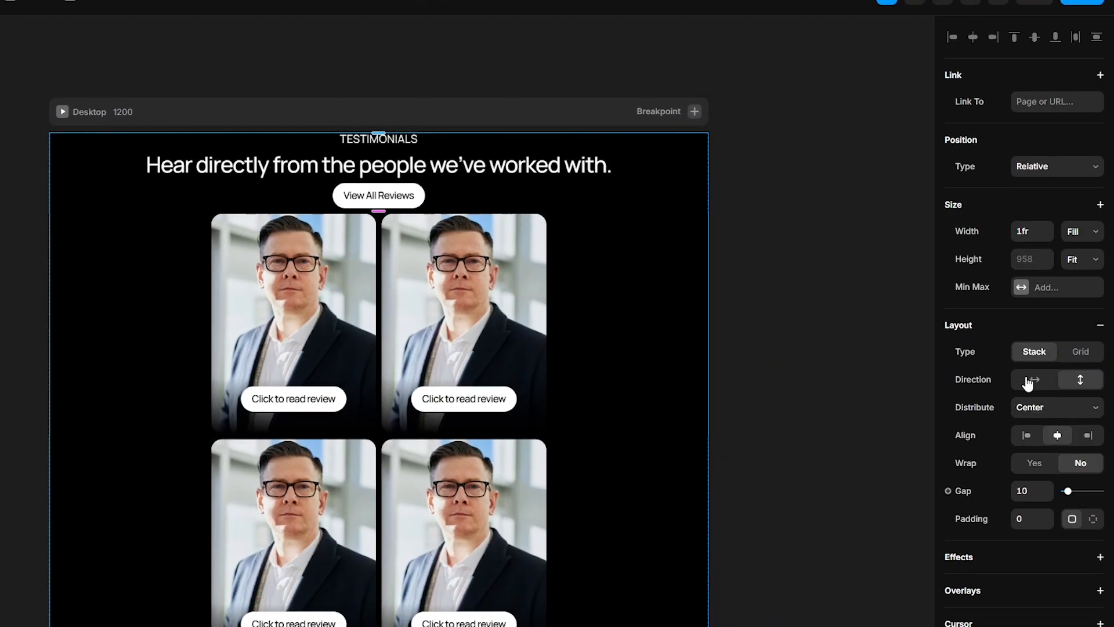
Place the heading group beside the cards, let the headline wrap, widen the label, and left-align the group.
click(1034, 379)
click(119, 356)
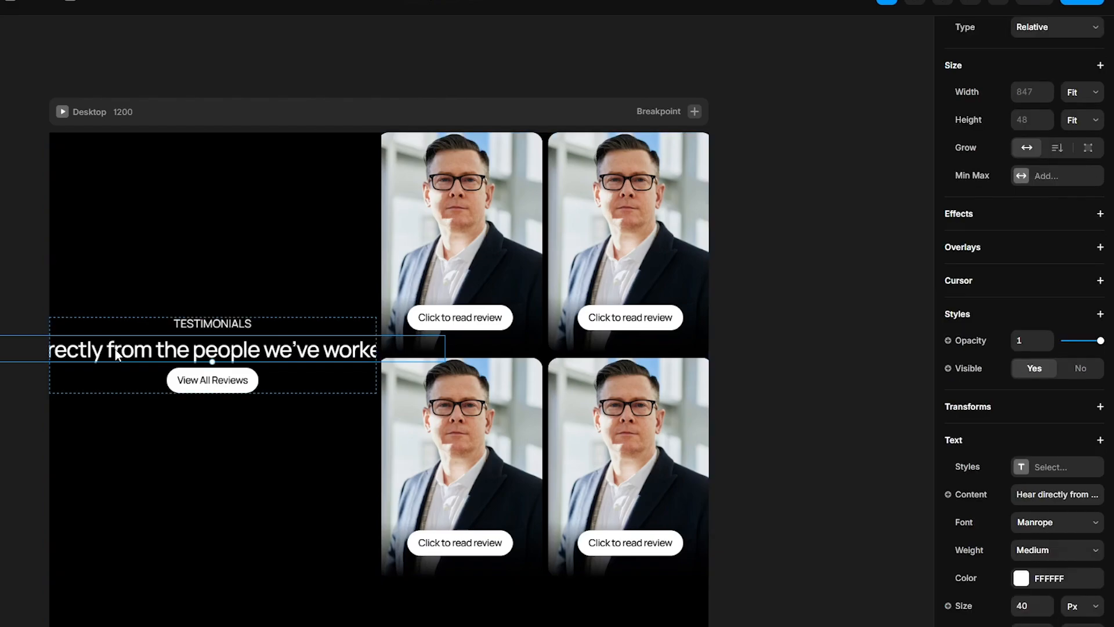
click(1081, 92)
click(1081, 129)
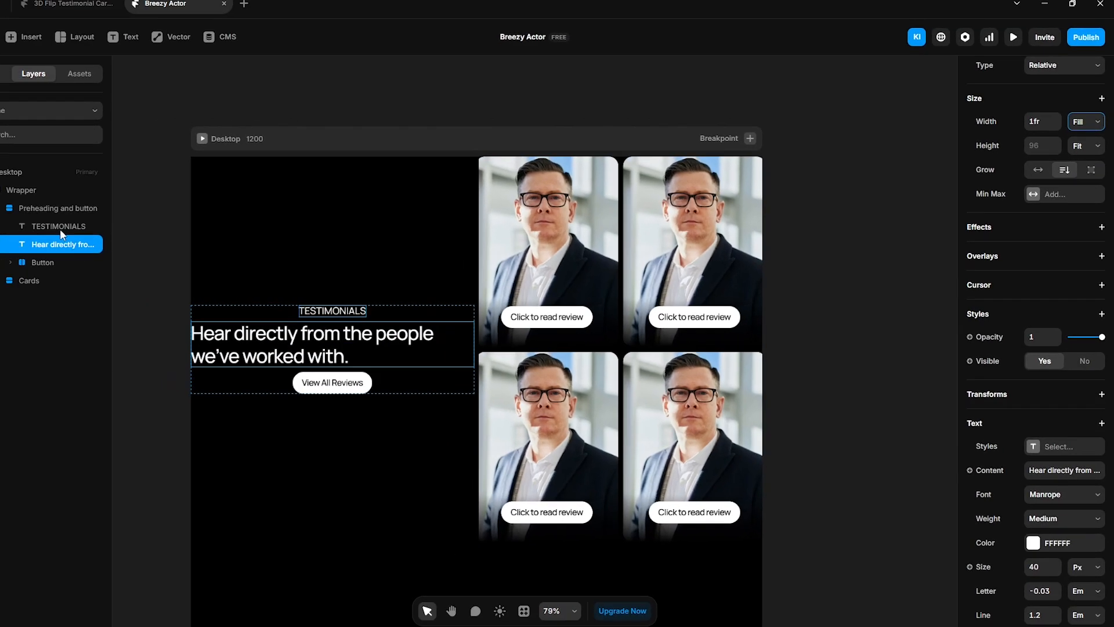
click(64, 229)
click(1077, 132)
click(1080, 175)
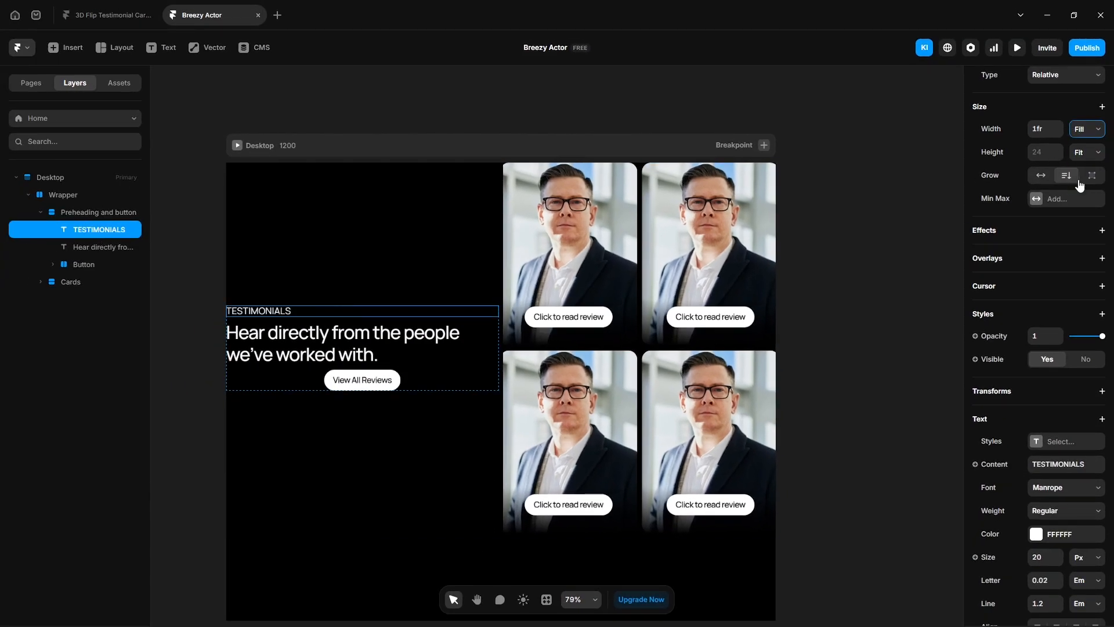
click(84, 213)
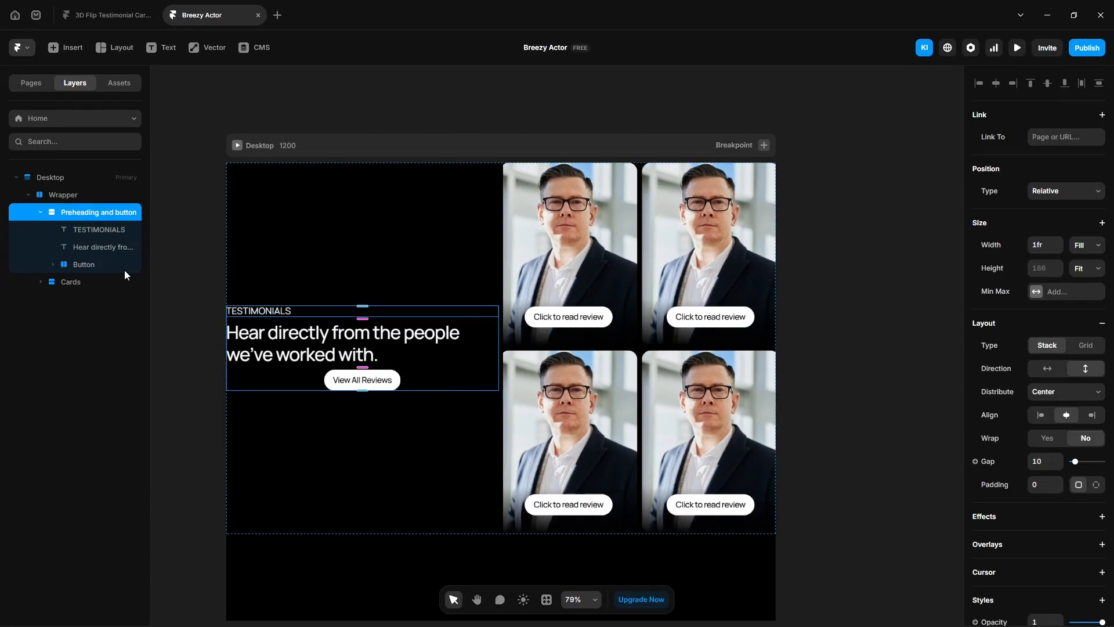
click(1041, 414)
Wrap Wrapper in a Container stack padded 40 top and bottom, 20 right and left.
click(63, 197)
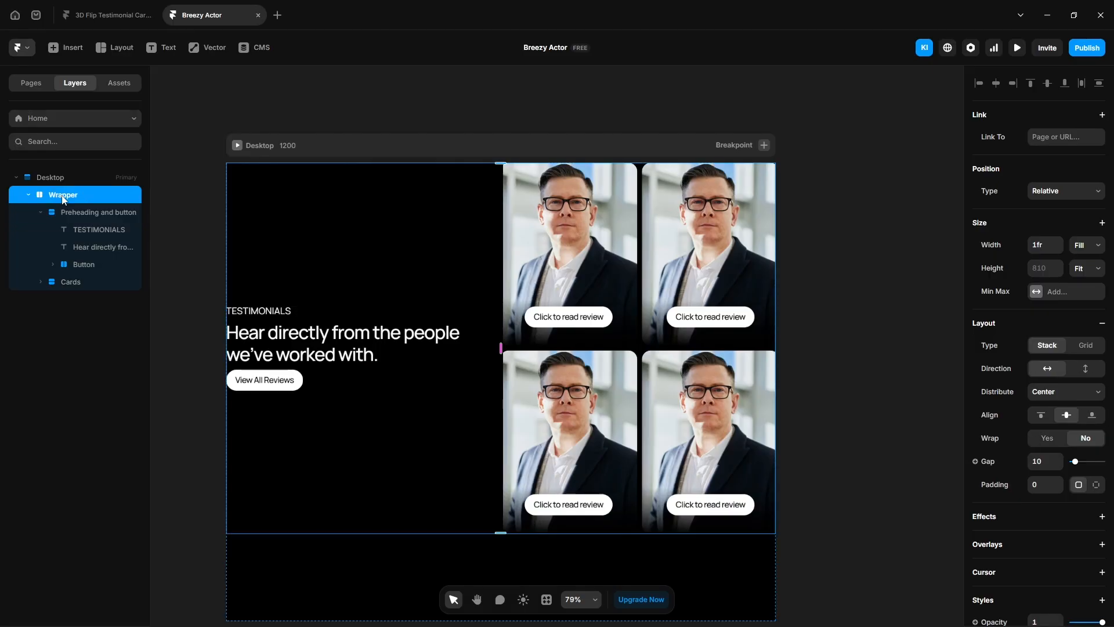
key(ctrl+Return)
double_click(58, 194)
text(C)
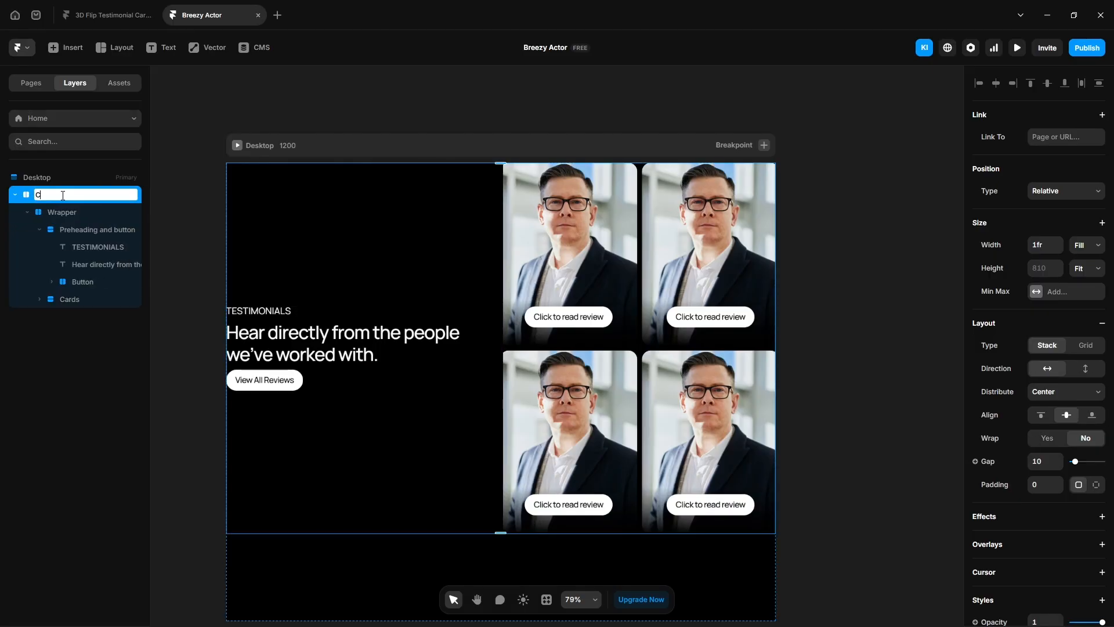
text(ontaine)
text(r)
click(1041, 510)
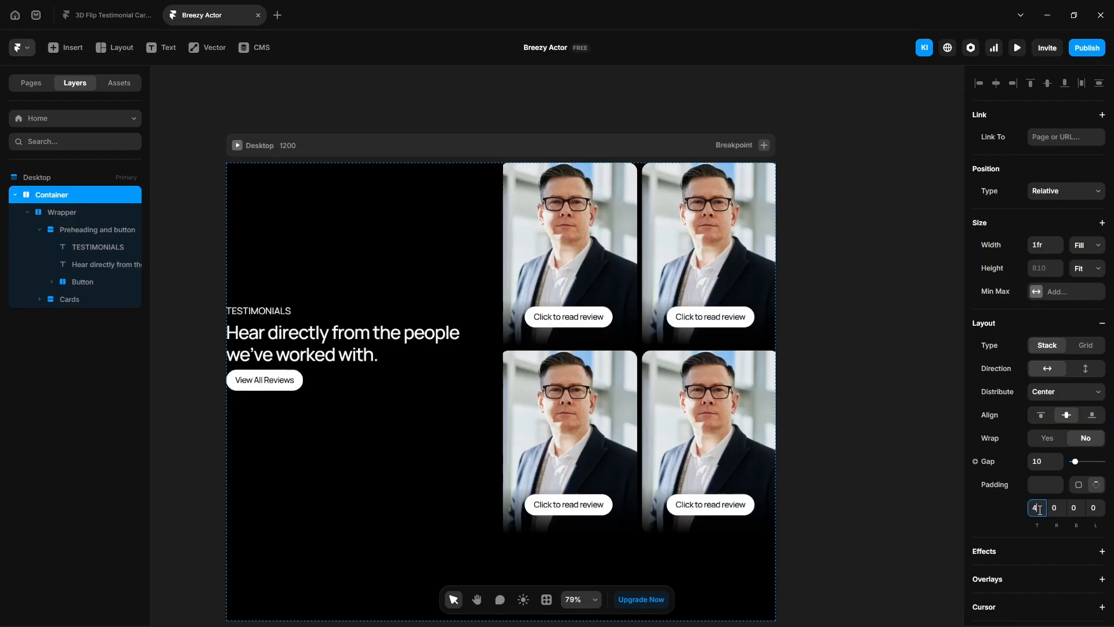
text(40)
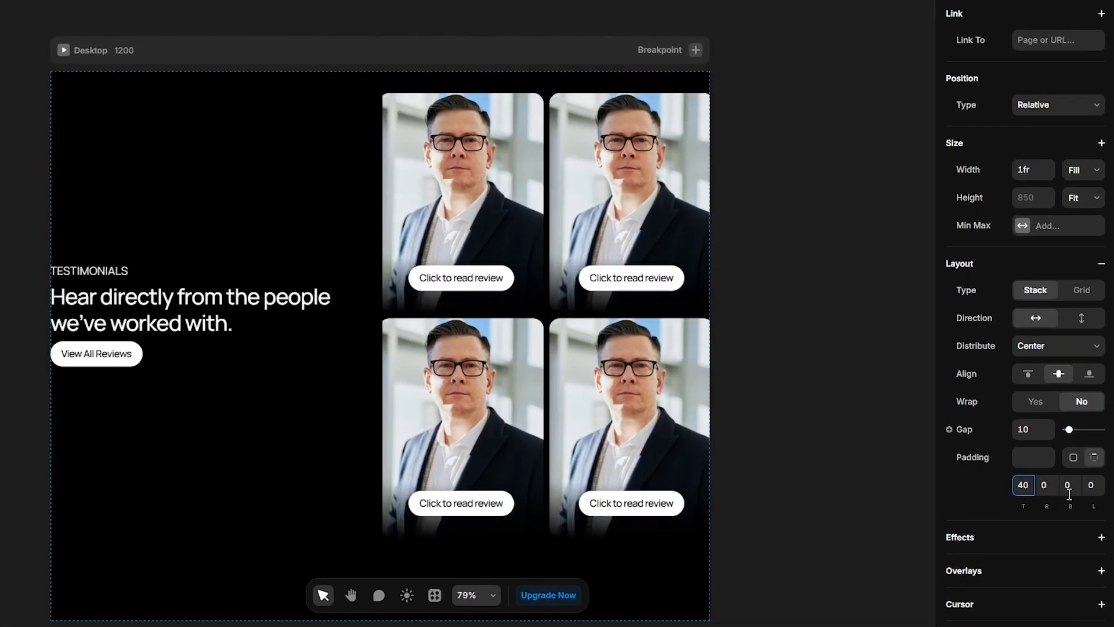
click(1071, 491)
click(1046, 485)
text(20)
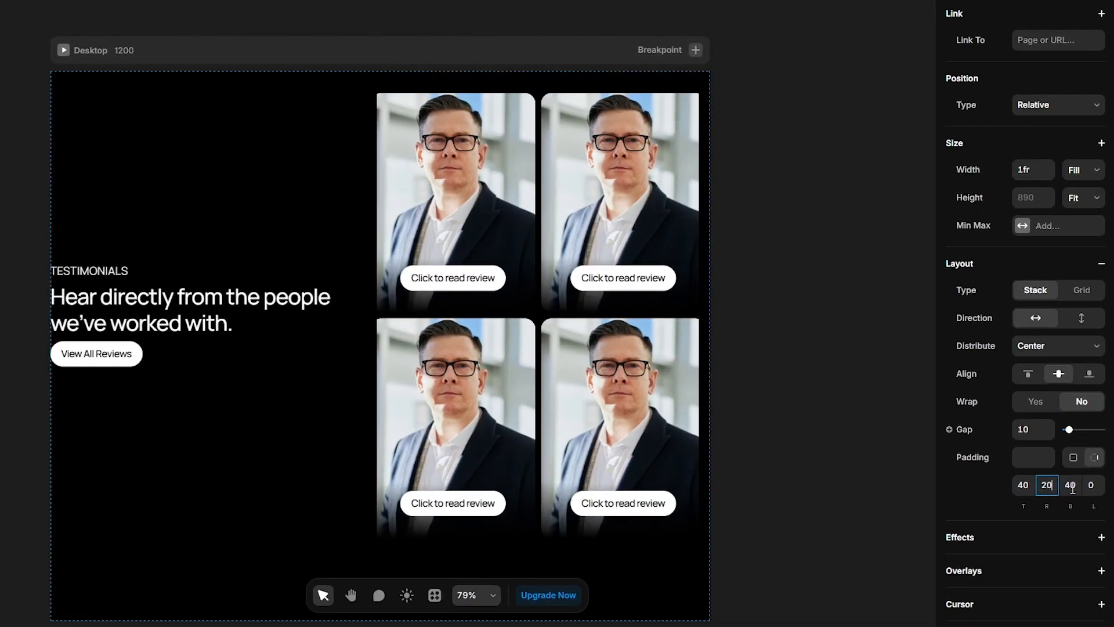
click(1094, 490)
Finish the 20 px left padding and make the main heading Semibold.
text(20)
scroll(212, 268, down, 2)
click(212, 266)
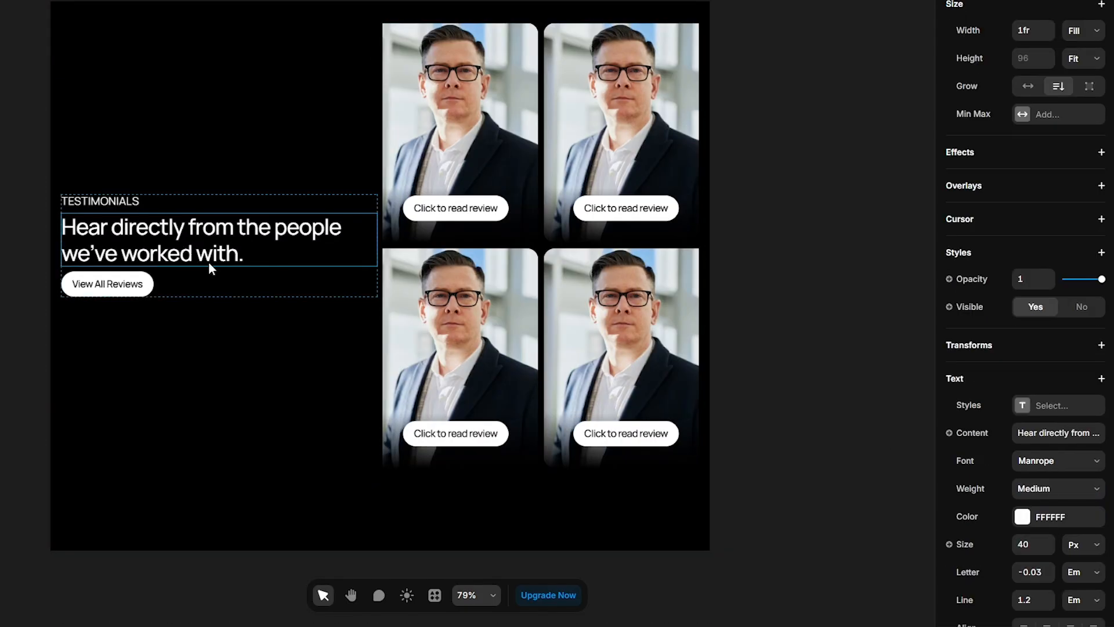
click(1032, 488)
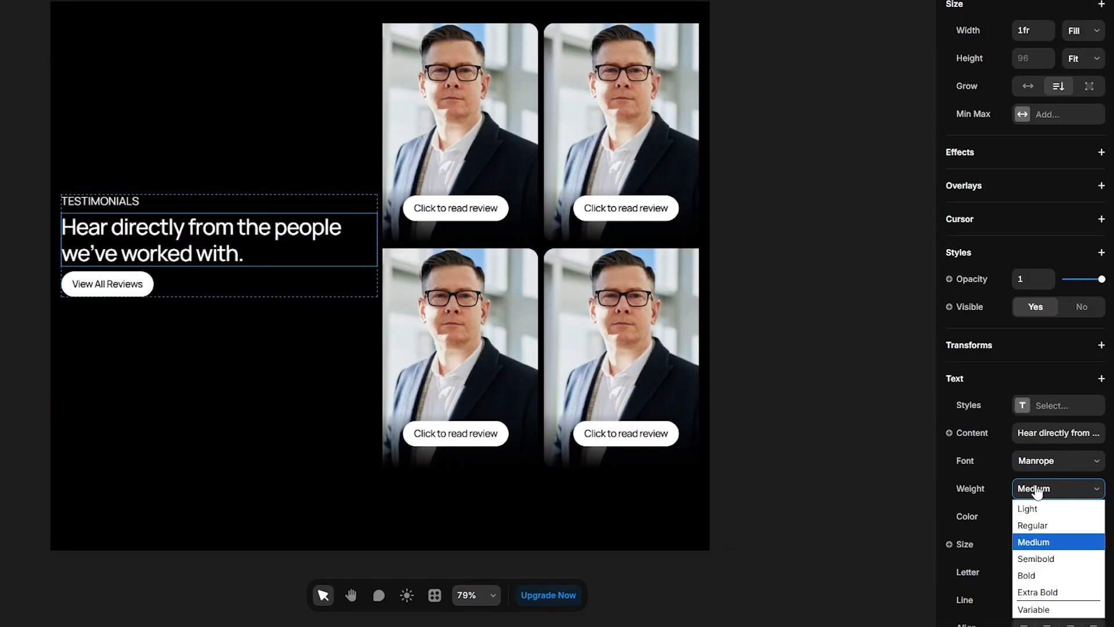
click(1050, 558)
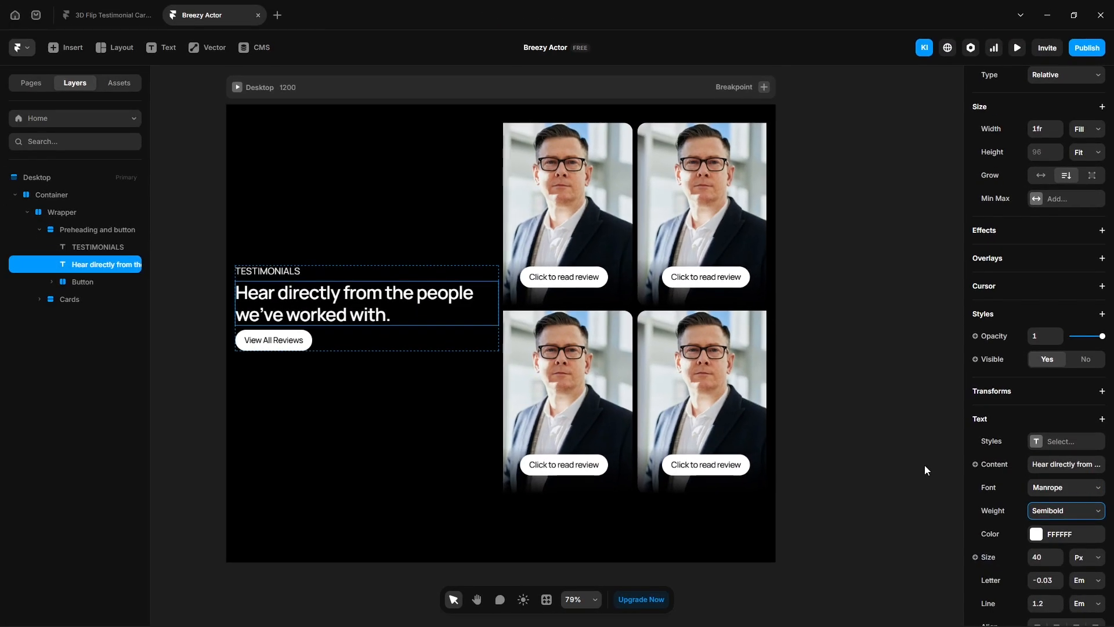
Set a 20 px gap on both the 'Preheading and button' group and the Cards stack.
click(67, 230)
click(1038, 462)
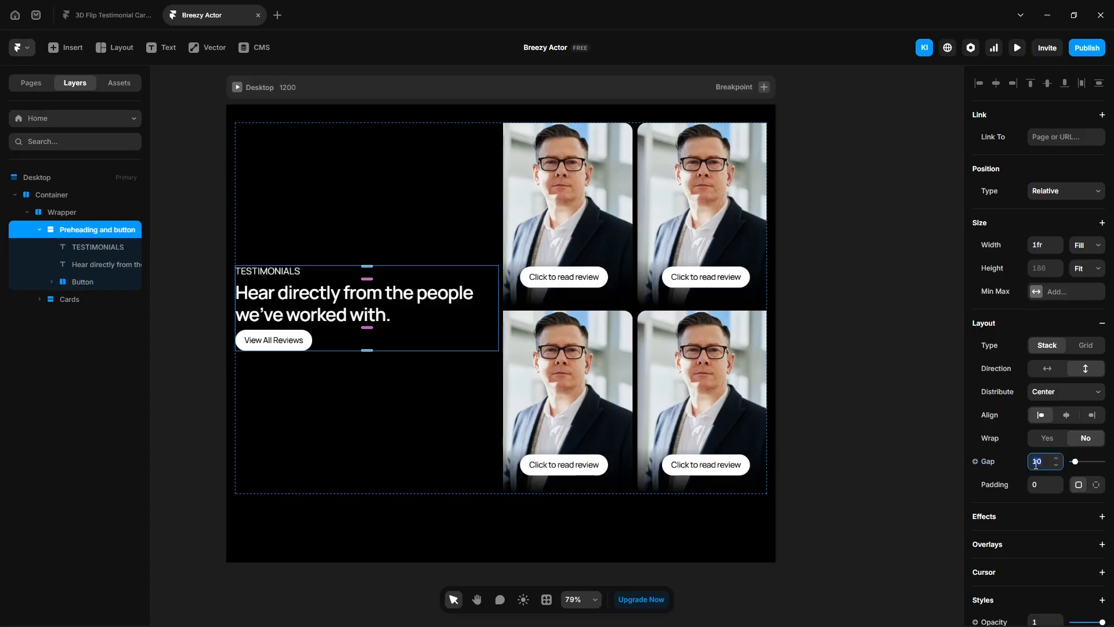
text(20)
key(Return)
click(68, 299)
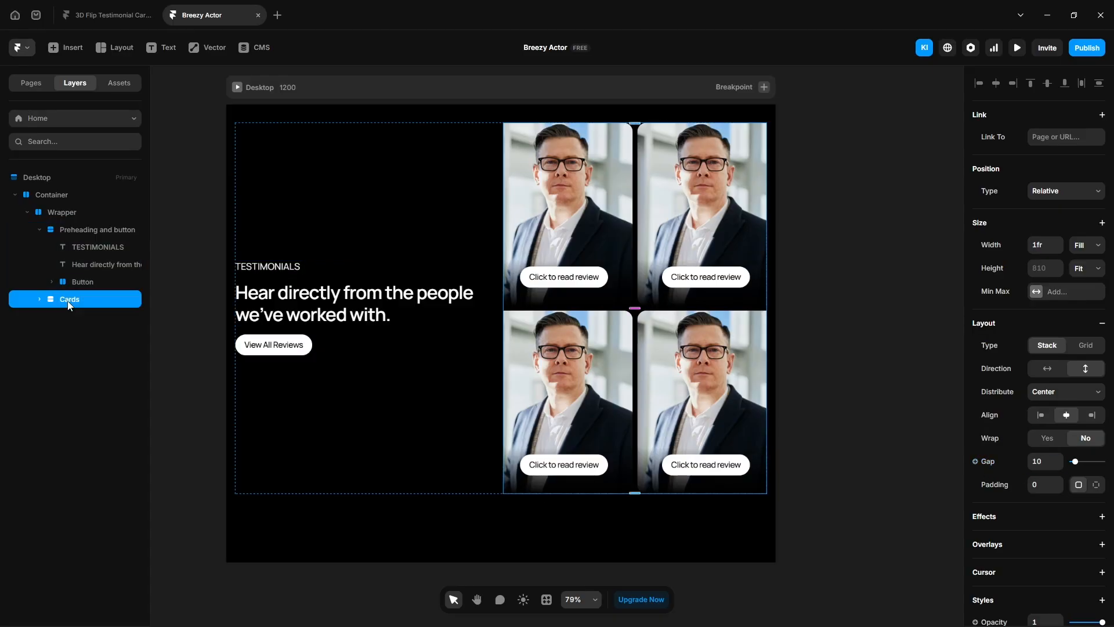
click(1044, 461)
text(20)
key(Return)
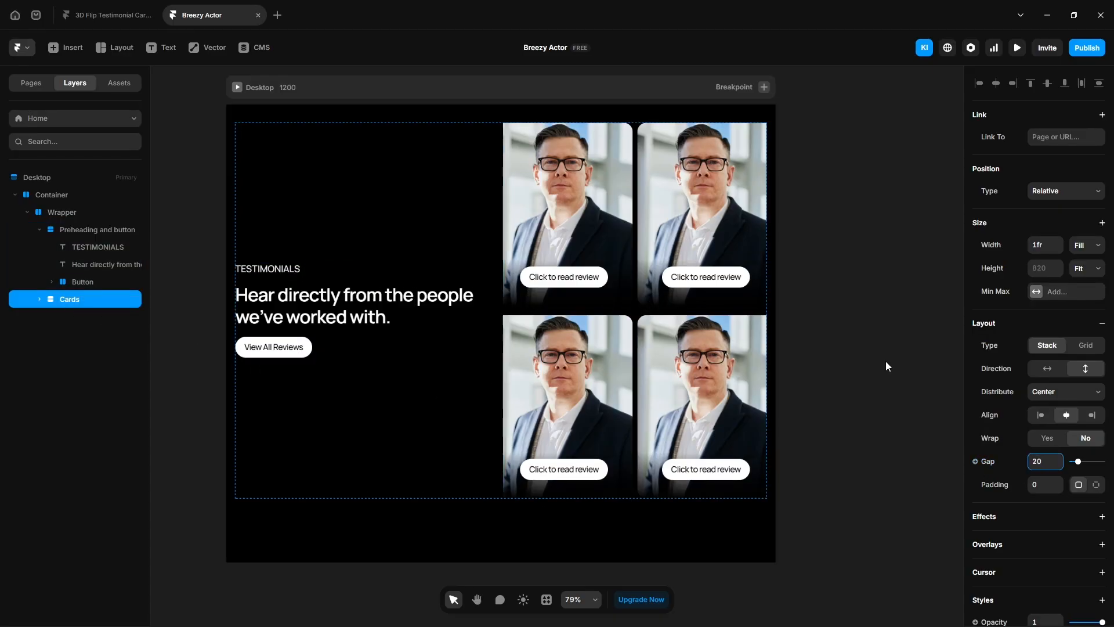
Set the Bottom row's gap between its cards to 15 px.
click(40, 300)
click(82, 316)
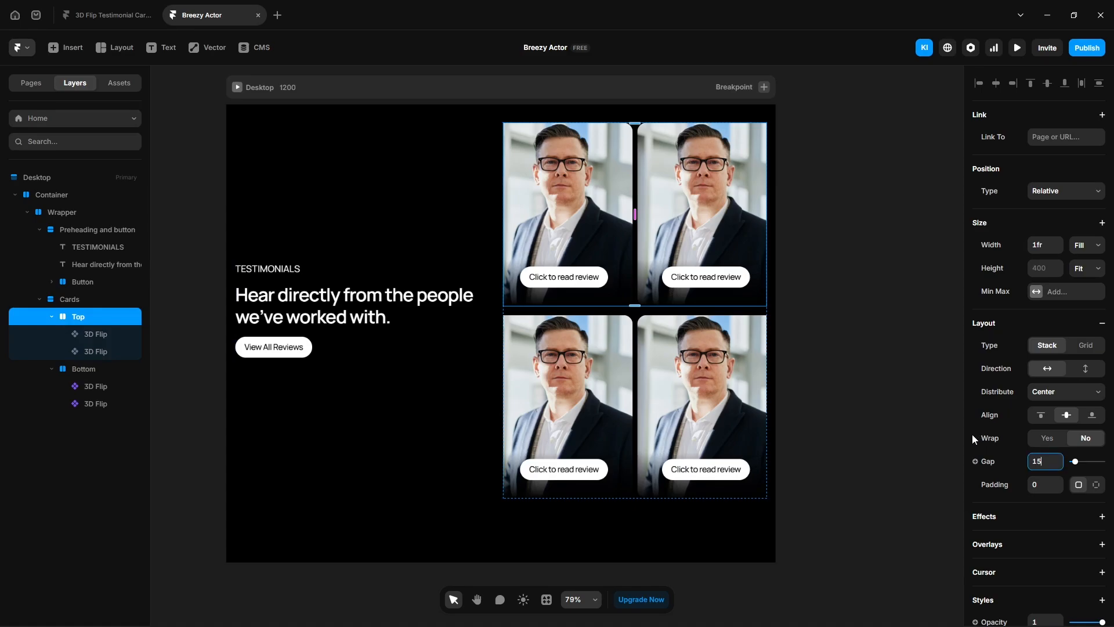
click(77, 371)
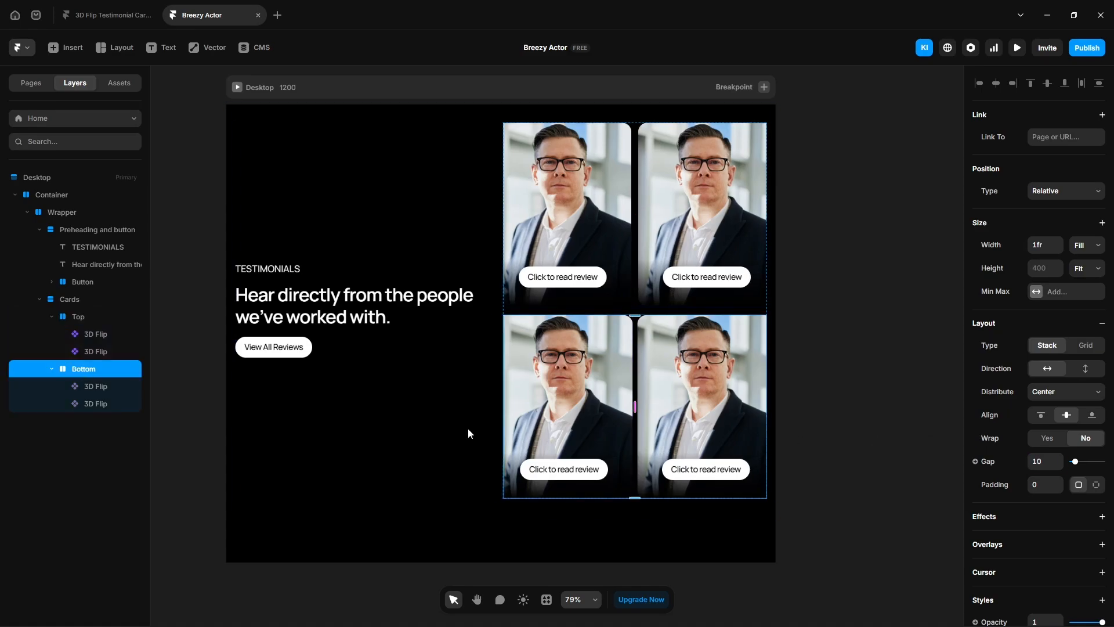
click(1042, 462)
text(15)
key(Return)
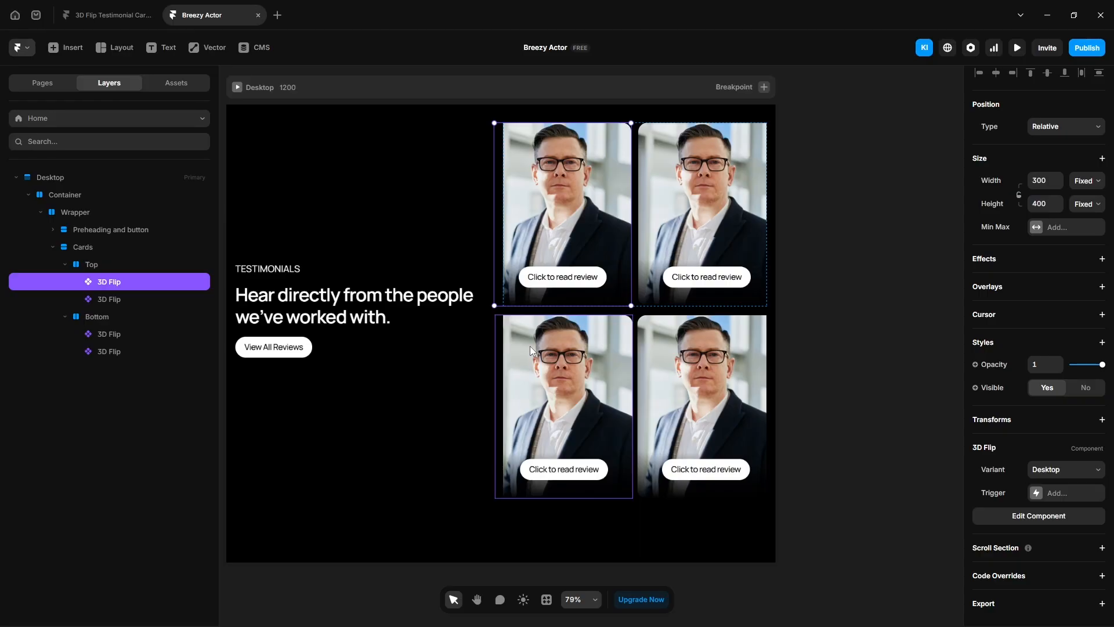
click(1017, 48)
click(671, 222)
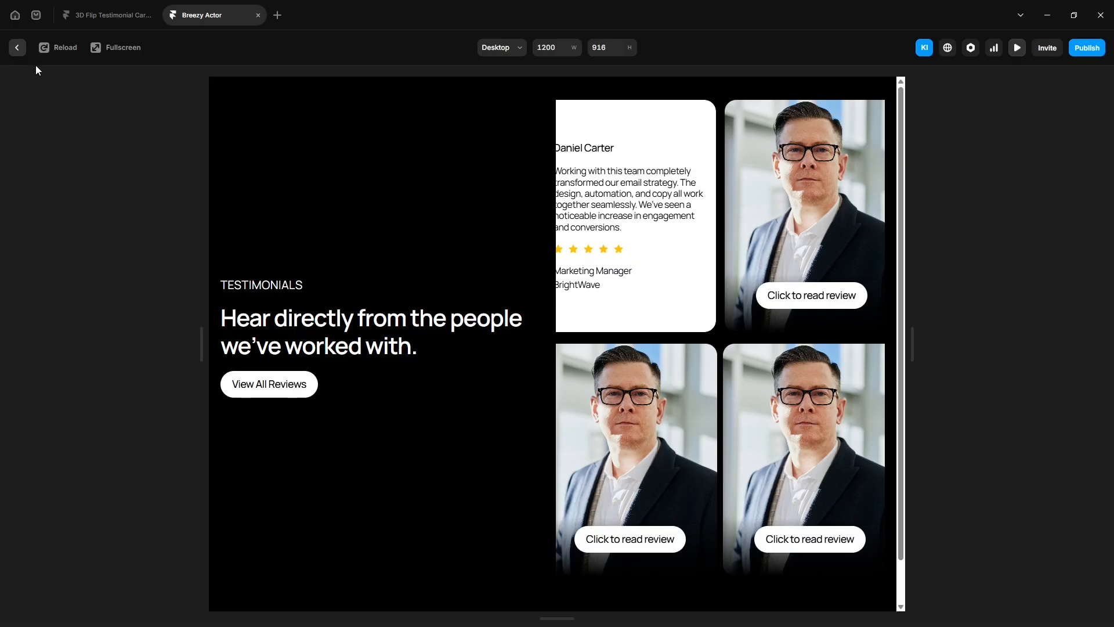
key(Escape)
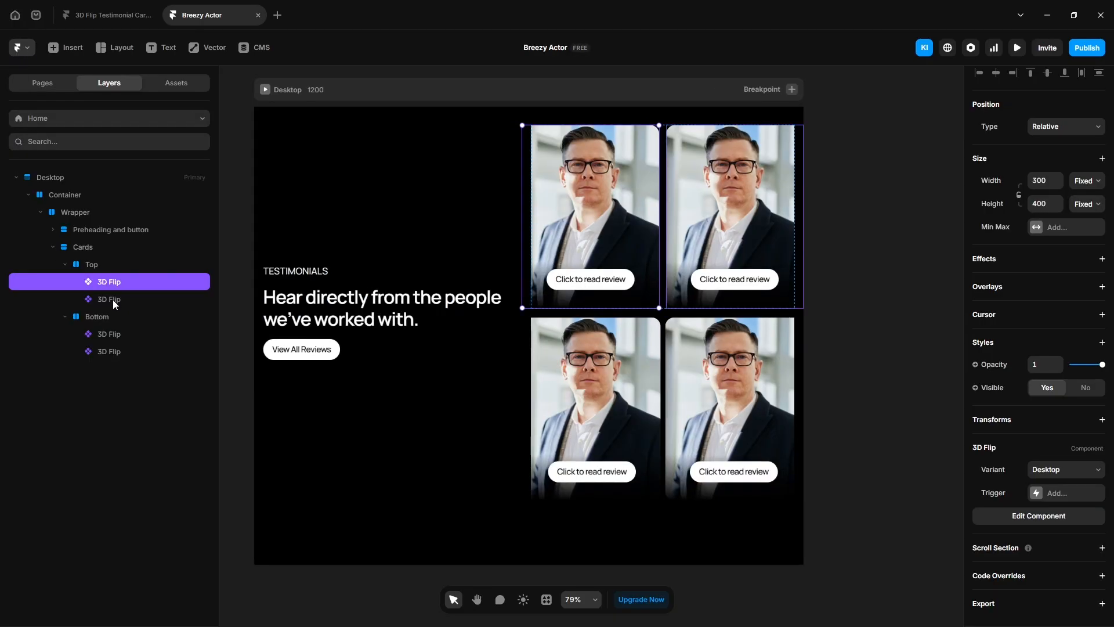
Select all four 3D Flip cards and make their width and height fit content.
shift+click(112, 301)
shift+click(107, 333)
shift+click(110, 348)
click(1087, 190)
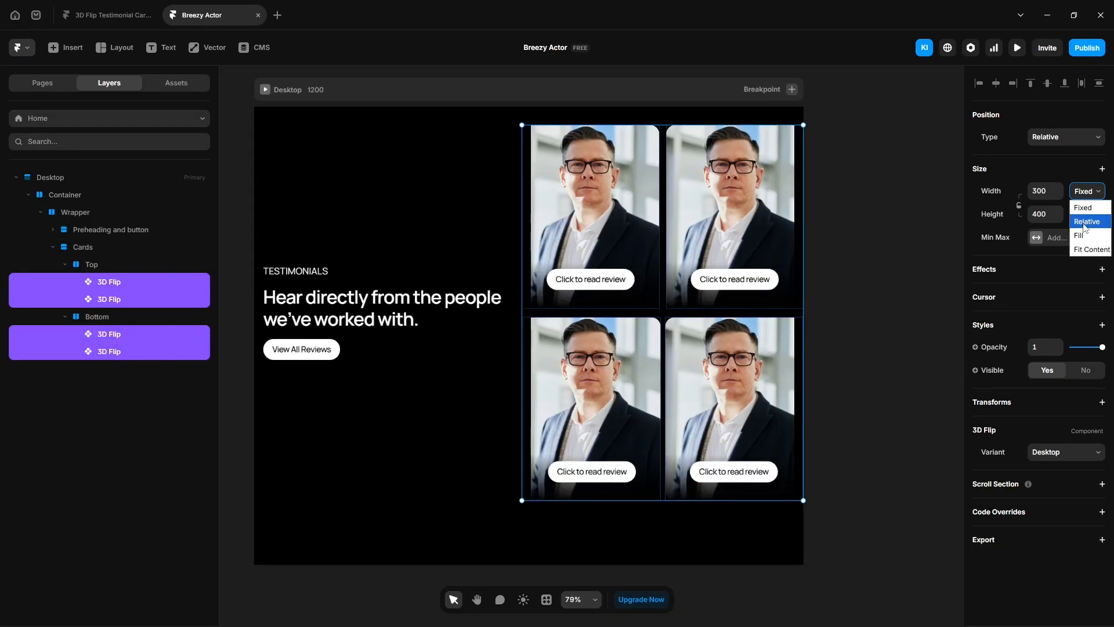
click(1085, 249)
click(1083, 214)
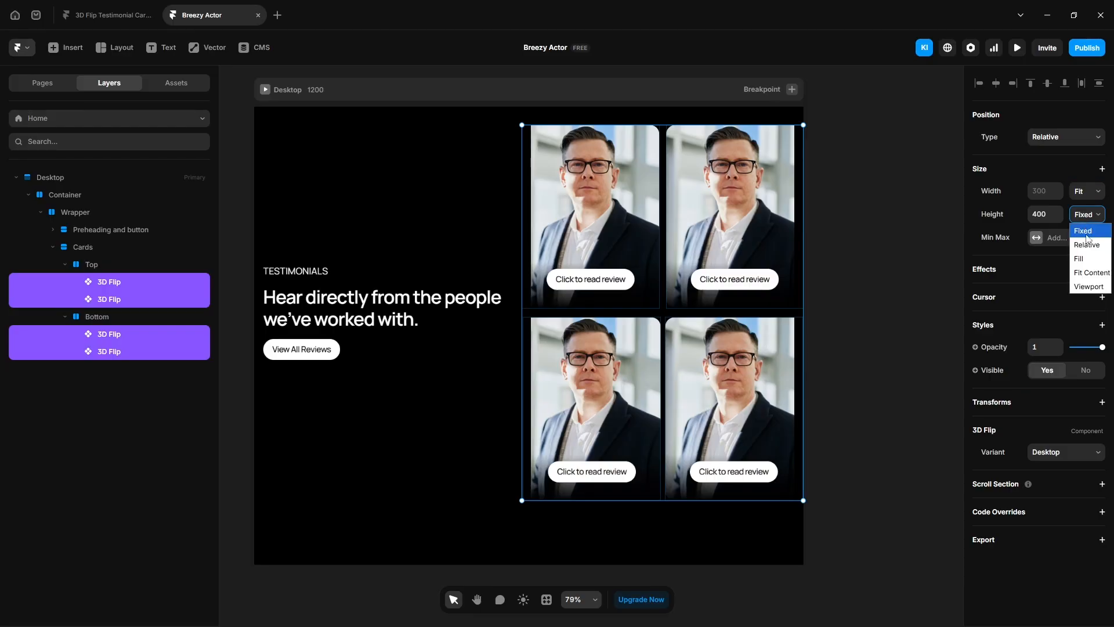
click(1087, 272)
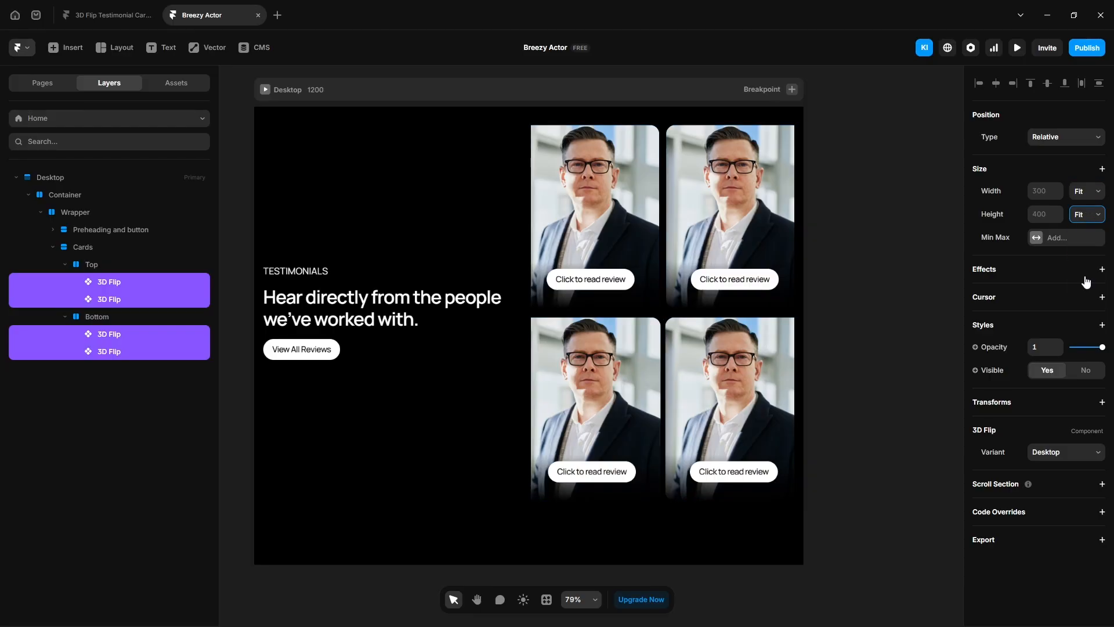
Make the Top row fit its cards' width and set its overflow to Visible.
click(106, 265)
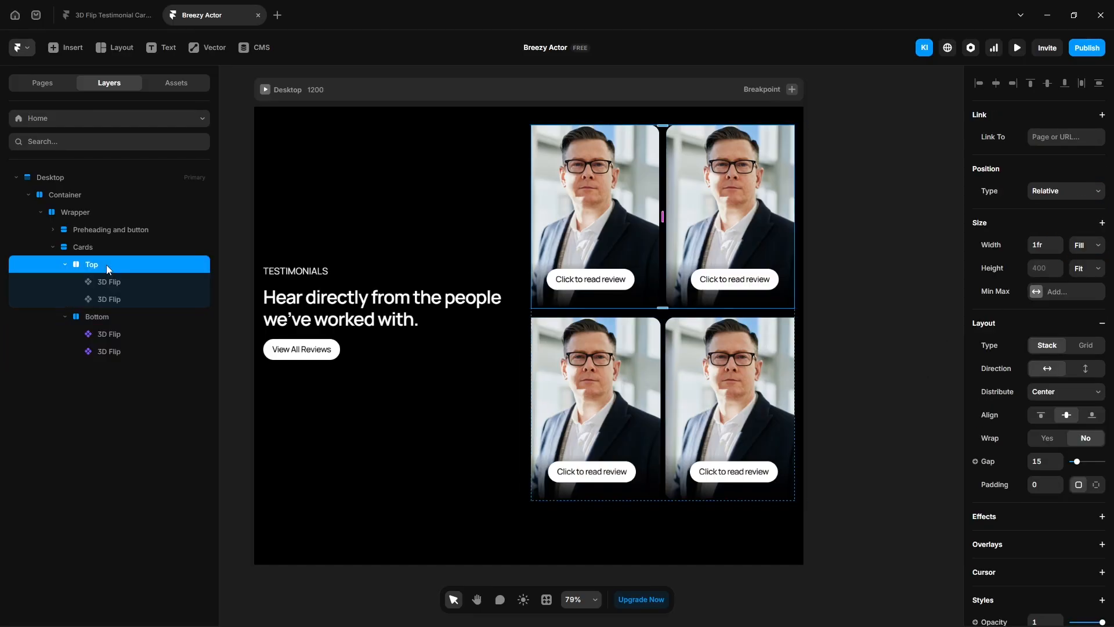
click(1079, 251)
click(1082, 301)
scroll(1016, 421, down, 5)
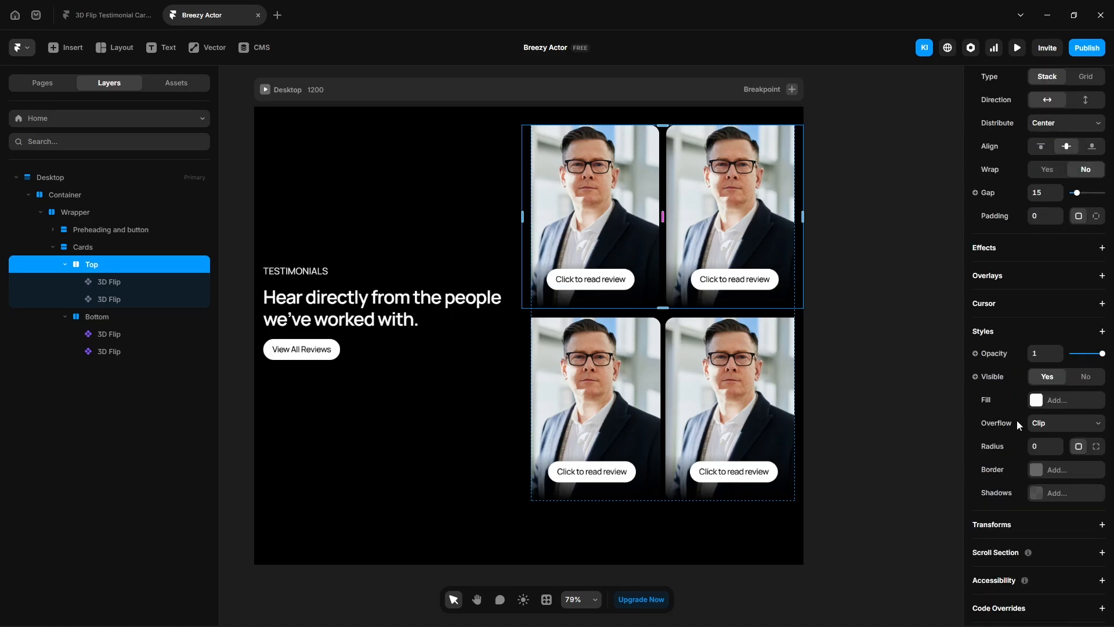
scroll(1016, 420, down, 1)
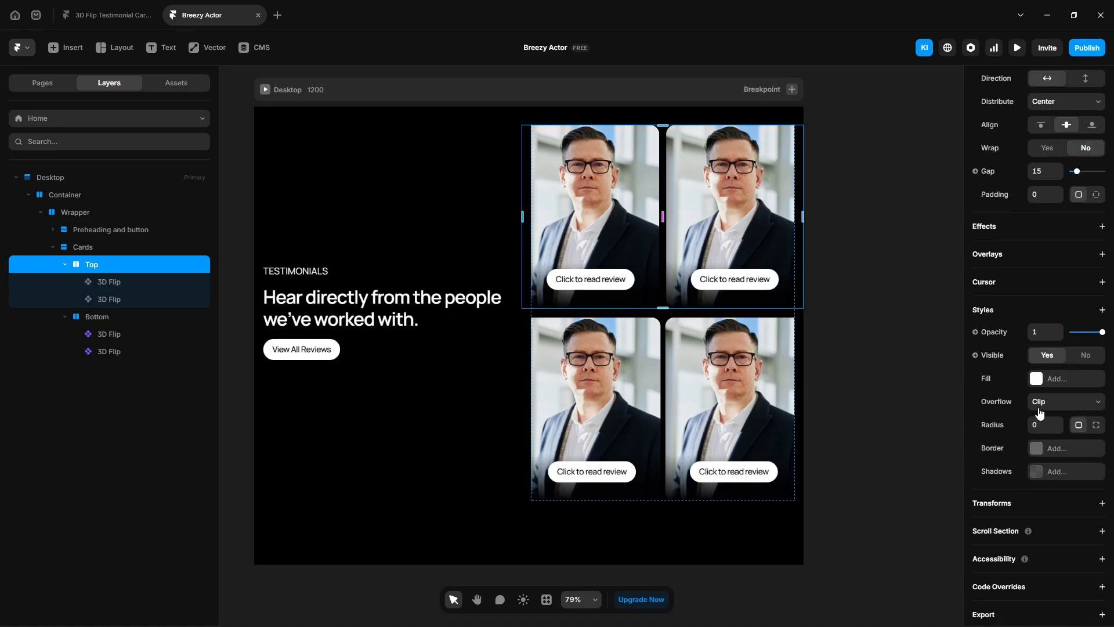
click(1039, 409)
click(1043, 434)
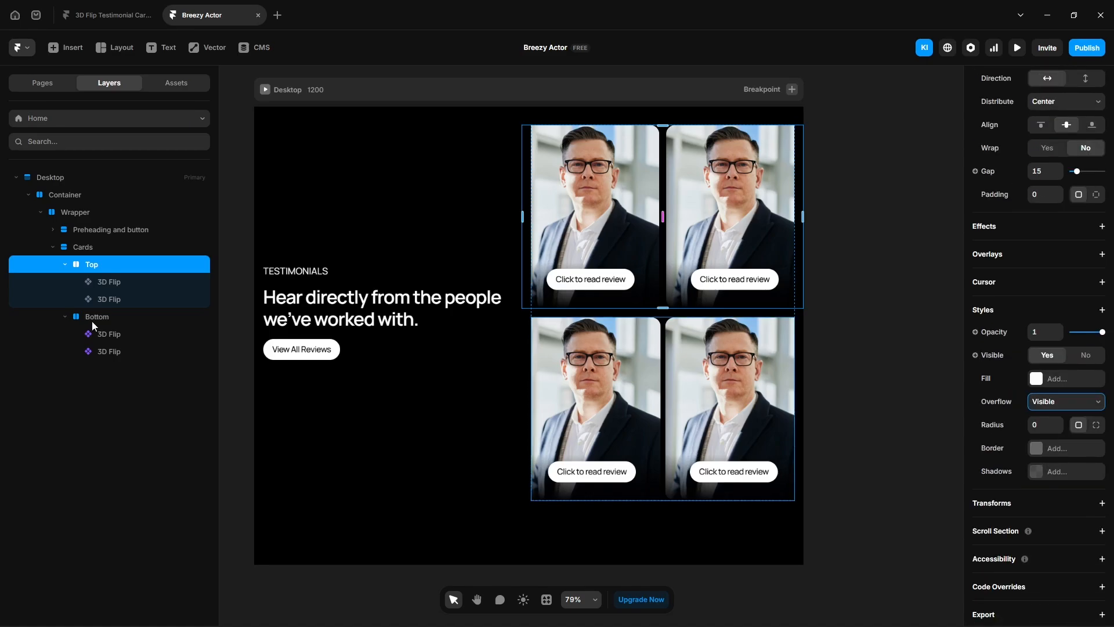
Make the Bottom row fit its cards' width and set its overflow to Visible.
click(92, 321)
click(1087, 245)
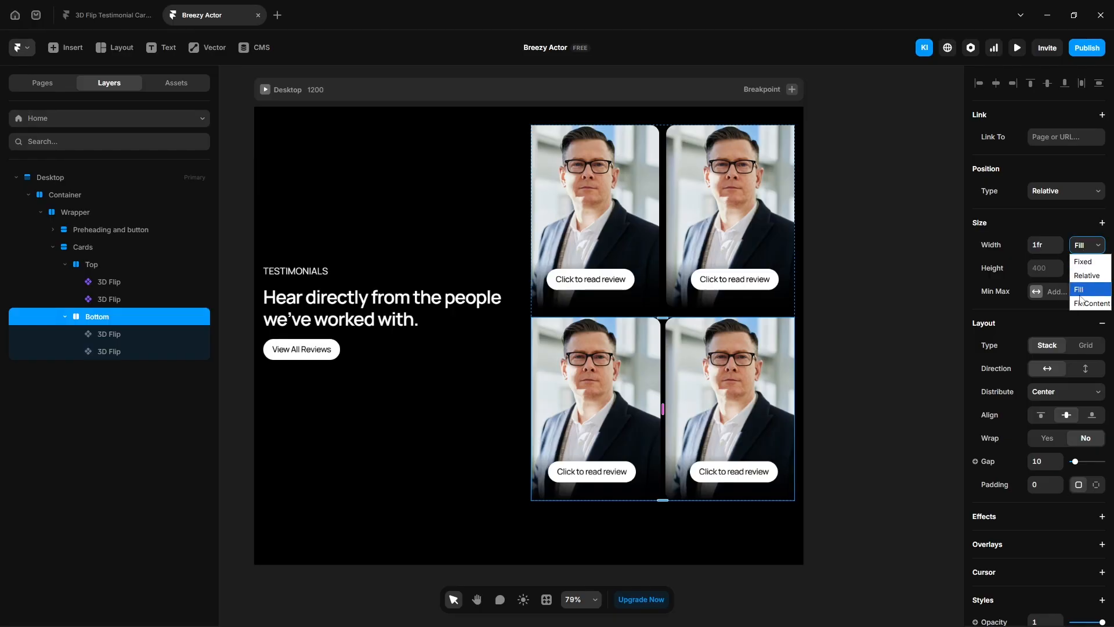
click(1074, 304)
scroll(1032, 464, down, 5)
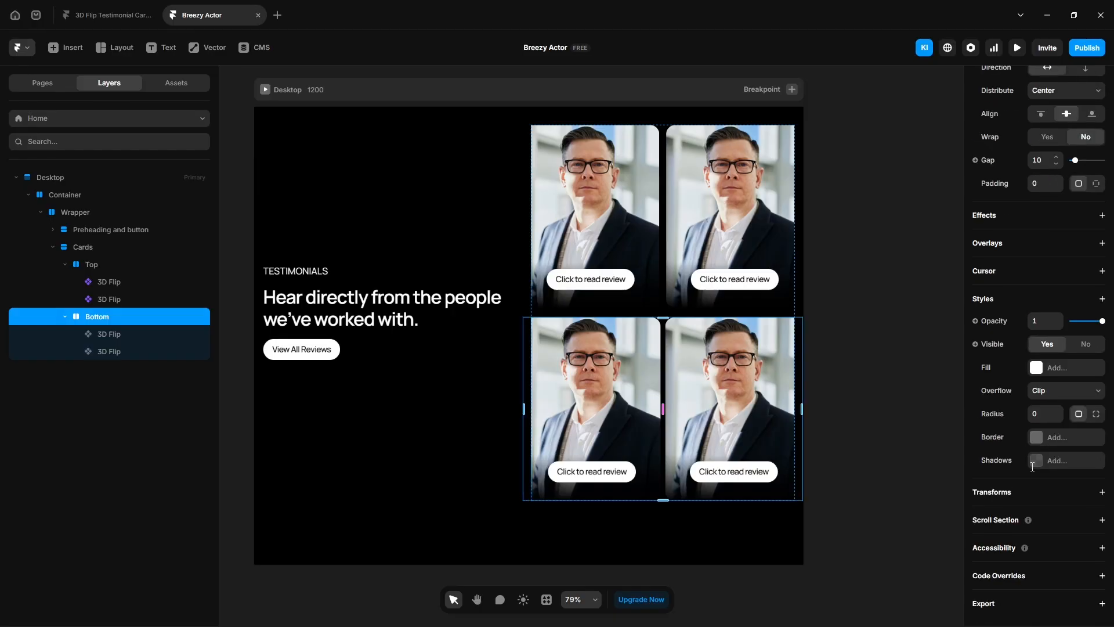
click(1044, 391)
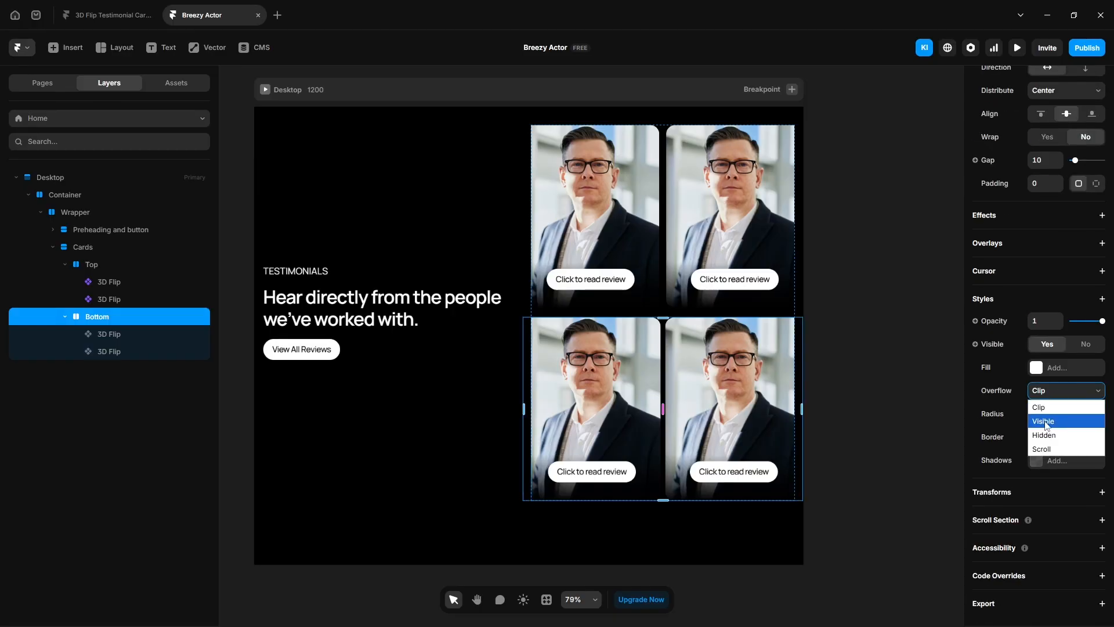
click(1044, 422)
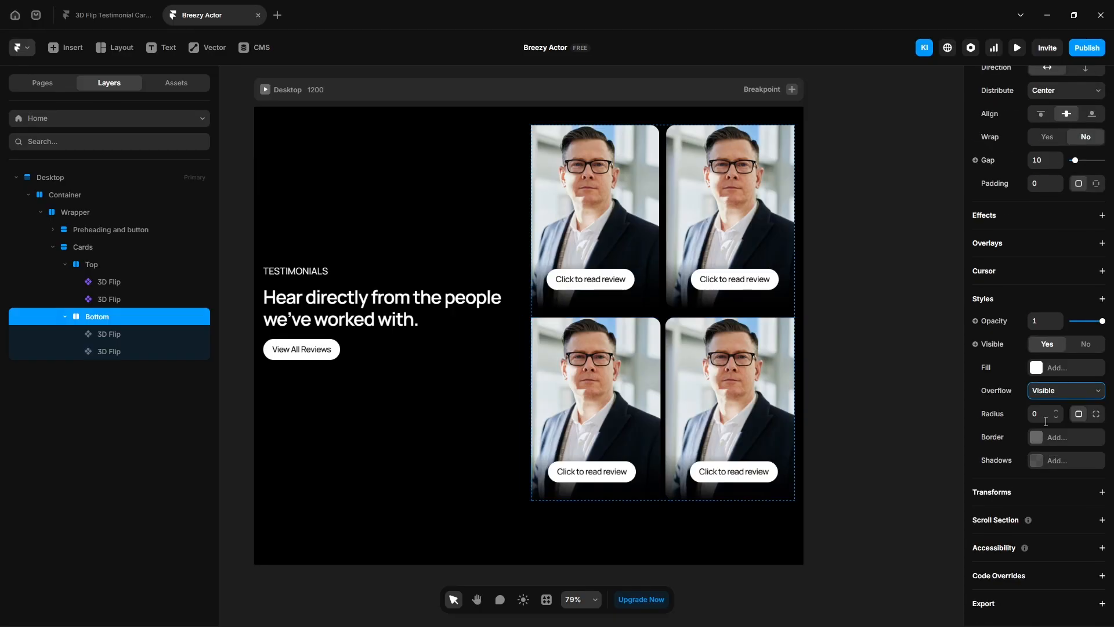
Set the Cards group's overflow to Visible and make its width fit its rows.
click(93, 251)
click(1067, 403)
click(1064, 432)
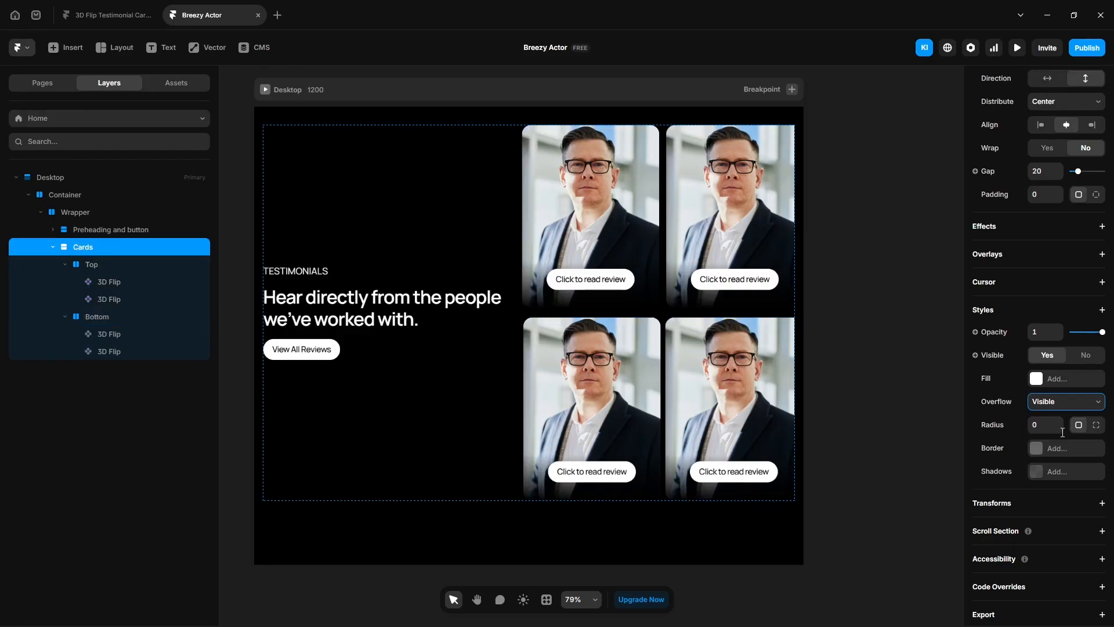
scroll(1068, 447, up, 5)
click(1084, 251)
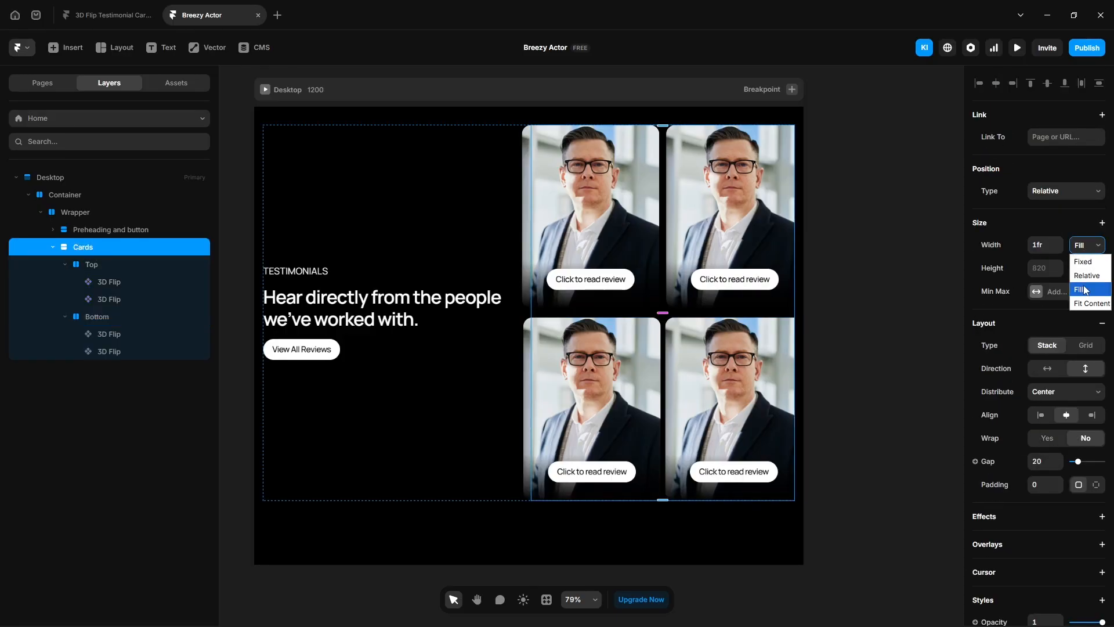
click(1084, 301)
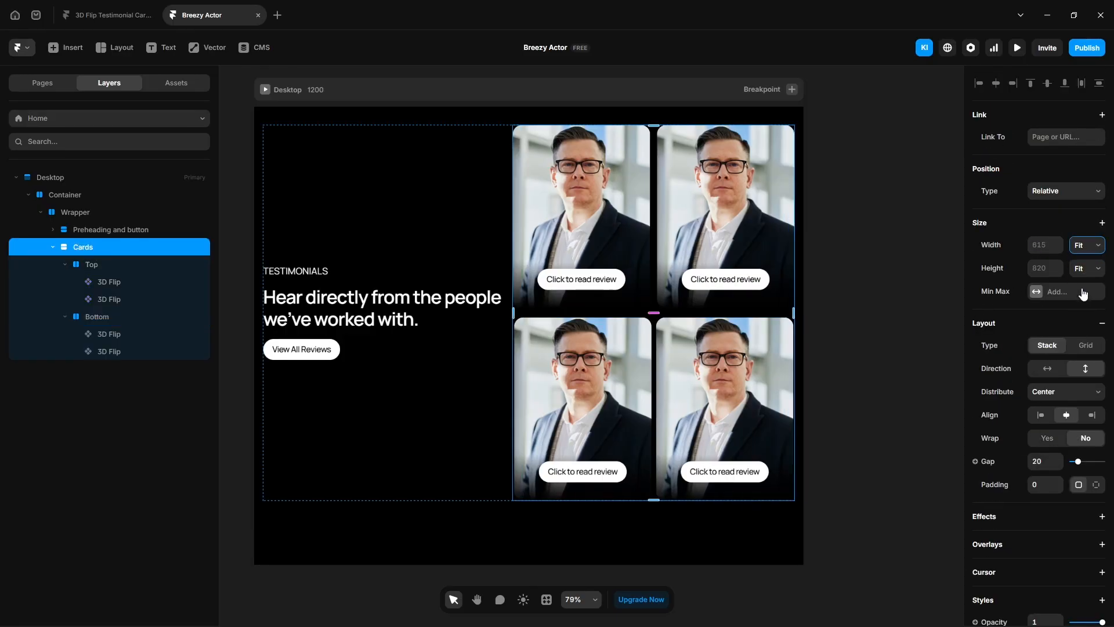
Move up from the heading and subtitle layers to the Wrapper and set its overflow to Visible.
click(122, 231)
click(52, 232)
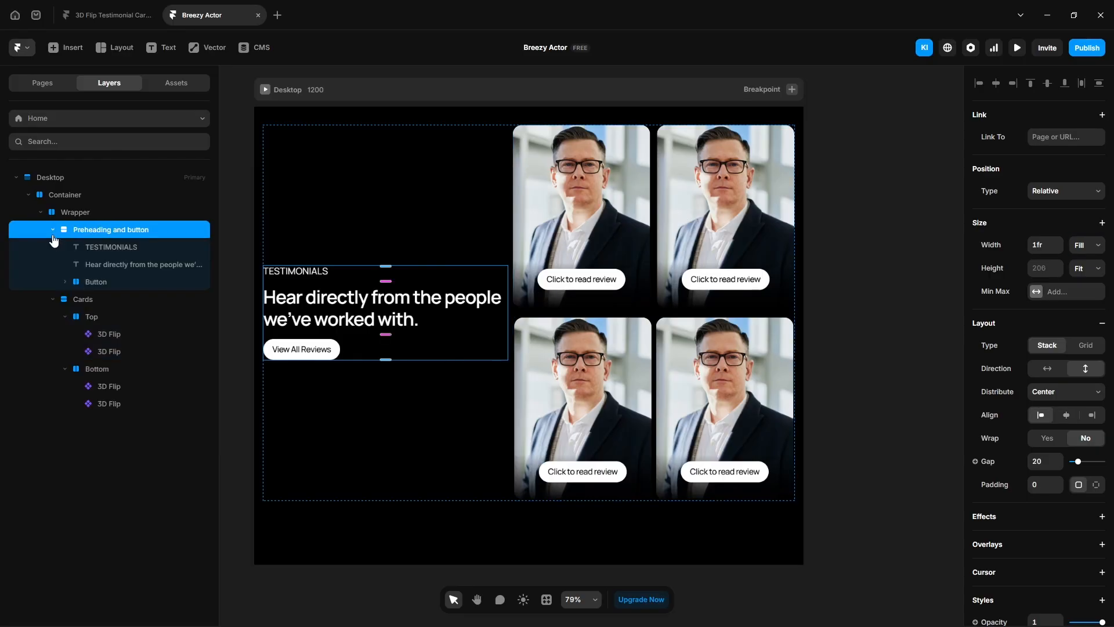
click(63, 247)
scroll(1047, 346, up, 3)
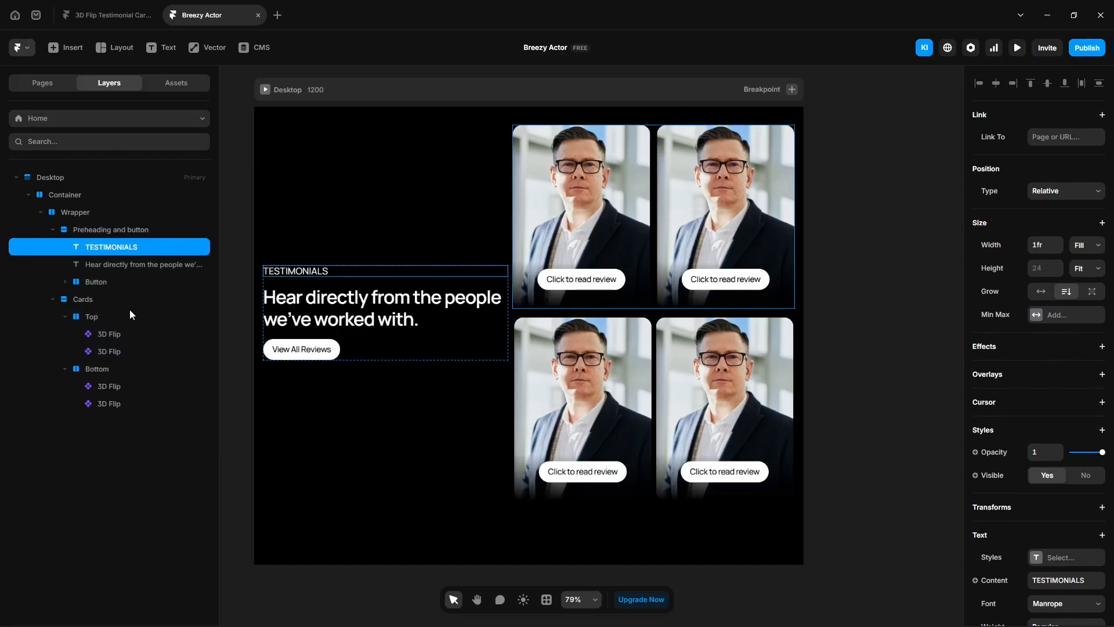
click(102, 266)
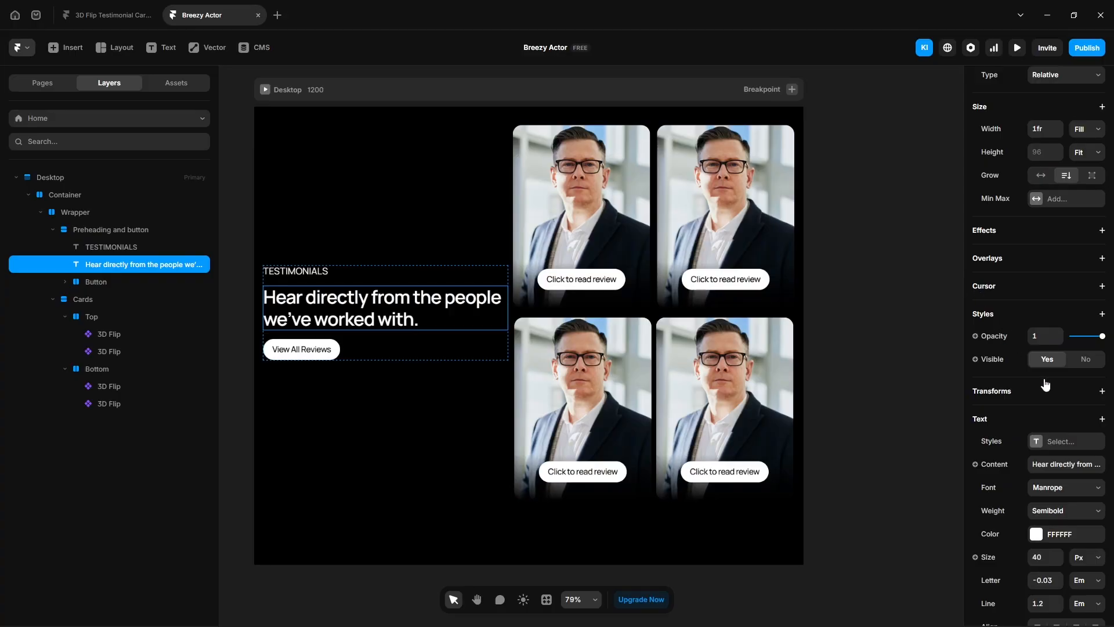
scroll(1046, 386, up, 2)
key(Escape)
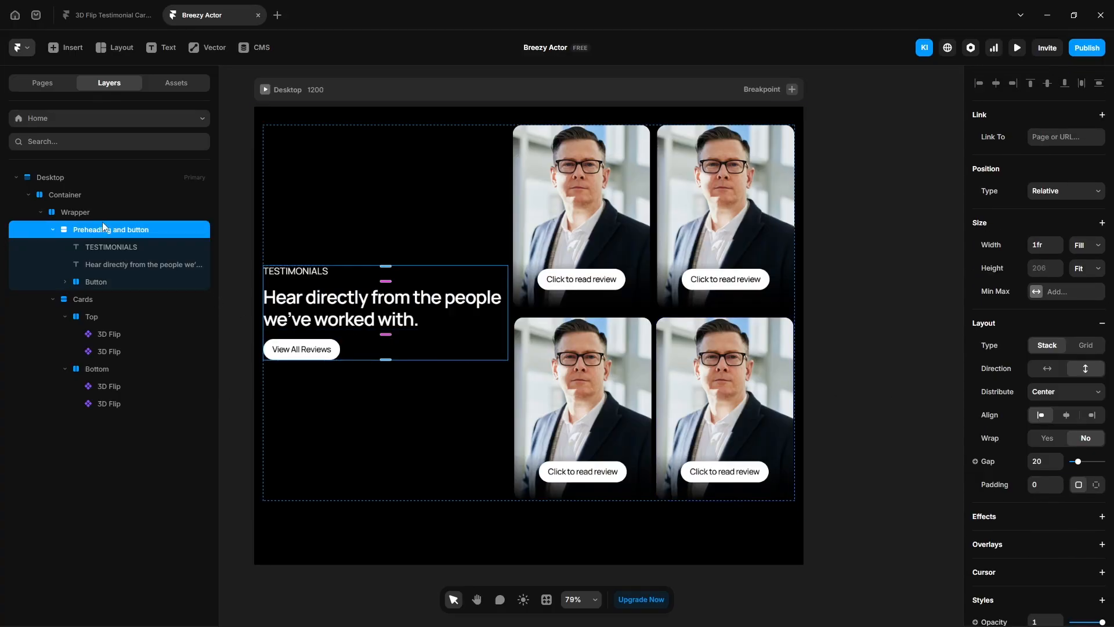
click(107, 212)
scroll(1042, 406, down, 5)
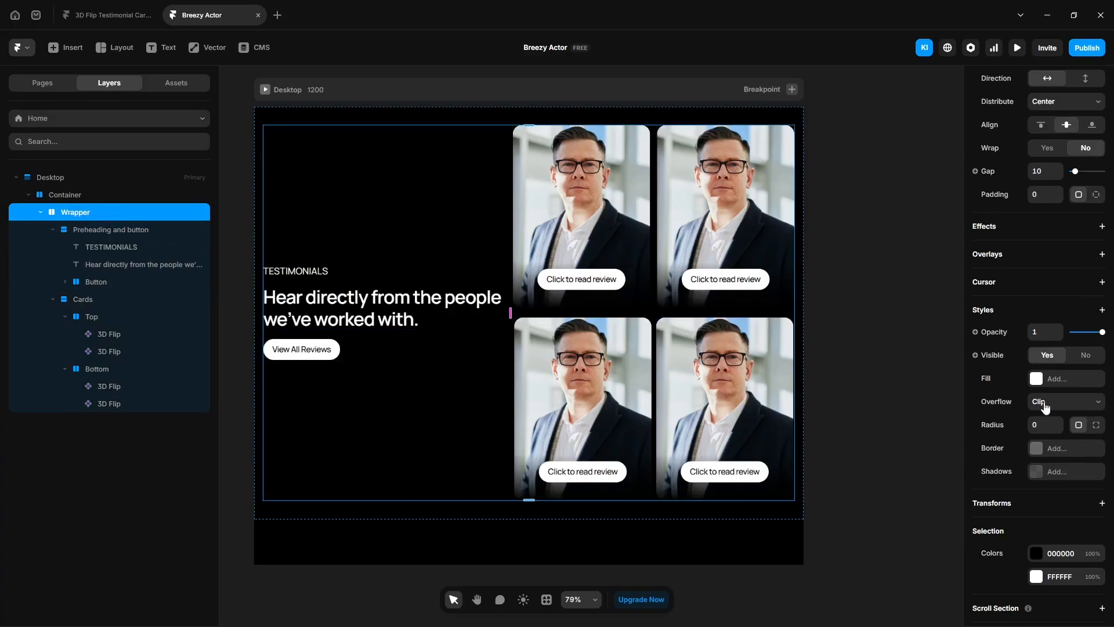
click(1045, 402)
click(1045, 432)
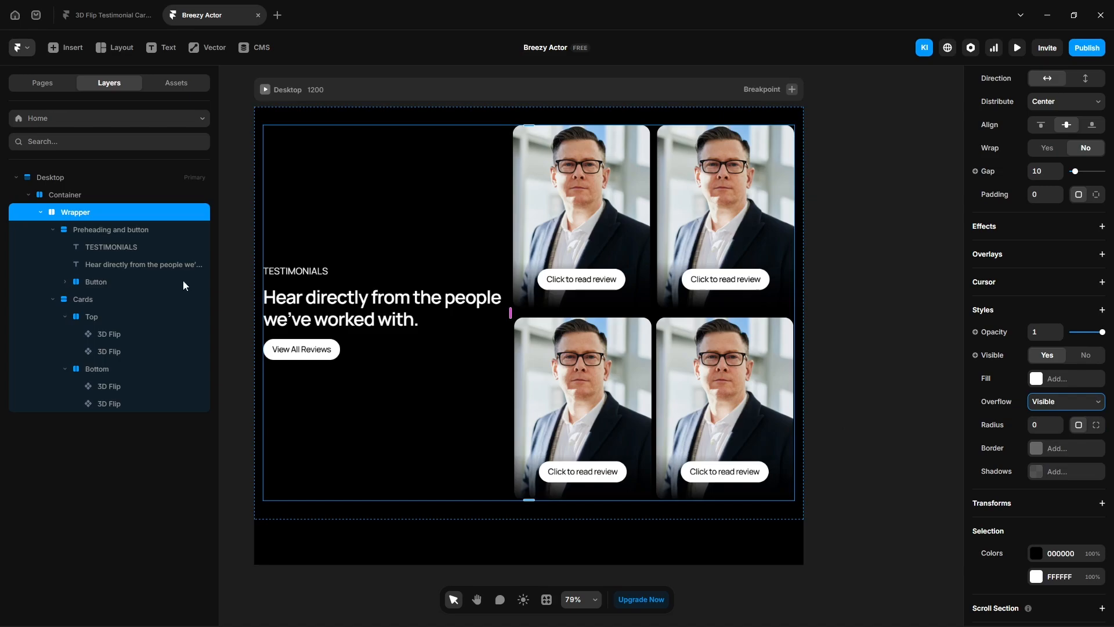
Set the Desktop page frame's overflow to Visible, then deselect everything.
click(78, 198)
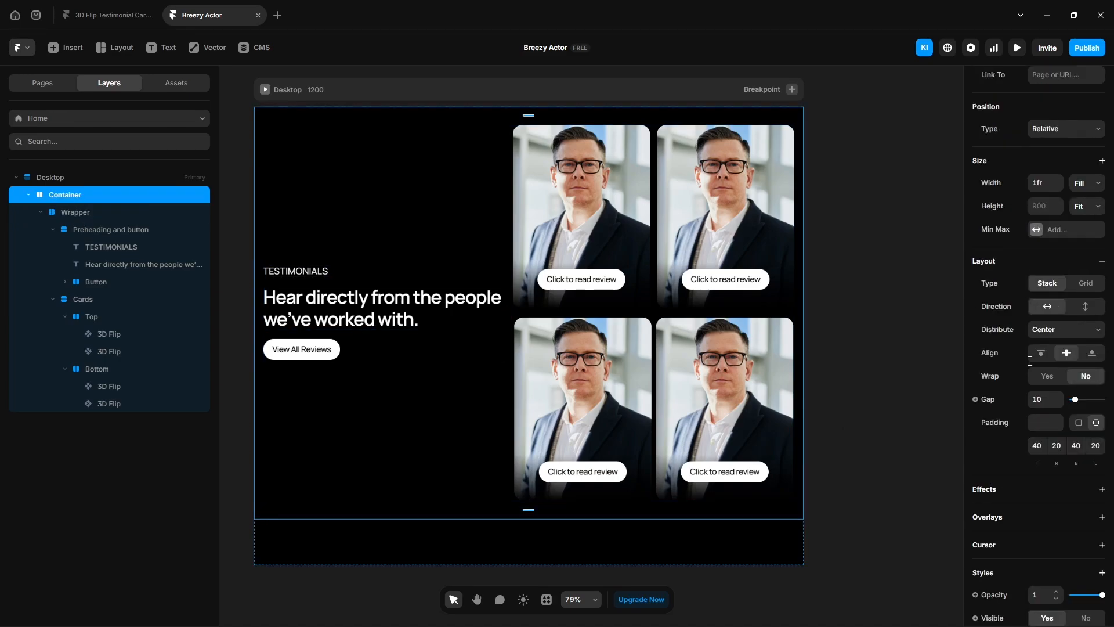
scroll(1028, 361, down, 5)
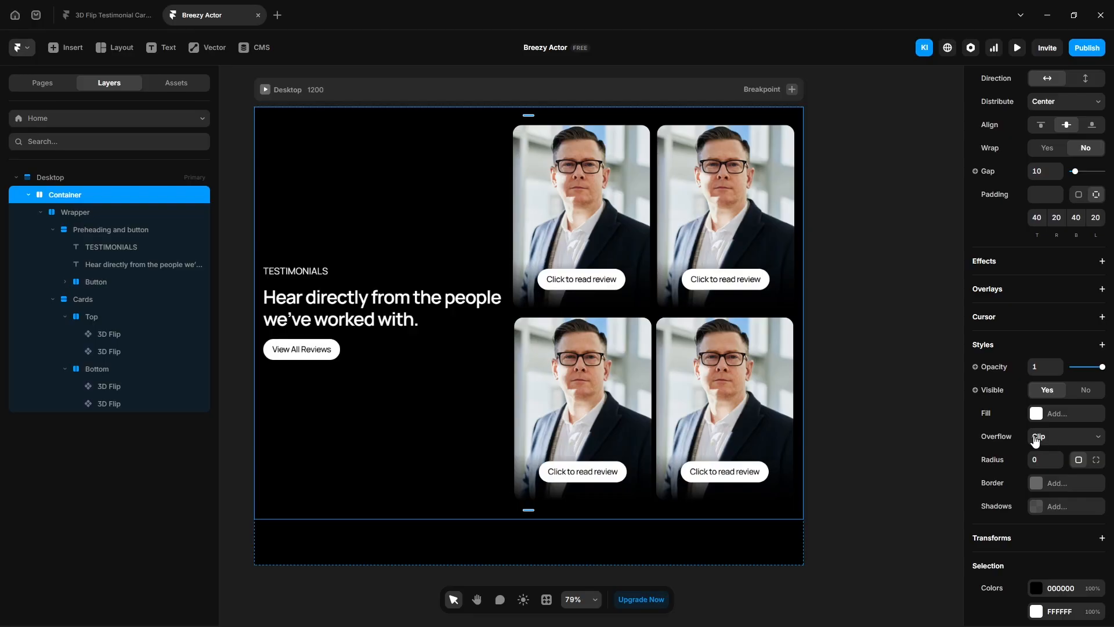
click(98, 184)
click(1056, 466)
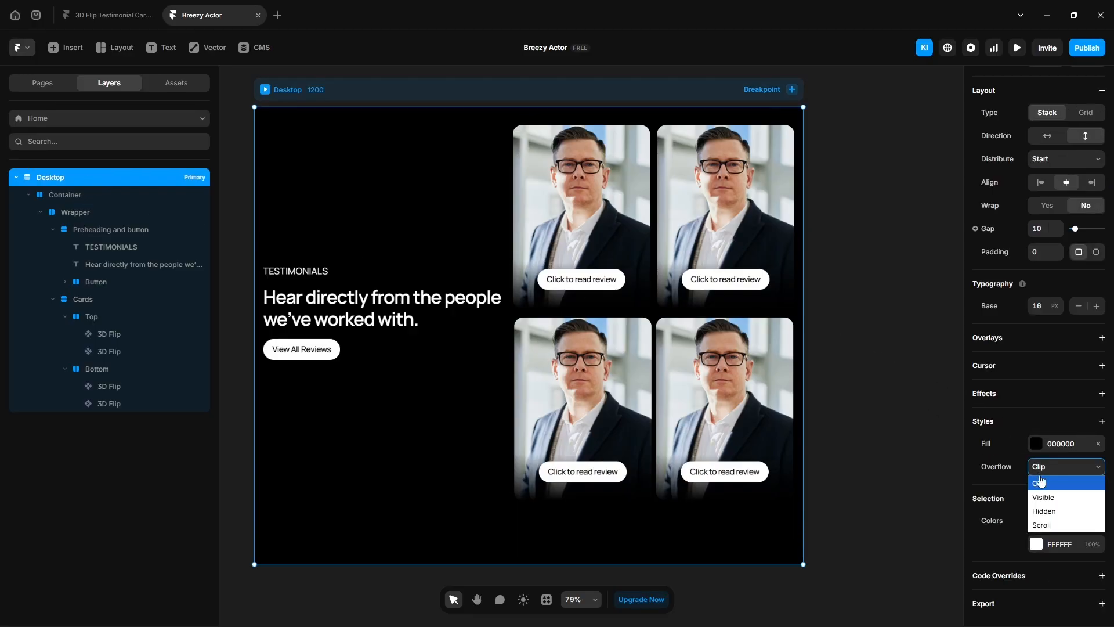
click(1031, 493)
click(907, 253)
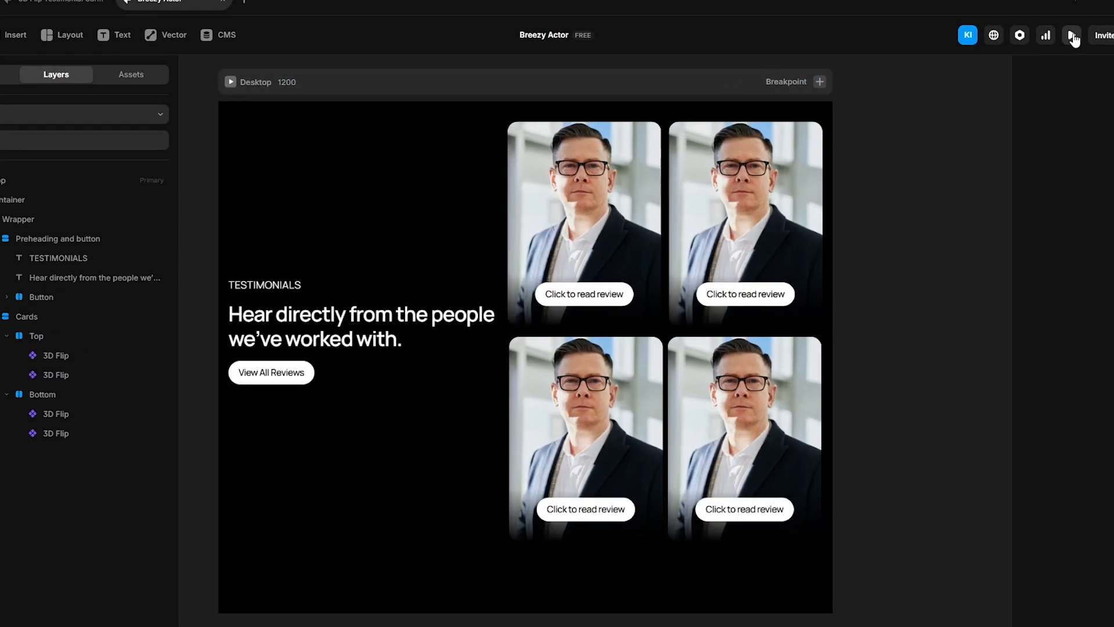
click(1018, 49)
click(643, 194)
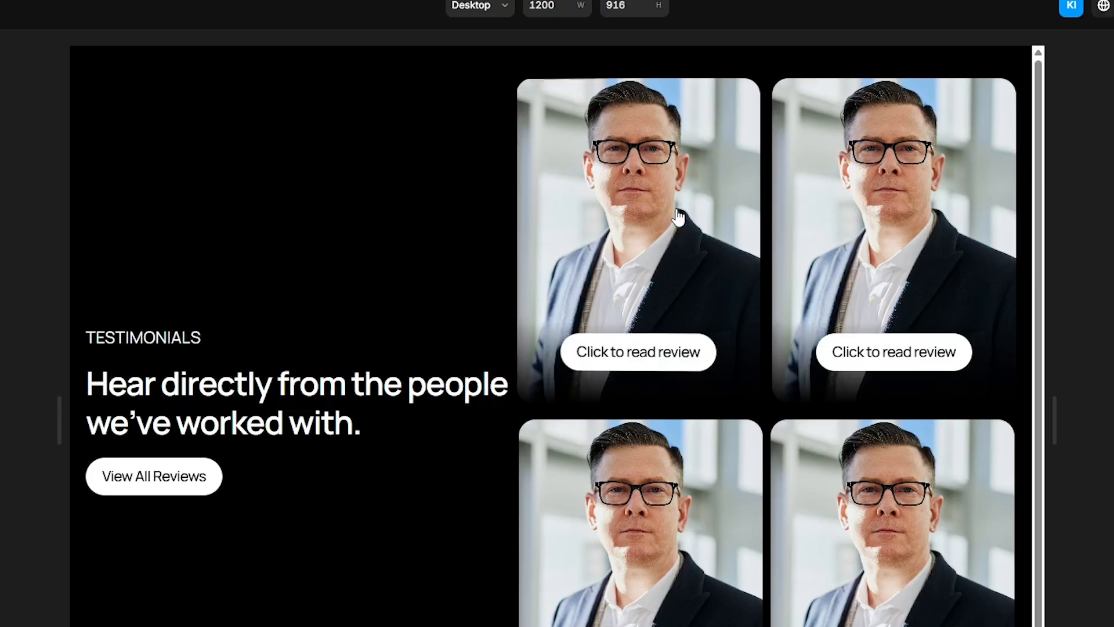
click(582, 119)
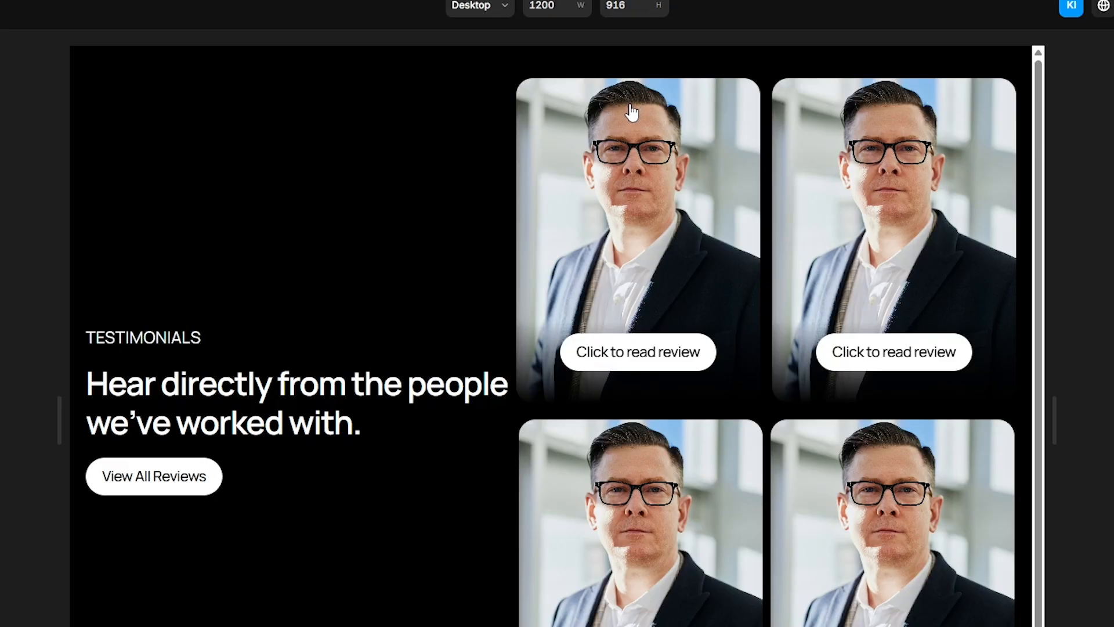
key(Escape)
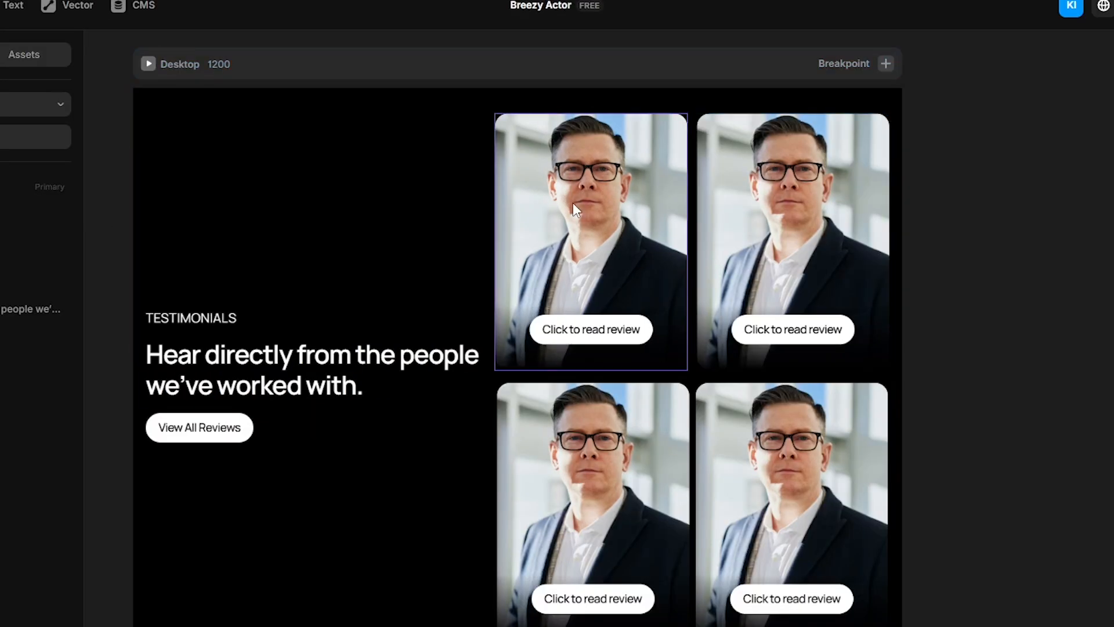
Edit the 3D Flip component and set its outer card frame's overflow to Visible.
double_click(573, 203)
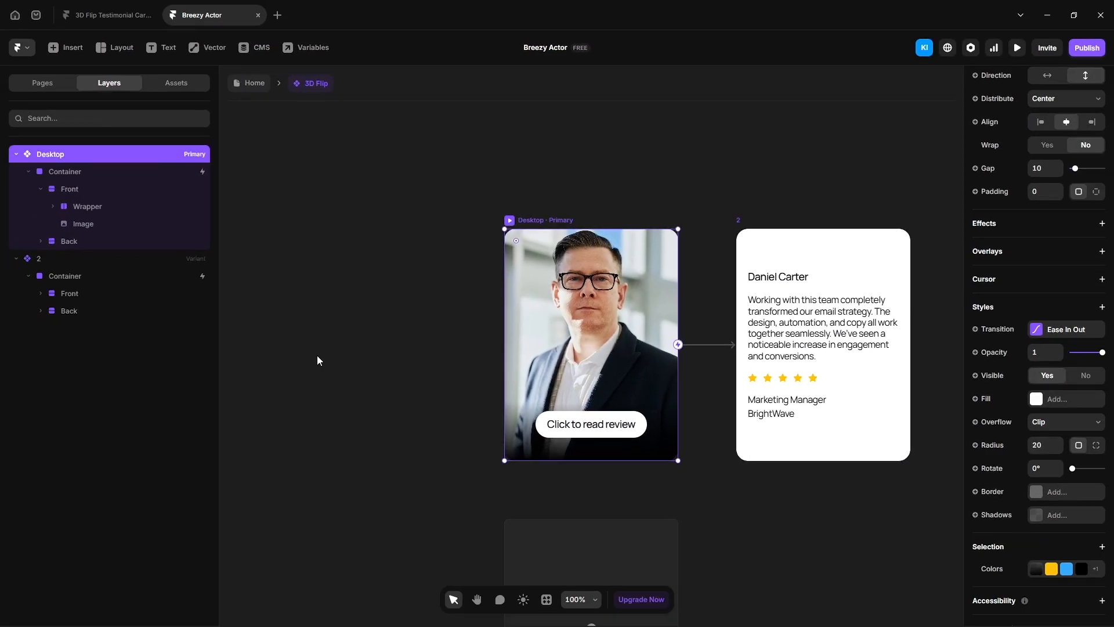
click(1040, 422)
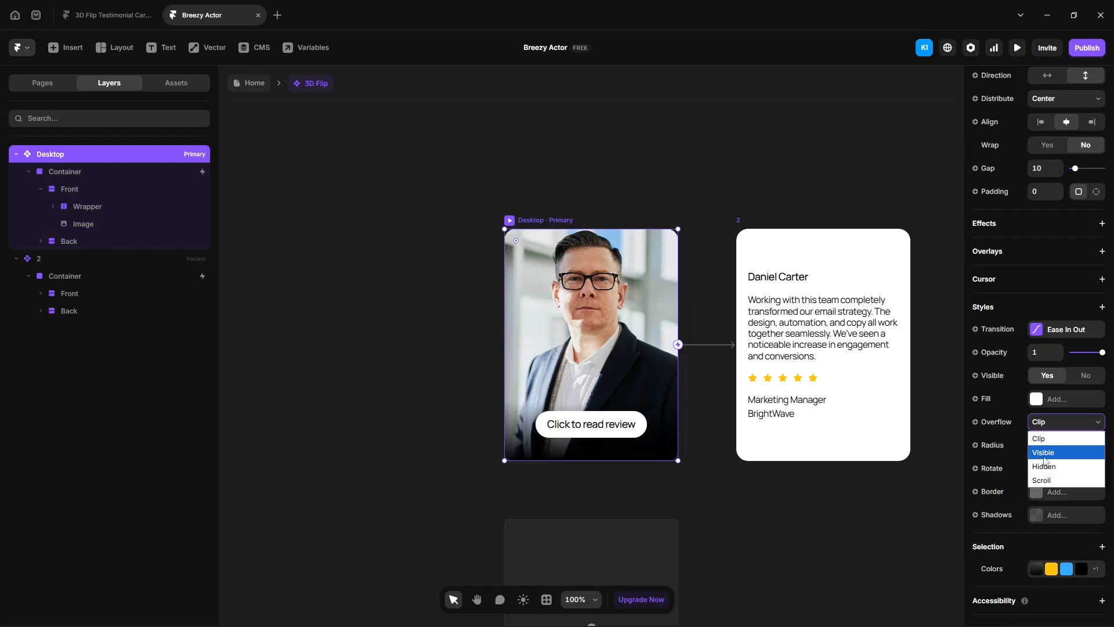
click(1047, 452)
Set the Front face's overflow to Clip.
click(106, 173)
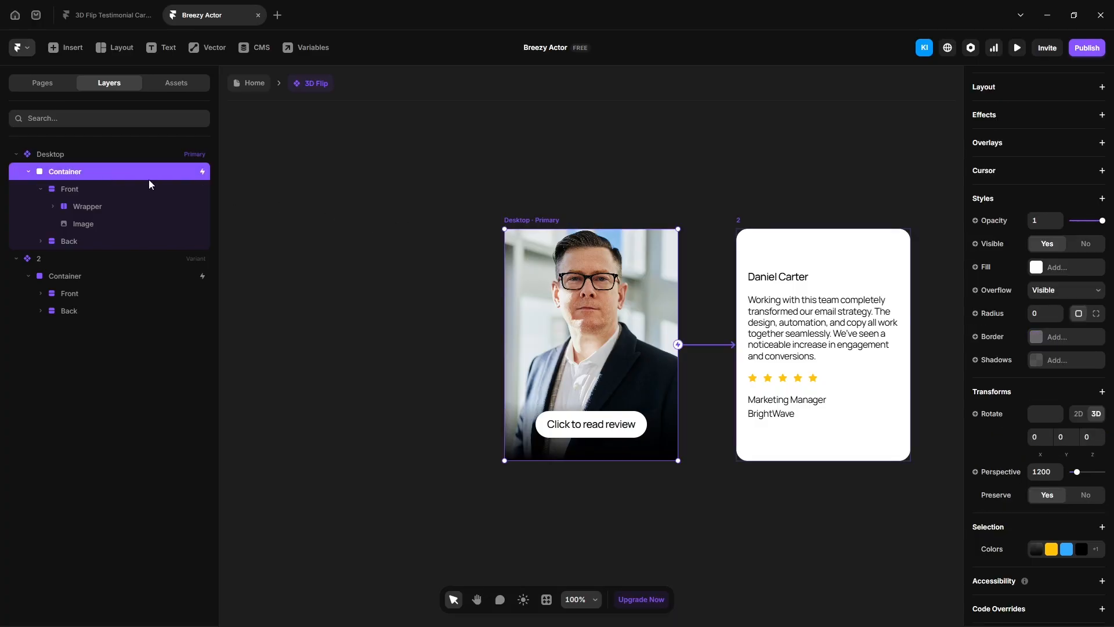
scroll(1047, 491, up, 4)
scroll(1042, 473, up, 2)
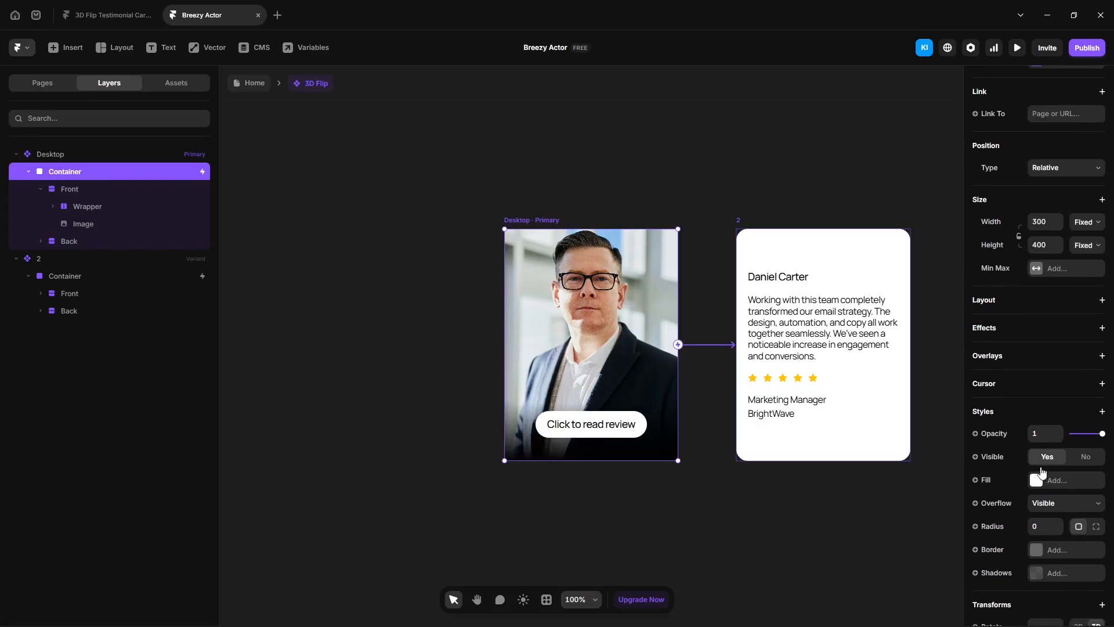
click(93, 191)
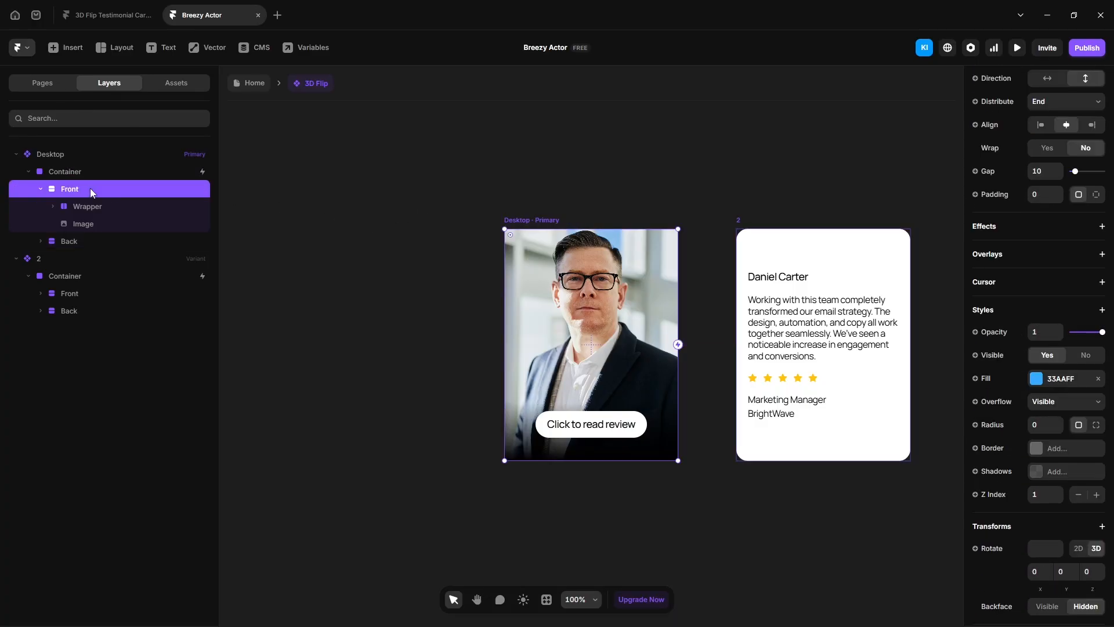
click(1047, 402)
click(1045, 456)
Give the Front face a corner radius of 20.
click(107, 241)
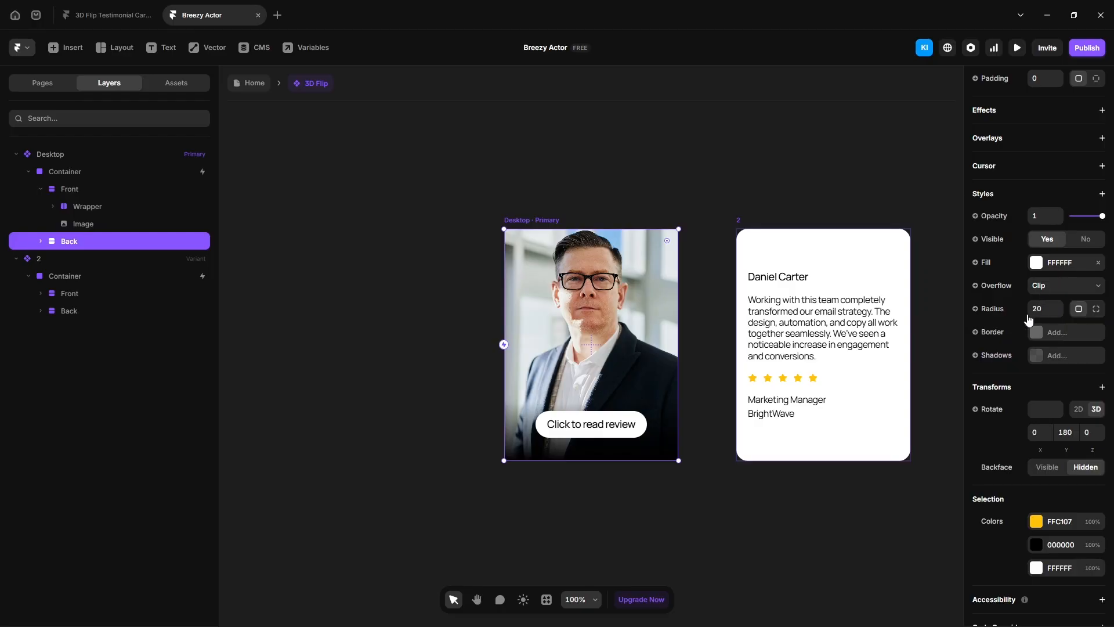
click(441, 333)
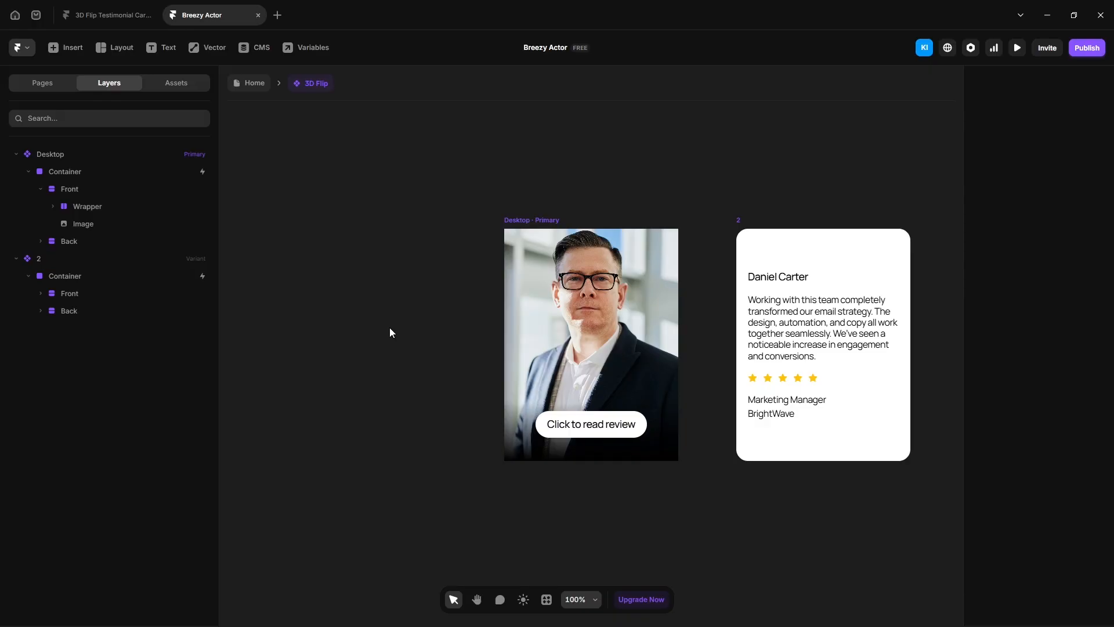
click(74, 192)
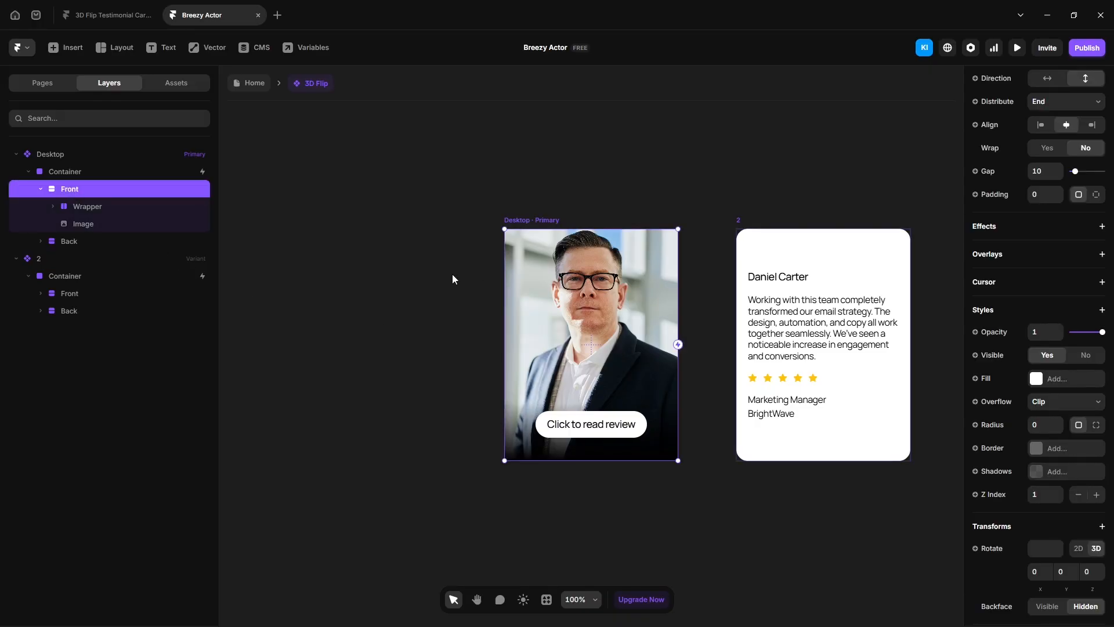
text(20)
Set the outer Desktop frame's corner radius to 0 and return to the Home page.
click(61, 156)
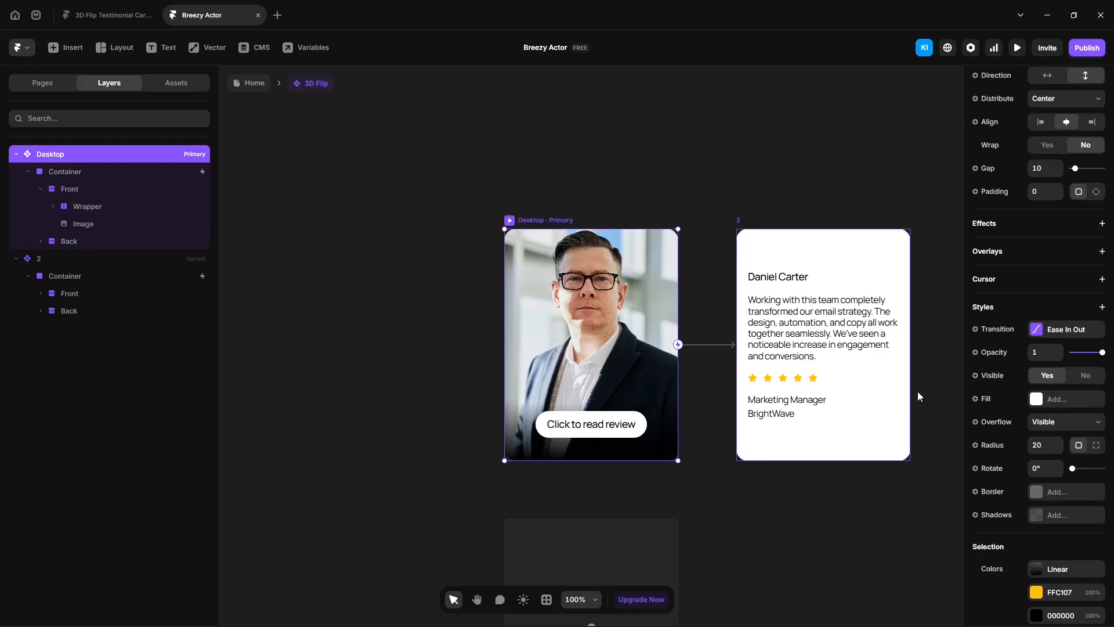
click(1035, 448)
text(0)
click(322, 372)
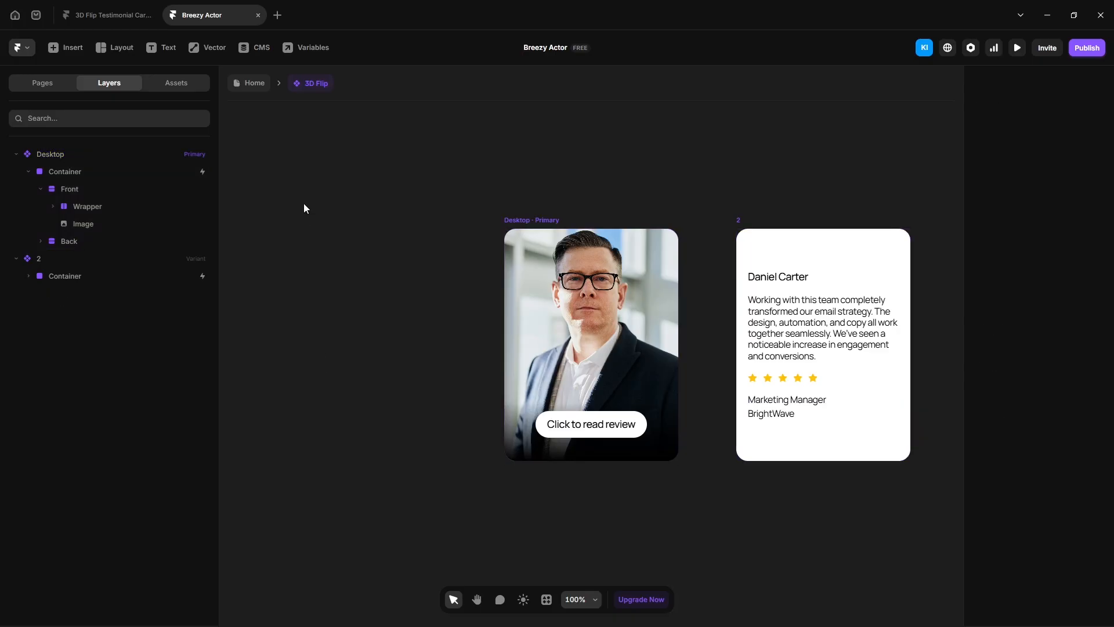
click(250, 84)
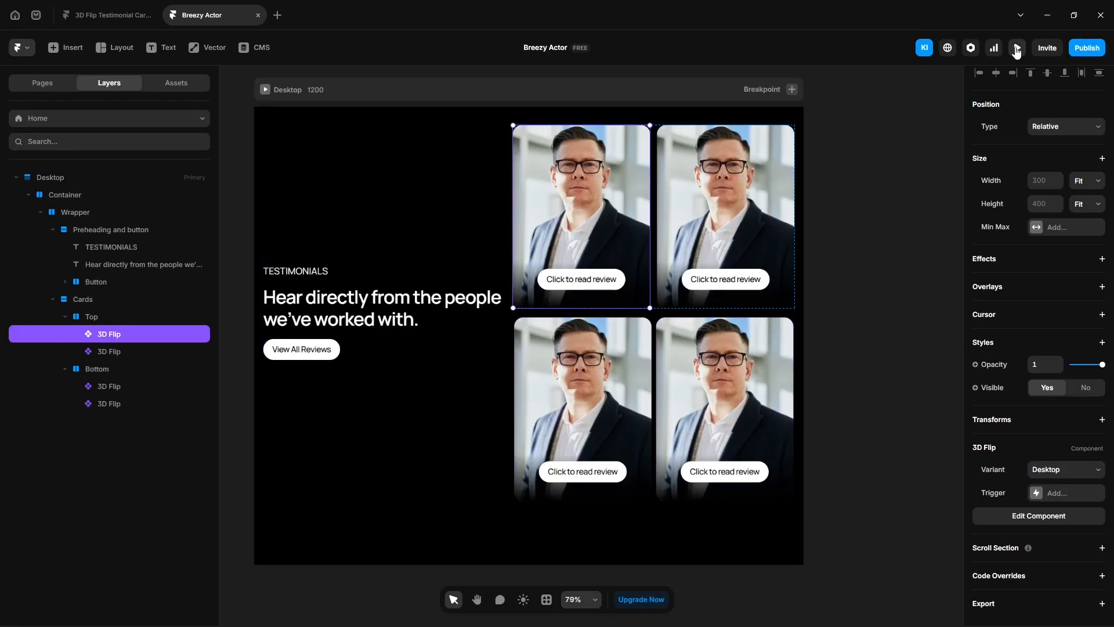
click(1017, 47)
click(646, 201)
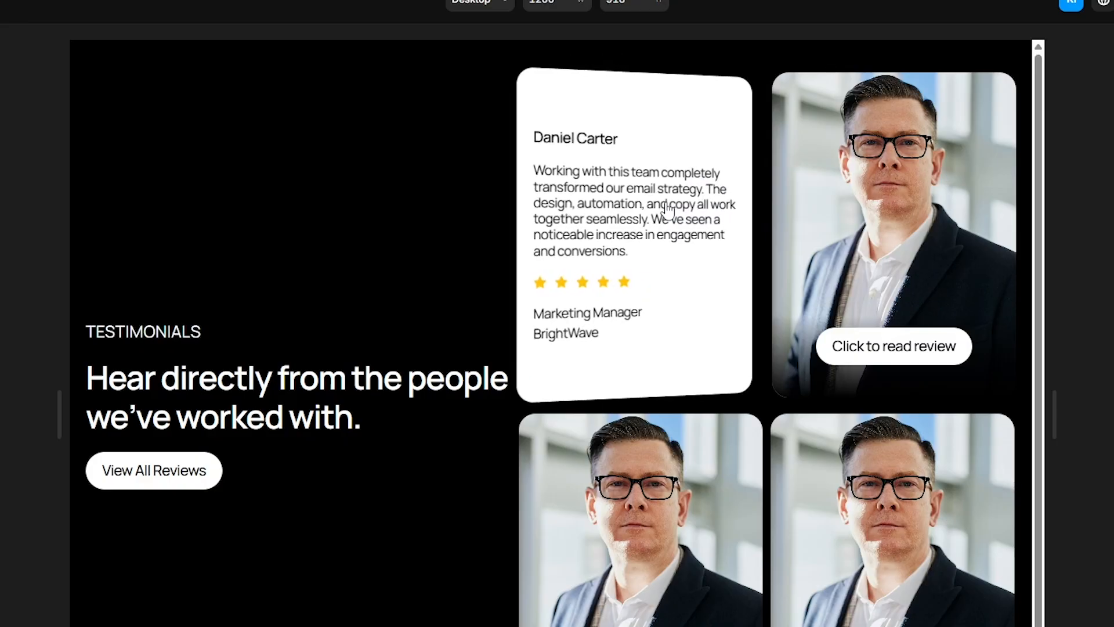
click(866, 219)
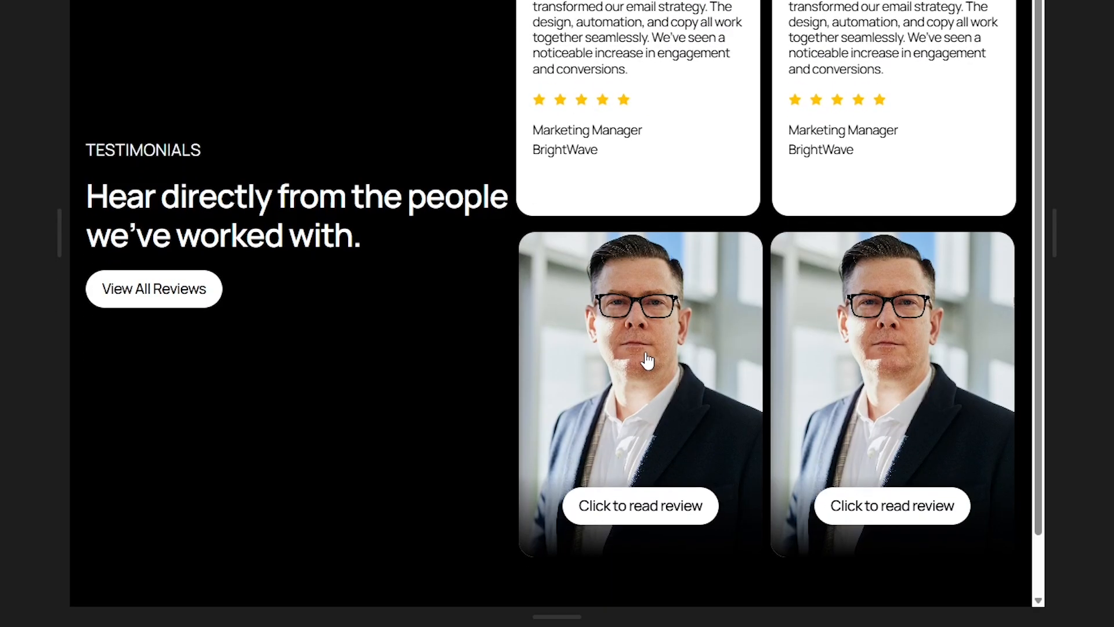
click(648, 360)
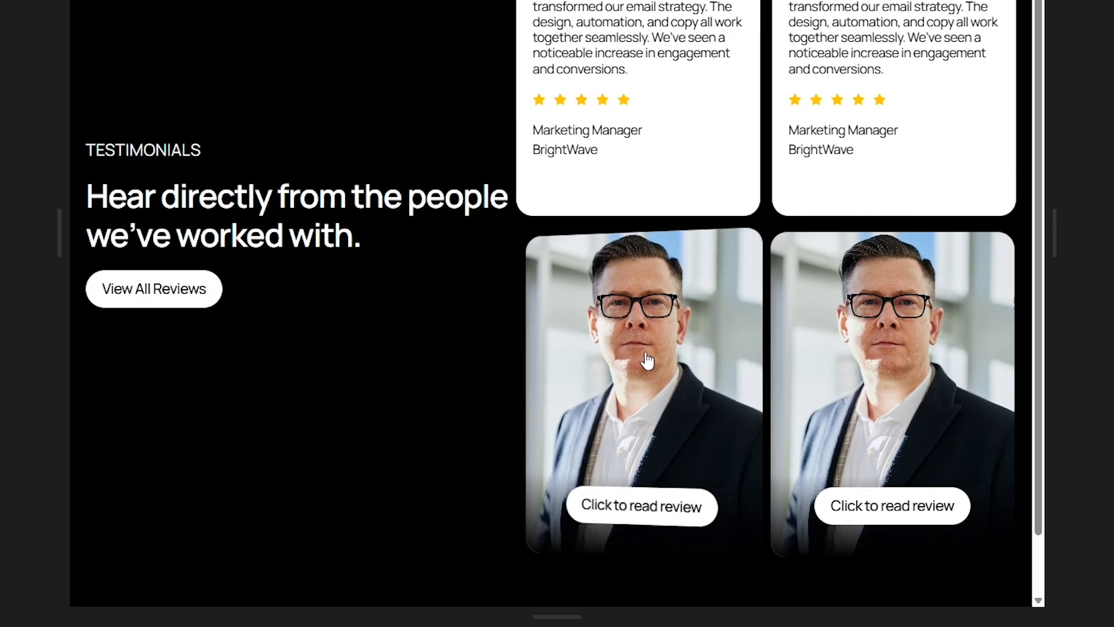
click(825, 350)
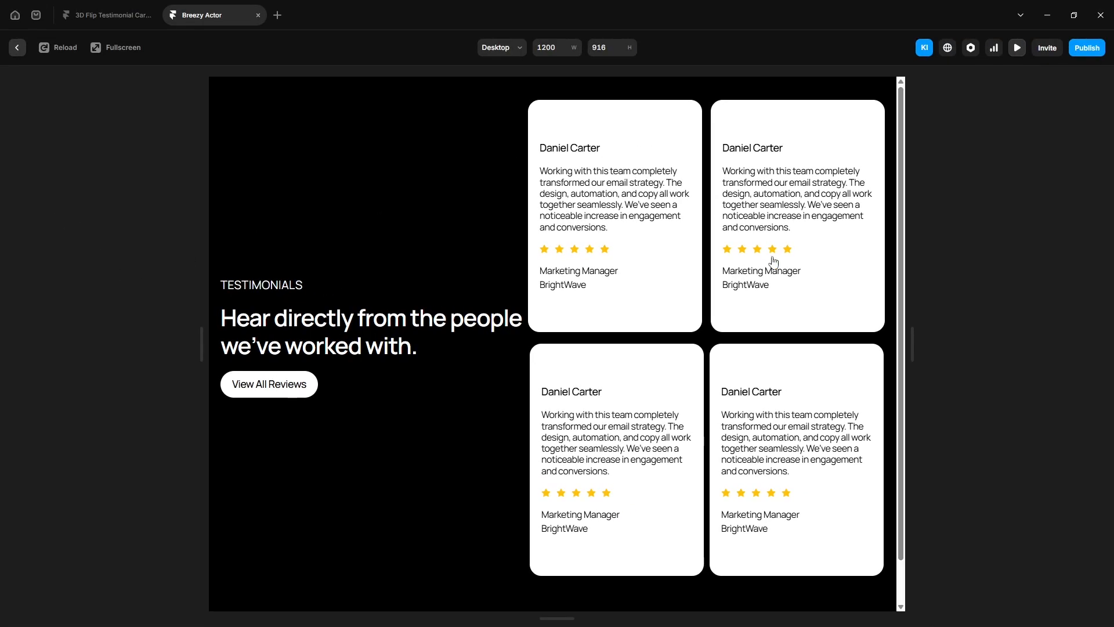
click(17, 49)
In the 3D Flip component, paste a new reviewer name into the Back face's name text, then return Home.
click(699, 222)
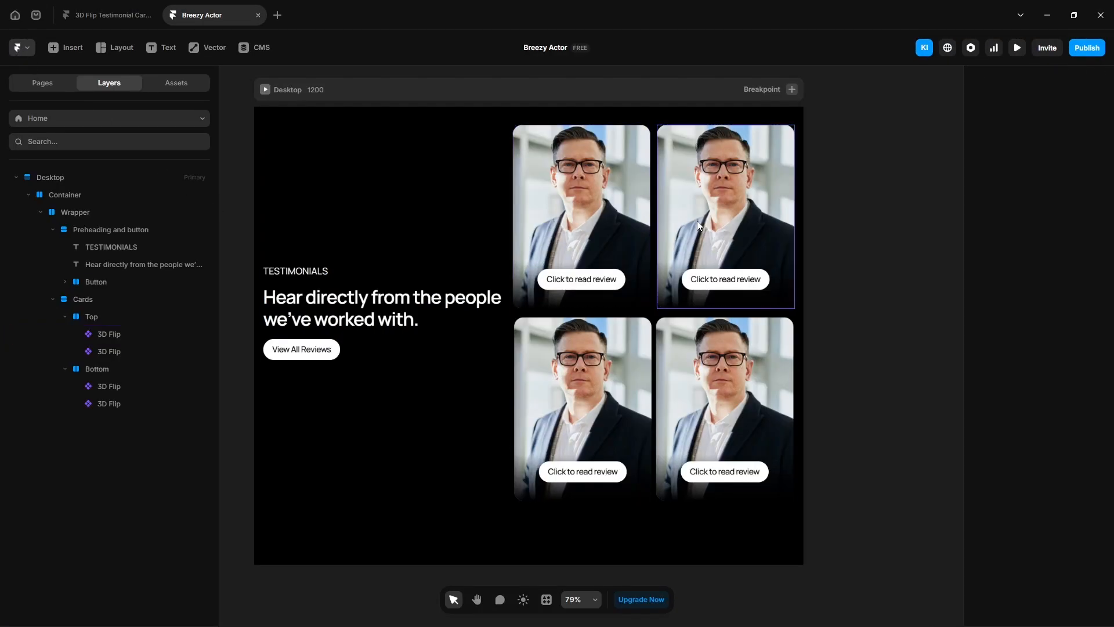
scroll(1029, 401, down, 1)
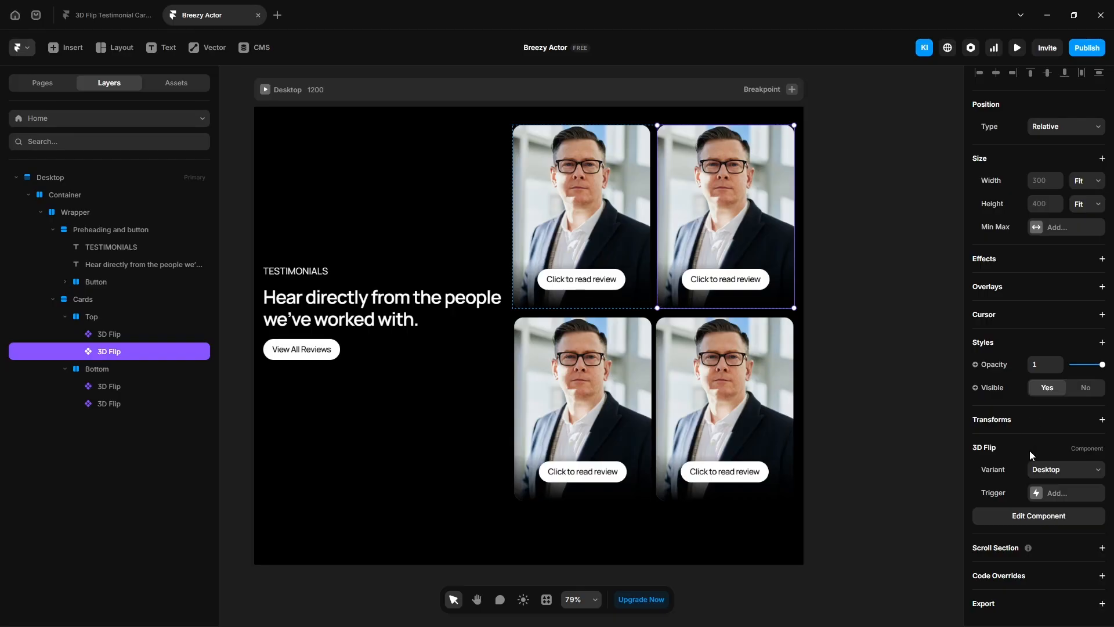
scroll(1030, 450, up, 1)
scroll(1029, 451, down, 1)
double_click(740, 238)
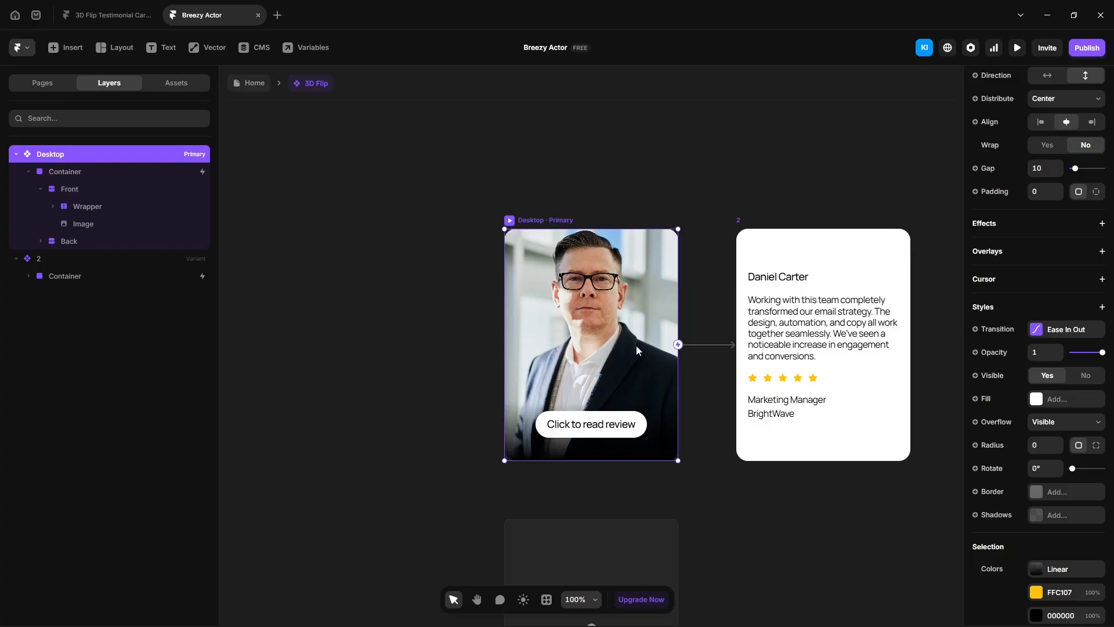
click(40, 242)
click(94, 275)
click(1051, 609)
text(Noah Williams)
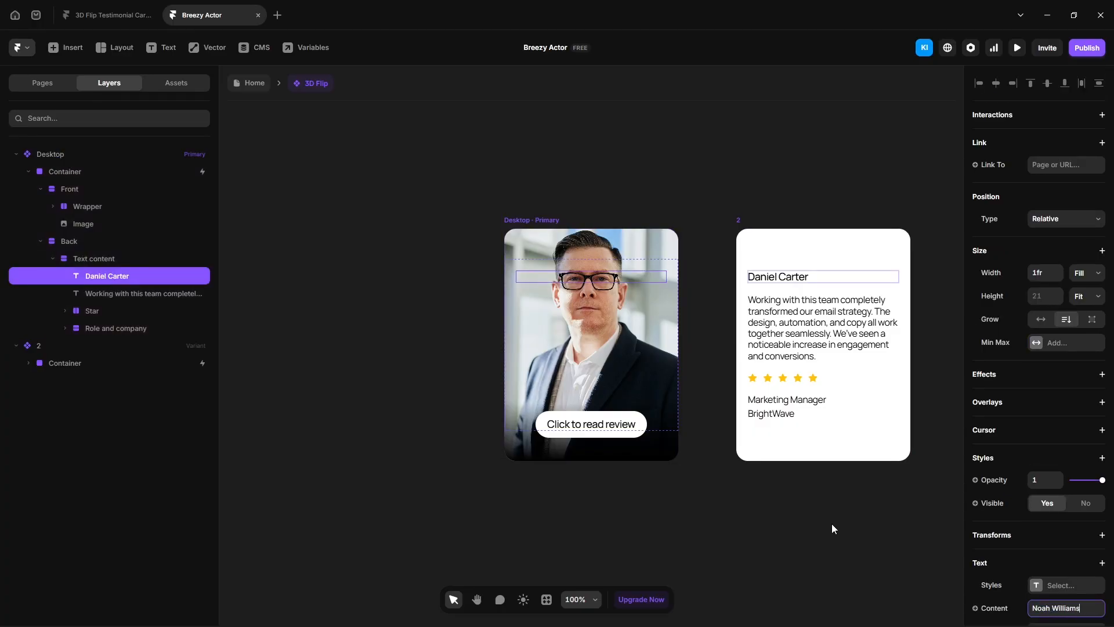
key(Return)
click(833, 525)
click(254, 83)
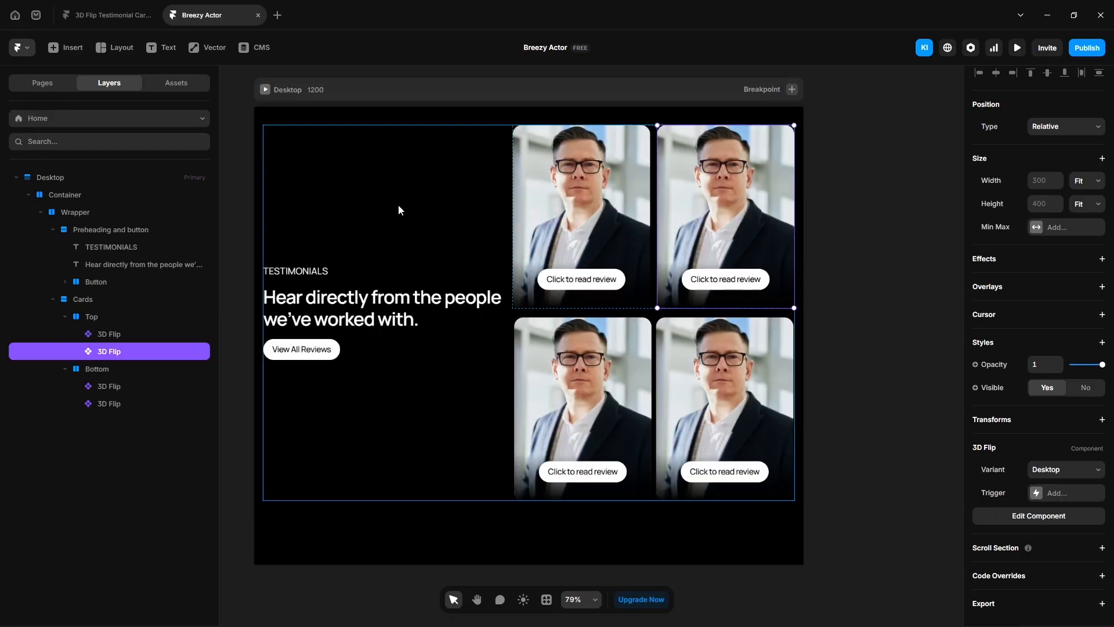
Preview the site and flip the top-left, top-right, bottom-left and bottom-right cards to their reviews.
click(1018, 48)
click(616, 197)
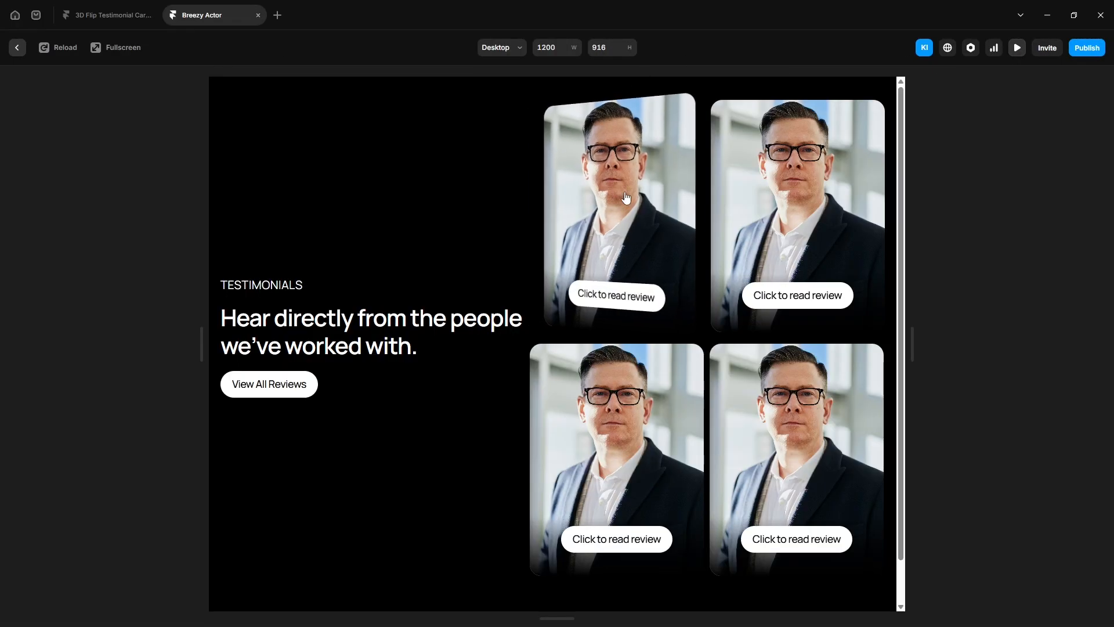
click(806, 229)
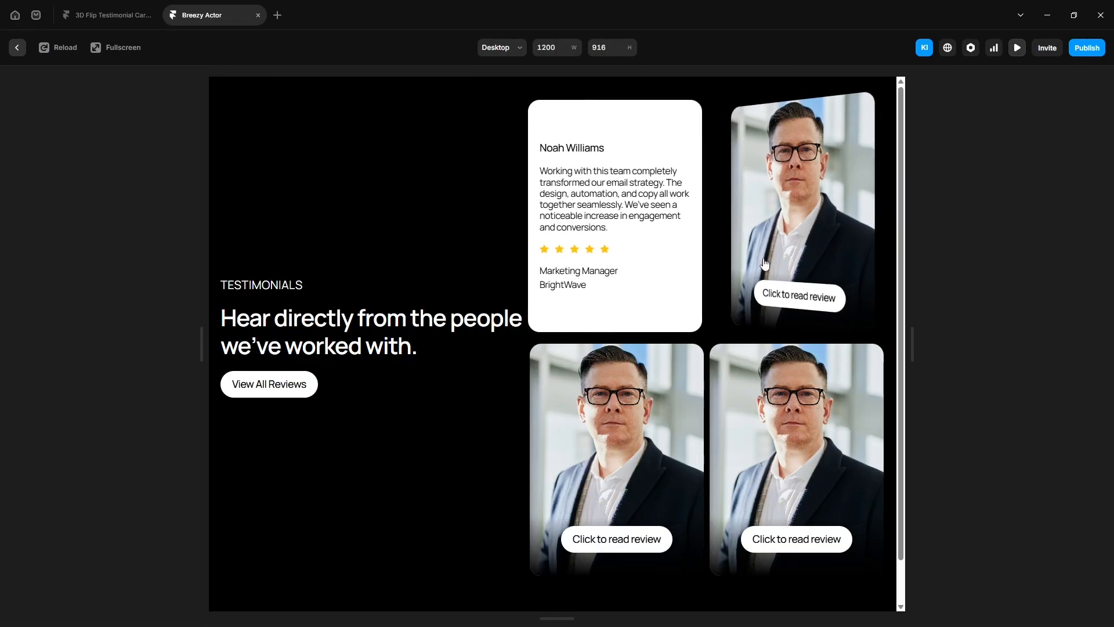
click(609, 414)
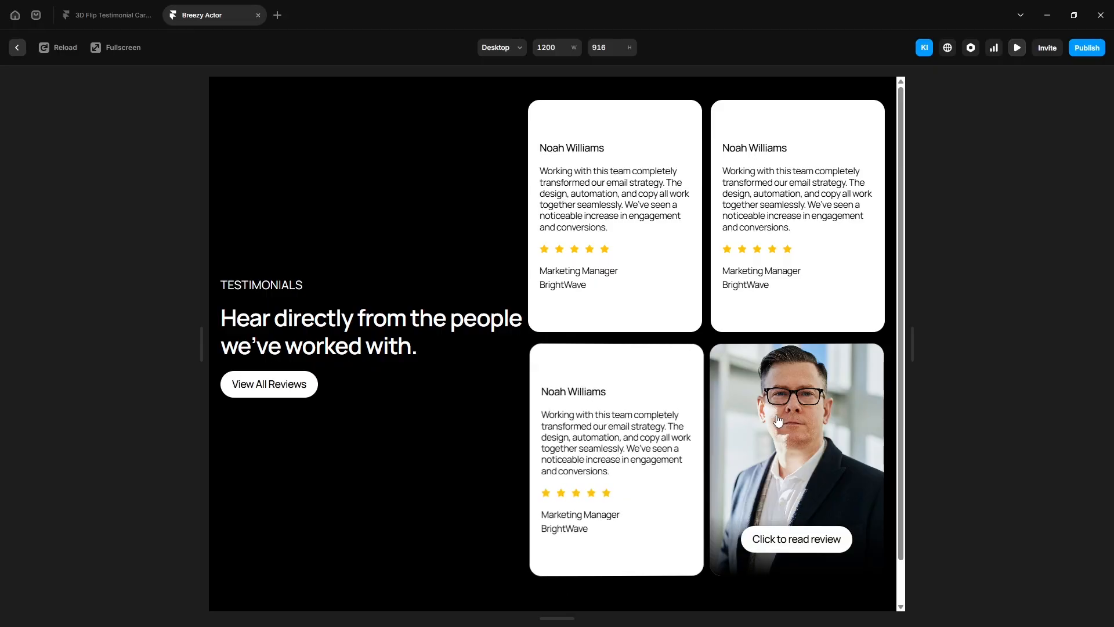
click(778, 419)
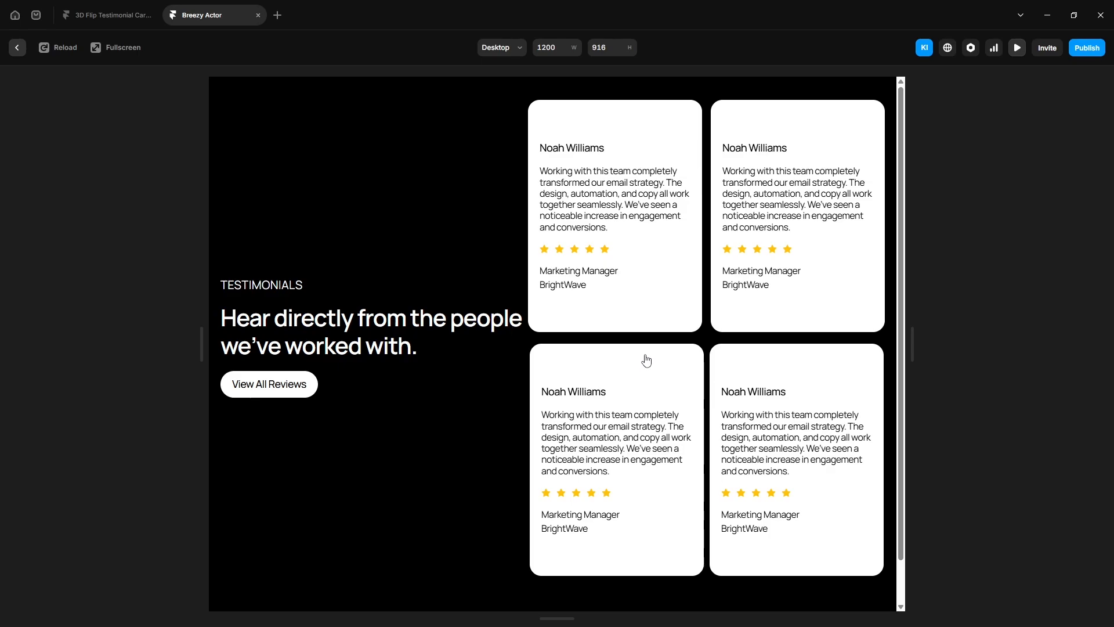
Close the live preview to return to the Framer editor.
click(15, 54)
In the 3D Flip component, restore the original reviewer name and bind it to a Name text variable.
key(Return)
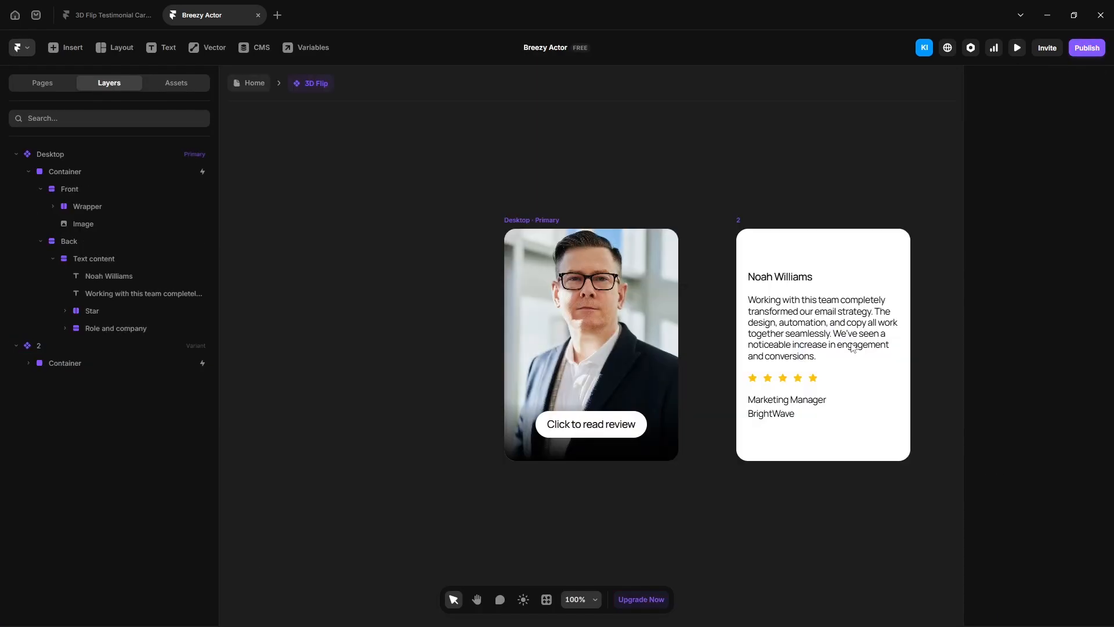
key(ctrl+z)
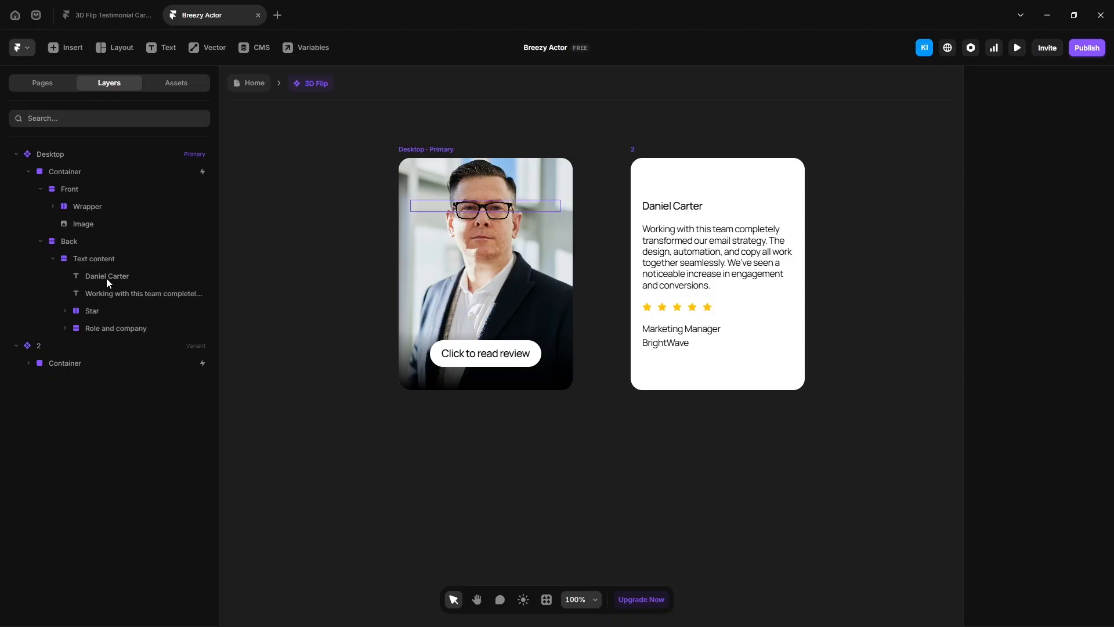
click(106, 277)
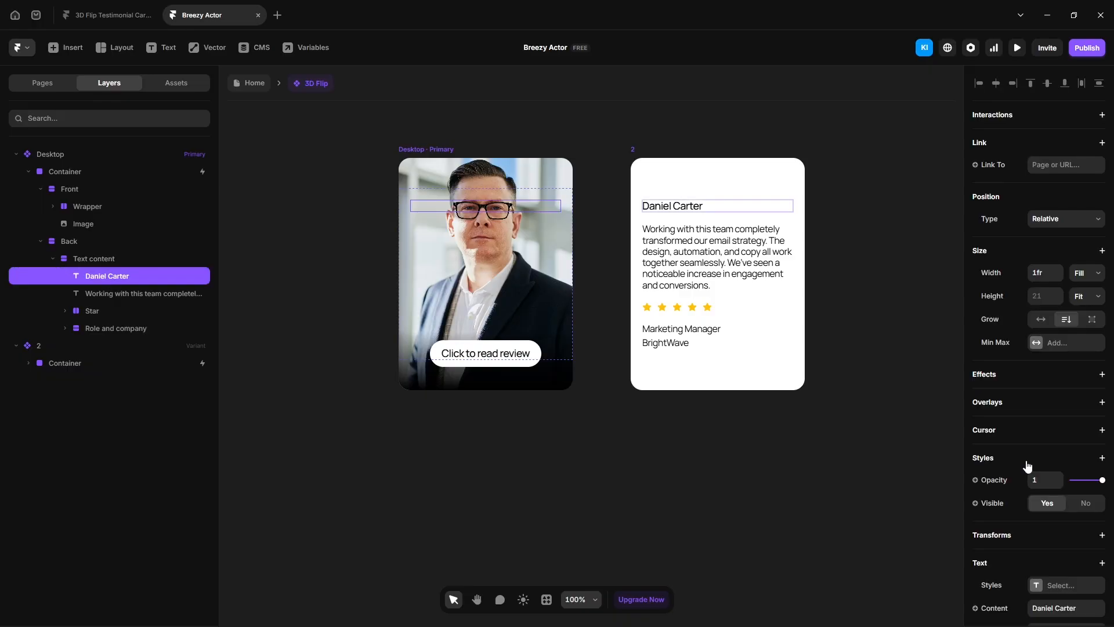
scroll(1027, 466, down, 4)
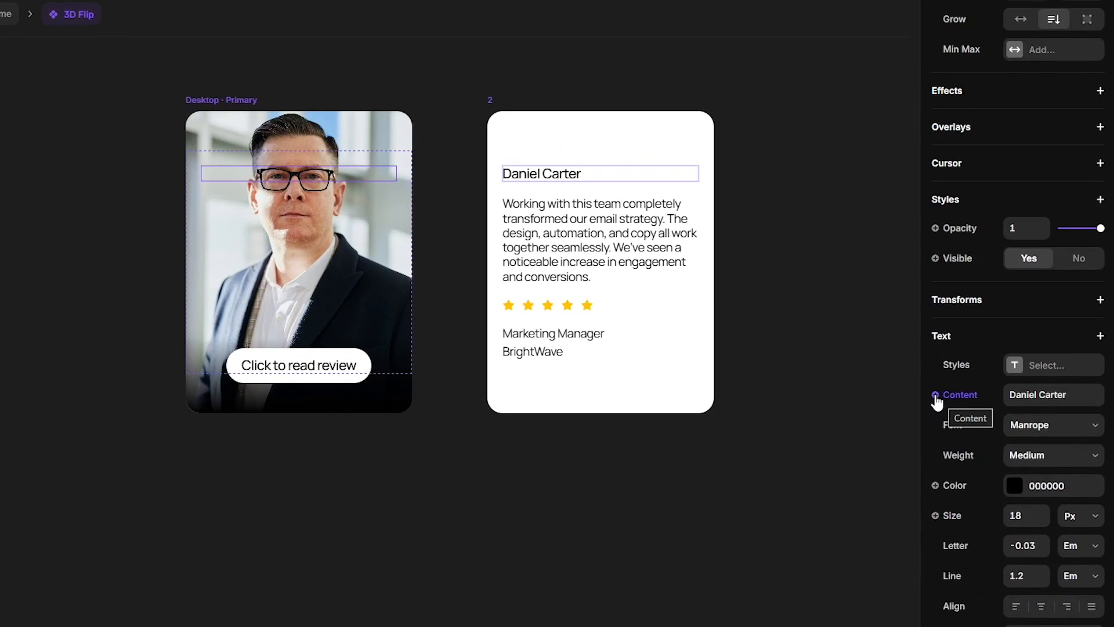
click(975, 376)
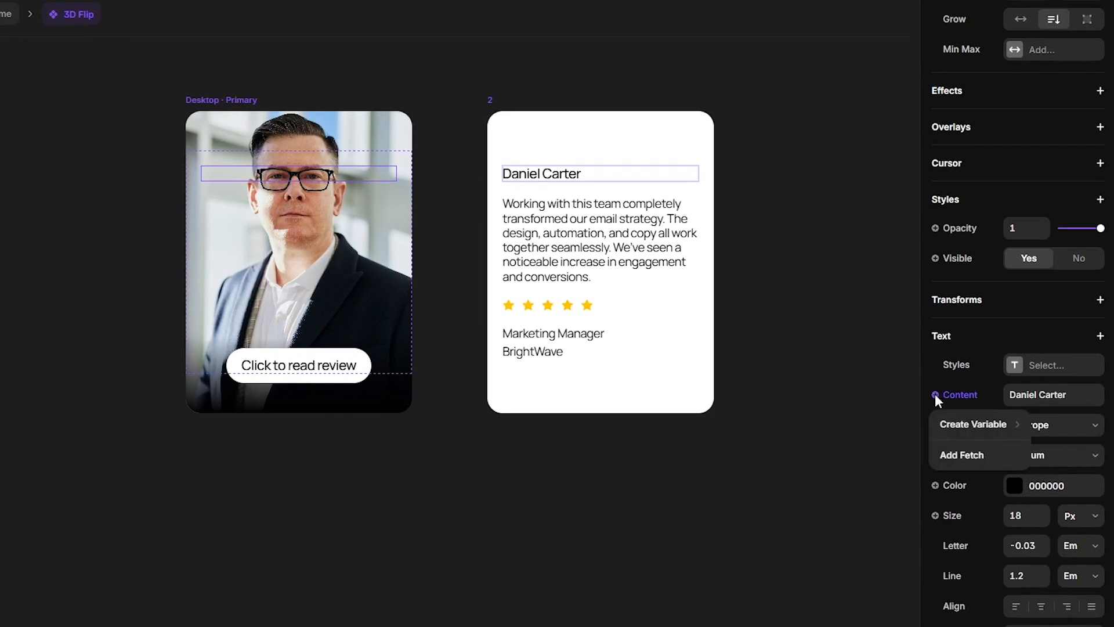
mouse_move(990, 396)
click(871, 428)
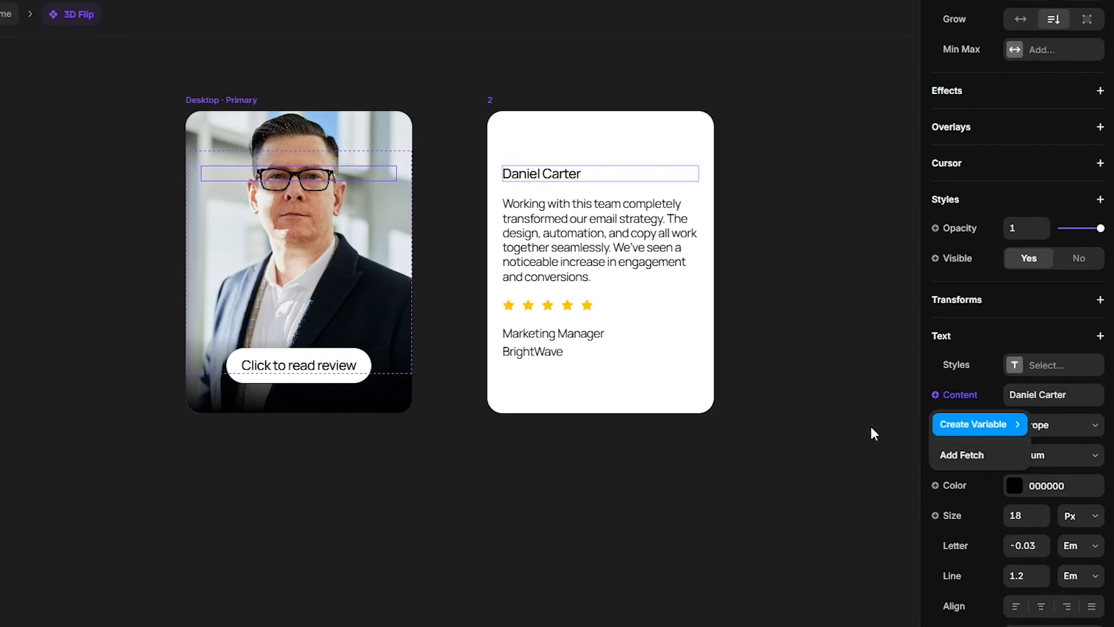
text(Name)
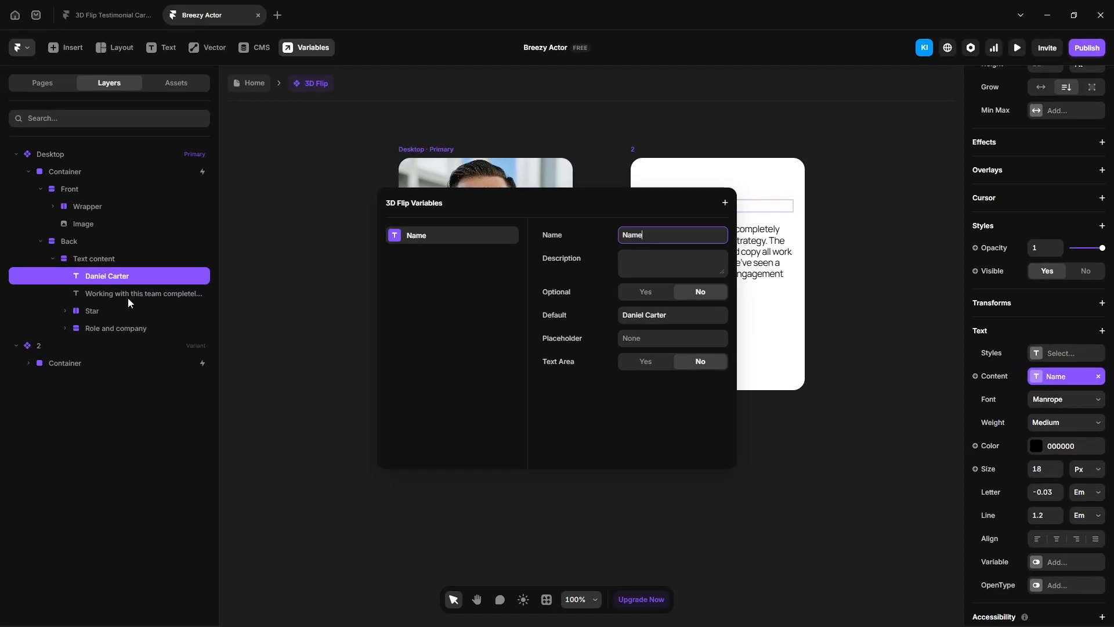
click(128, 298)
Turn the review body text into a Review text variable.
click(128, 298)
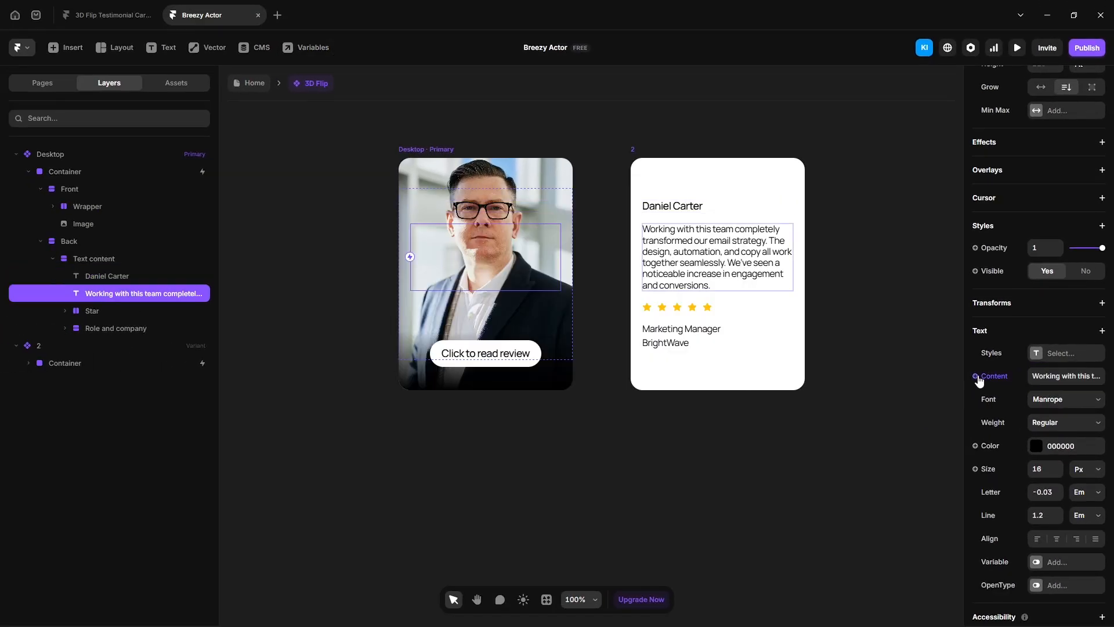
click(976, 376)
mouse_move(985, 400)
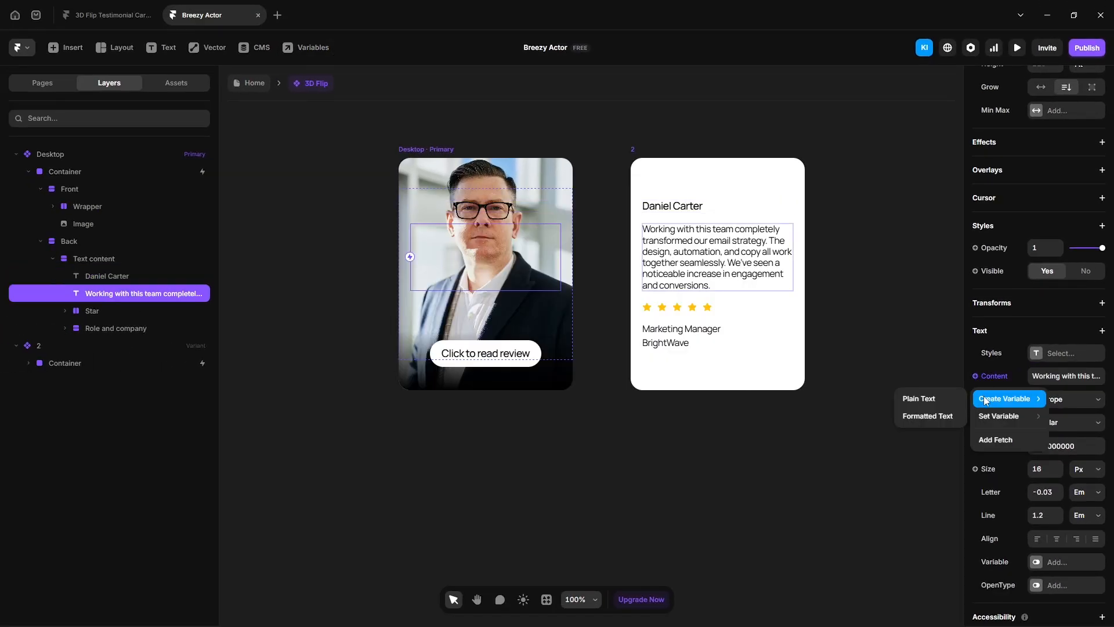
click(918, 399)
text(Revi)
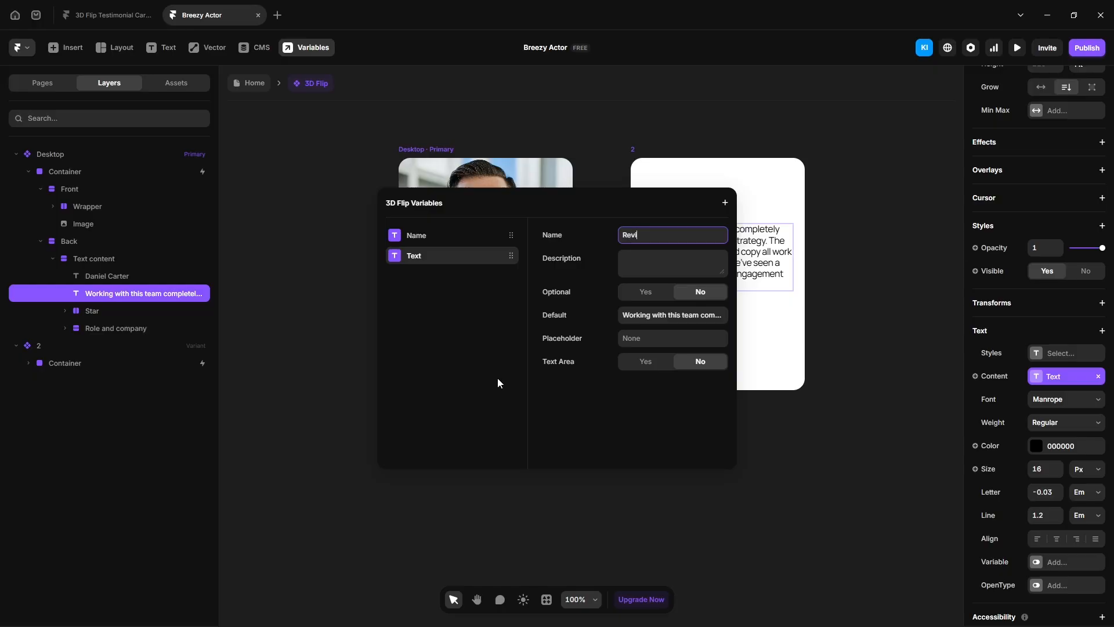
text(e)
key(Escape)
Turn the role and company texts into Position and Company text variables.
click(64, 328)
click(138, 347)
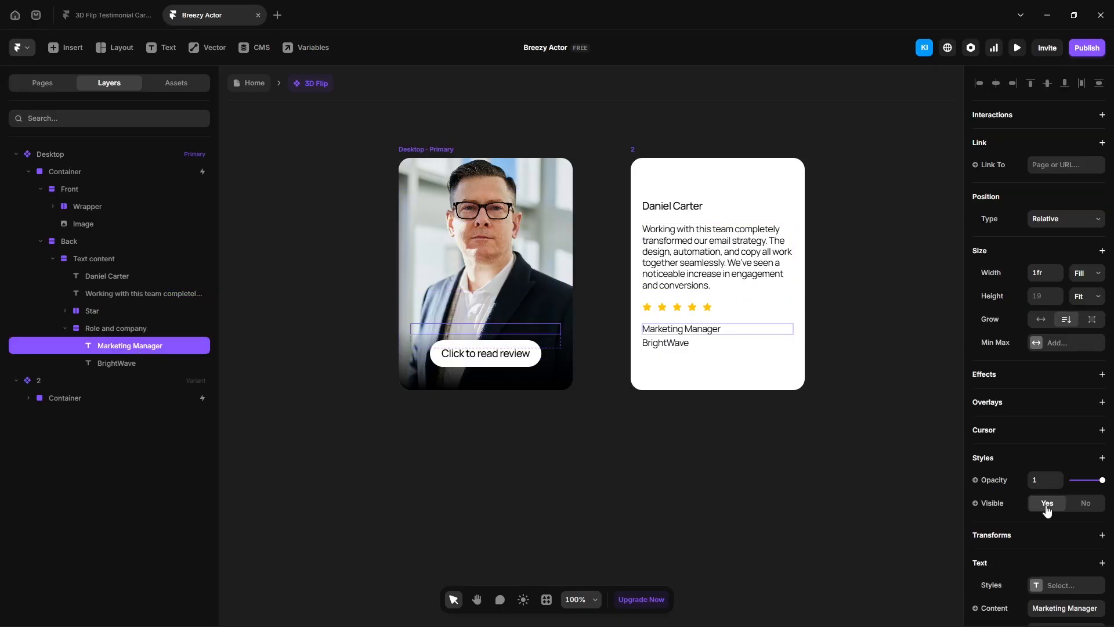
scroll(978, 515, down, 3)
click(977, 493)
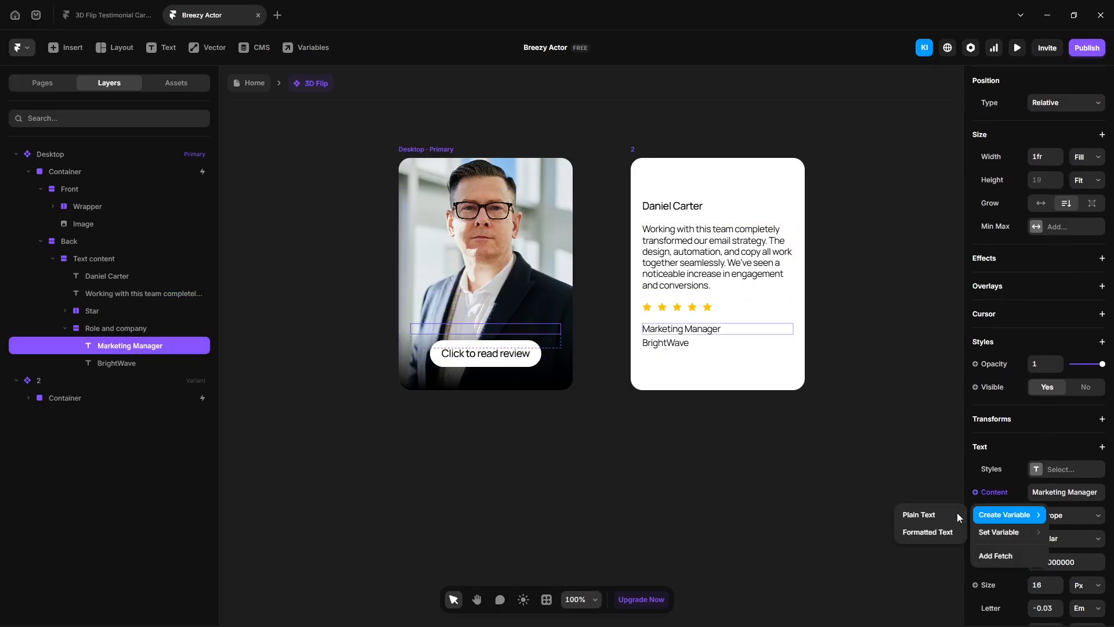
click(920, 513)
text(Position)
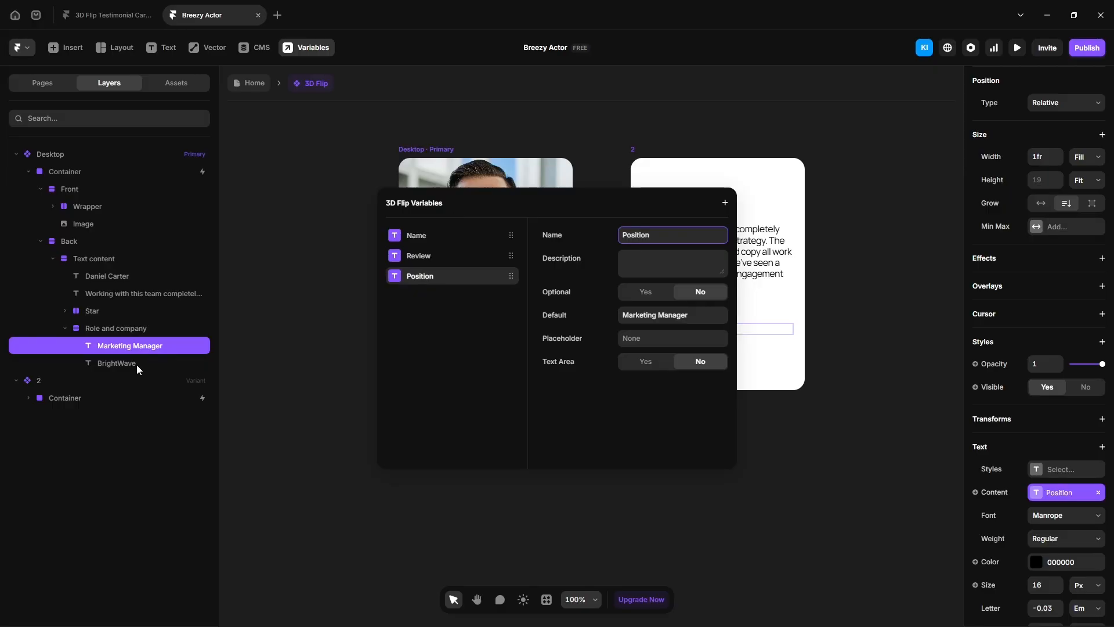
key(Escape)
click(137, 364)
click(975, 608)
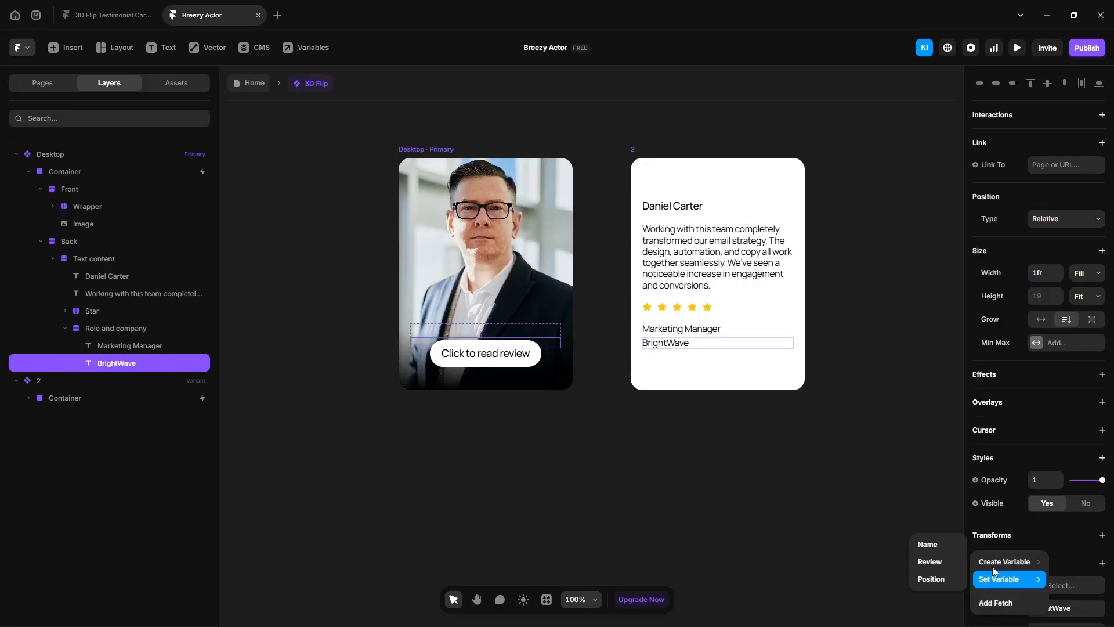
click(927, 557)
text(Com)
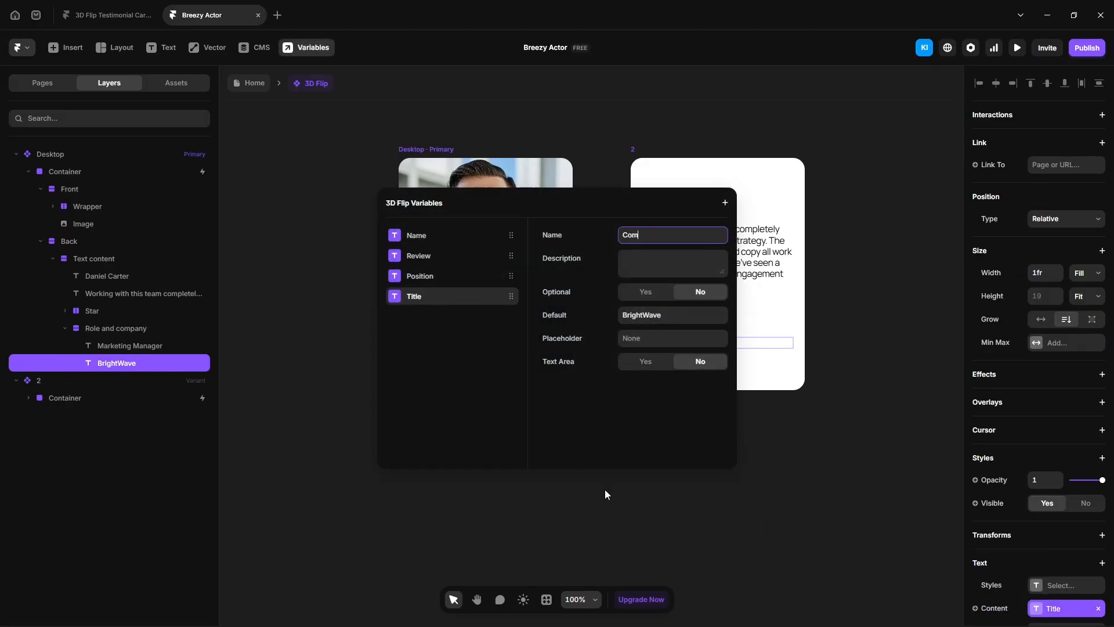
text(panyu)
key(Escape)
Bind the Back layer's fill to a Background color variable and return Home.
click(64, 242)
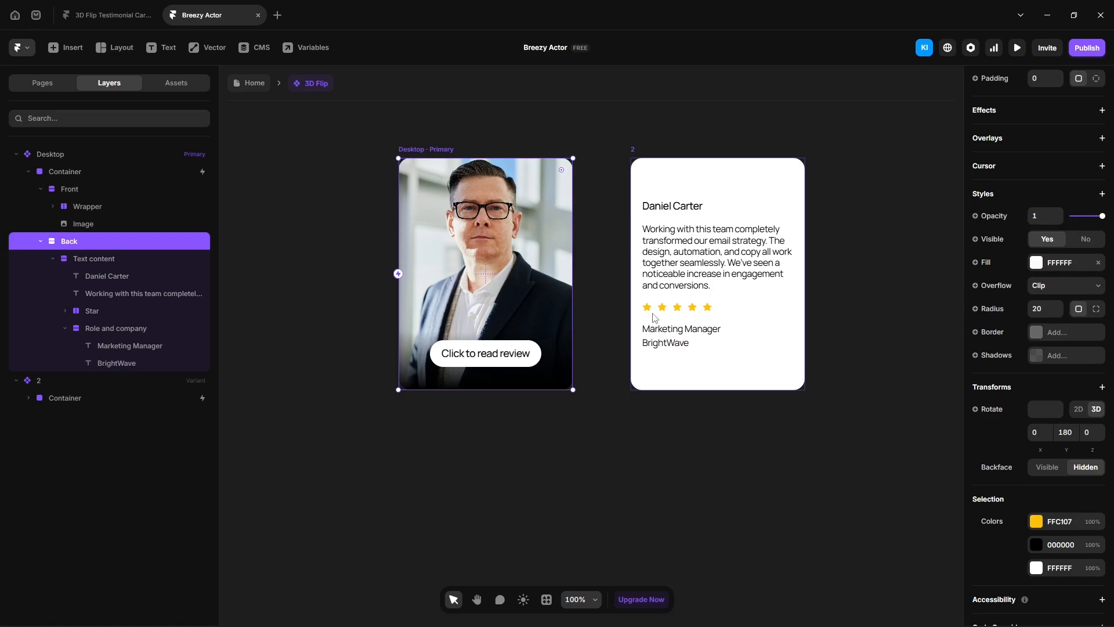
click(976, 264)
mouse_move(1004, 309)
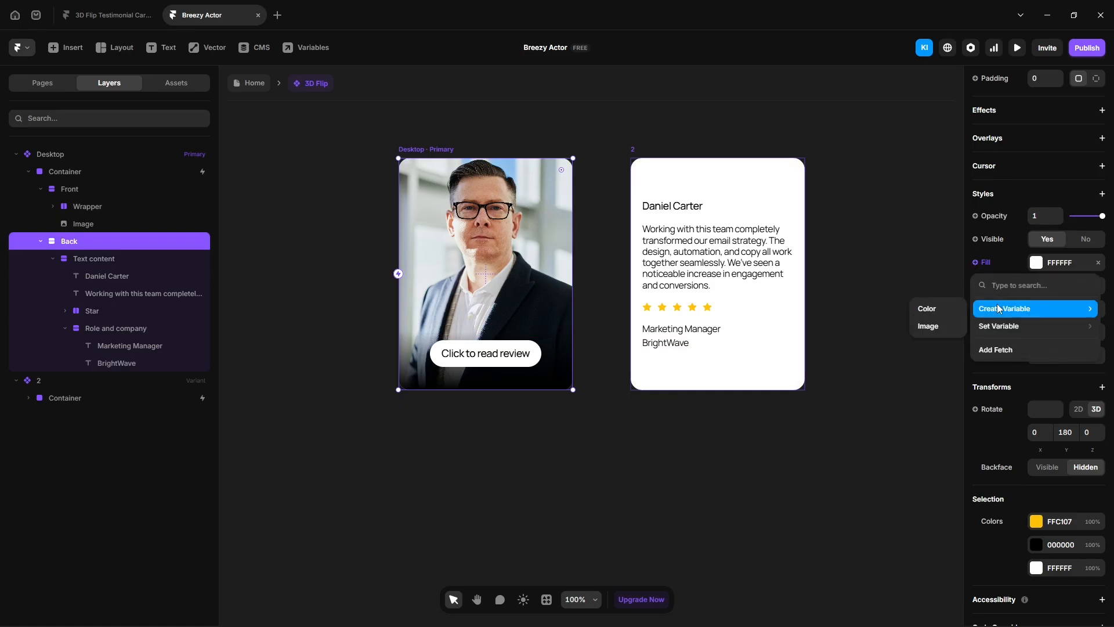
click(928, 310)
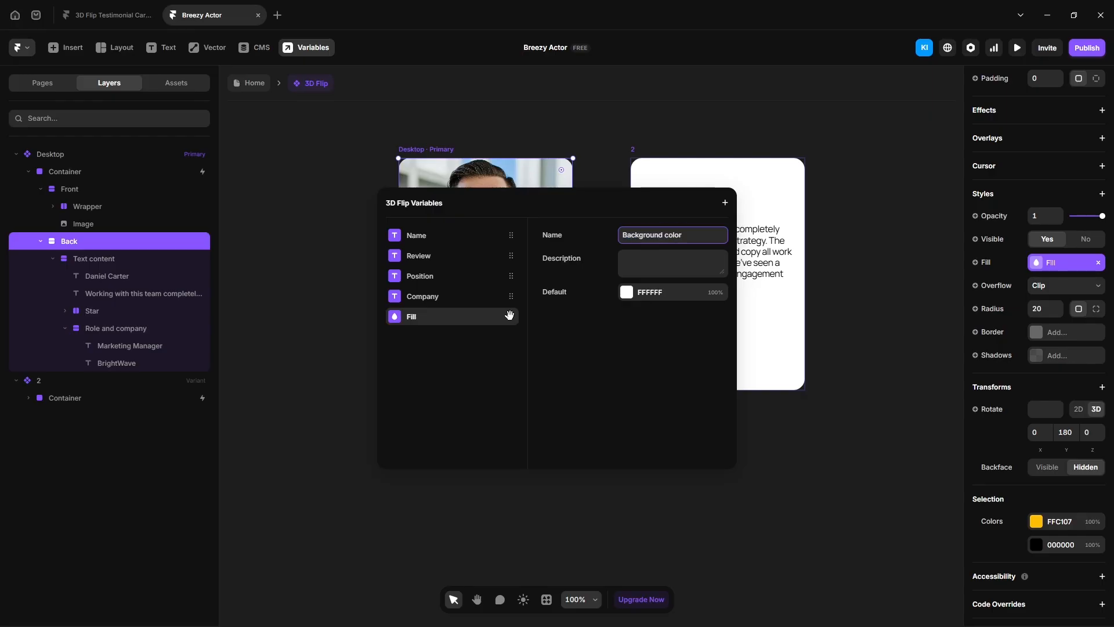
key(Return)
click(304, 177)
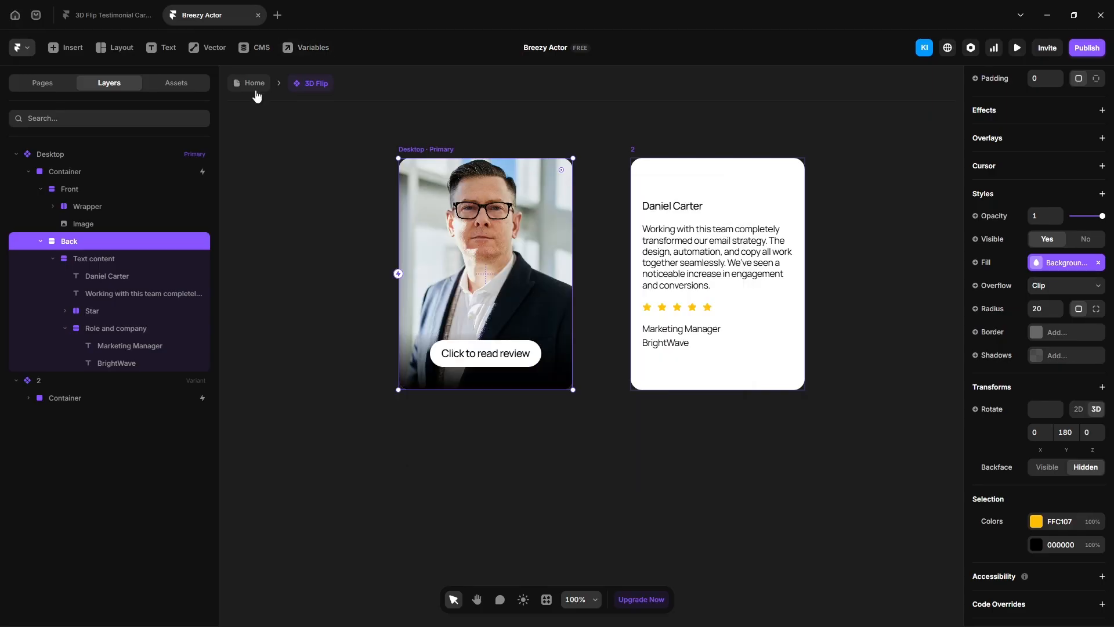
click(254, 85)
Give the top-right card a new reviewer name and review, position Head of Sales, company UrbanCart.
scroll(1039, 441, down, 2)
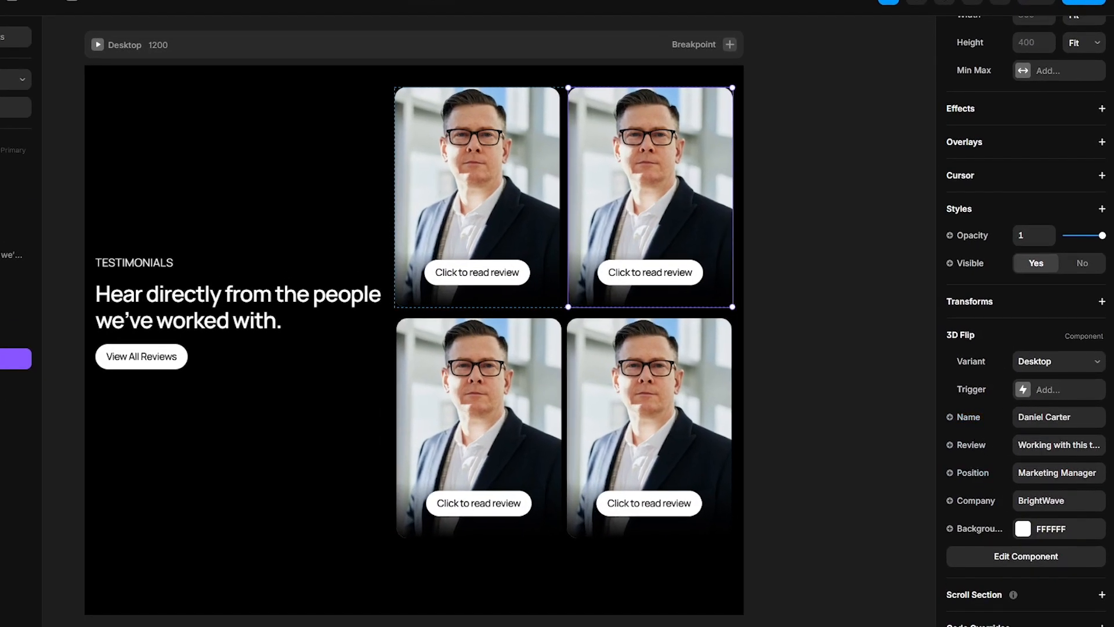
click(1046, 422)
text(Liam Anderson)
click(1026, 446)
key(ctrl+v)
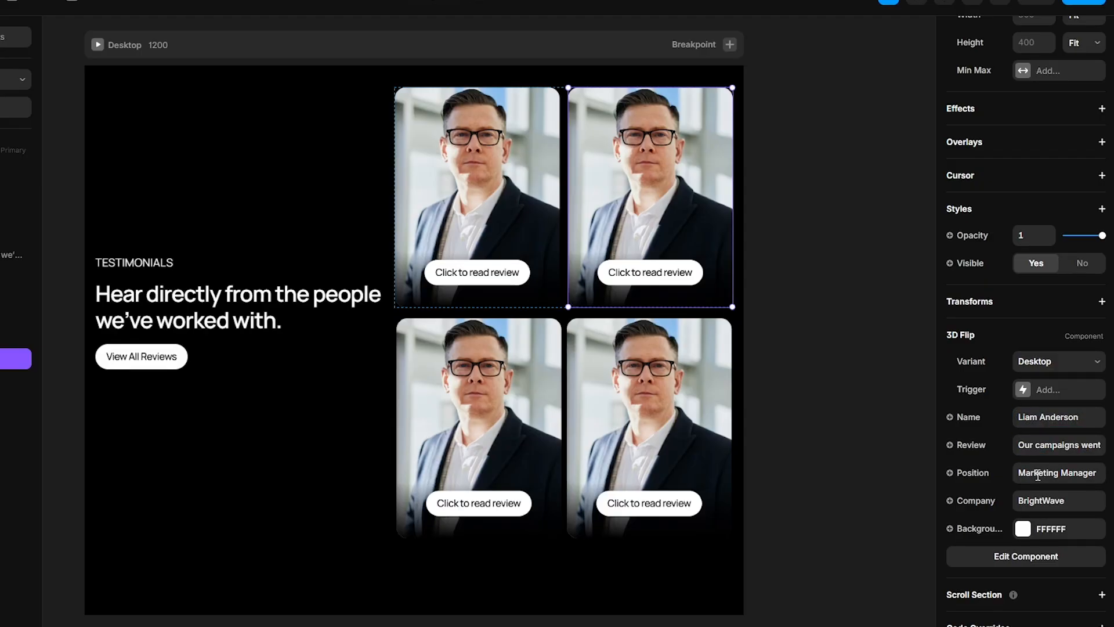
click(1038, 474)
text(Head of Sales)
click(1052, 499)
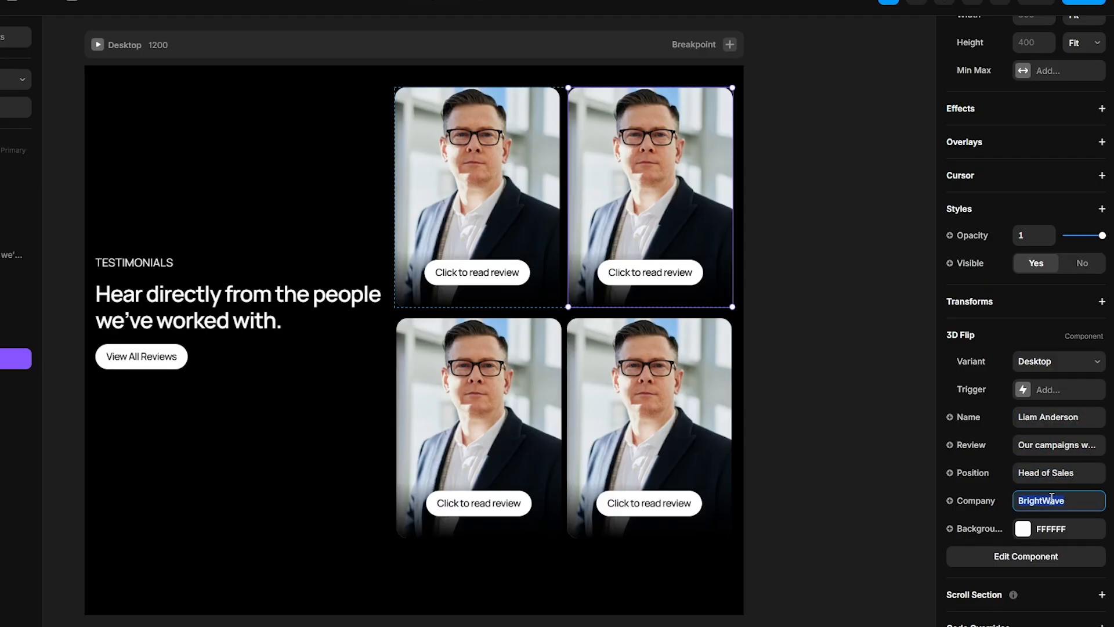
text(UrbanCart)
Give the bottom-left card a new reviewer name, review and position Co-founder.
click(496, 436)
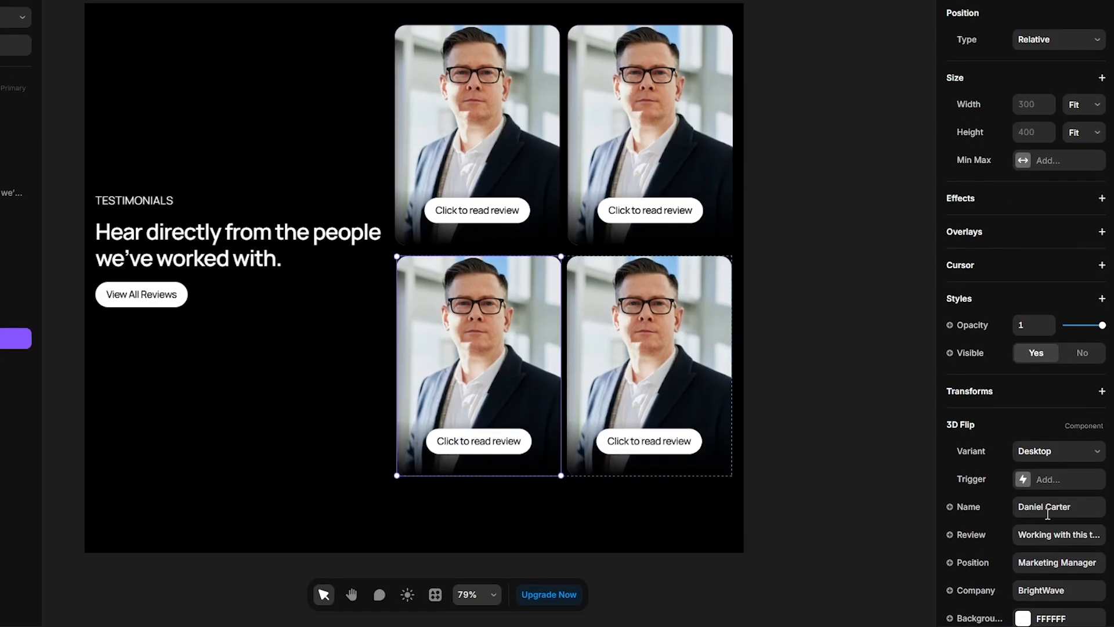
click(1049, 574)
text(Noah Williams)
click(1047, 535)
key(ctrl+v)
click(1038, 563)
text(Co-Founder)
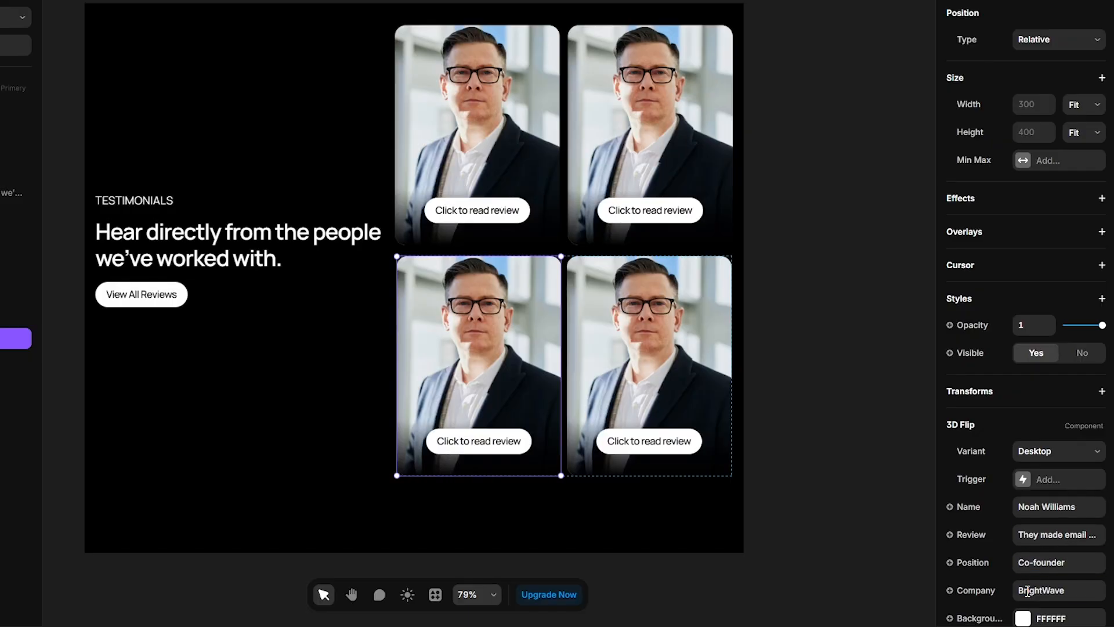
click(719, 361)
Paste new reviewer name, review, position and company into the bottom-right card.
click(1049, 508)
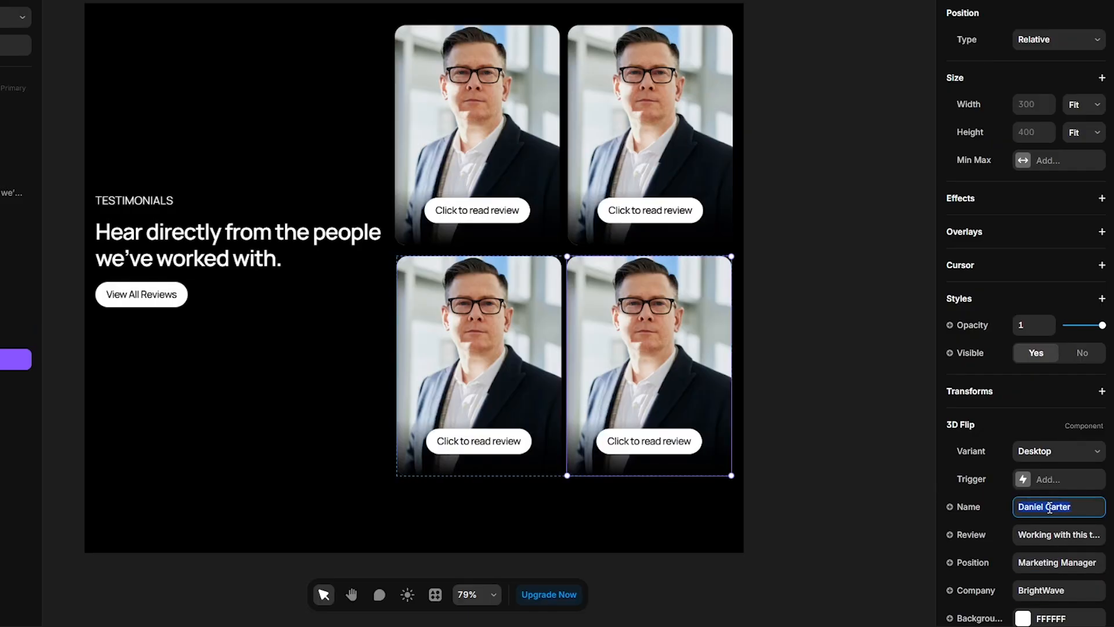
key(ctrl+v)
click(1047, 535)
key(ctrl+v)
click(1039, 562)
key(ctrl+v)
click(1052, 590)
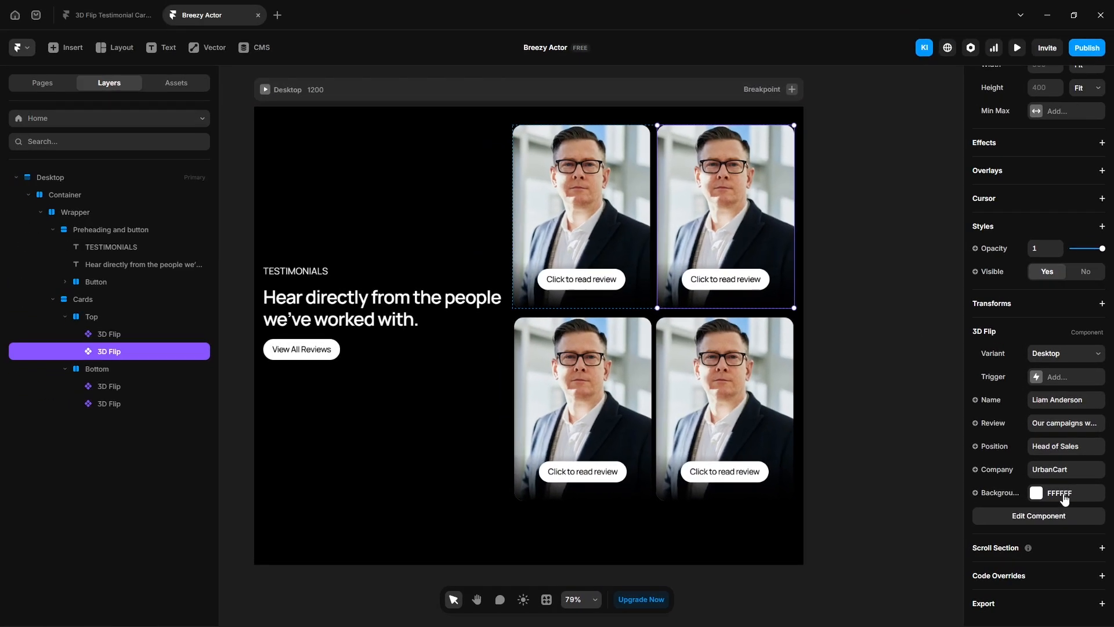
Set back colours EDE4D8 on top-right, EAE6F8 on bottom-left and E3F3EC on bottom-right.
click(1064, 493)
key(Return)
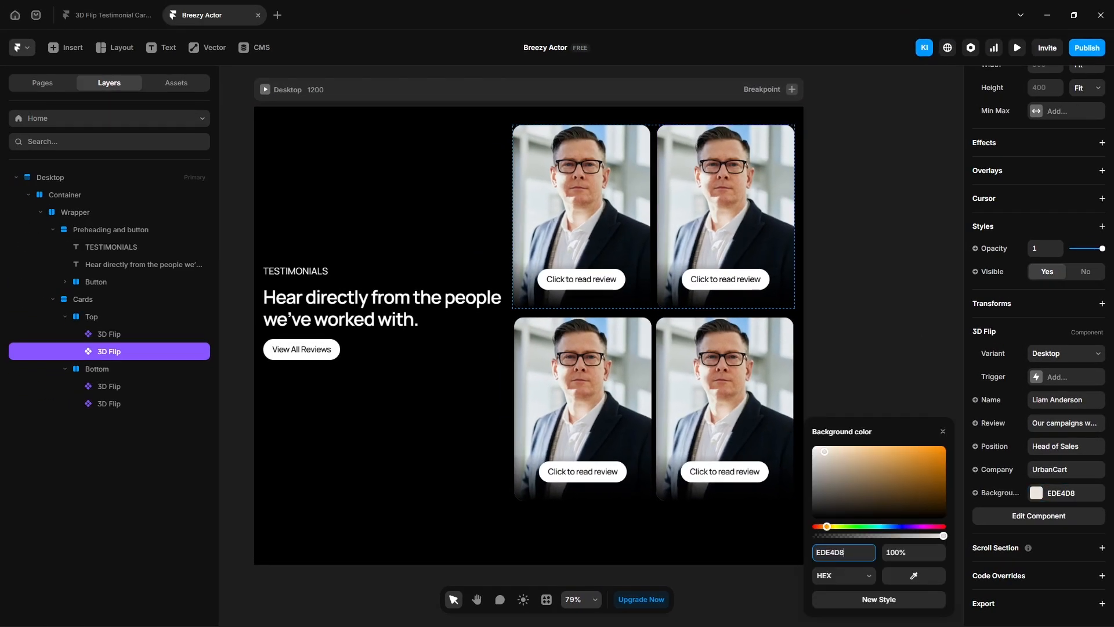
click(569, 392)
click(836, 553)
text(EAE6F8)
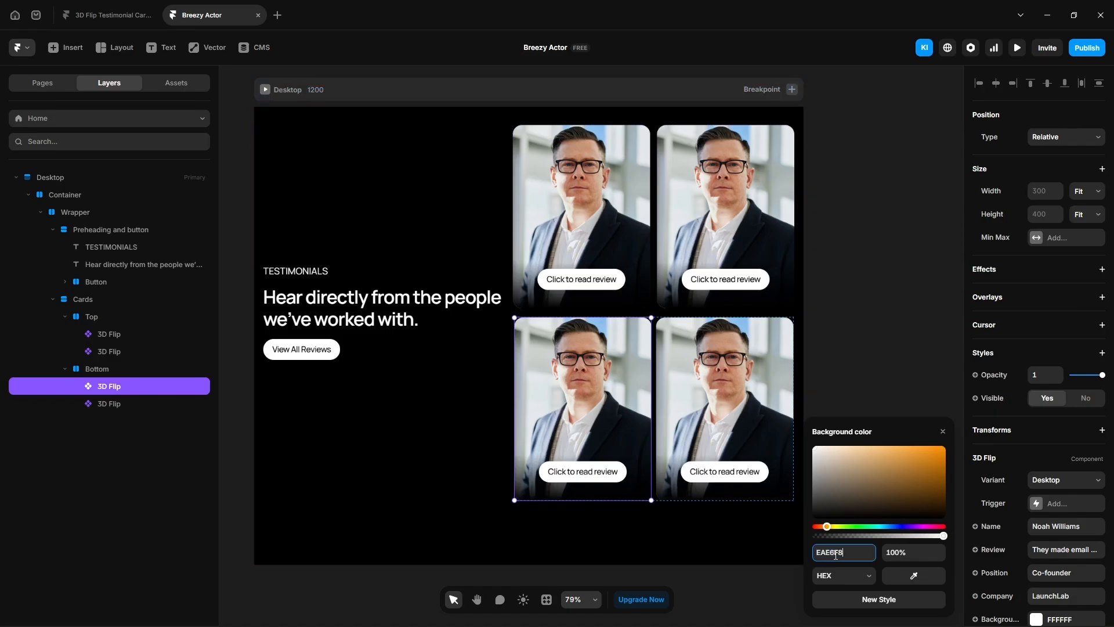
key(Return)
click(751, 431)
click(855, 547)
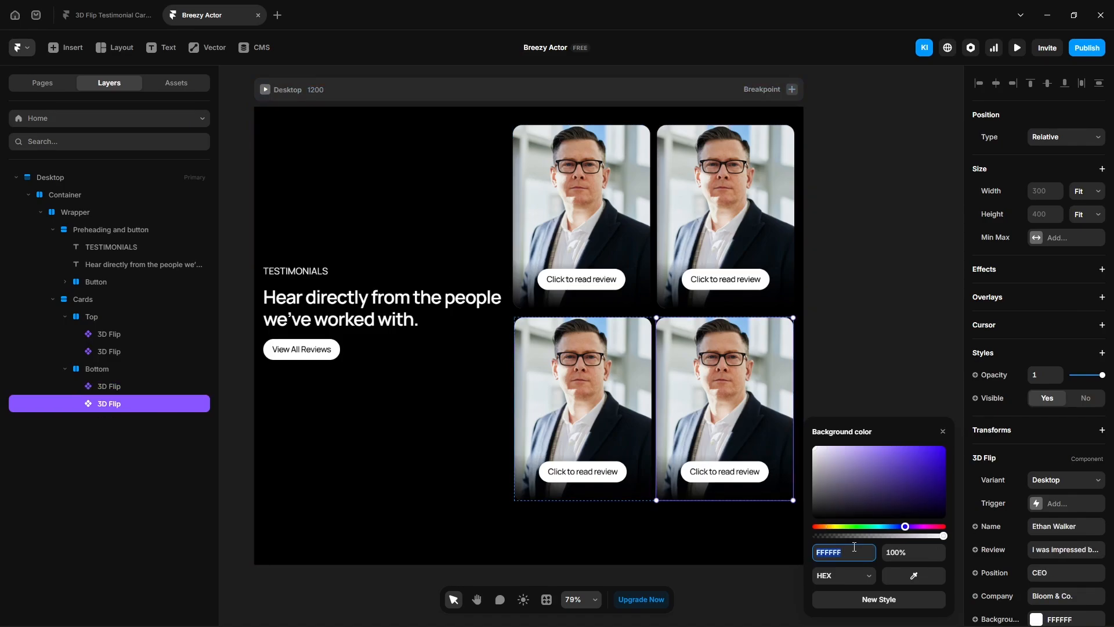
key(Return)
Preview the page, flip all four cards to their tinted reviews, then flip the bottom-left back.
click(884, 302)
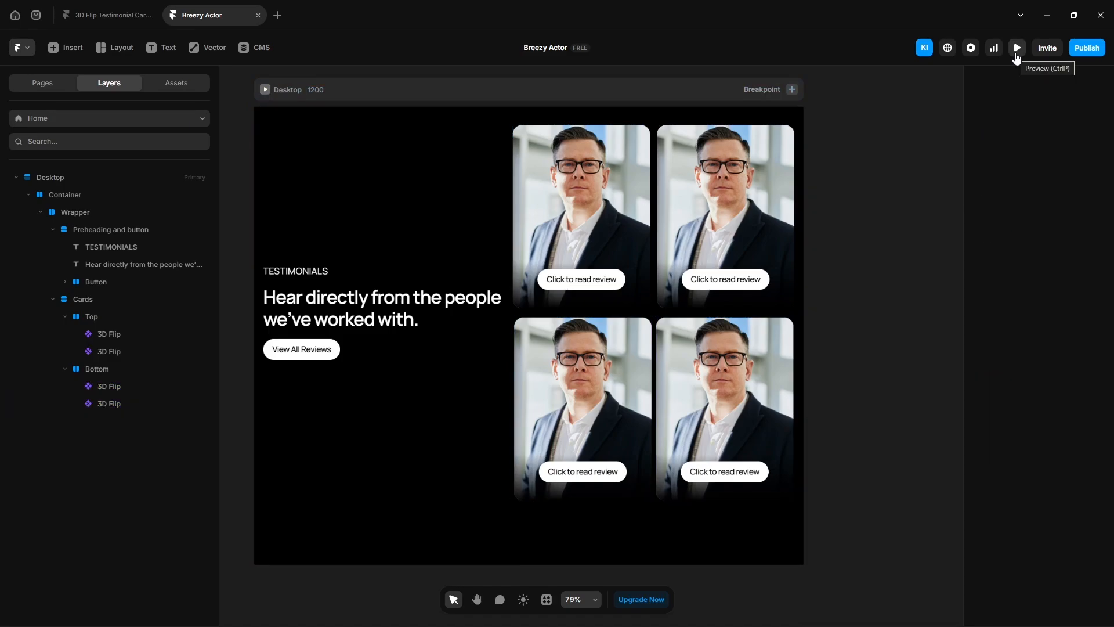
click(1016, 47)
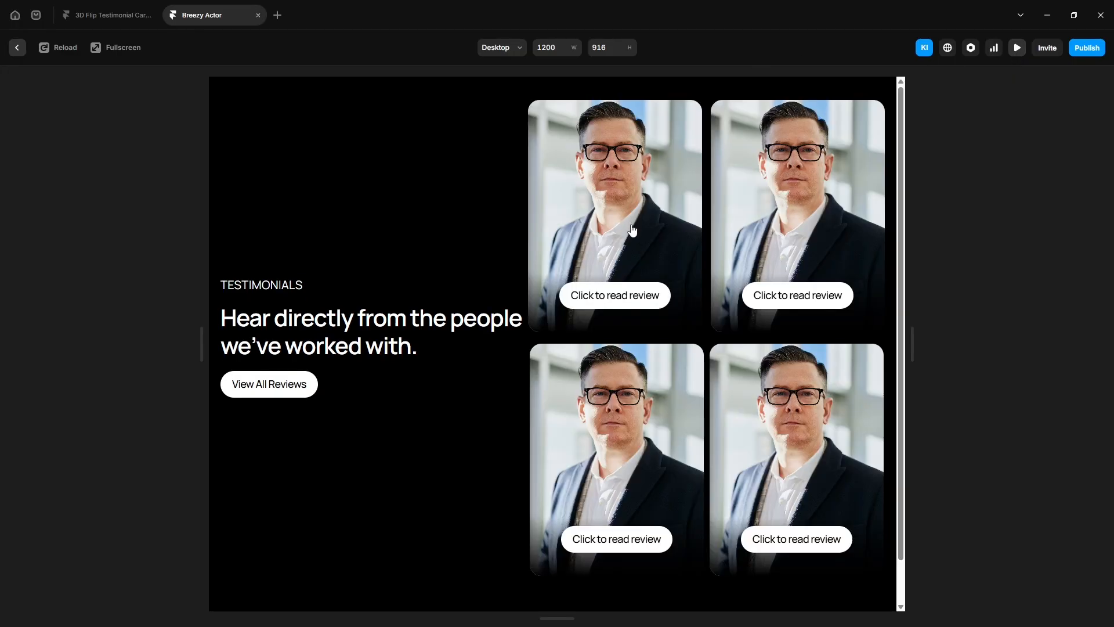
click(633, 231)
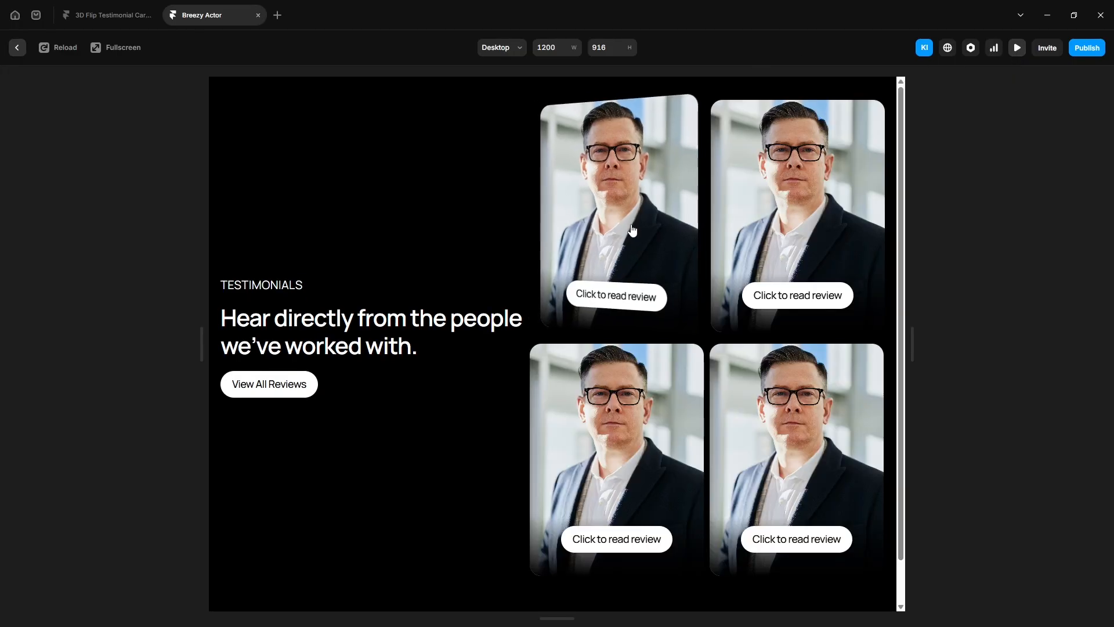
click(738, 236)
click(590, 443)
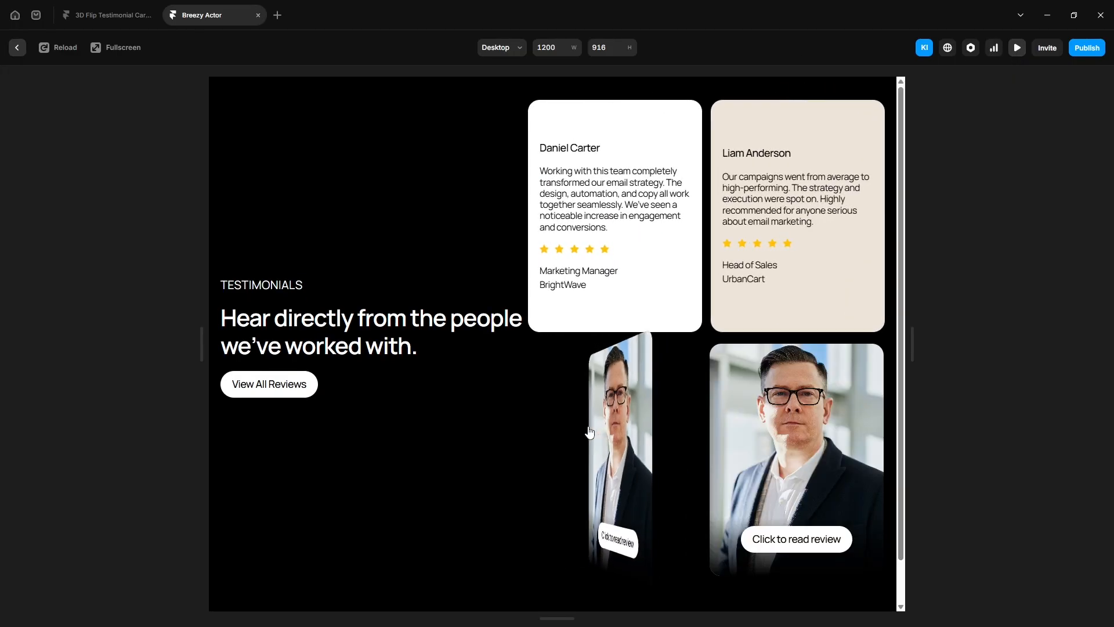
click(762, 430)
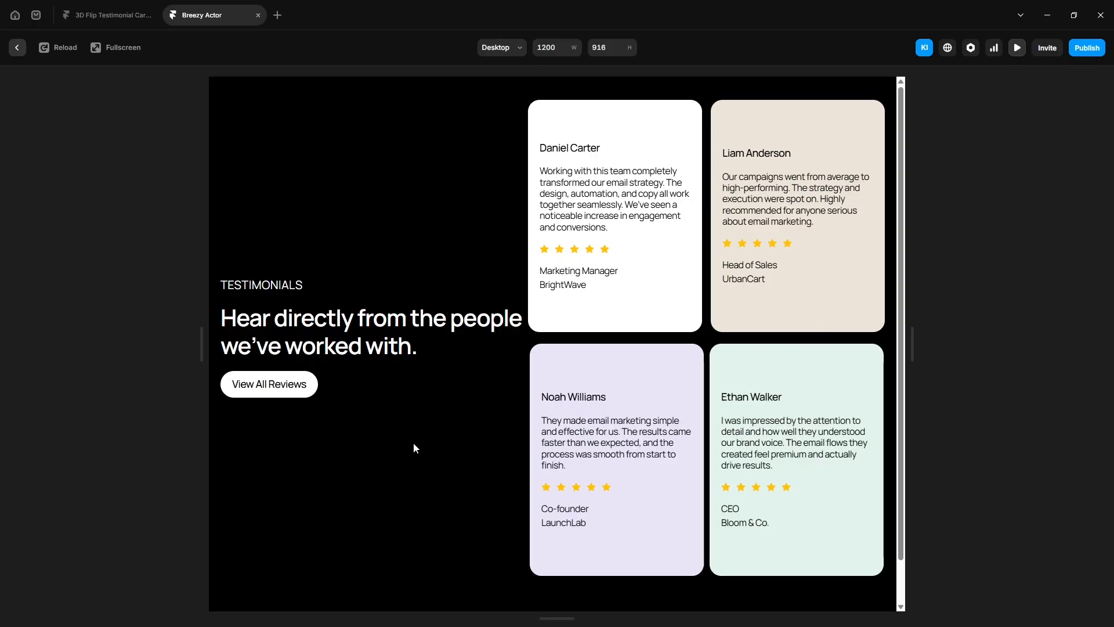
click(560, 466)
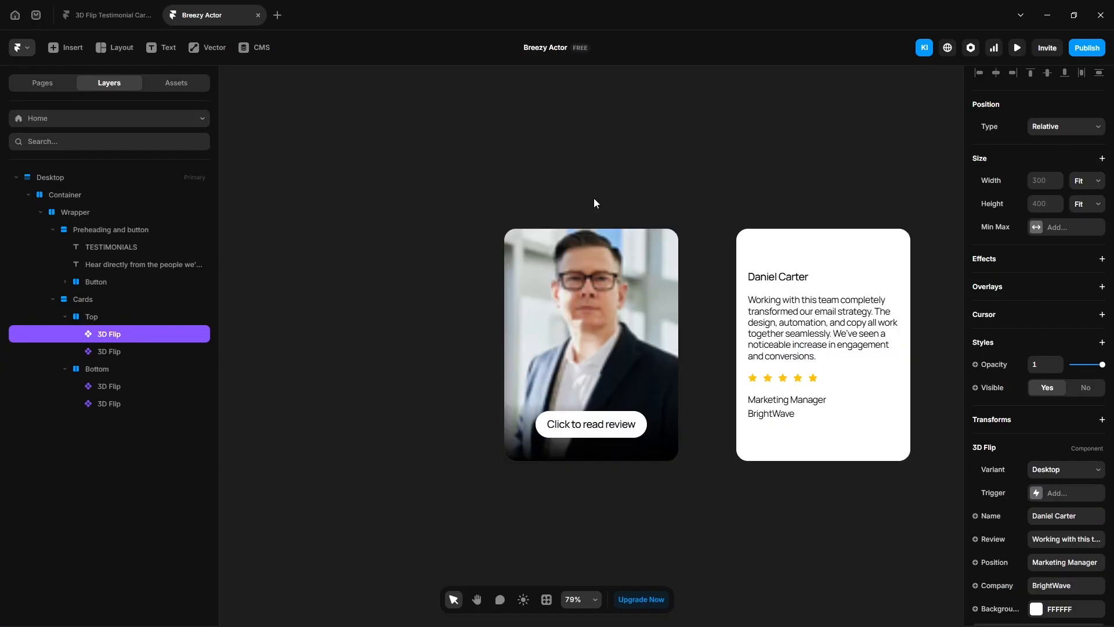
Bind the 3D Flip photo's fill to an image variable named Avatar and return Home.
click(112, 227)
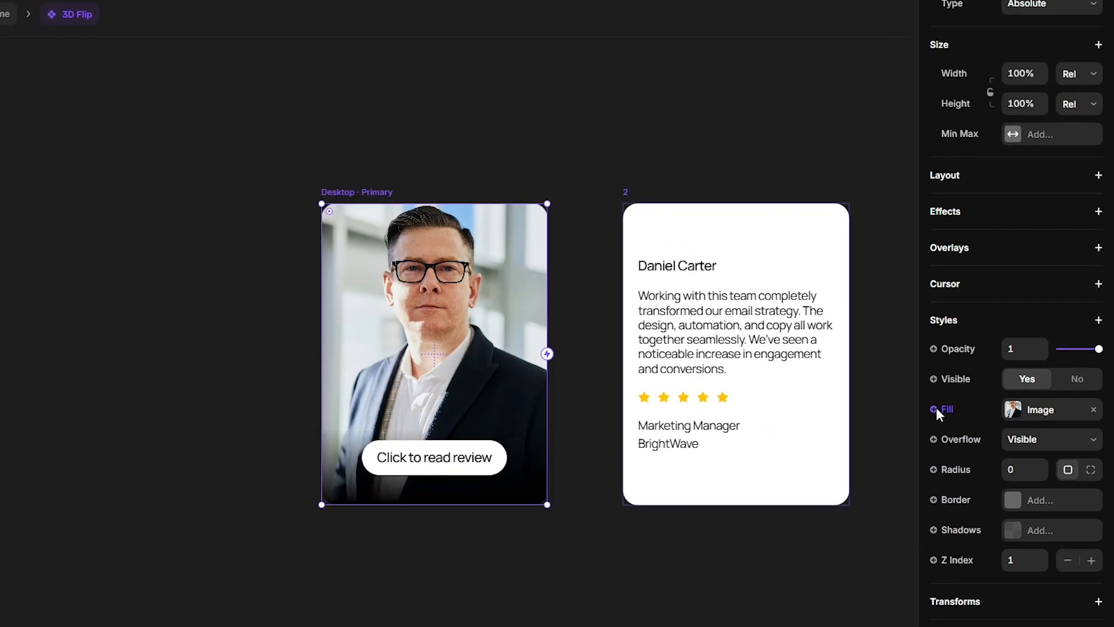
click(975, 386)
mouse_move(968, 463)
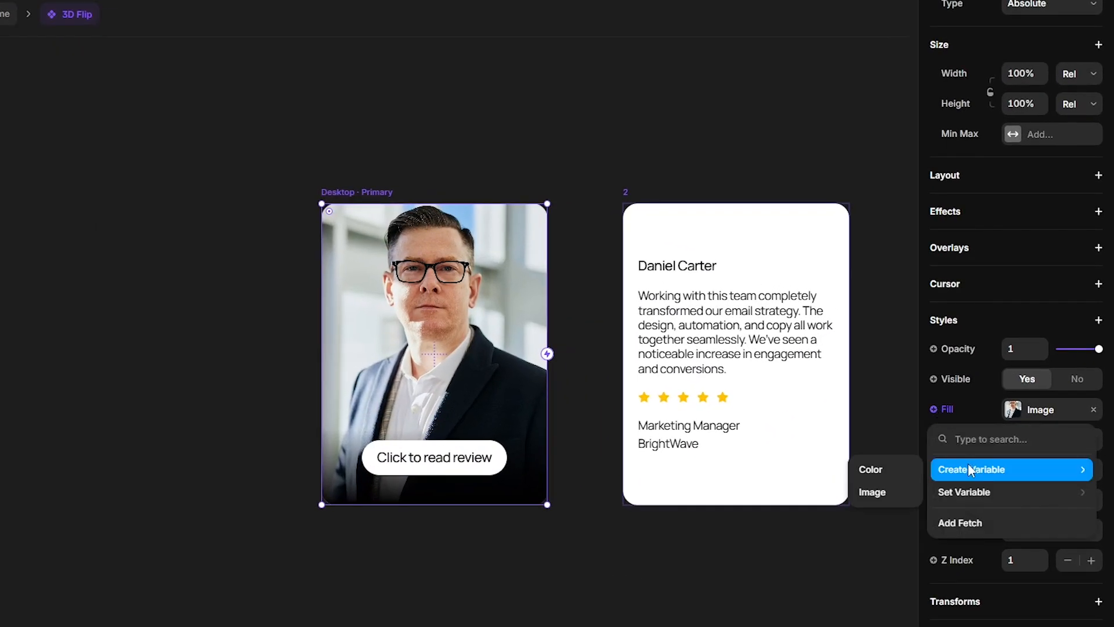
click(882, 487)
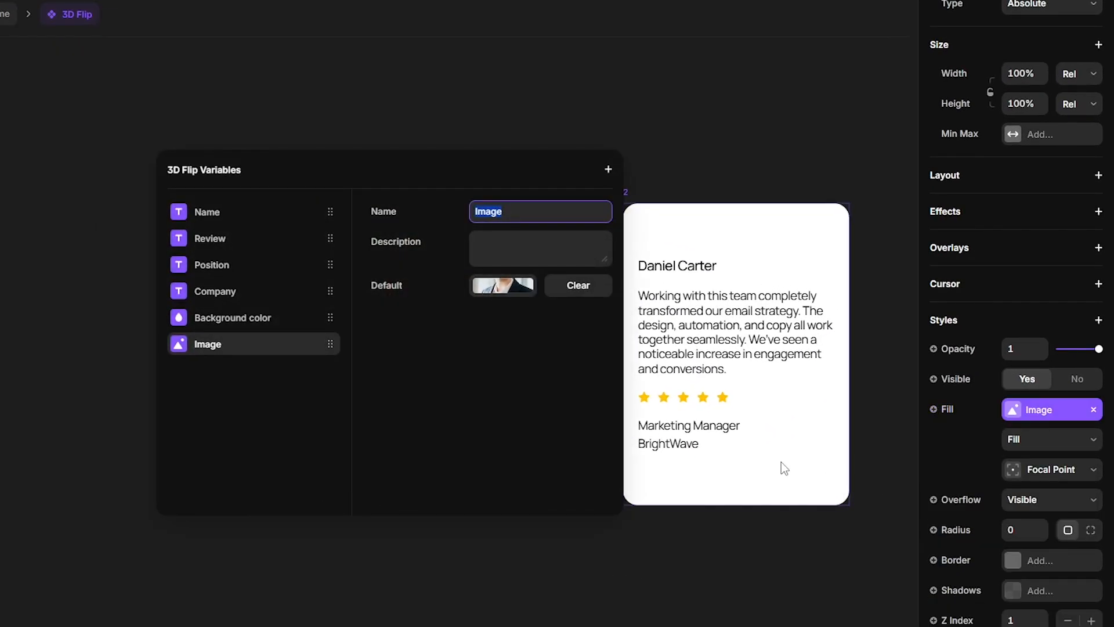
text(Avatar)
click(356, 125)
click(59, 69)
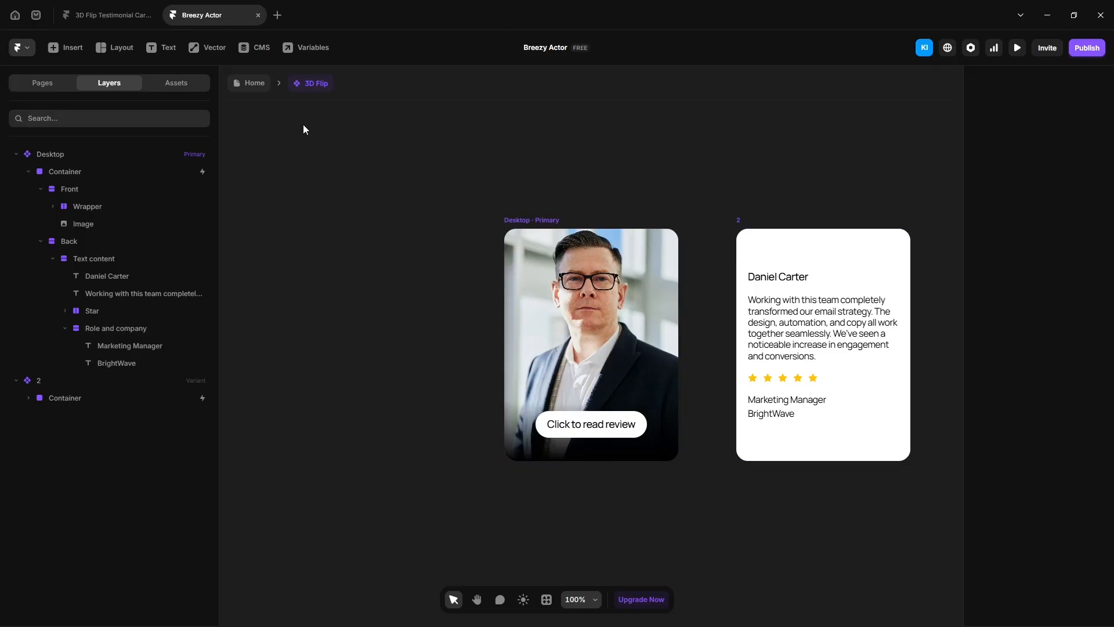
click(255, 84)
Upload new Avatar photos for the top-right, bottom-left and bottom-right cards.
click(1045, 516)
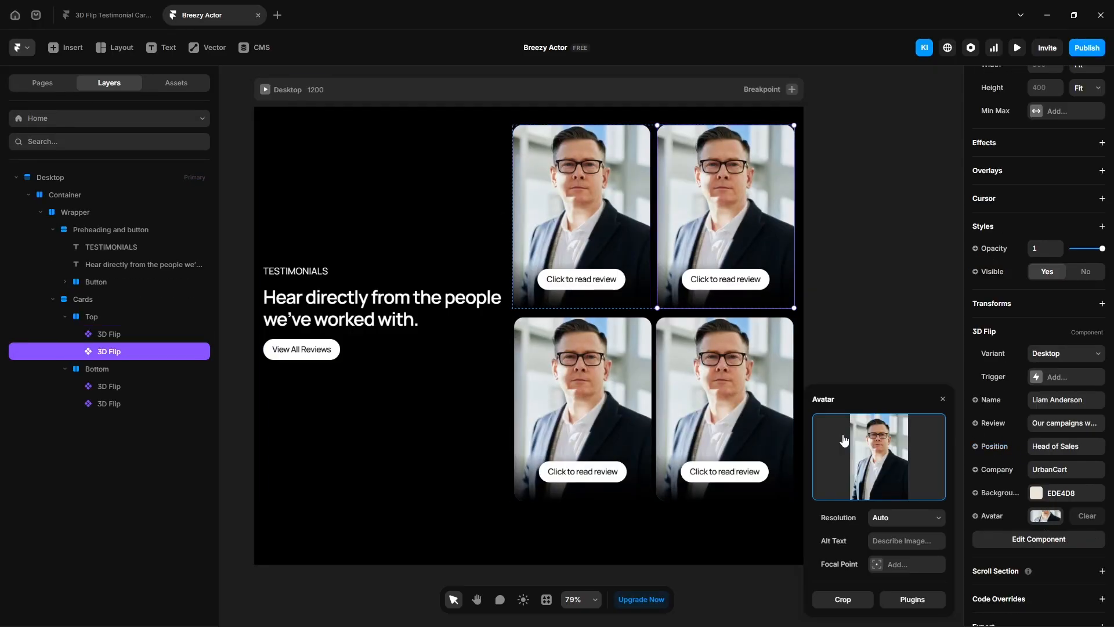
click(847, 441)
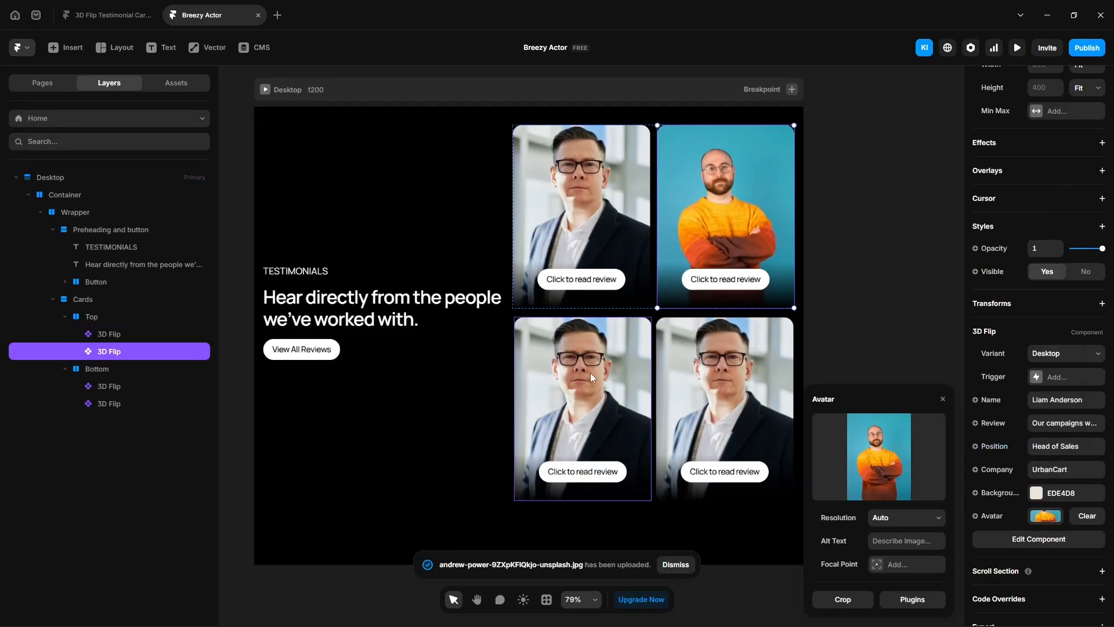
click(590, 372)
click(879, 457)
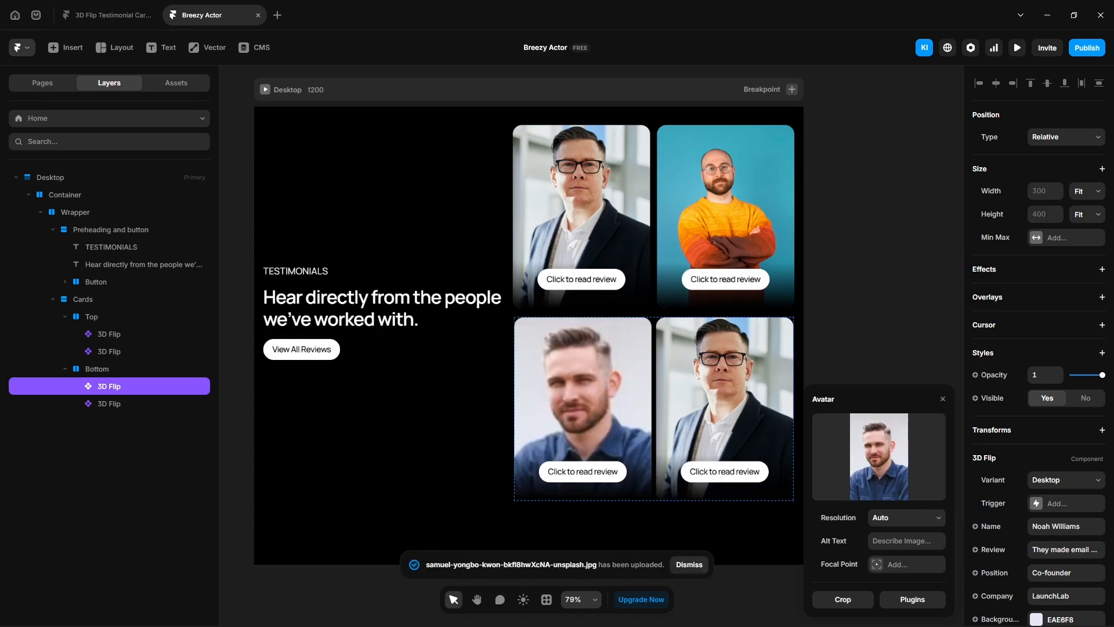
click(727, 349)
click(879, 456)
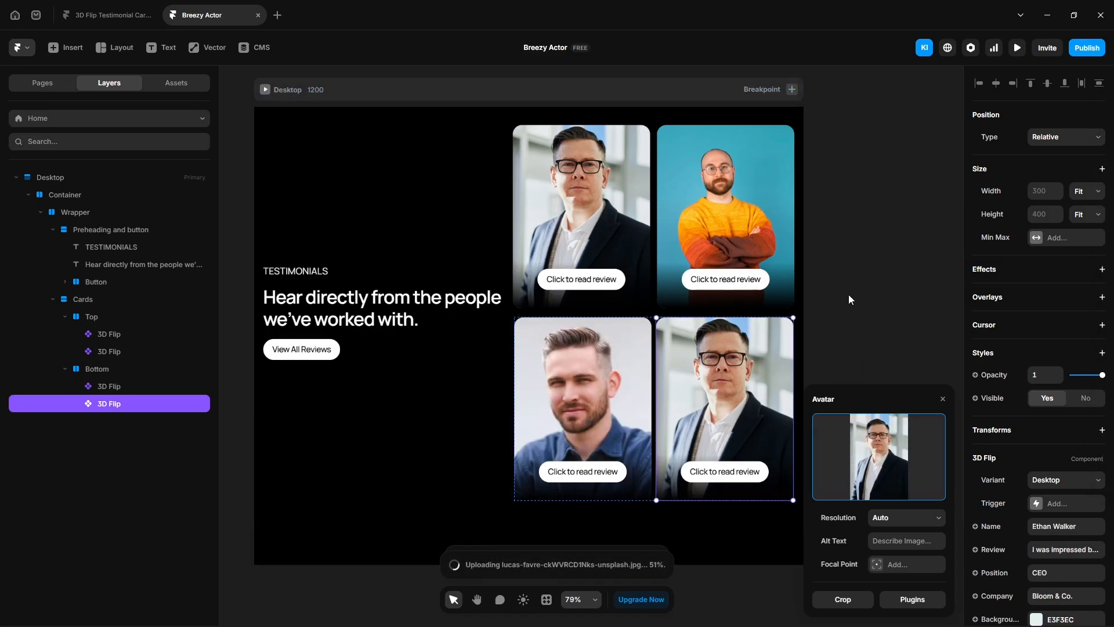
click(889, 372)
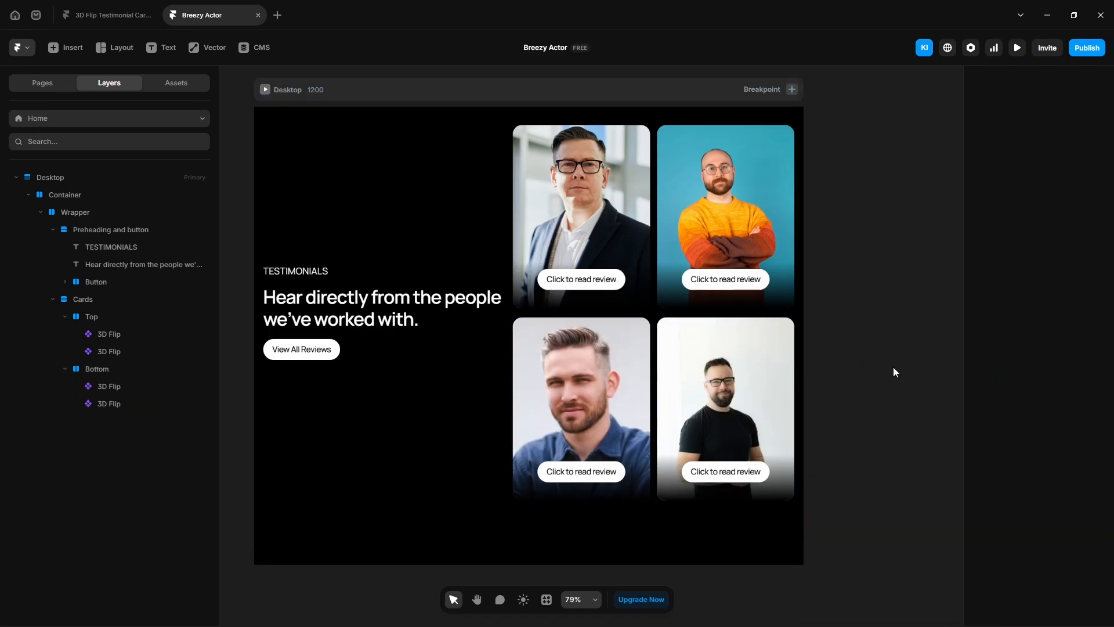
Add a Tablet breakpoint and stack its Wrapper vertically, heading above the cards.
scroll(870, 364, down, 3)
drag(859, 395, 642, 365)
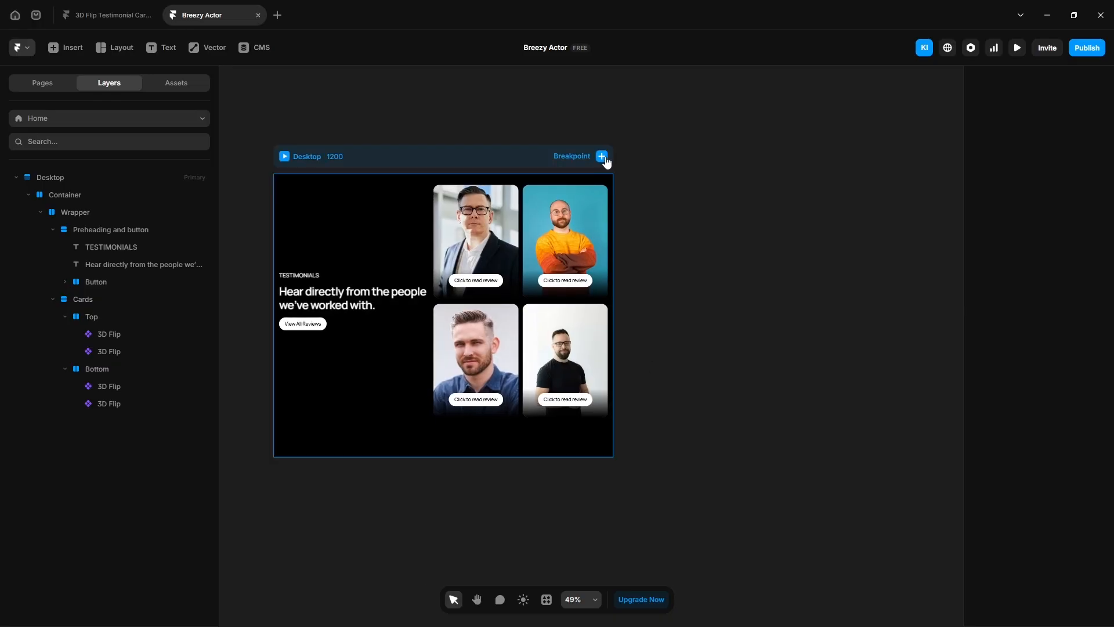
click(604, 158)
click(627, 182)
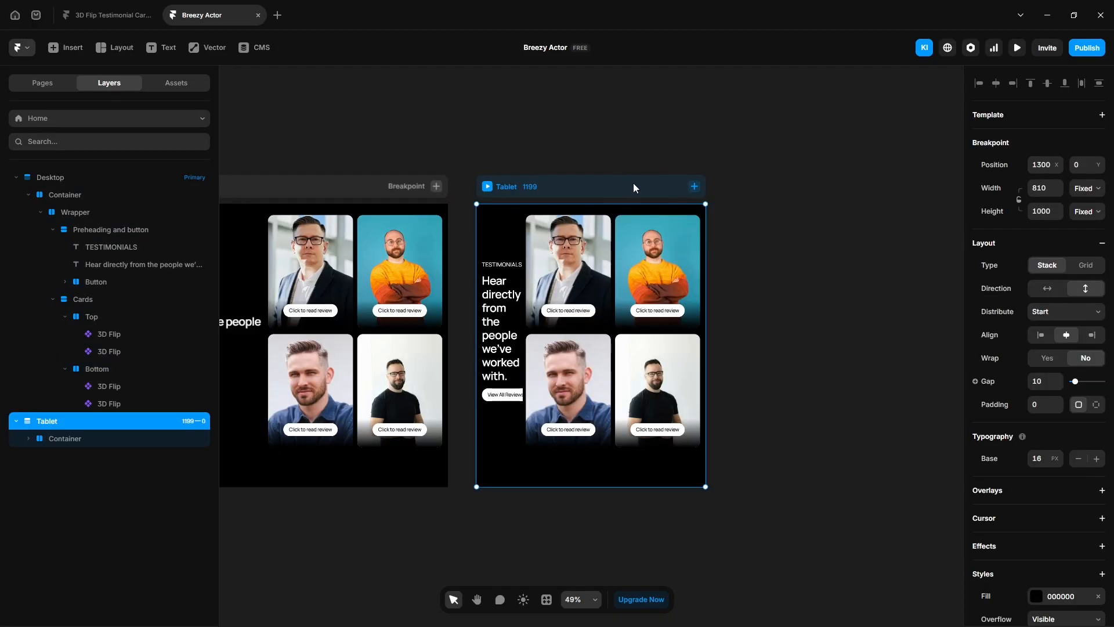
click(16, 177)
click(28, 212)
click(87, 230)
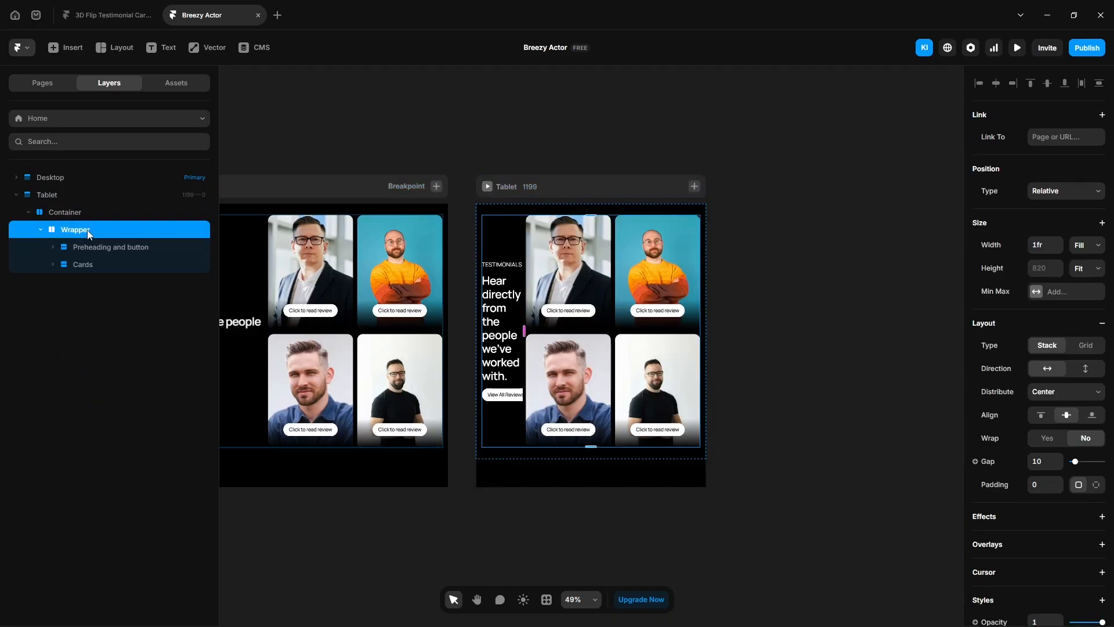
click(1086, 371)
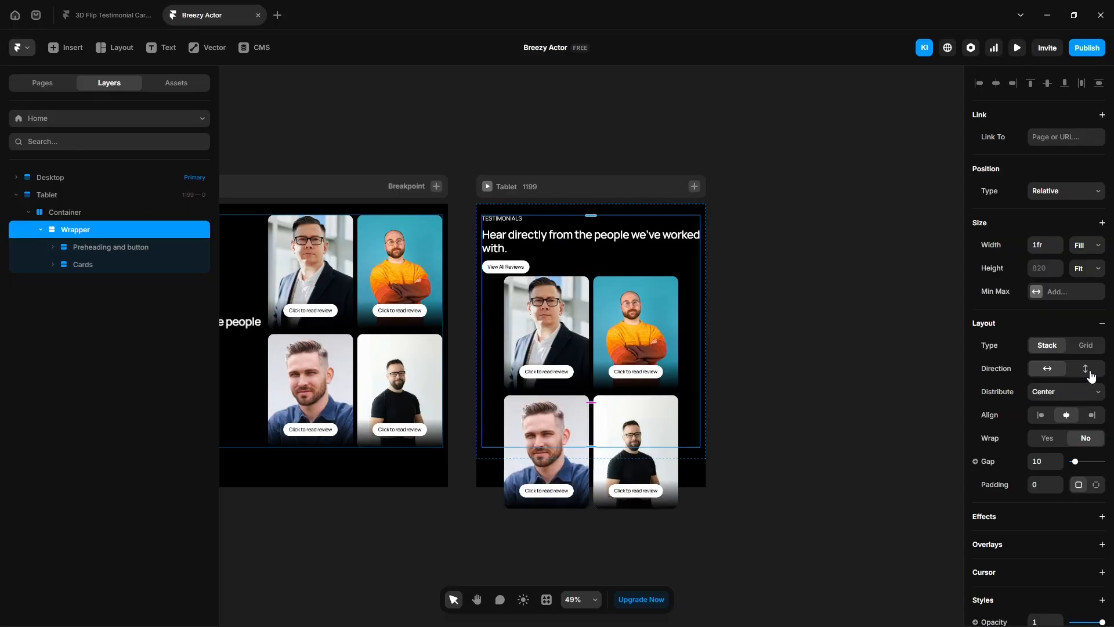
Make the TESTIMONIALS label fit its content and centre it within the preheading group.
click(111, 248)
click(113, 264)
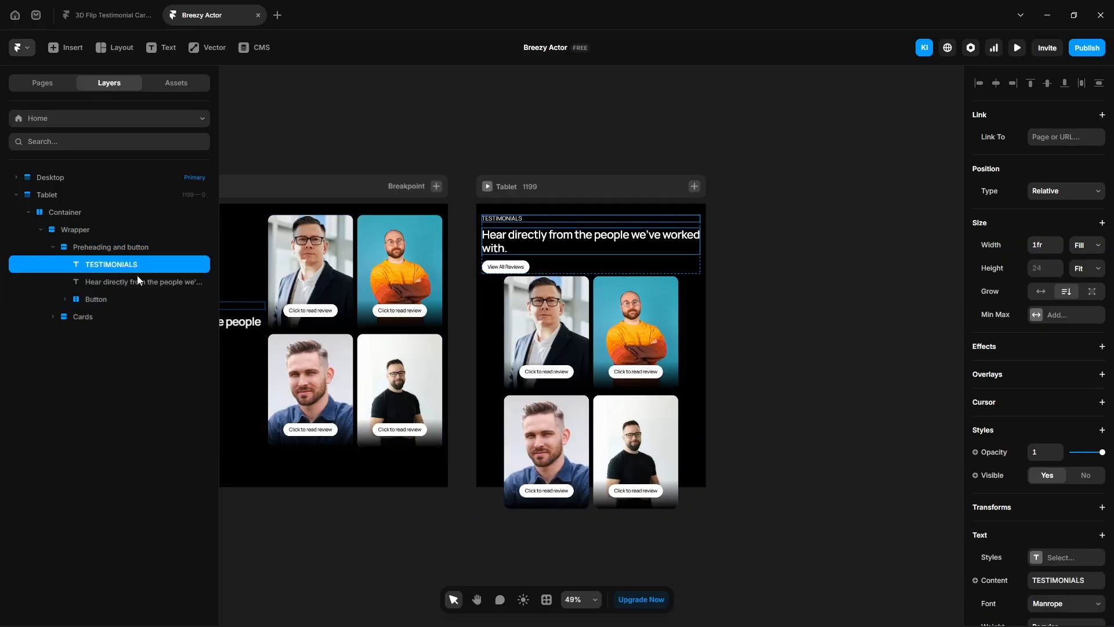
click(1087, 245)
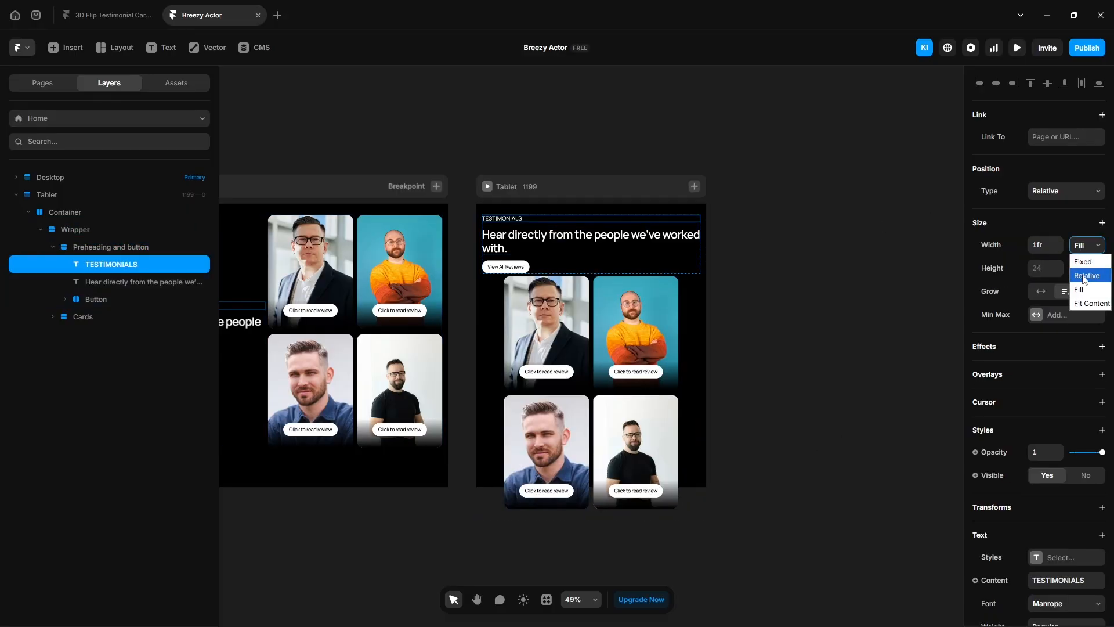
click(1086, 303)
click(109, 248)
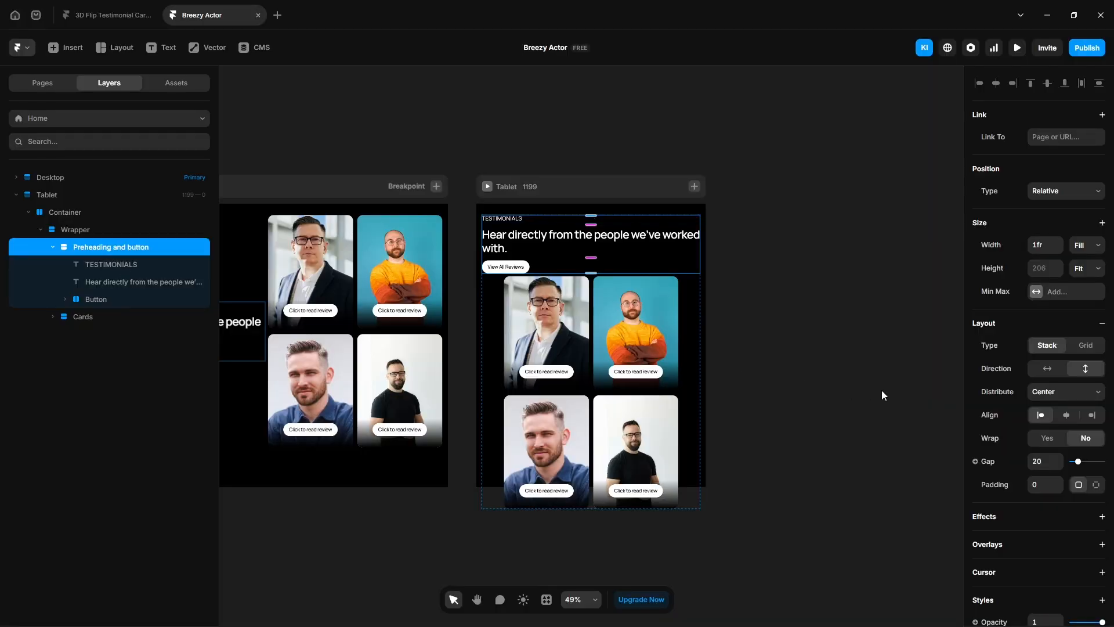
click(1070, 419)
key(Return)
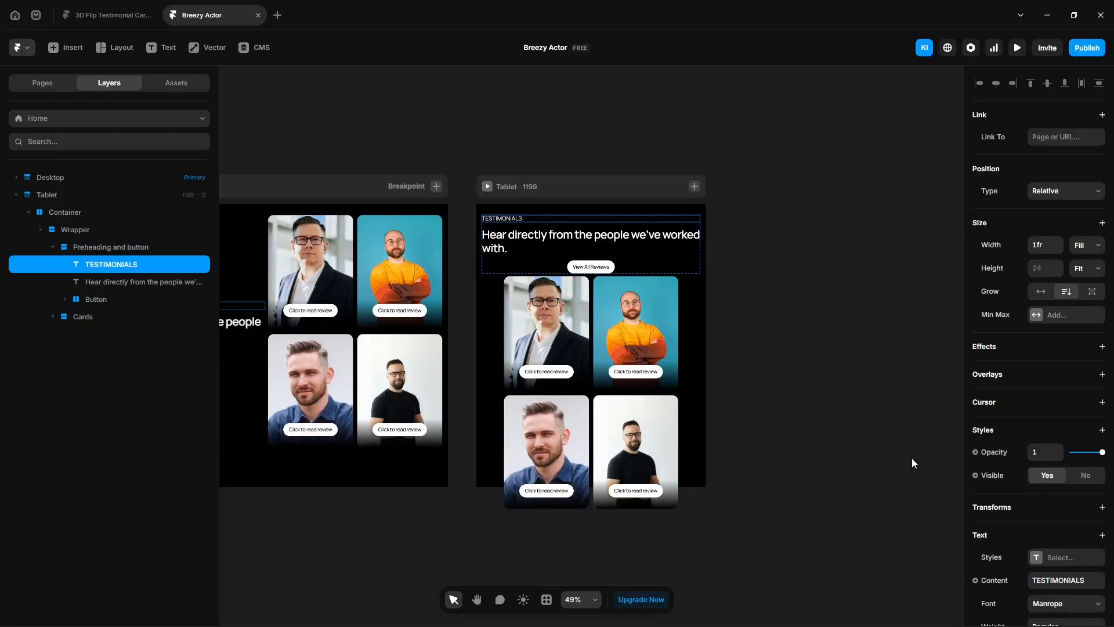
scroll(1025, 488, down, 5)
click(1056, 453)
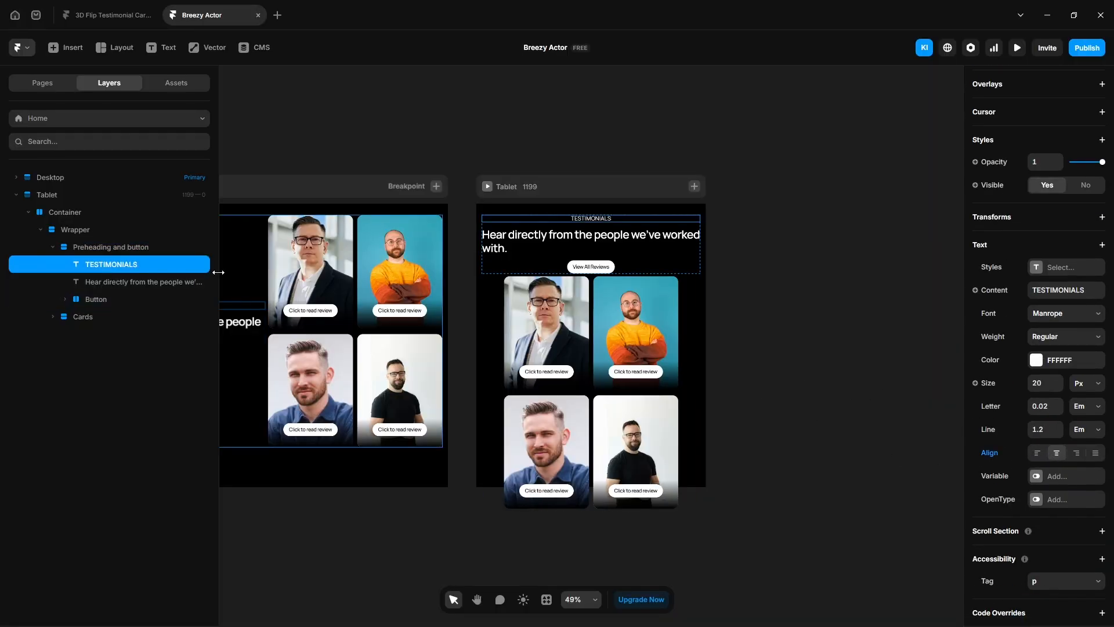
Set the heading to size 30, centre-aligned, and give the Wrapper a 40 gap.
key(Tab)
scroll(1025, 500, down, 1)
scroll(1024, 500, down, 3)
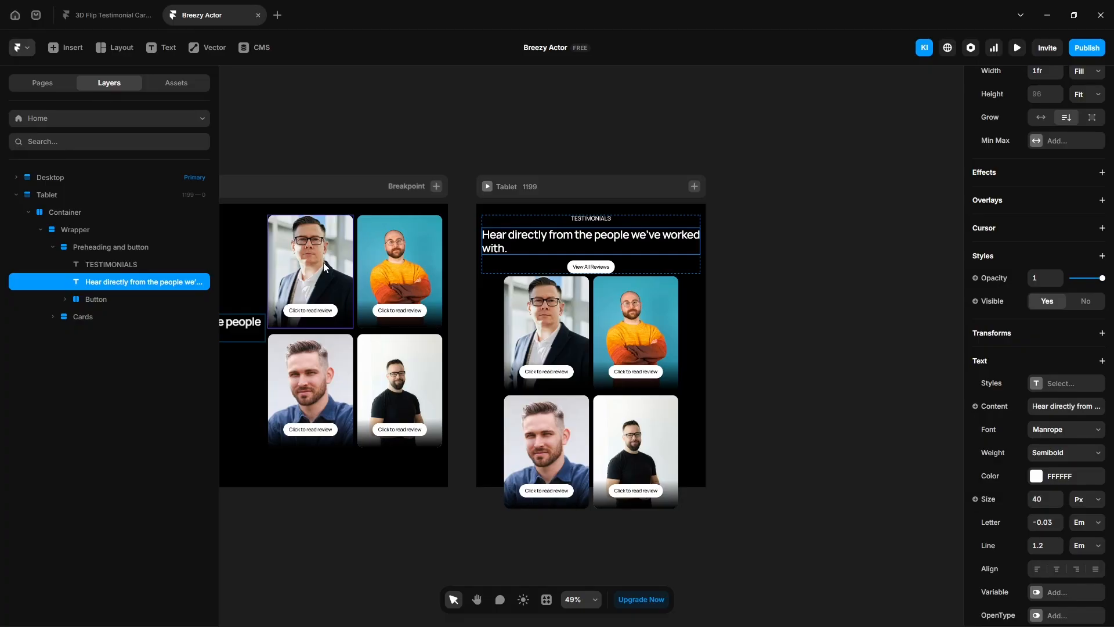
click(1046, 500)
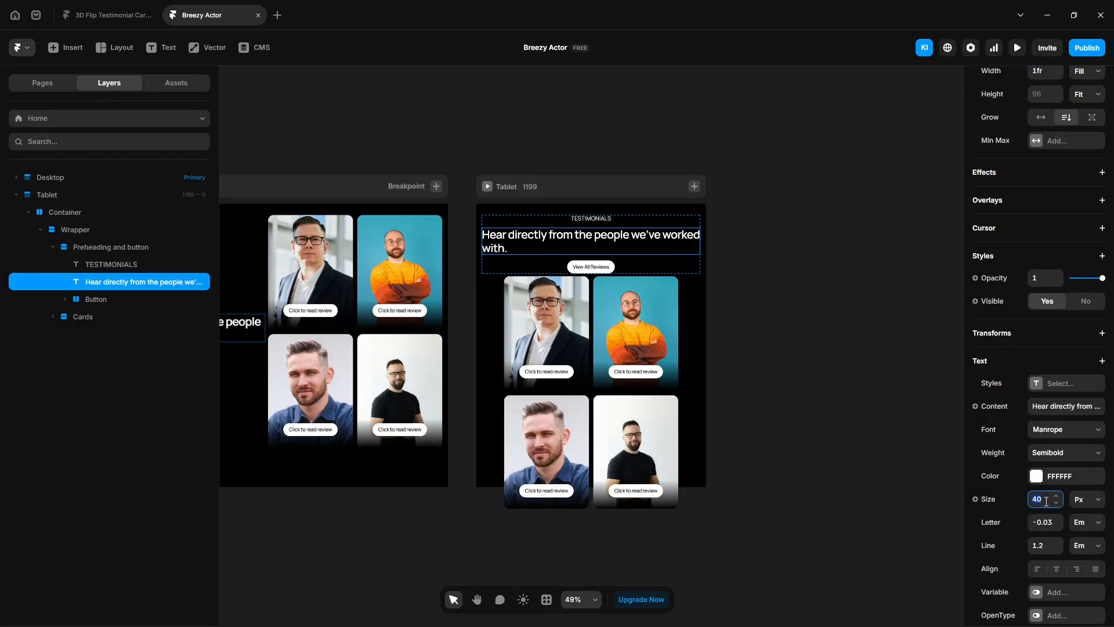
text(30)
key(Return)
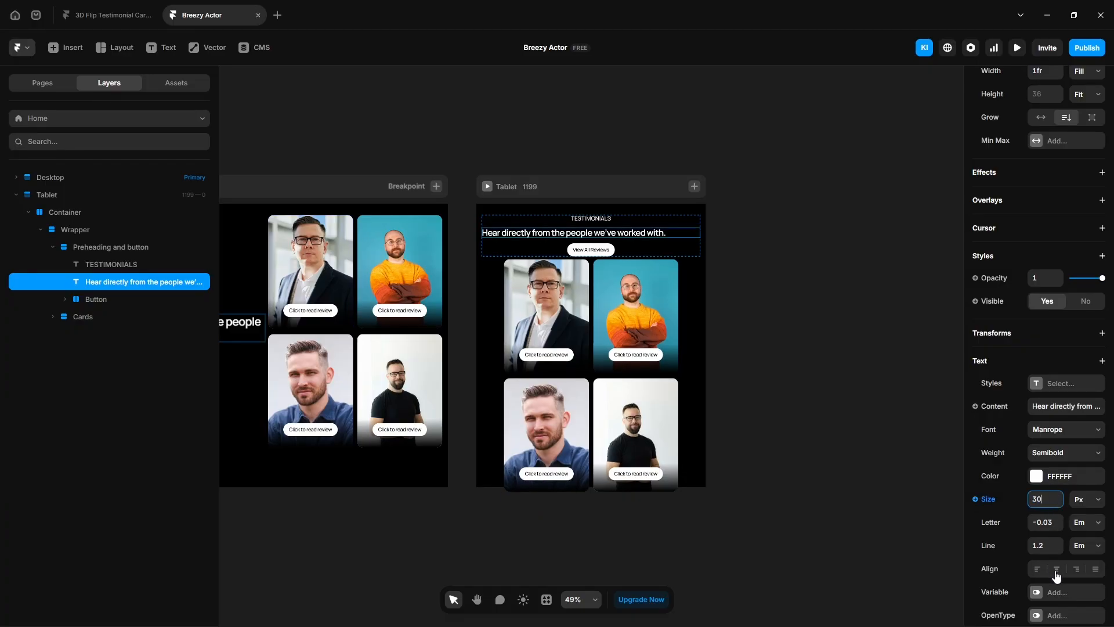
click(1057, 569)
click(317, 315)
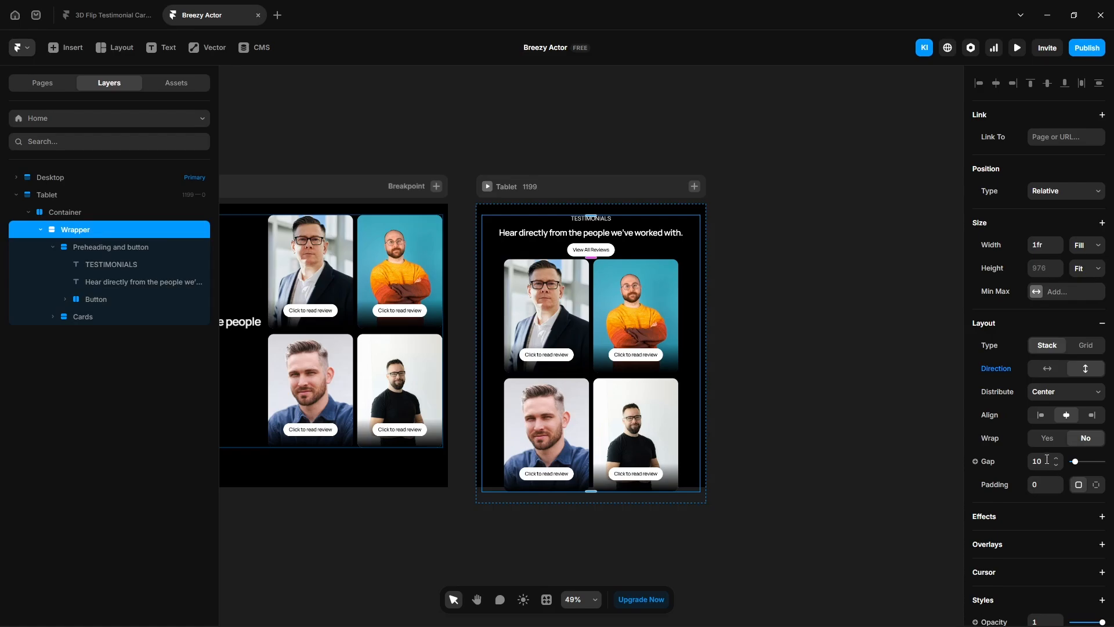
key(Return)
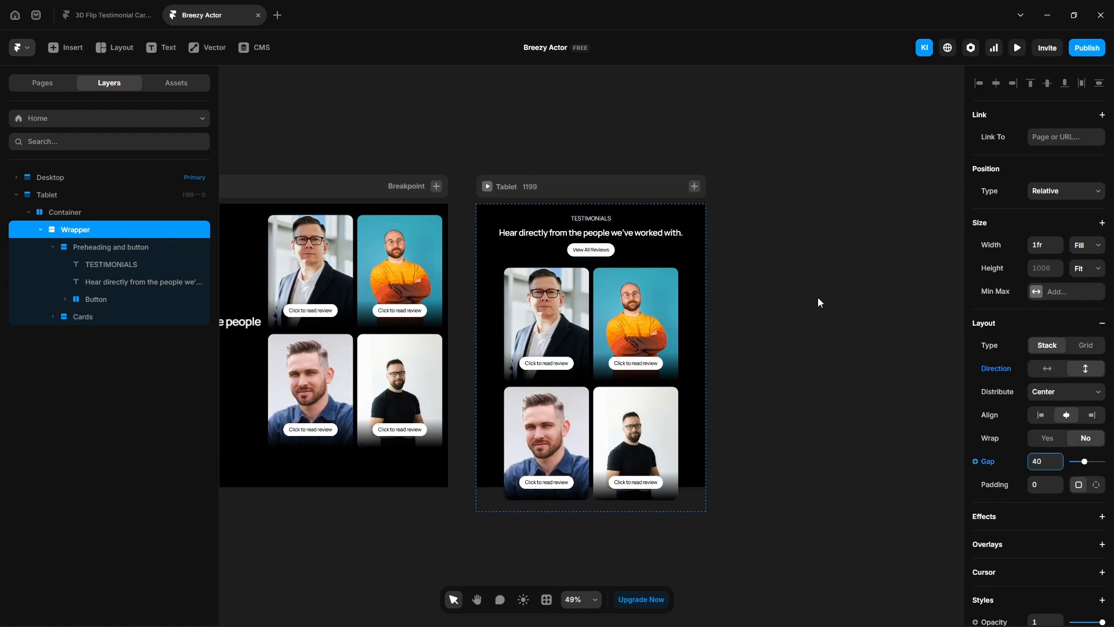
click(817, 298)
Set the Desktop frame's height to Fit Content.
click(73, 177)
scroll(1046, 380, up, 2)
scroll(1046, 378, up, 1)
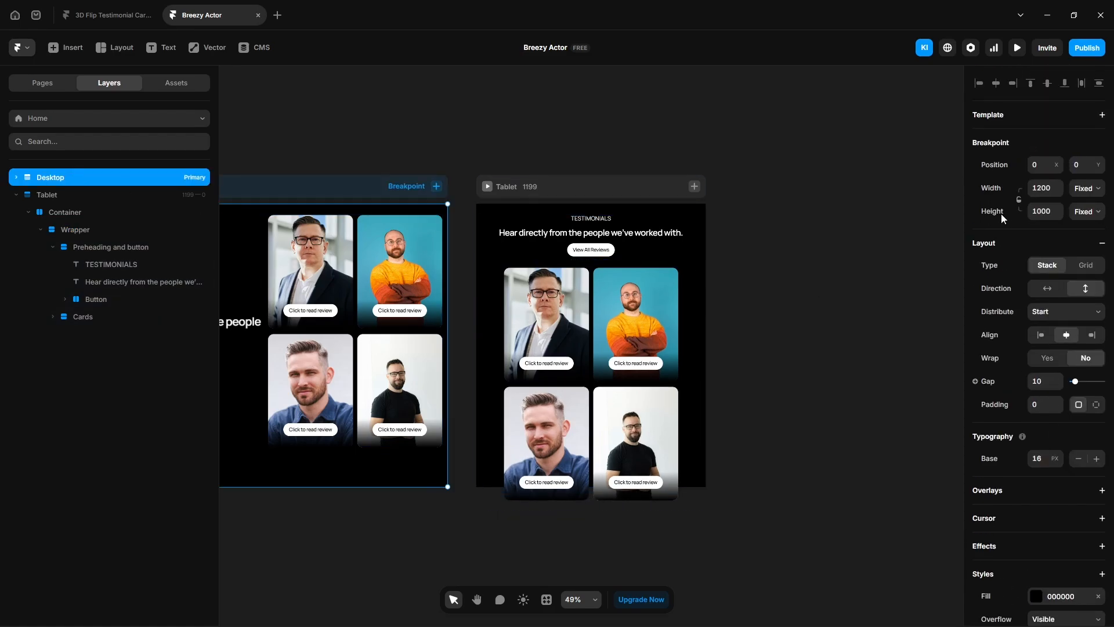
click(1083, 212)
click(1081, 270)
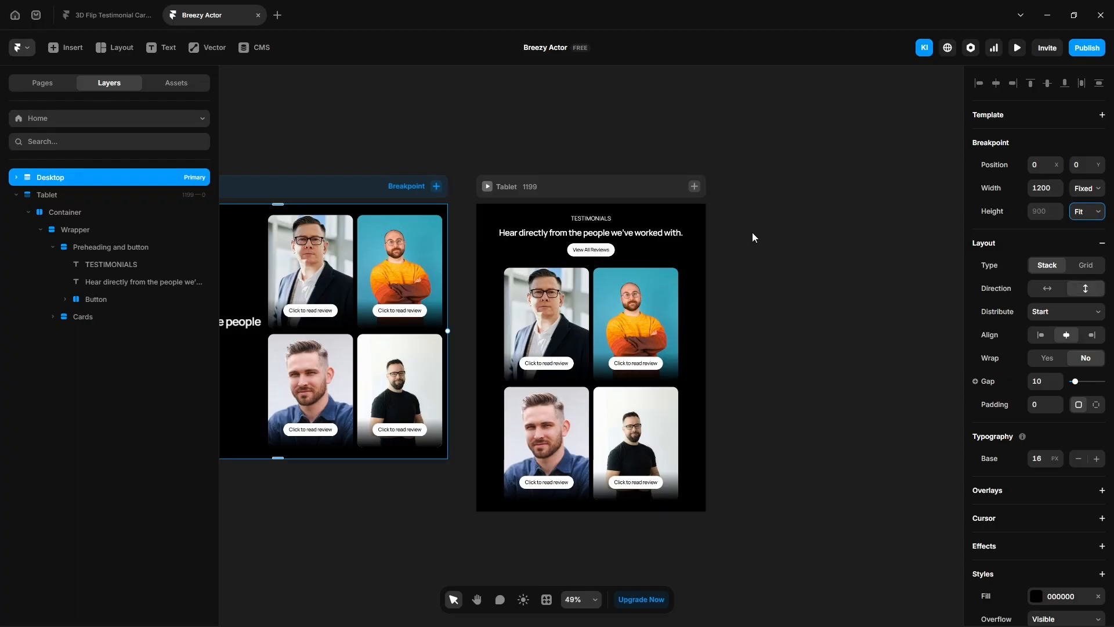
click(781, 227)
click(694, 187)
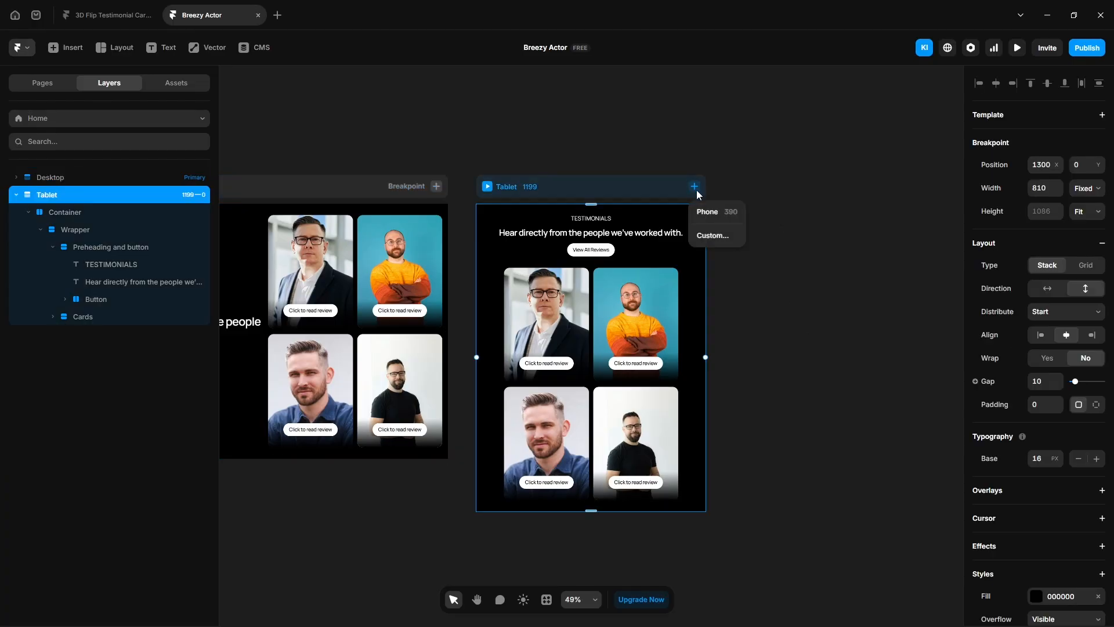
Shrink the Phone TESTIMONIALS label to size 16 and the main heading to 24.
click(718, 211)
click(609, 212)
scroll(1026, 491, down, 2)
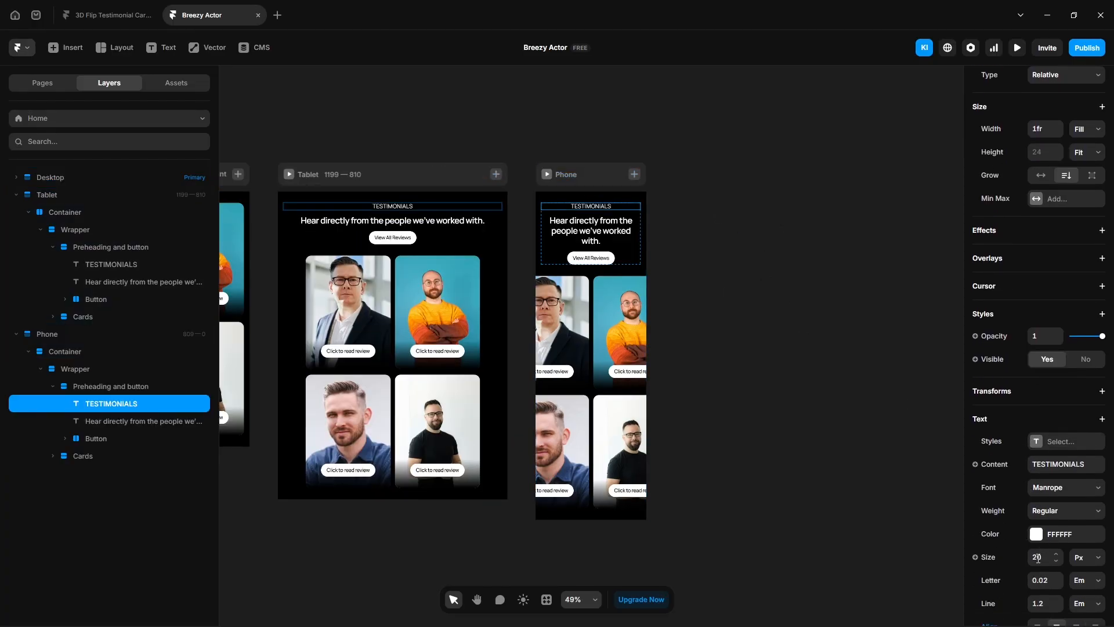
click(1038, 558)
text(16)
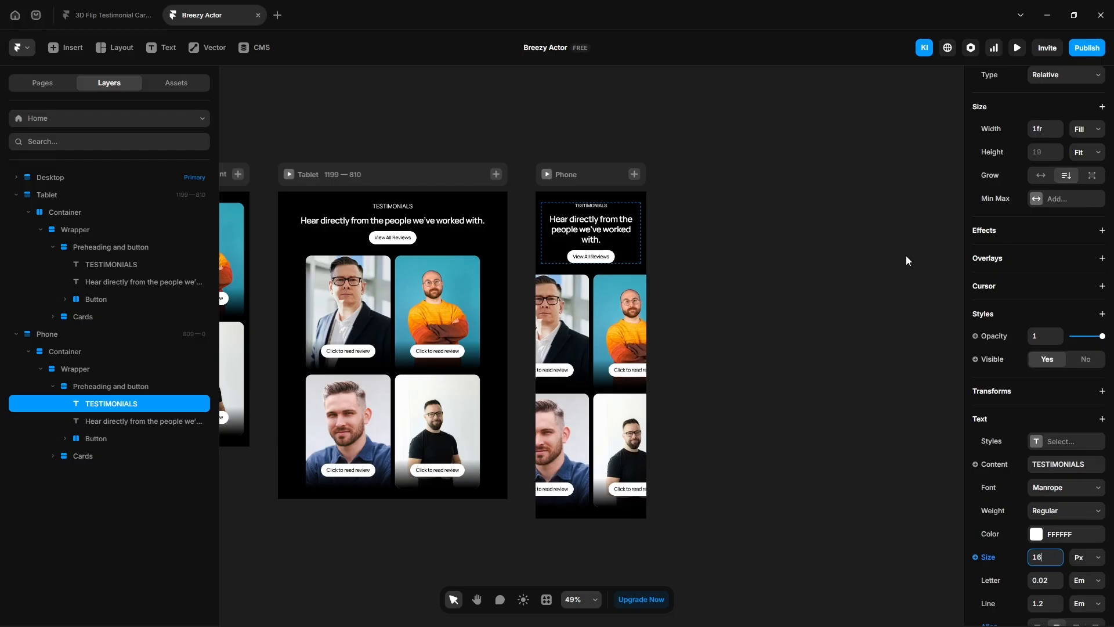
click(619, 223)
scroll(1044, 503, down, 3)
click(1040, 498)
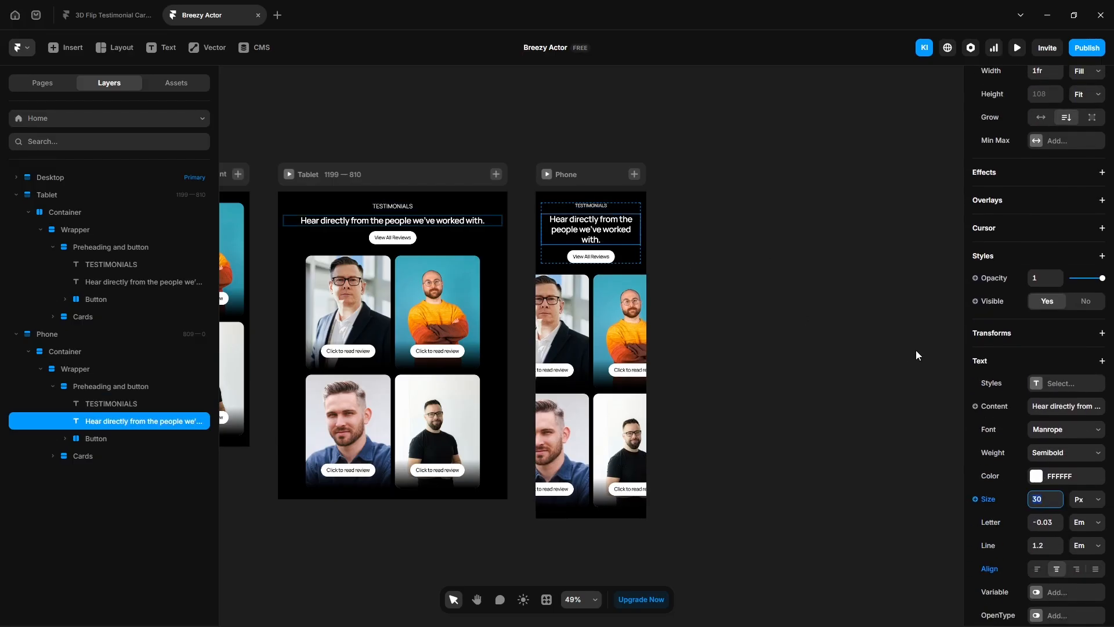
text(24)
Set the Top and Bottom card stacks to vertical so all four cards form one column.
click(534, 346)
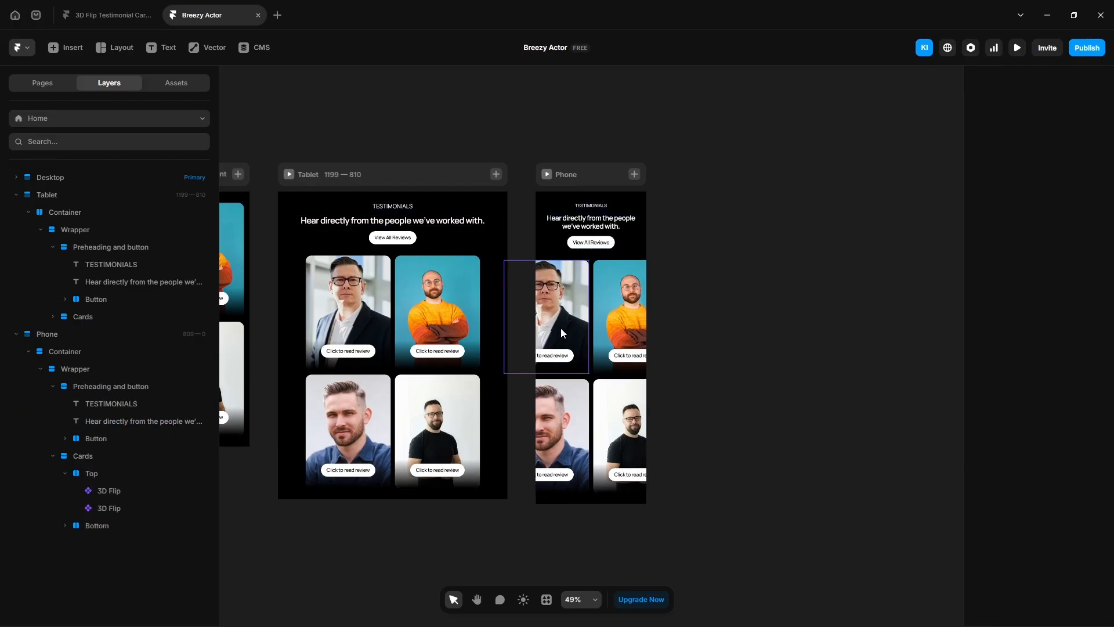
click(534, 345)
click(139, 483)
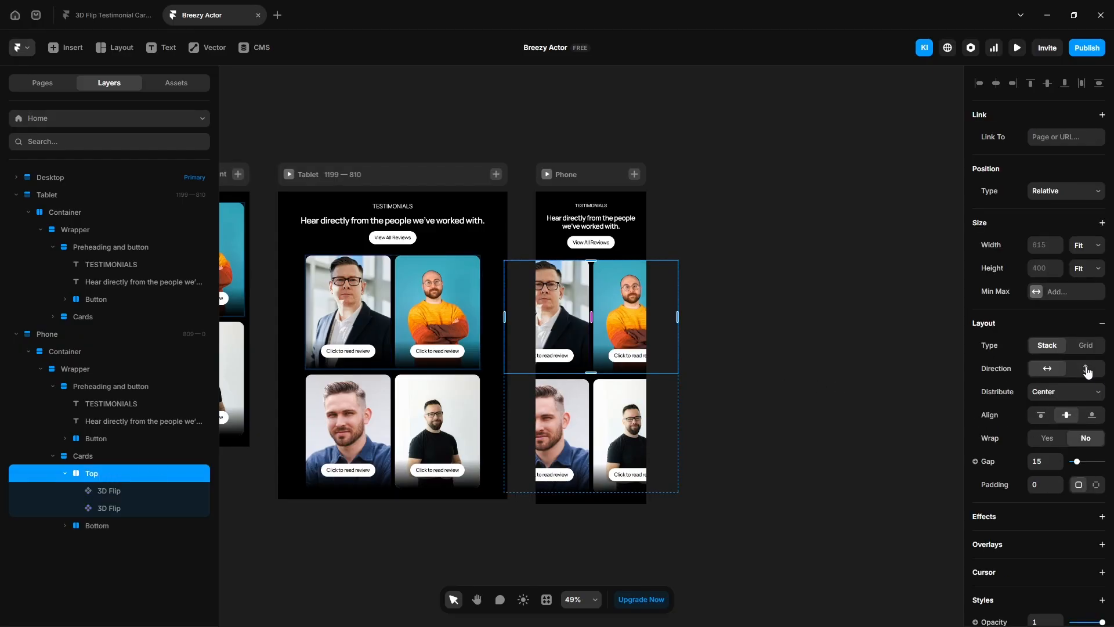
click(1086, 368)
scroll(243, 472, down, 3)
click(104, 525)
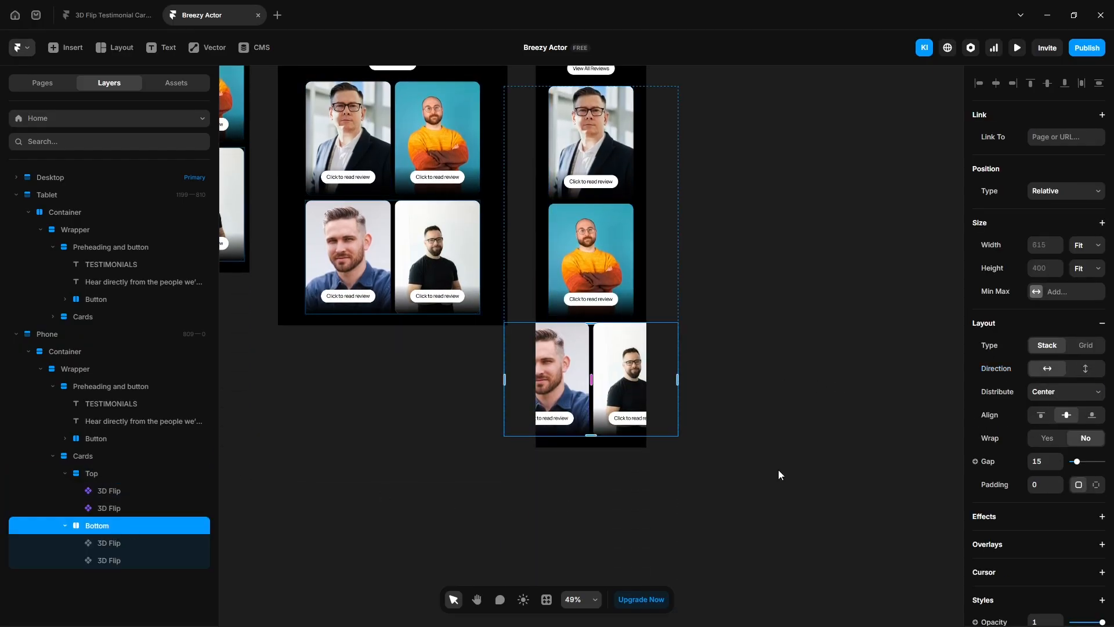
click(1085, 369)
click(769, 453)
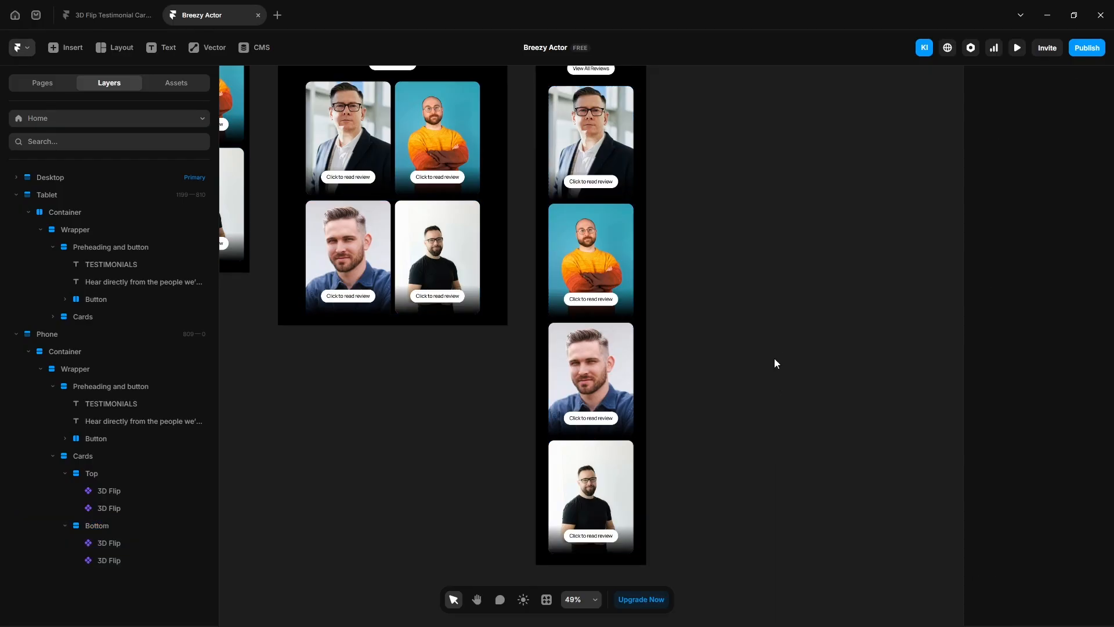
scroll(774, 358, up, 4)
Preview the Phone layout and flip each of the four cards to check their reviews.
click(545, 96)
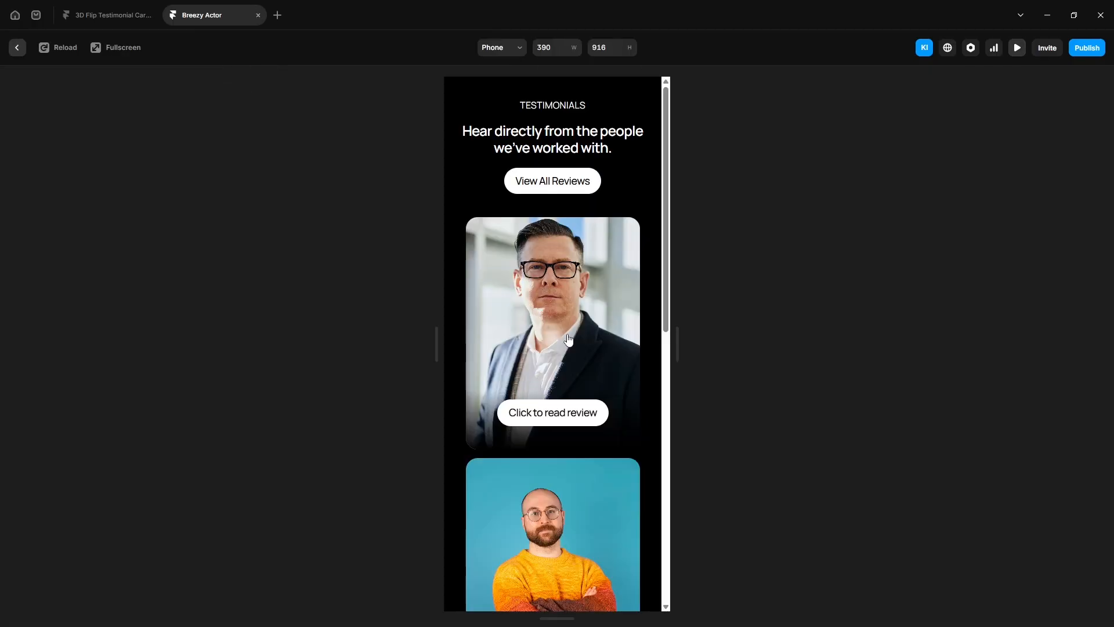
scroll(551, 286, down, 2)
click(551, 286)
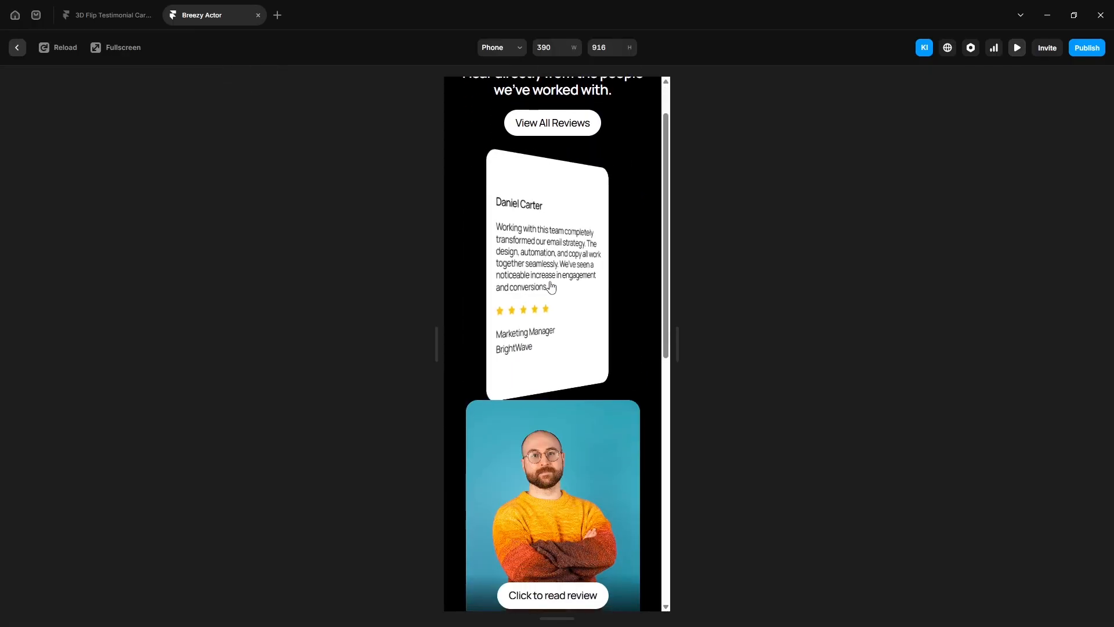
click(551, 286)
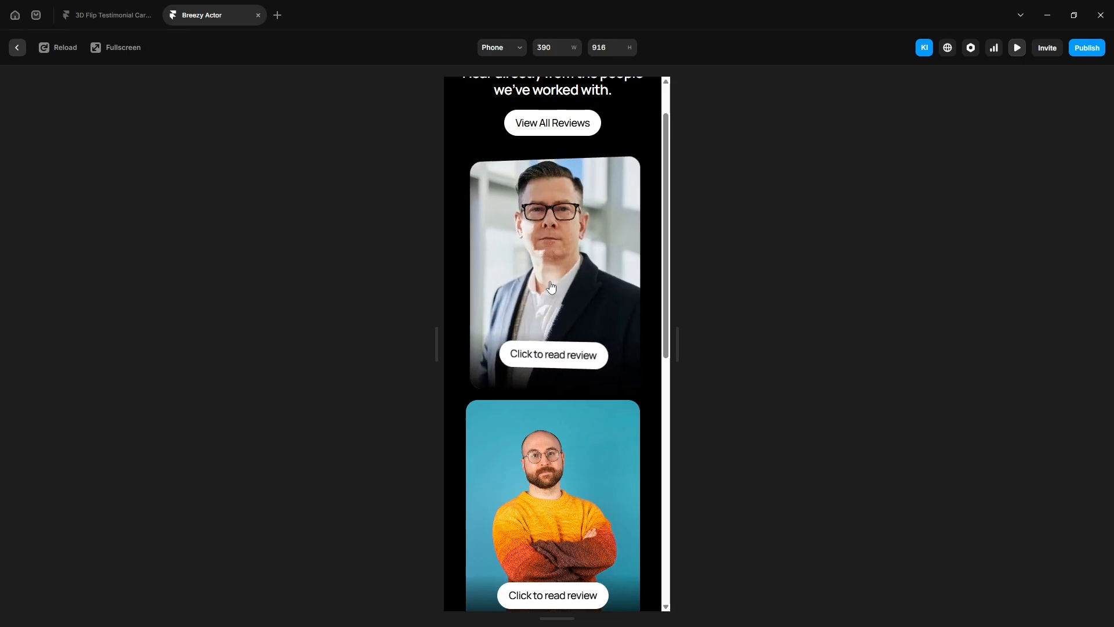
scroll(552, 286, down, 4)
click(551, 285)
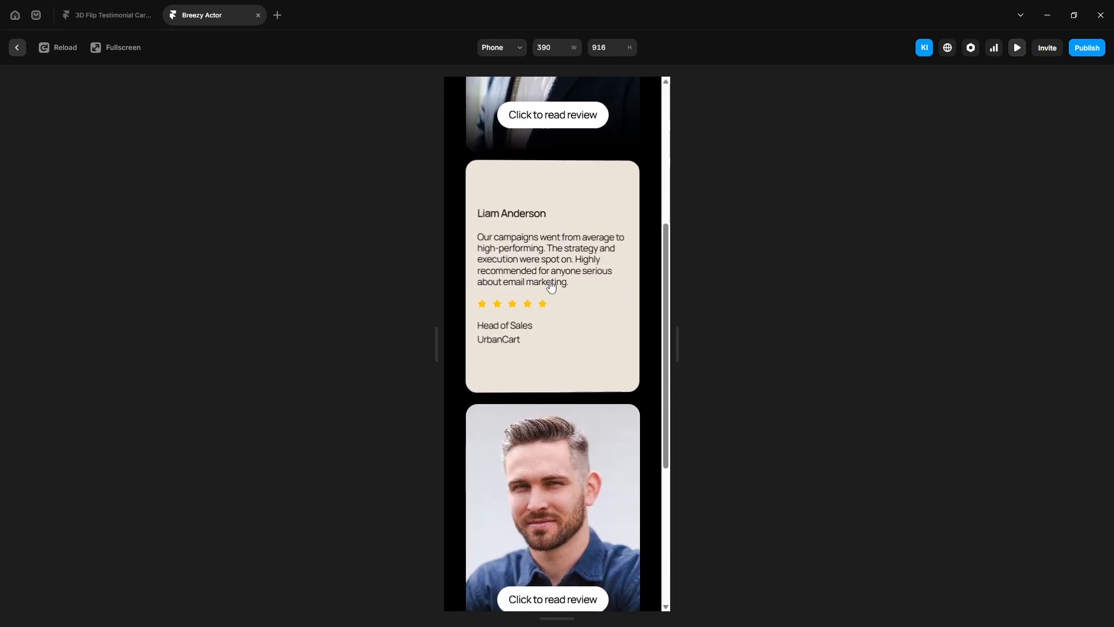
scroll(551, 287, down, 4)
click(553, 348)
scroll(553, 349, down, 3)
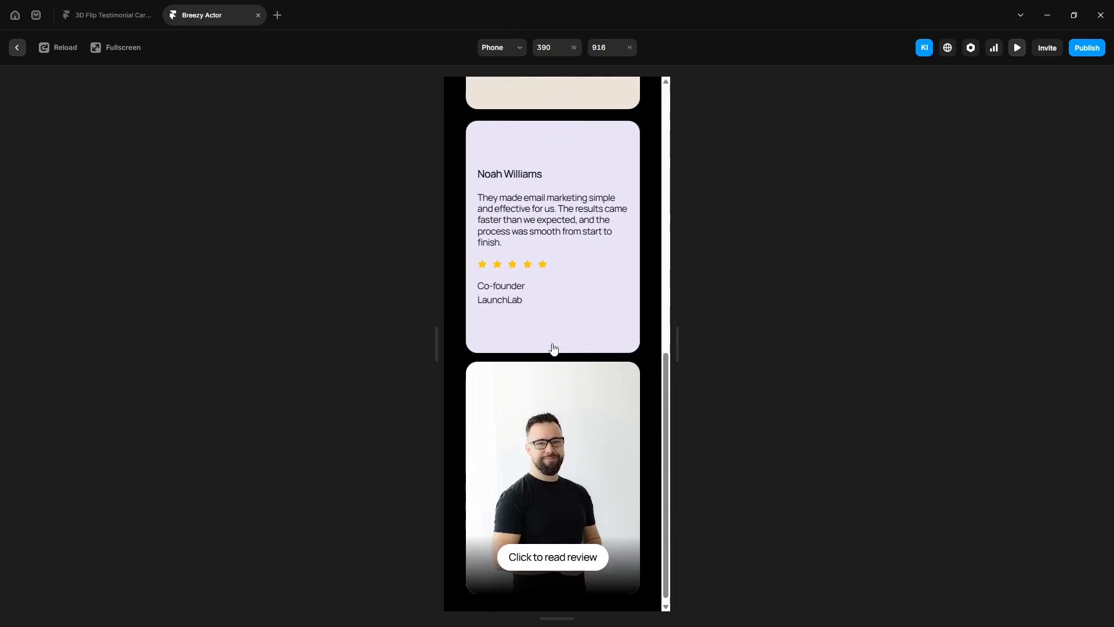
click(547, 399)
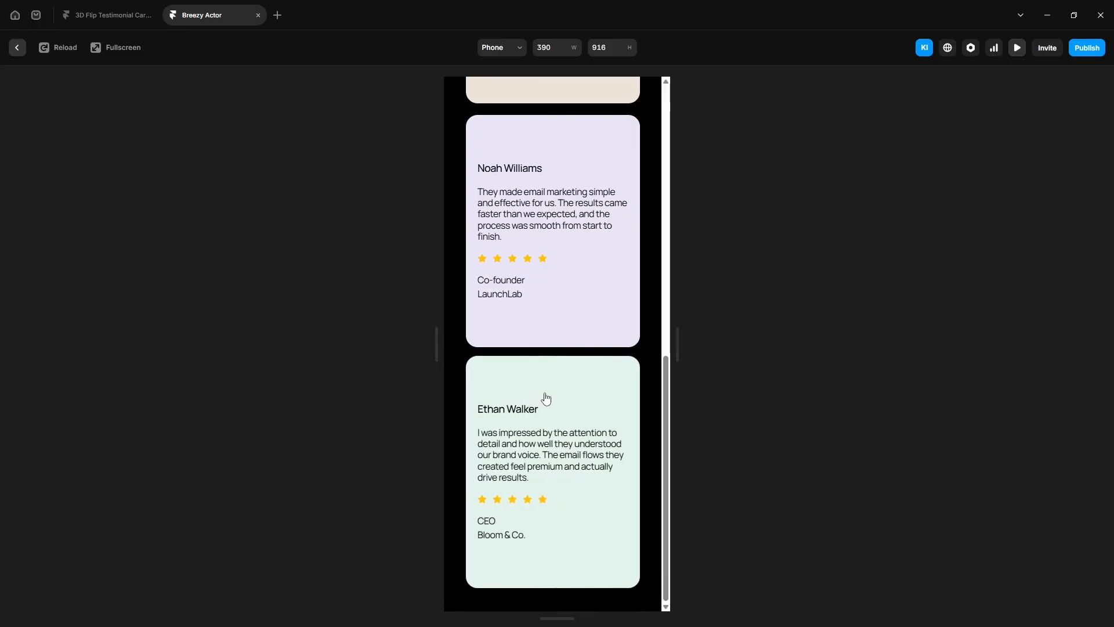
Test card flips at Tablet size, then at 1478 px and 1870 px preview widths.
click(499, 49)
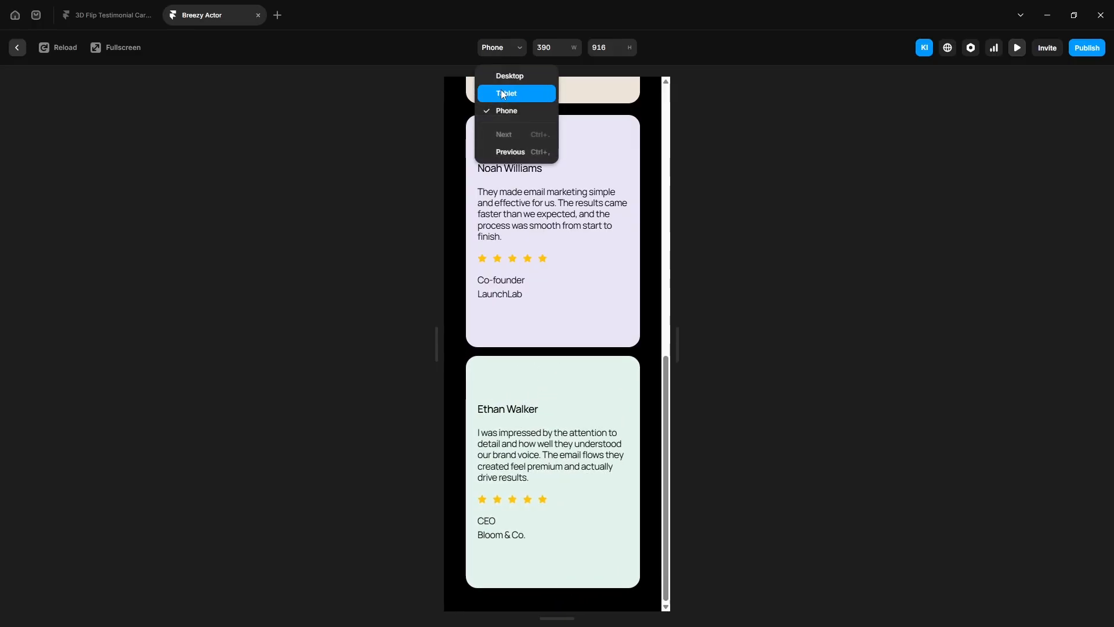
click(496, 91)
click(625, 243)
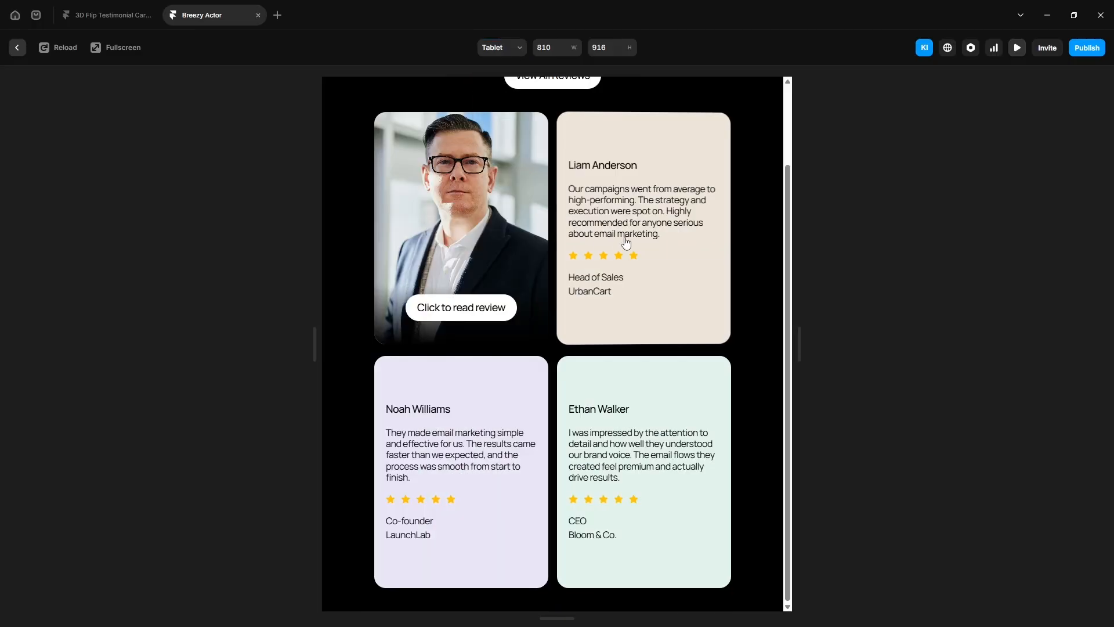
click(473, 414)
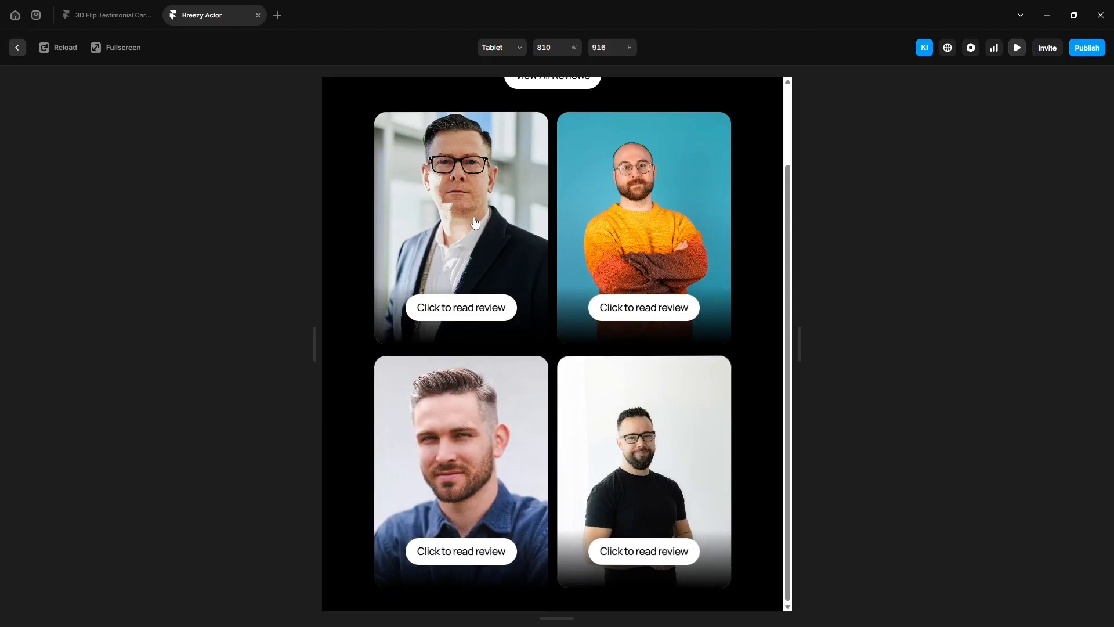
click(486, 234)
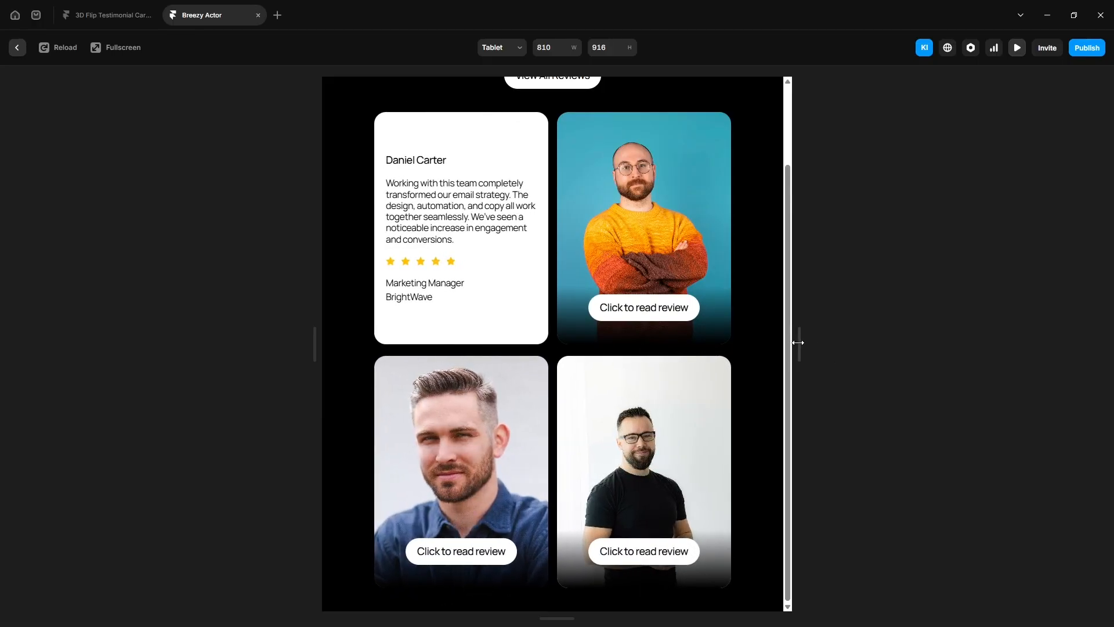
drag(798, 342, 991, 356)
click(661, 308)
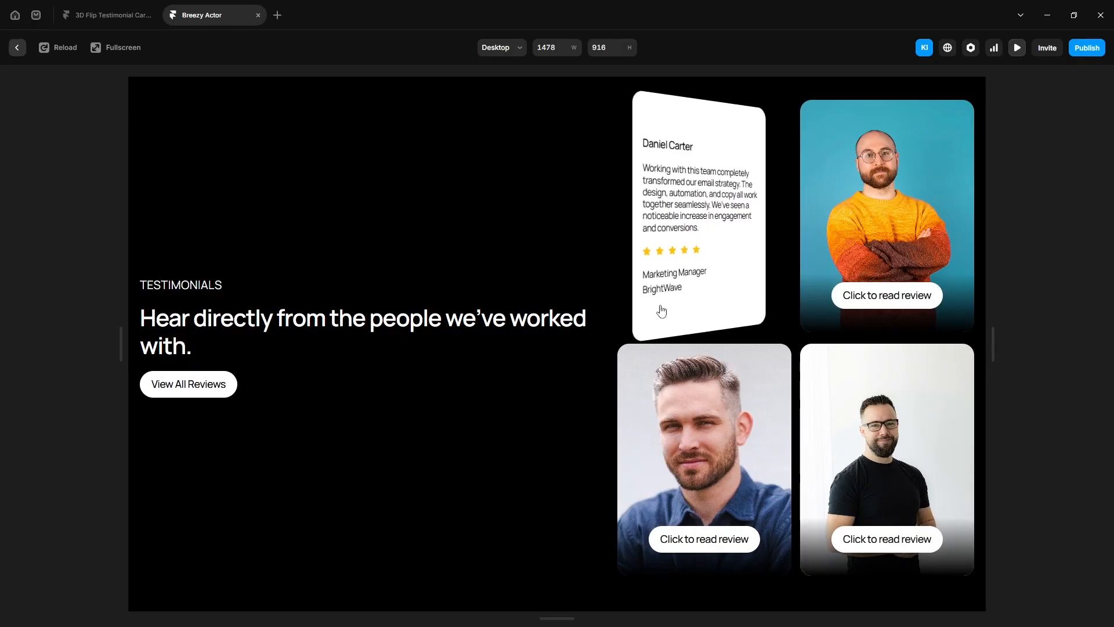
click(776, 368)
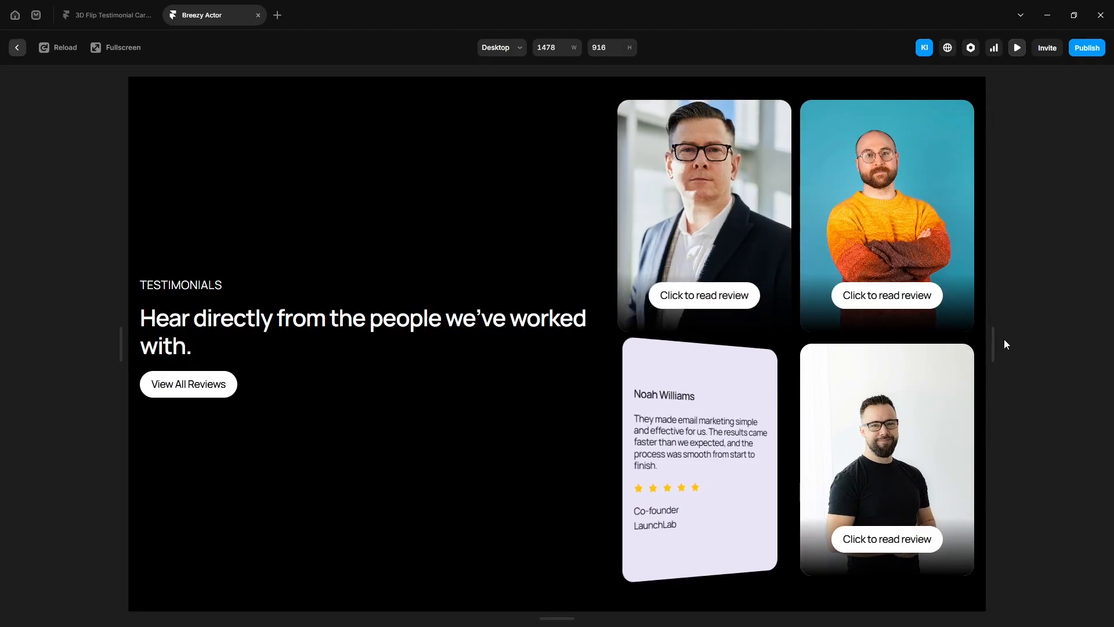
drag(994, 342, 1106, 342)
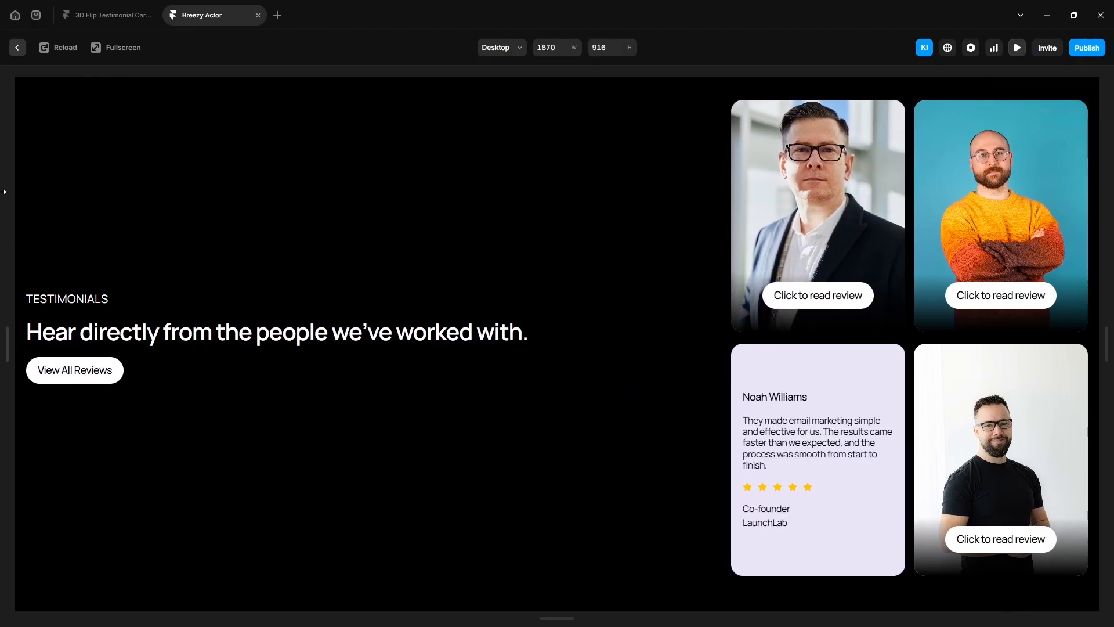
Give the Desktop layout's Container a maximum width of 1200.
click(16, 53)
click(89, 197)
scroll(1029, 296, up, 5)
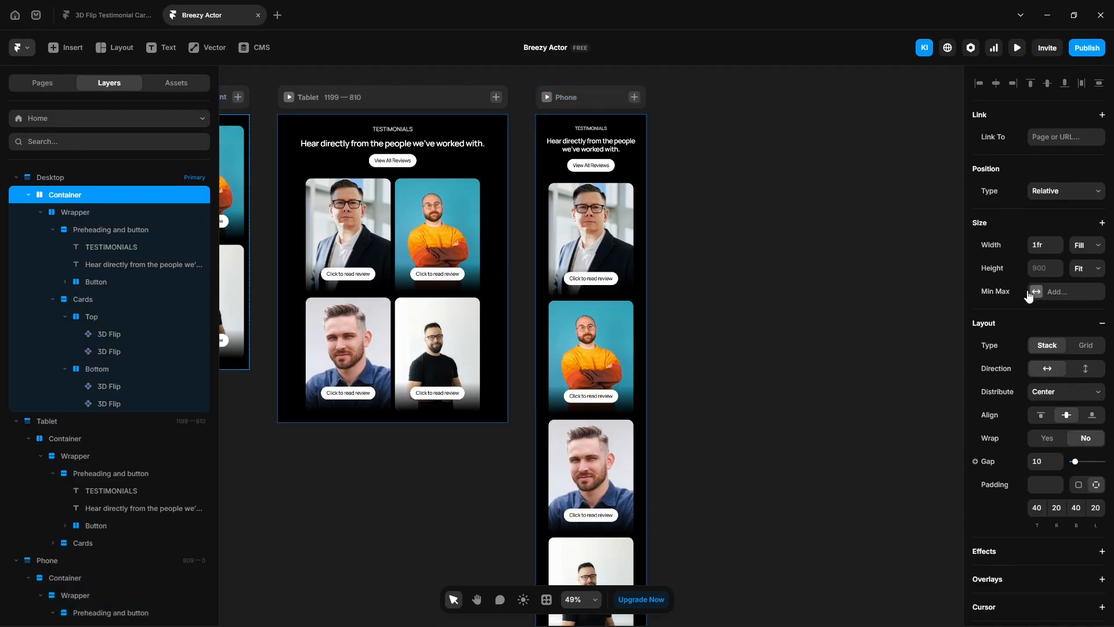
click(1034, 293)
click(1057, 301)
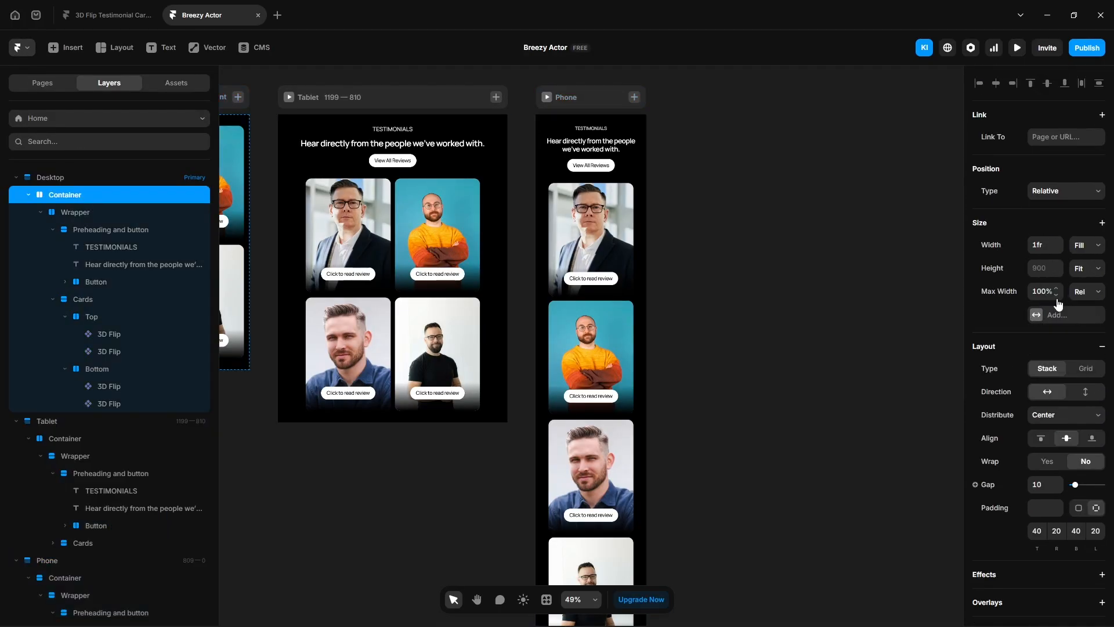
text(1200)
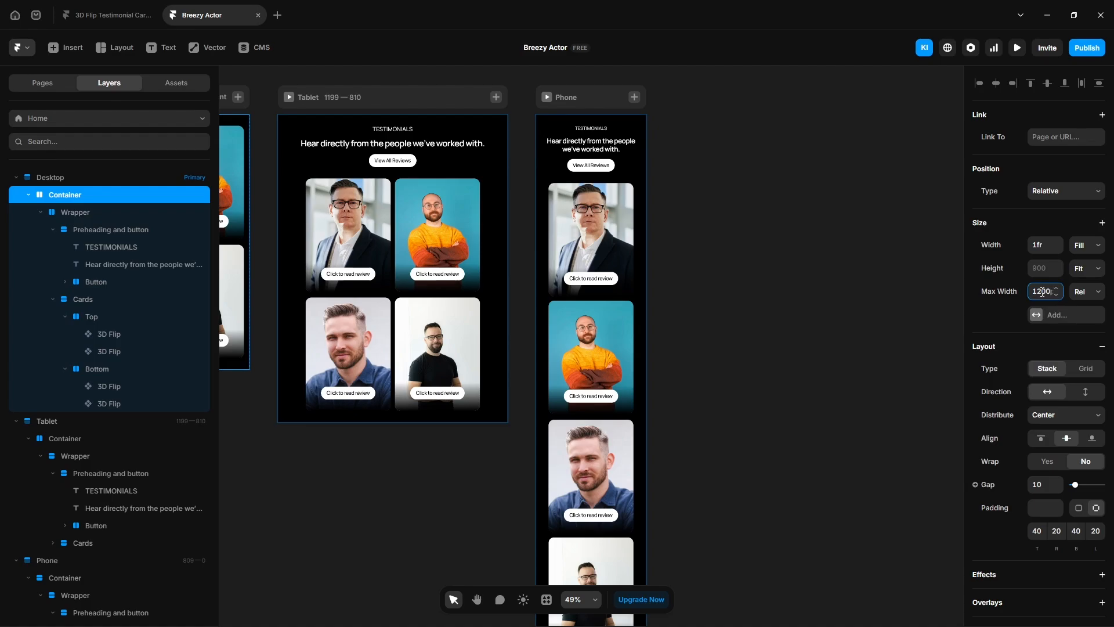
key(Return)
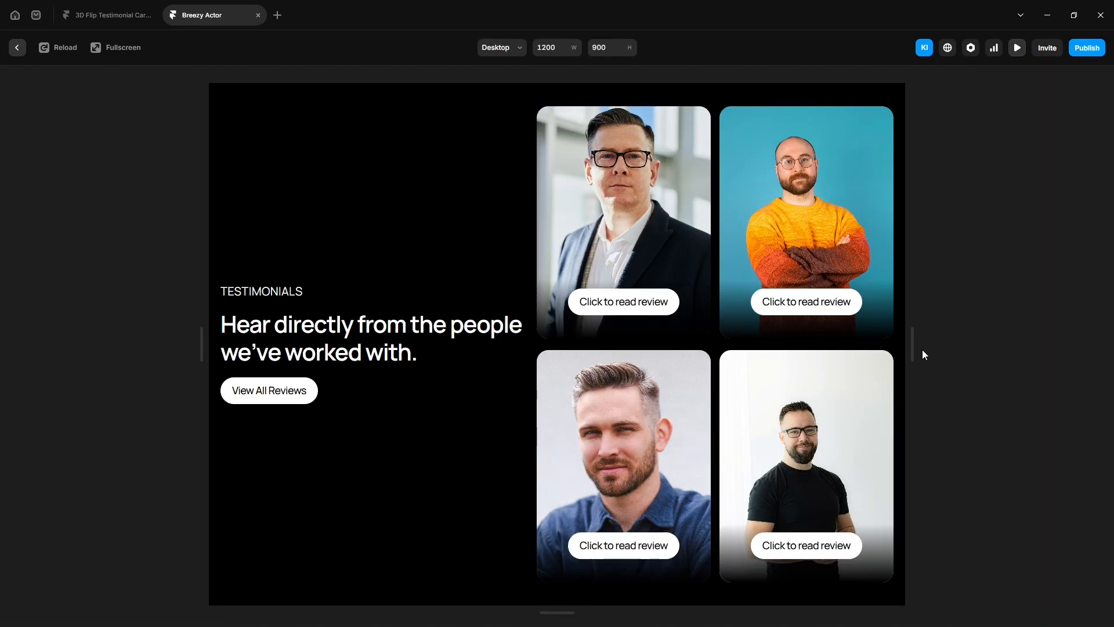
Widen the preview to 1870 px and flip the four cards to confirm they work at 1200 px.
drag(918, 350, 1113, 351)
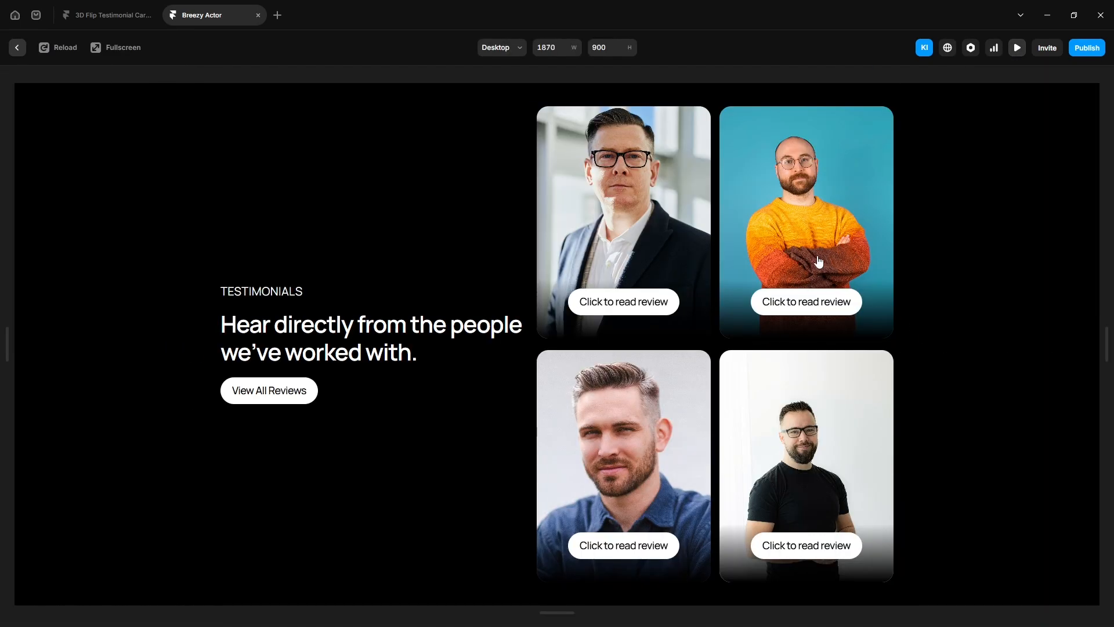
click(607, 257)
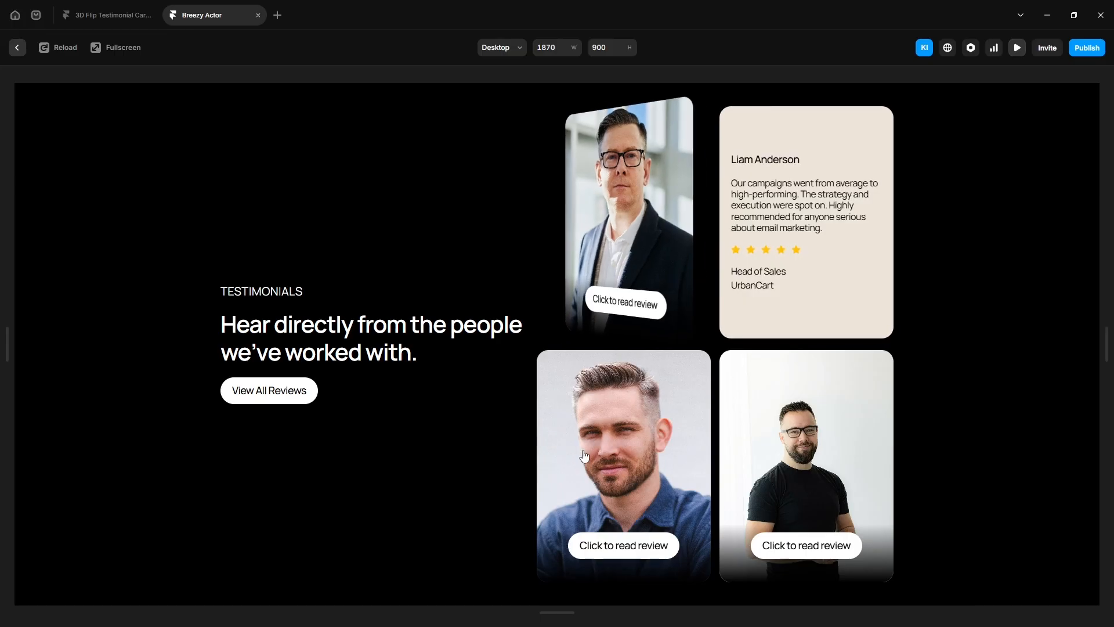
click(582, 461)
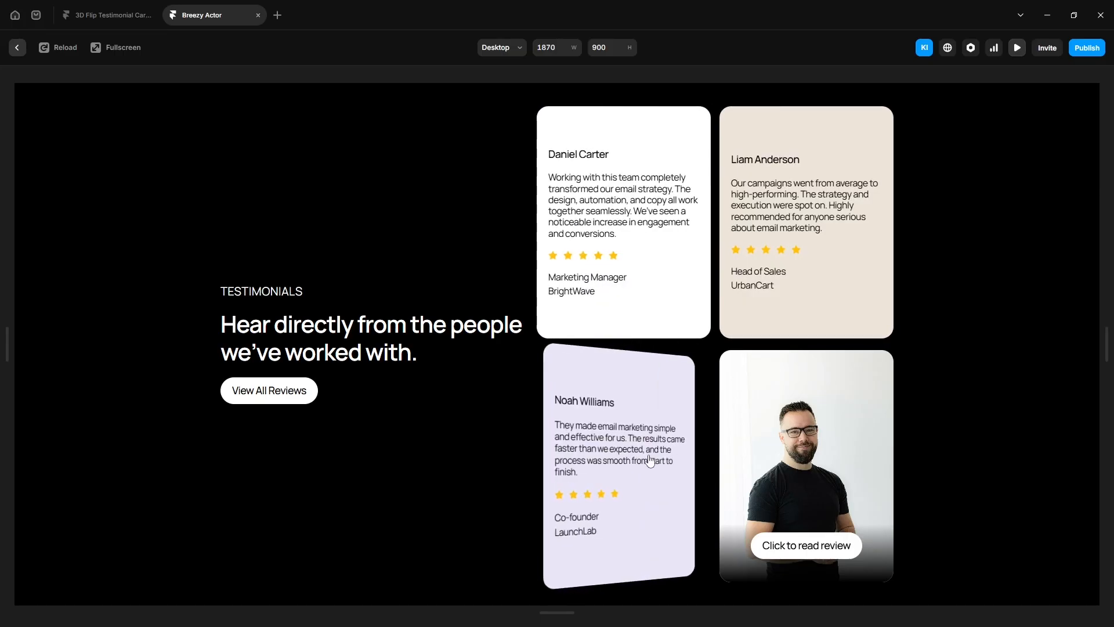
click(756, 459)
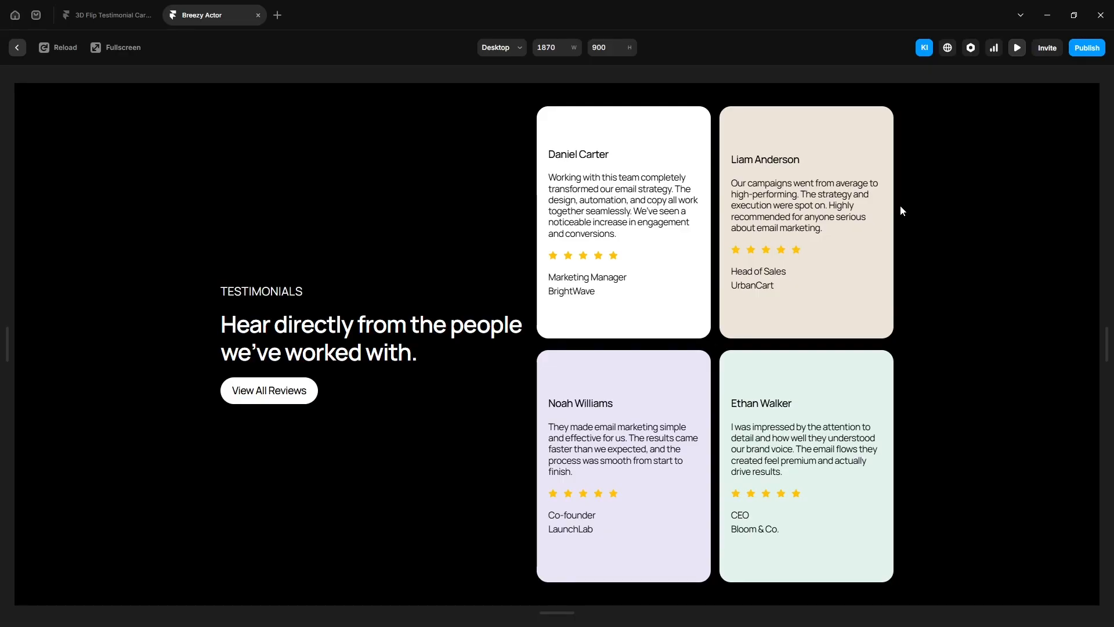
click(856, 294)
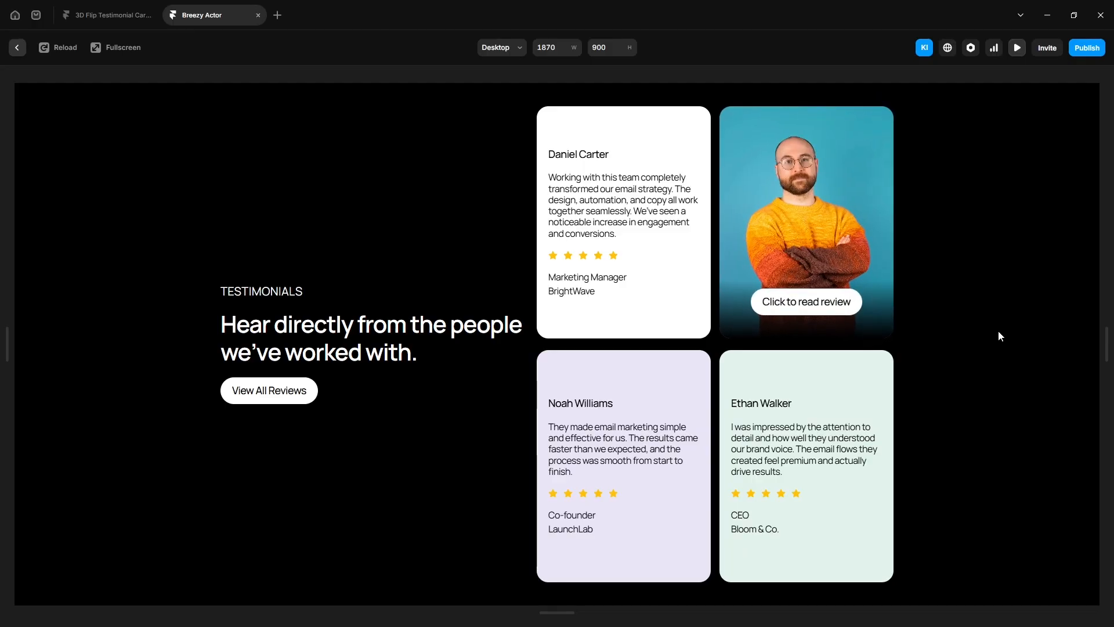